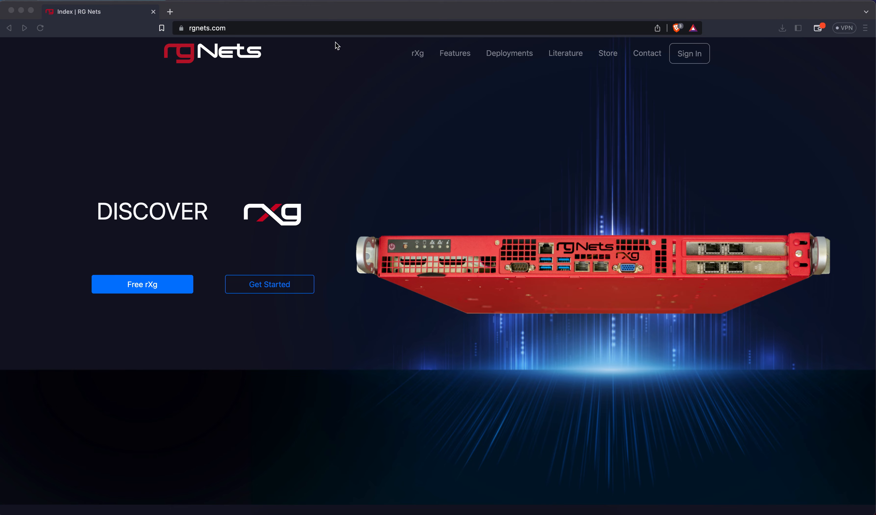
Step: Load the BMC address 192.168.15.31 in Brave
left_click(334, 33)
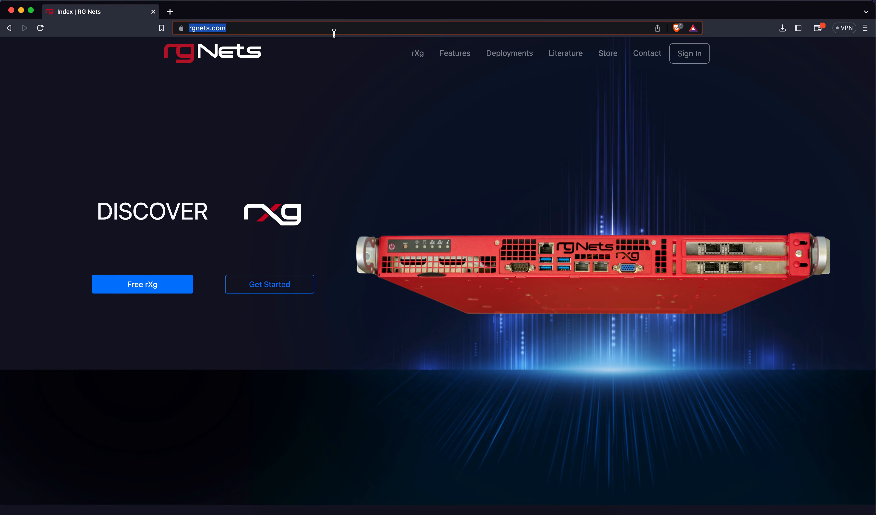
type("192.168.15.41")
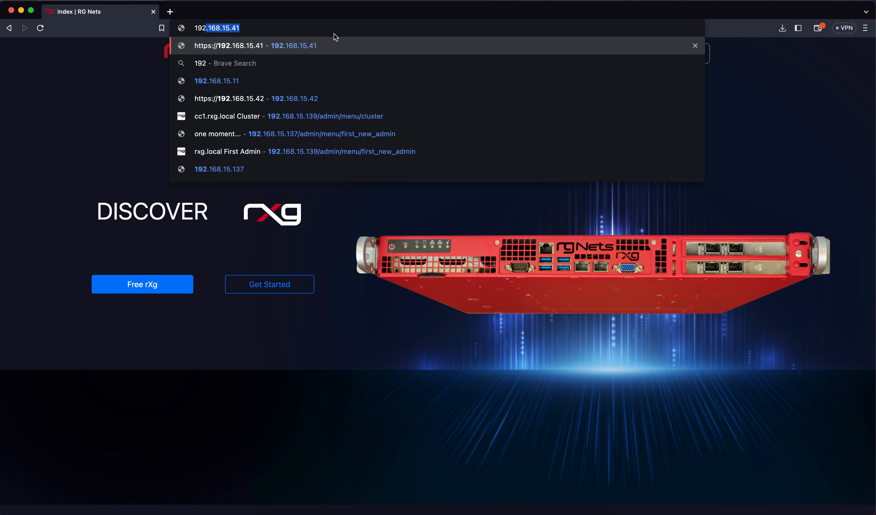
key("Right")
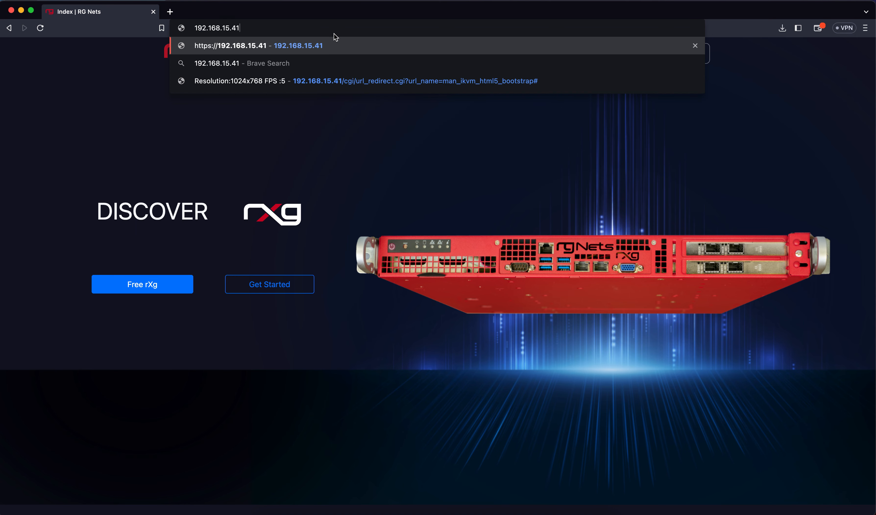
key("BackSpace")
key("BackSpace")
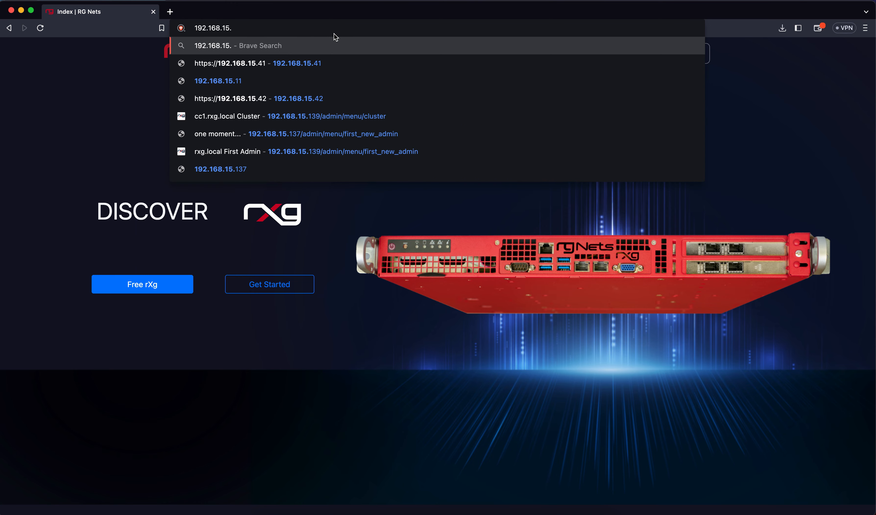
type("31")
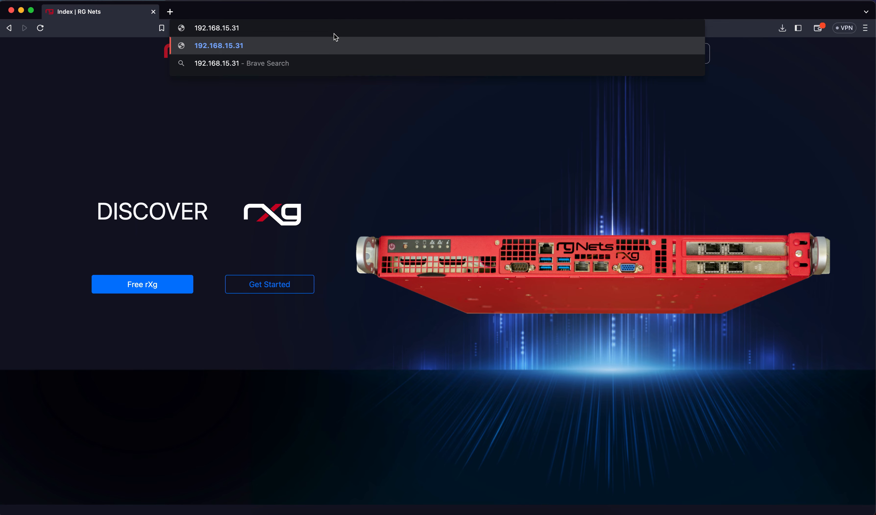
key("Return")
Step: Load 192.168.15.32 in a new tab, then return to the 192.168.15.31 warning tab
key("super+t")
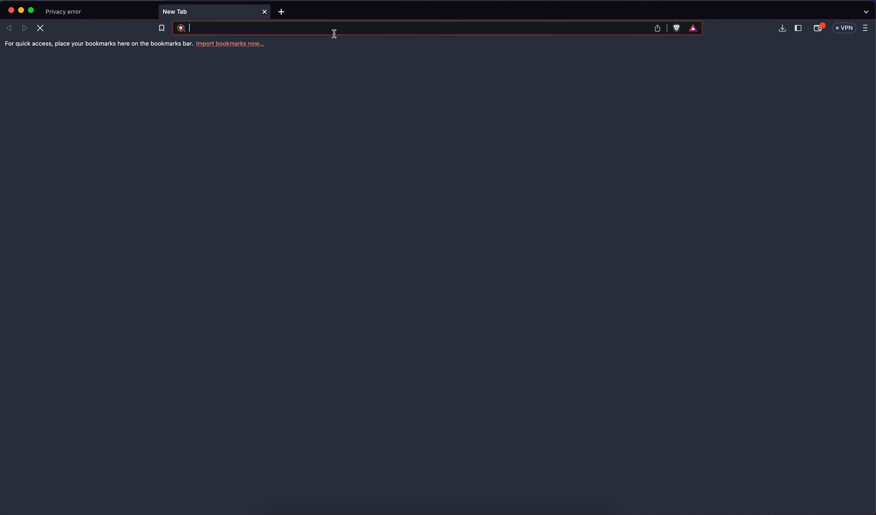
type("192.168.15.4")
key("BackSpace")
key("BackSpace")
type("2")
key("Return")
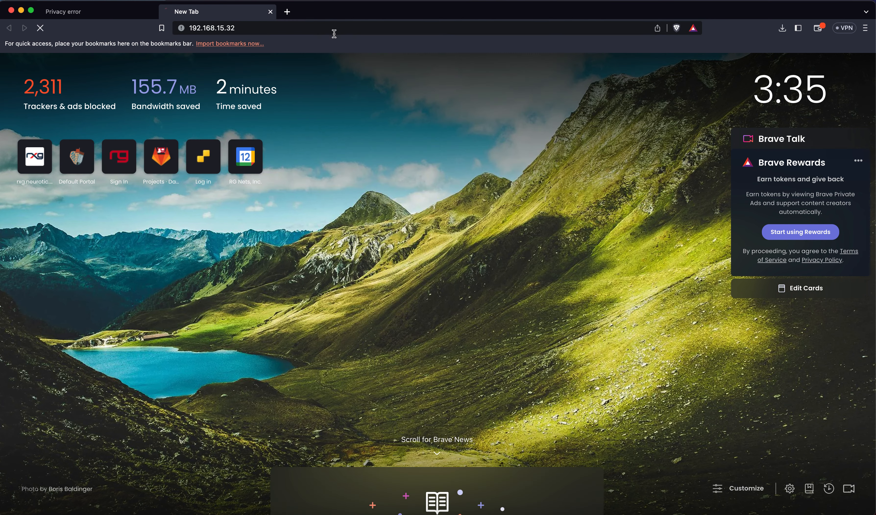
left_click(123, 12)
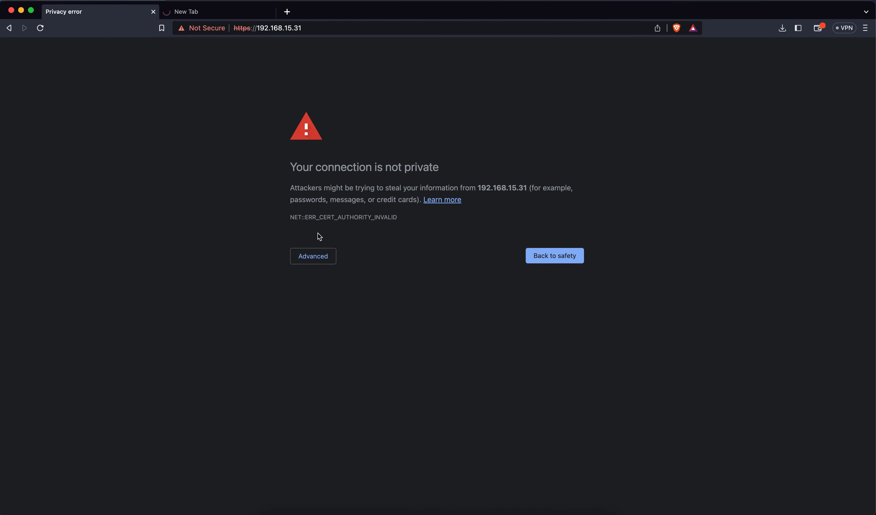
Step: Bypass the certificate warning for 192.168.15.31 and log in as ADMIN with the account password
left_click(320, 256)
left_click(322, 332)
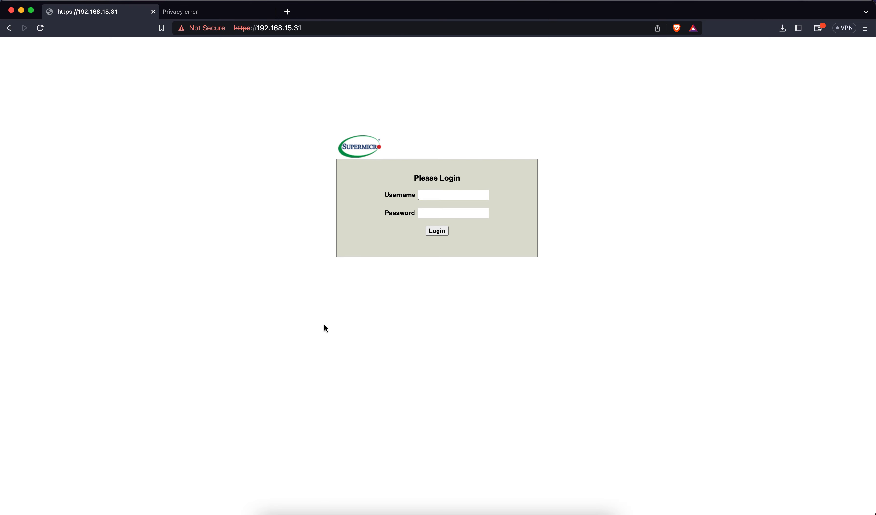
left_click(429, 197)
type("ADMIN")
key("Tab")
type("ADMIN")
key("Return")
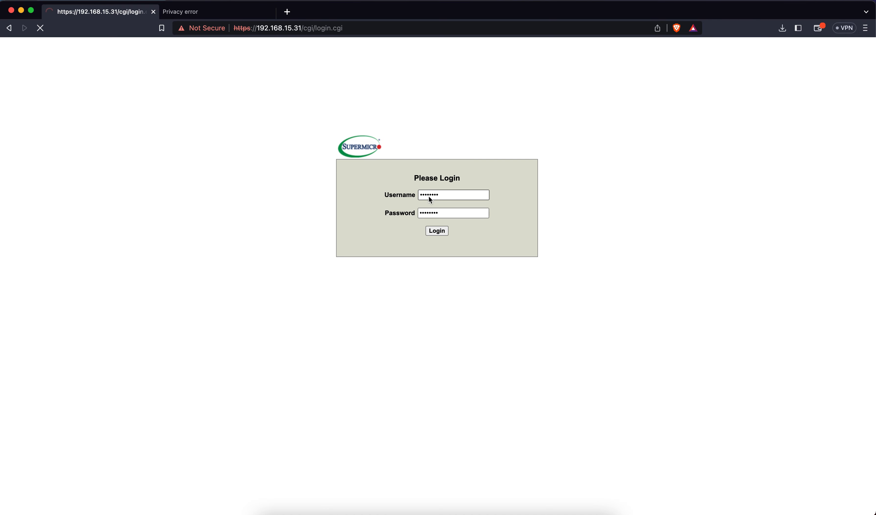
Step: Bypass the certificate warning for 192.168.15.32 and log in as ADMIN with the account password
left_click(227, 13)
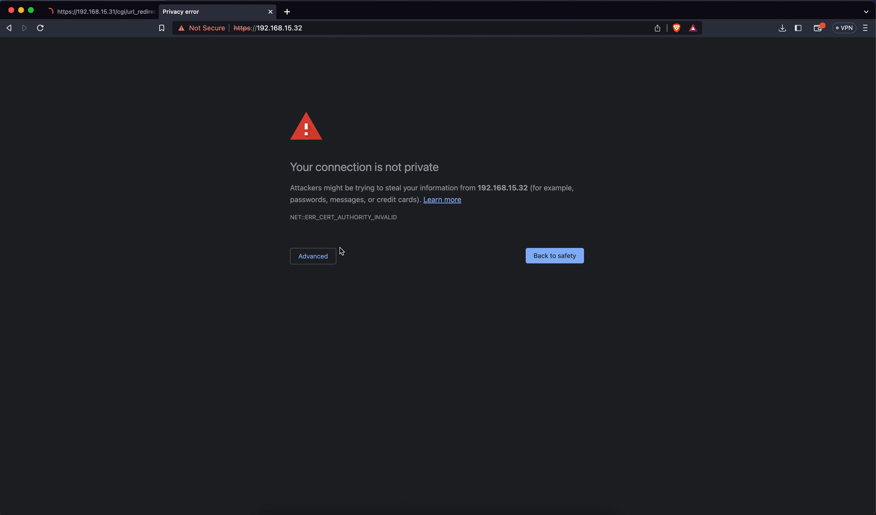
left_click(333, 255)
left_click(341, 331)
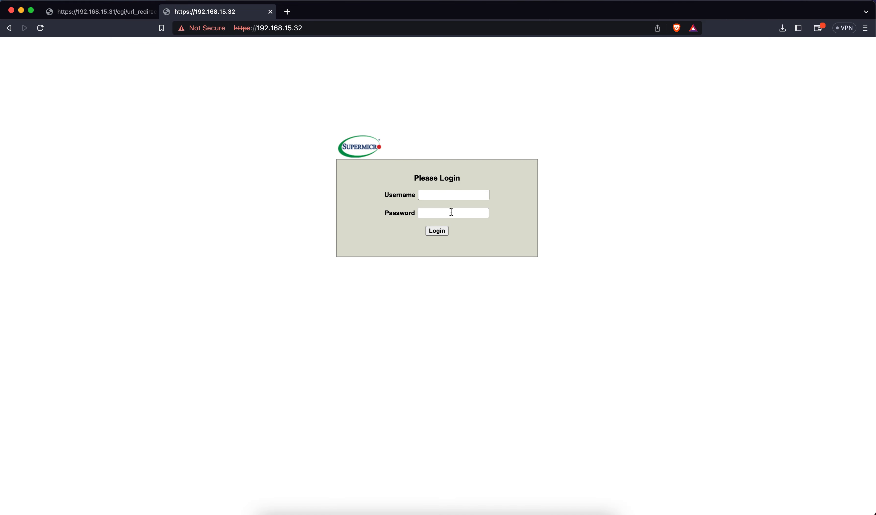
left_click(451, 195)
type("ADMIN")
key("Tab")
type("ADMIN")
key("Return")
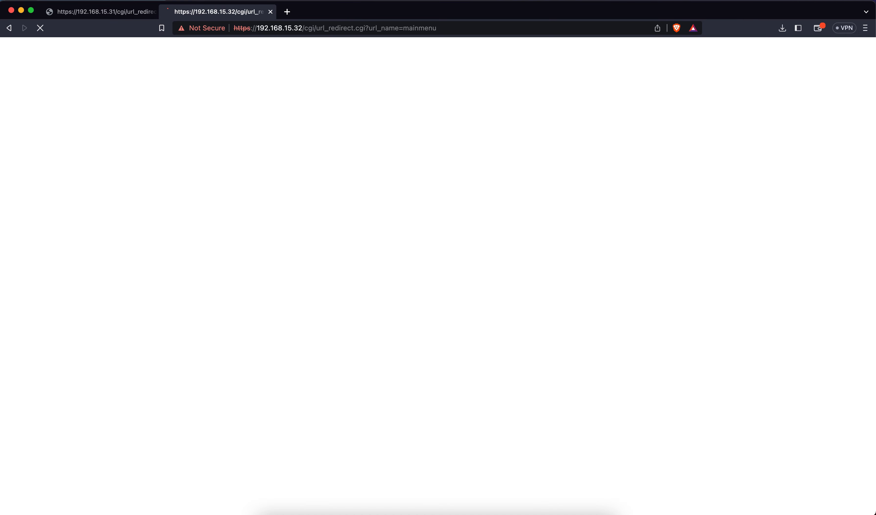
Step: On the 192.168.15.31 BMC, go to Remote Control > iKVM/HTML5 and launch the HTML5 console
left_click(143, 14)
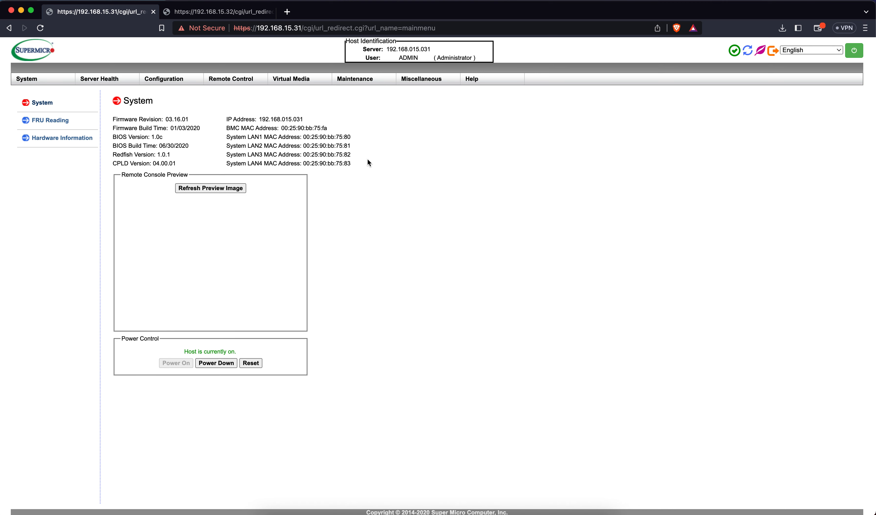
mouse_move(246, 80)
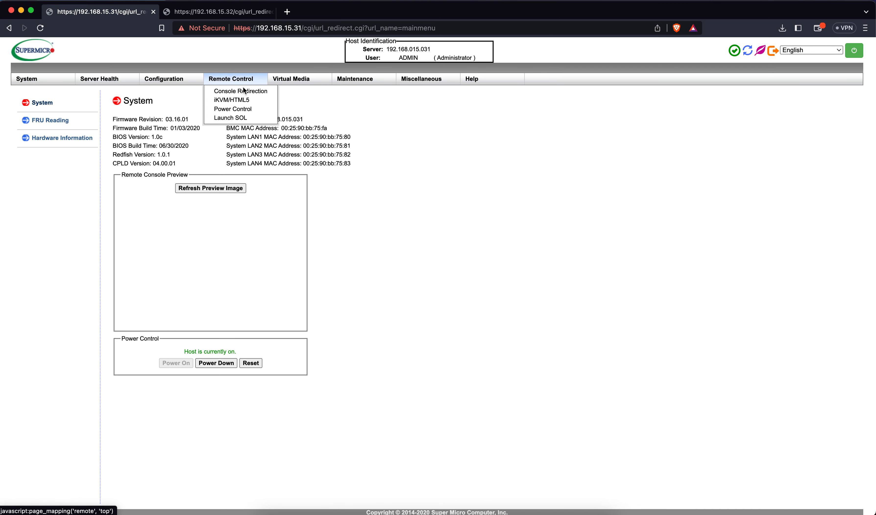
left_click(237, 100)
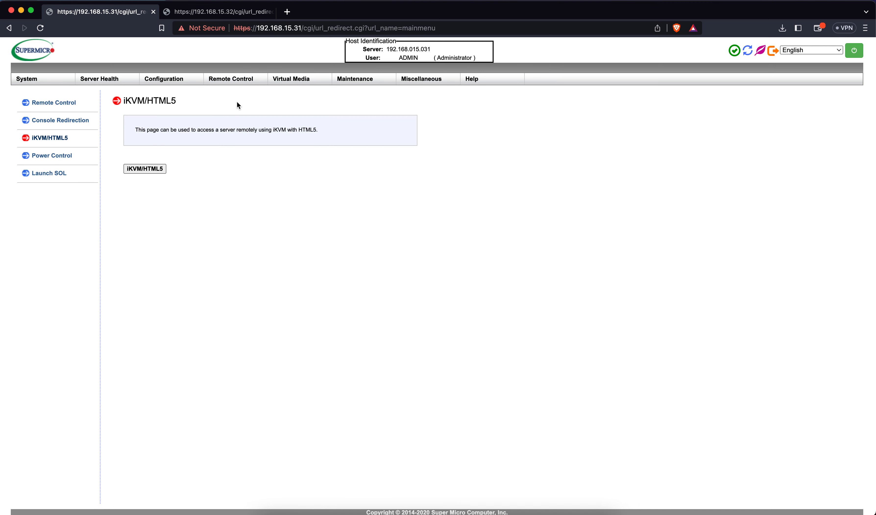
left_click(151, 169)
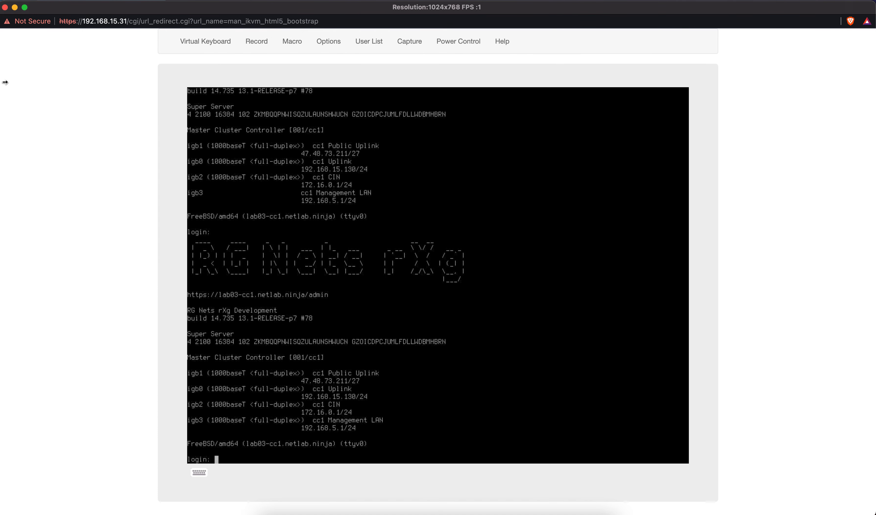
Step: Narrow the console window beside the BMC page and place the virtual keyboard over the console
left_click_drag(1, 85, 280, 128)
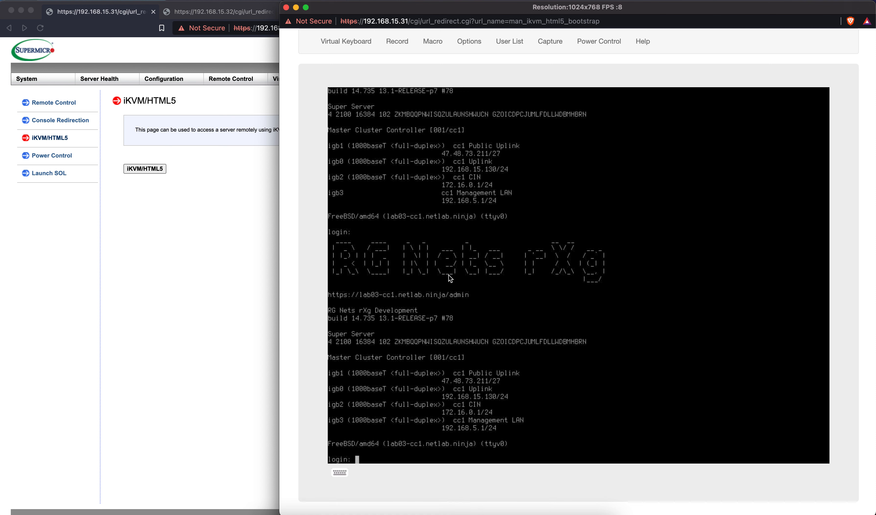
left_click(339, 473)
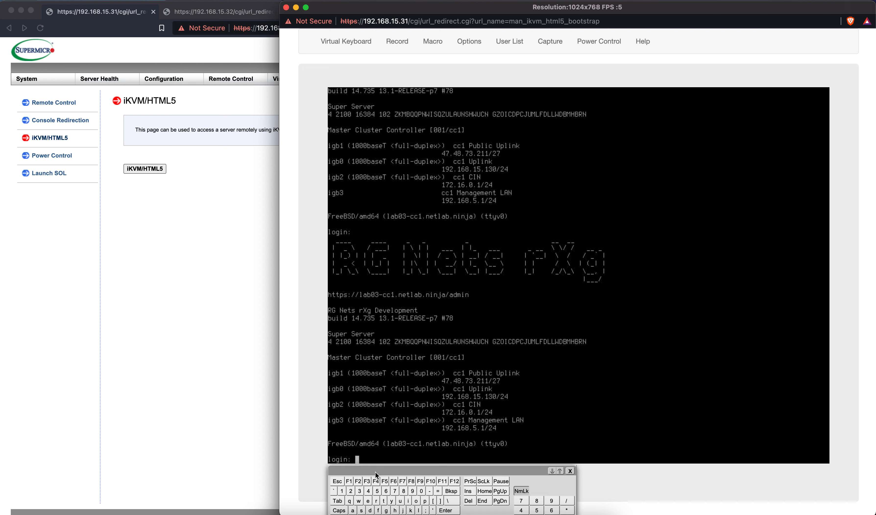
left_click_drag(379, 471, 531, 186)
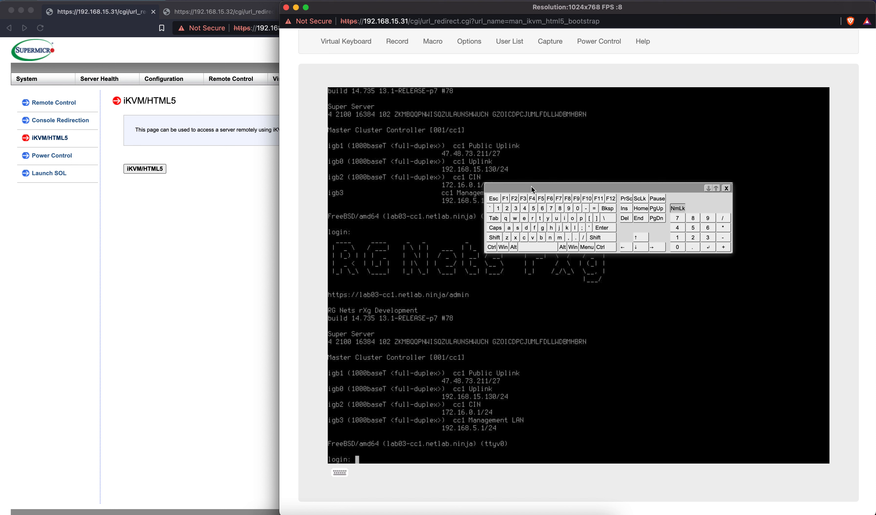
Step: Reset the server via Power Control > Set Power Reset and tap F11 until 'Please select boot device' appears
left_click(599, 42)
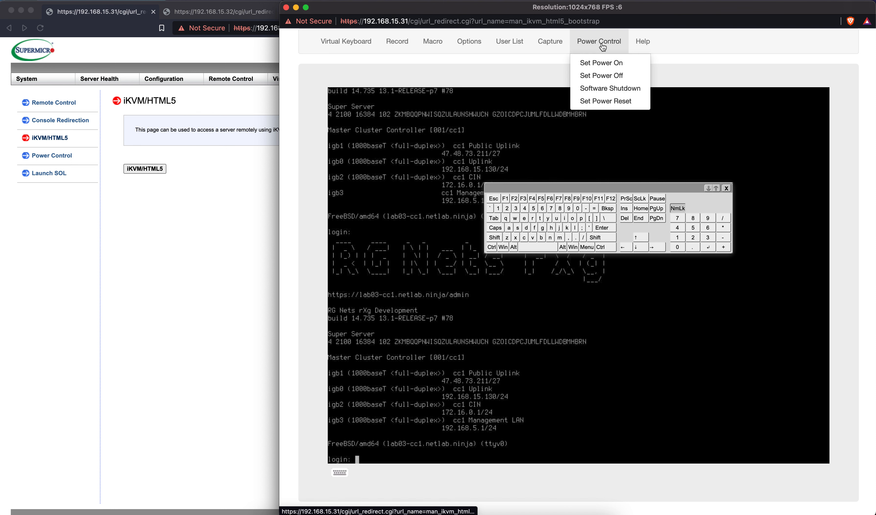
left_click(598, 103)
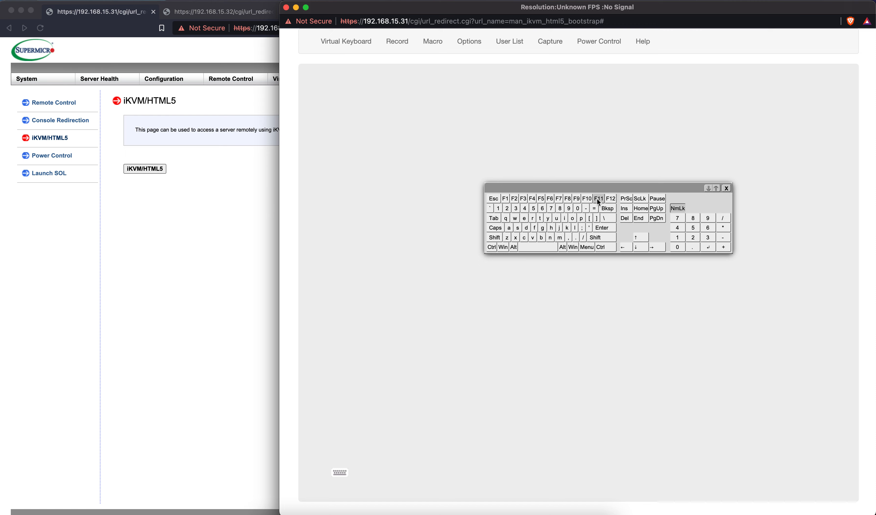
left_click(598, 199)
left_click(598, 198)
left_click(598, 199)
left_click(598, 199)
left_click(598, 199)
left_click(598, 199)
left_click(598, 199)
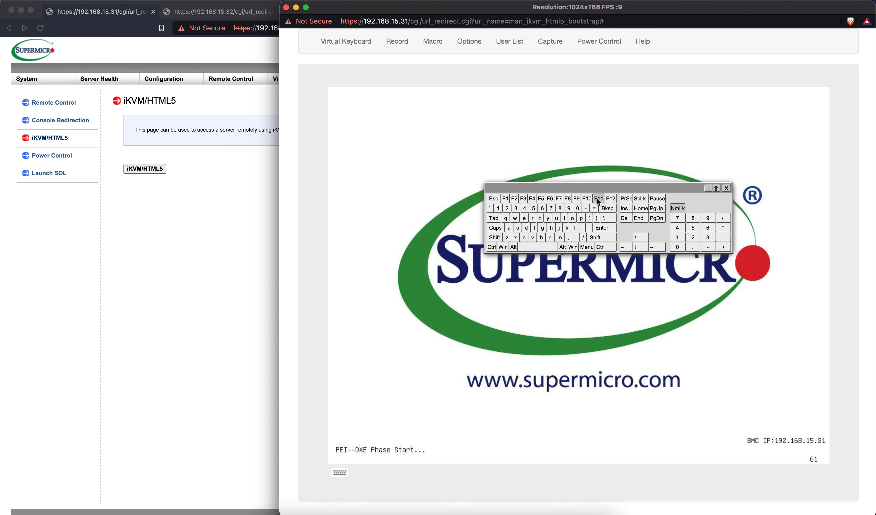
left_click(598, 198)
left_click(598, 199)
left_click(598, 198)
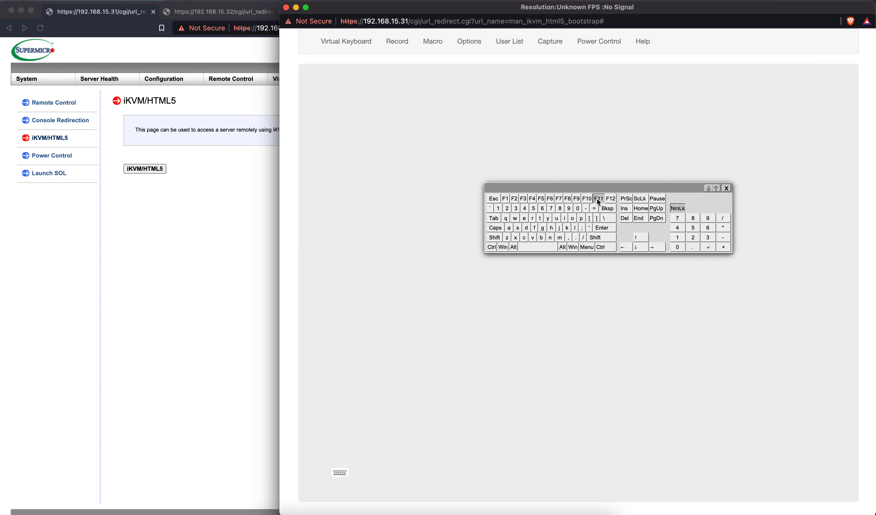
left_click(598, 199)
left_click(597, 199)
left_click(597, 199)
left_click(597, 199)
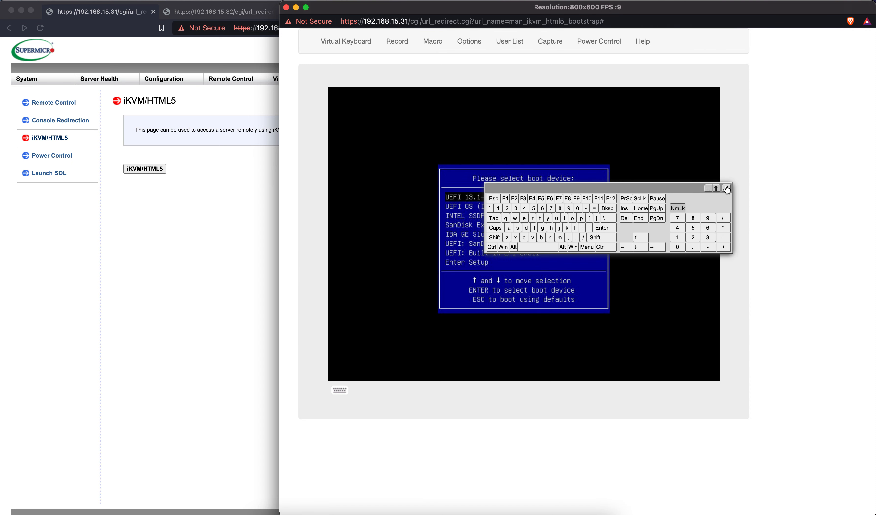
Step: Close the virtual keyboard and boot from 'UEFI: SanDisk Extreme Pro 0, Partition 1'
left_click(725, 188)
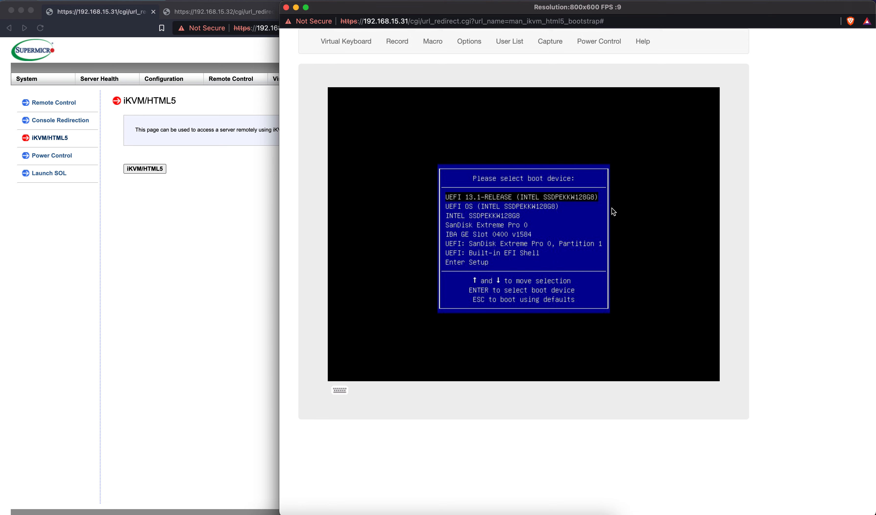
key("Down")
key("Down")
key("Down")
key("Down")
key("Down")
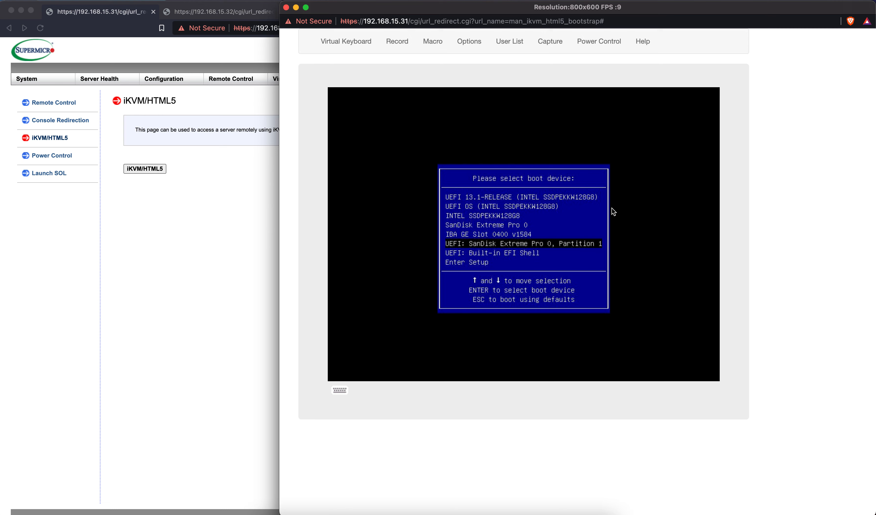
key("Return")
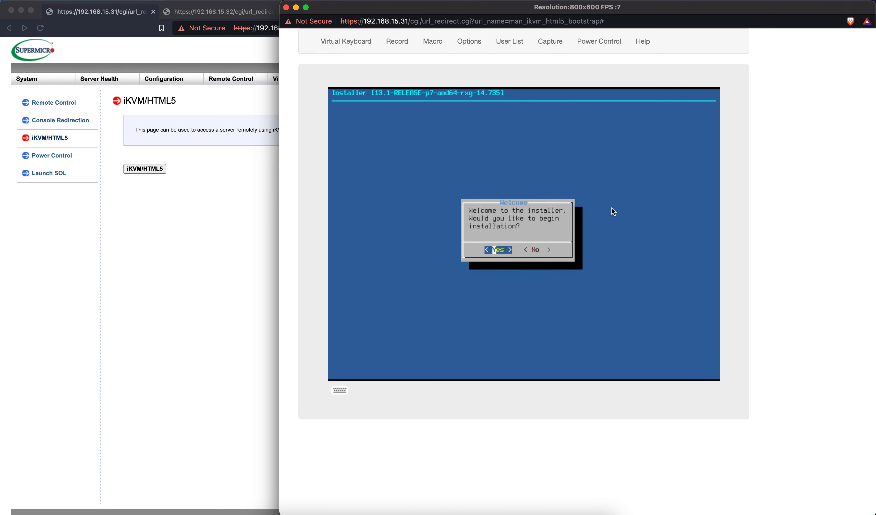
Step: Confirm Yes on the Welcome and overwrite prompts and accept zroot as the pool name
key("Return")
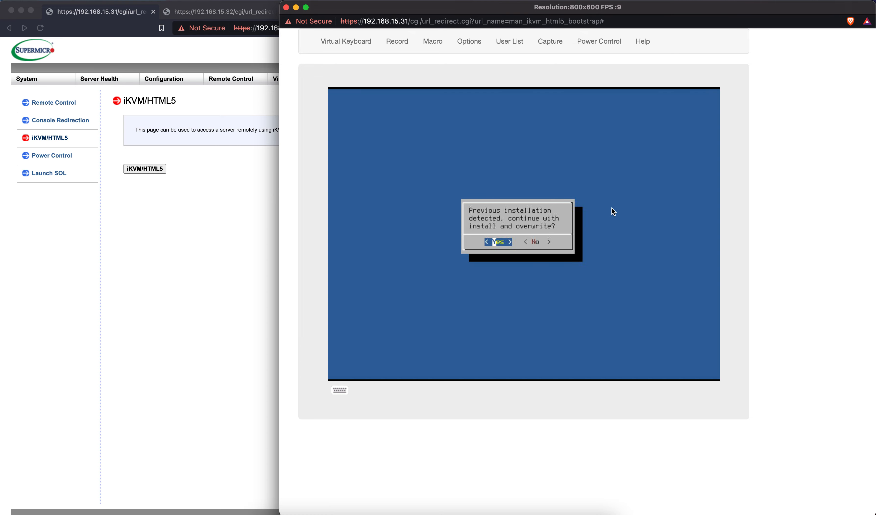
key("Return")
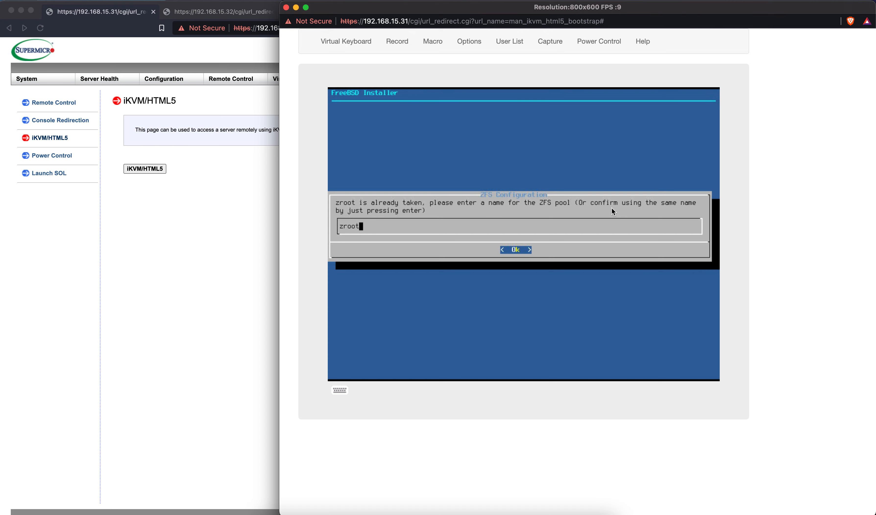
key("Return")
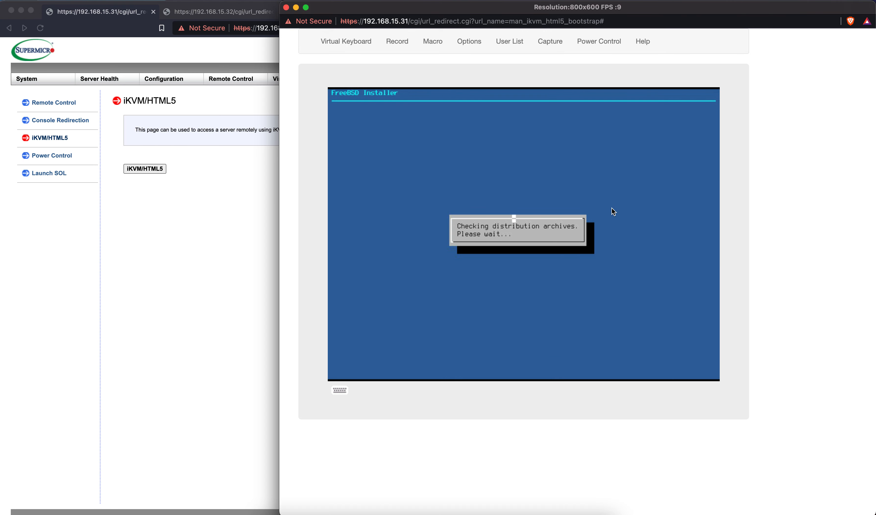
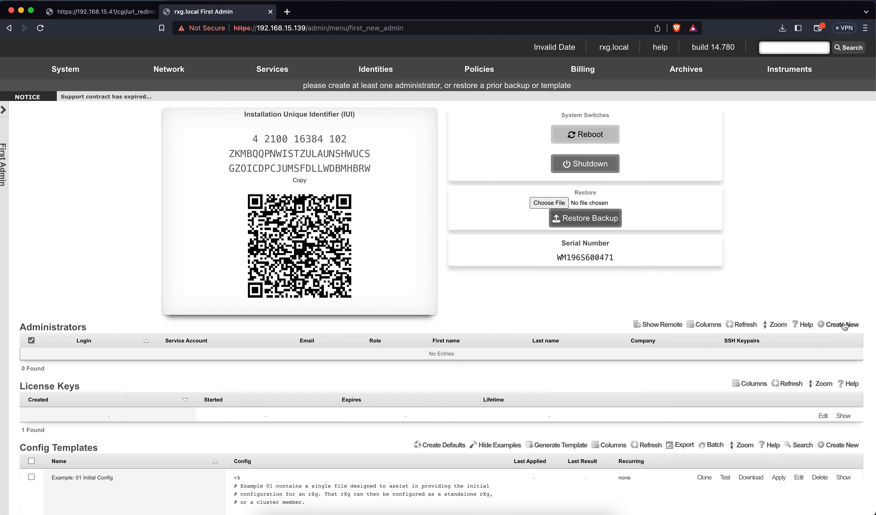
Step: Create a new Super User administrator with a login and a confirmed password
left_click(840, 324)
scroll(563, 346, "down", 3)
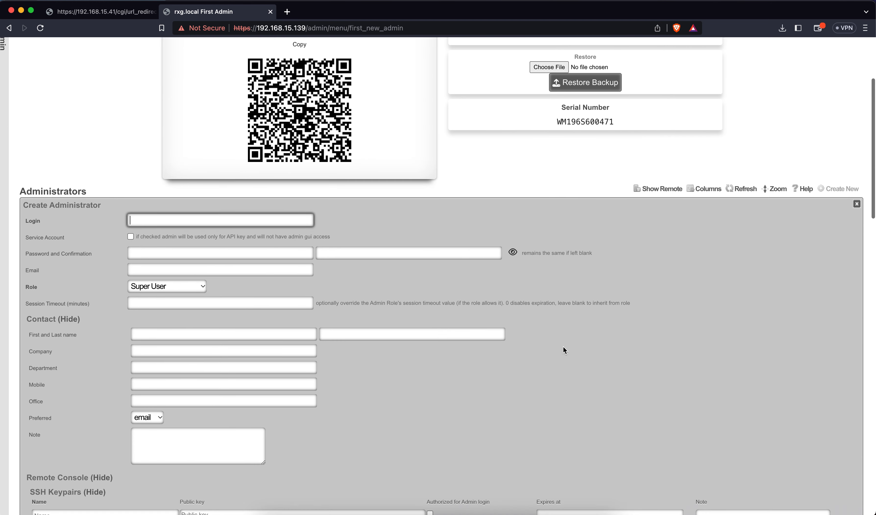
type("jmh")
key("Tab")
type("••••••••••••")
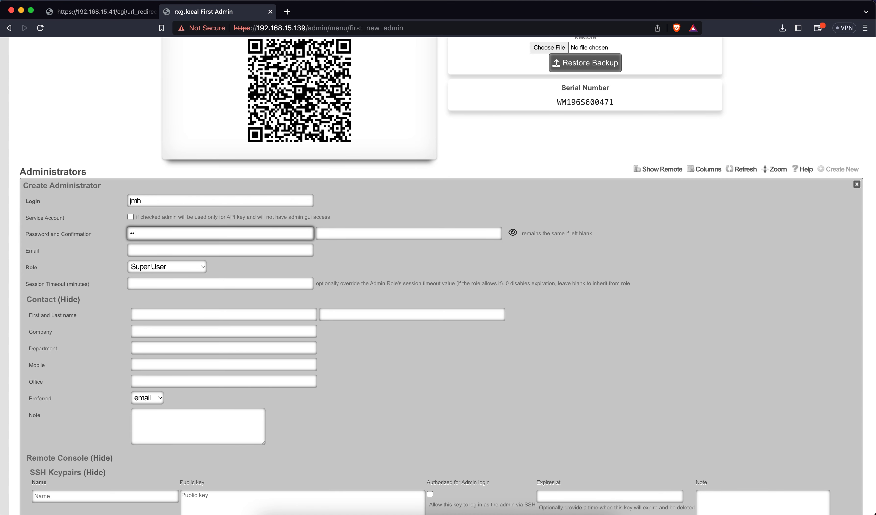
key("Tab")
type("••••••••••••")
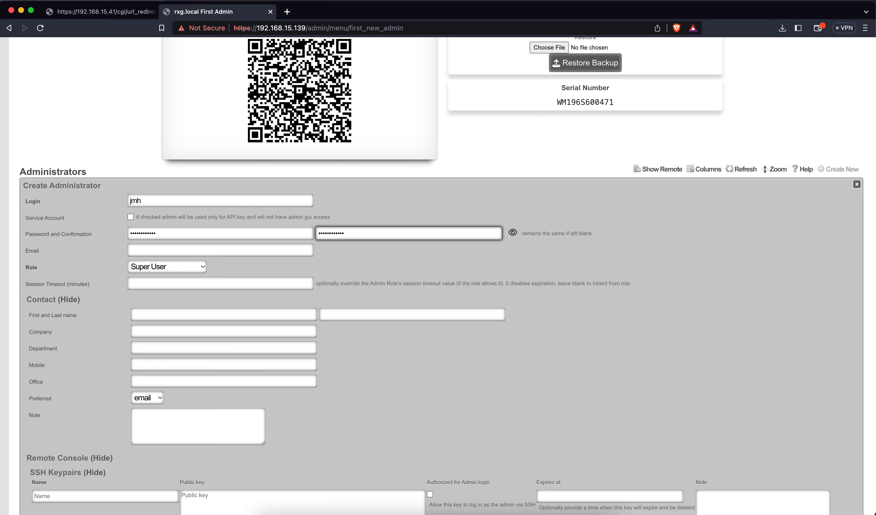
scroll(431, 407, "down", 1)
scroll(430, 403, "down", 10)
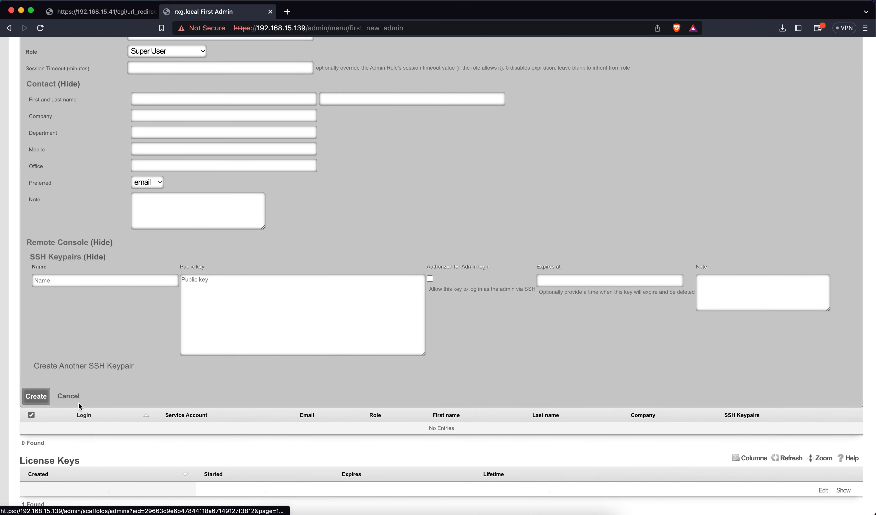
left_click(44, 396)
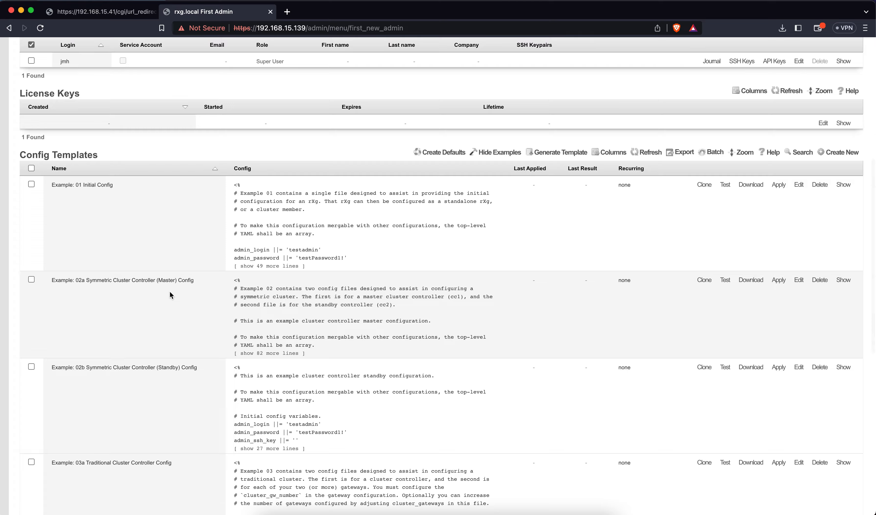
scroll(170, 291, "up", 4)
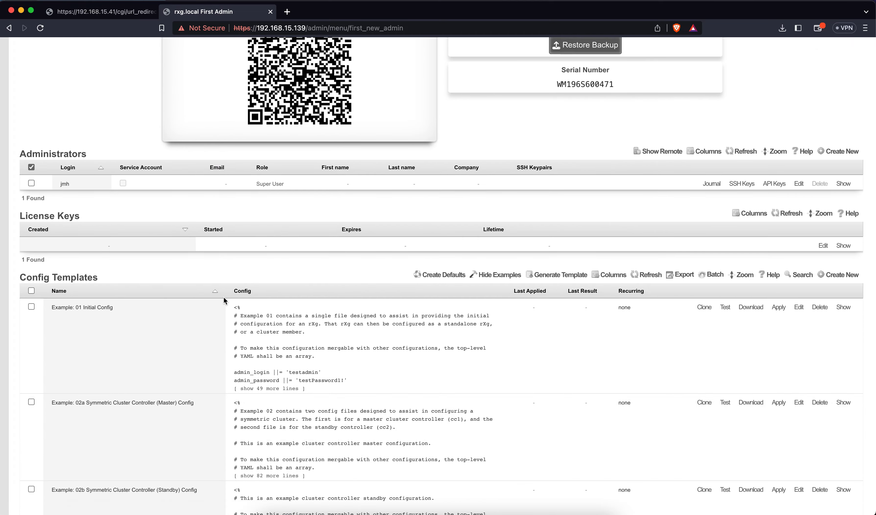
key("ctrl+Up")
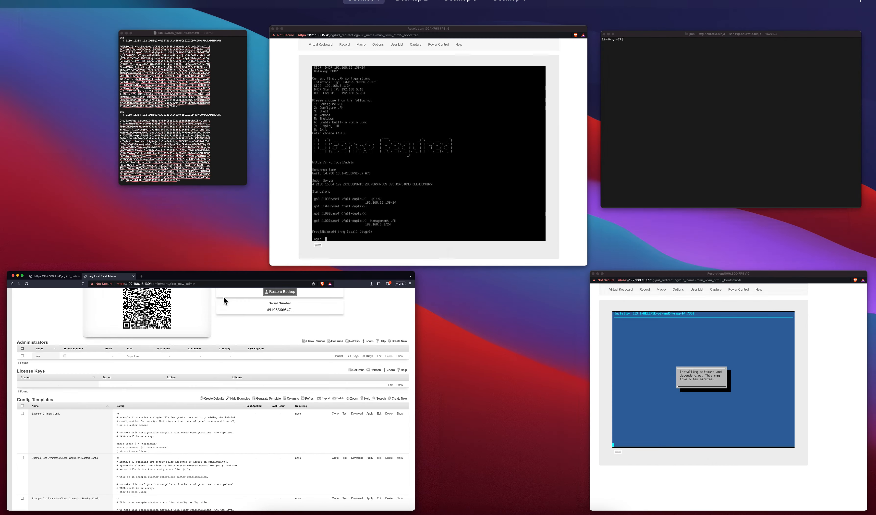
Step: Copy the cc1 license key block from the ICX Switch notes and return to the rXg page
left_click(164, 182)
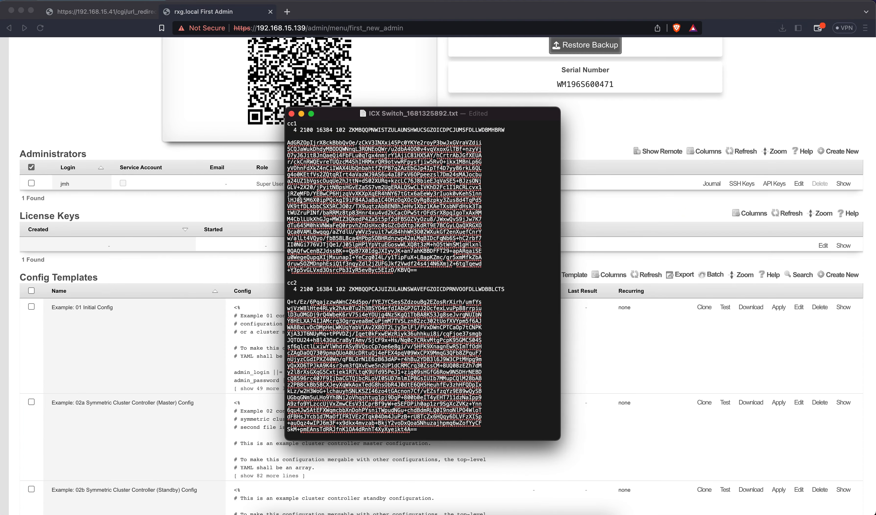
left_click_drag(288, 143, 419, 271)
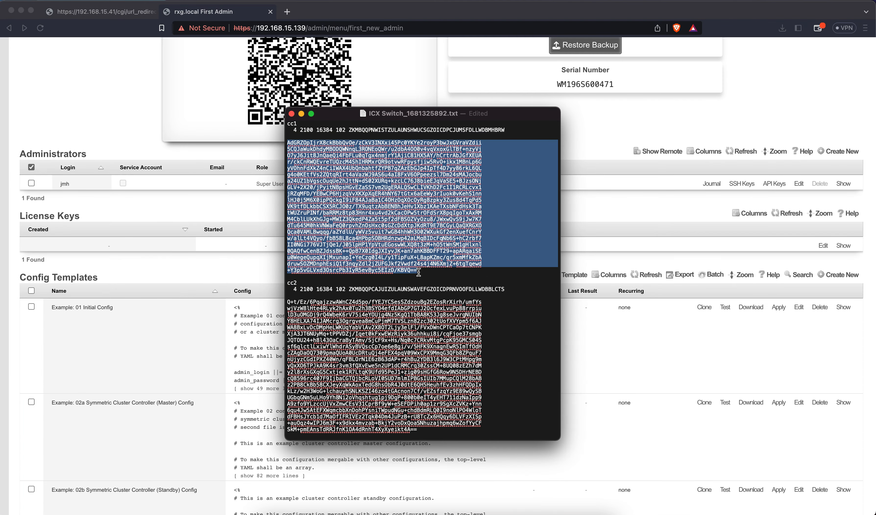
left_click(600, 145)
scroll(600, 144, "up", 5)
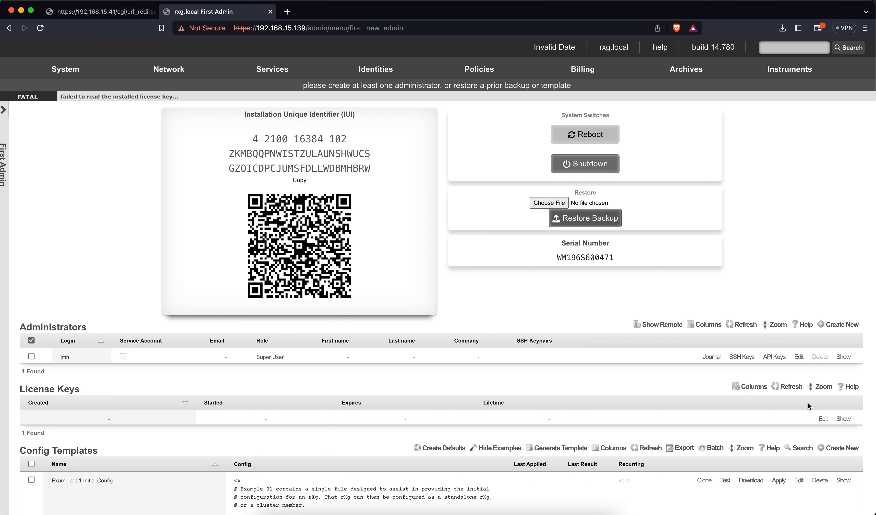
Step: Paste the cc1 key into the License Keys entry and save it as a 20-year license
left_click(822, 419)
scroll(583, 365, "down", 4)
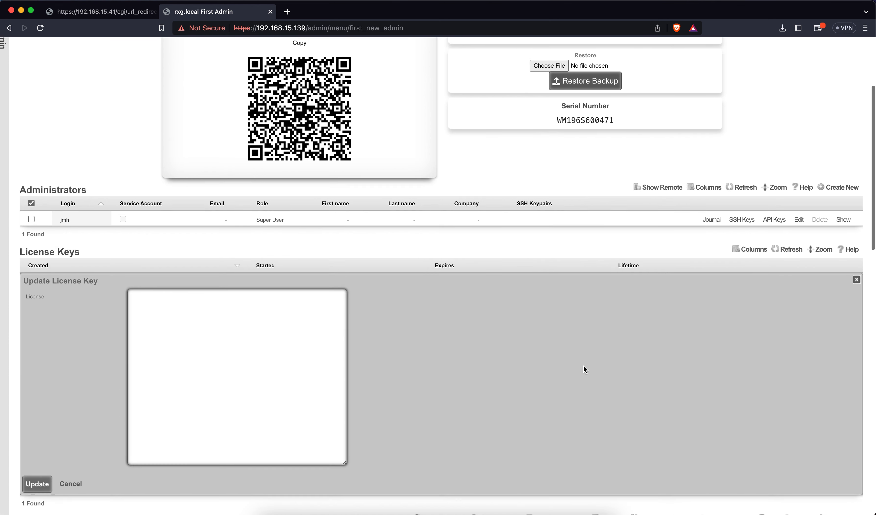
scroll(582, 366, "down", 2)
left_click(261, 297)
key("super+v")
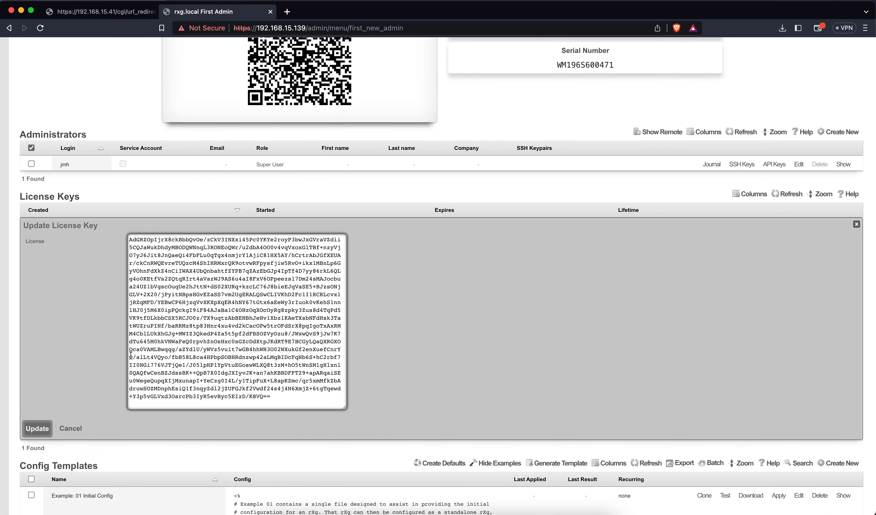
left_click(50, 426)
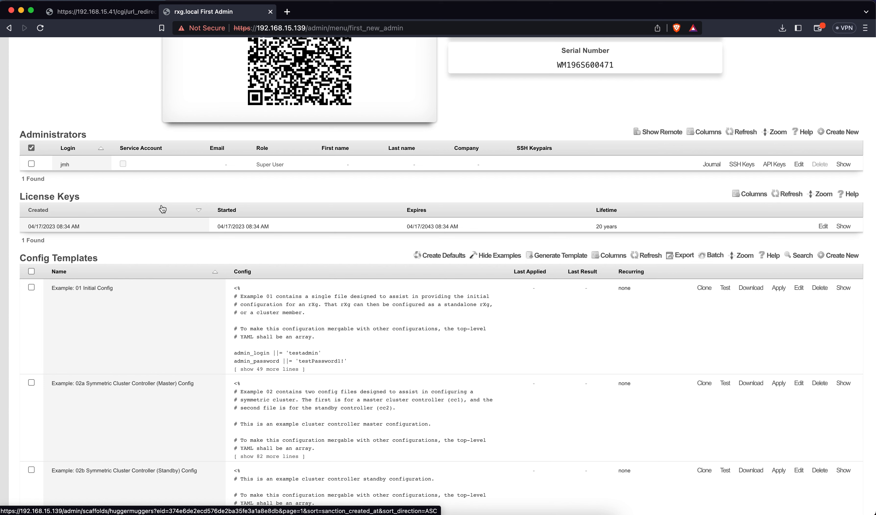
Step: Open Network > LAN, which restarts the web server, and return to the Supermicro iKVM tab
key("XF86AudioRaiseVolume")
scroll(222, 171, "up", 5)
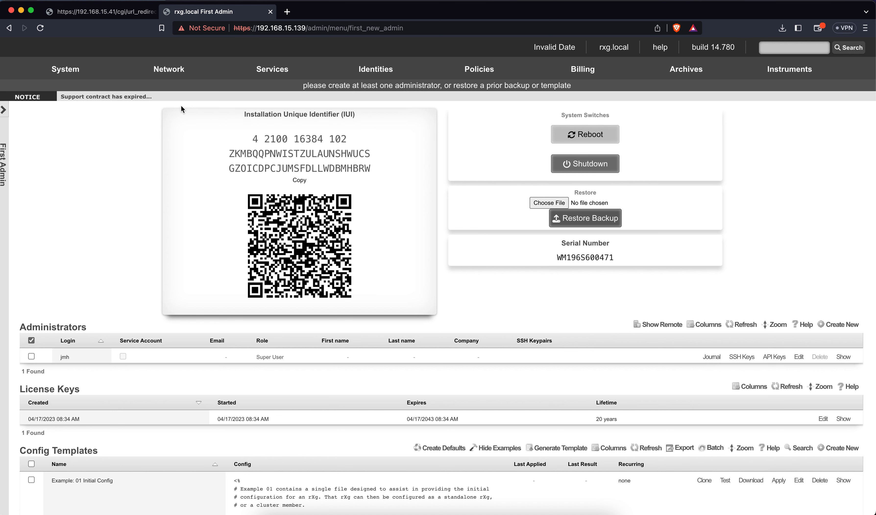
mouse_move(173, 77)
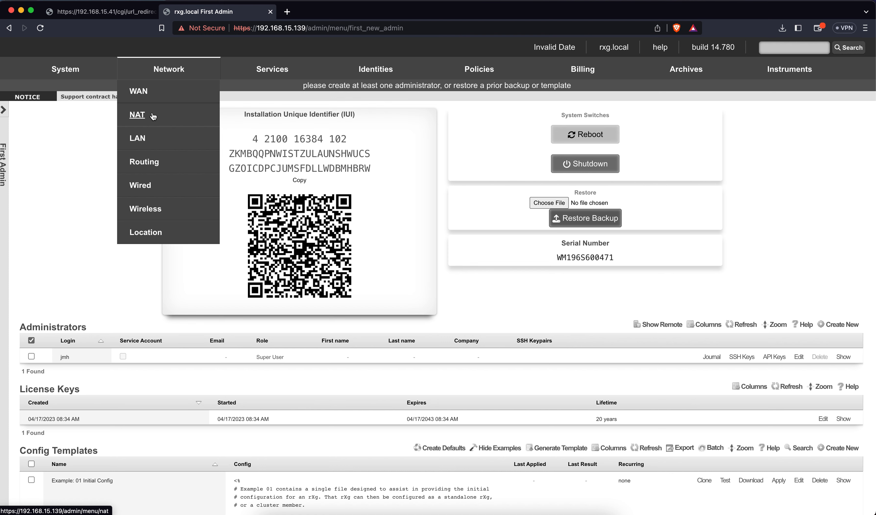
left_click(146, 134)
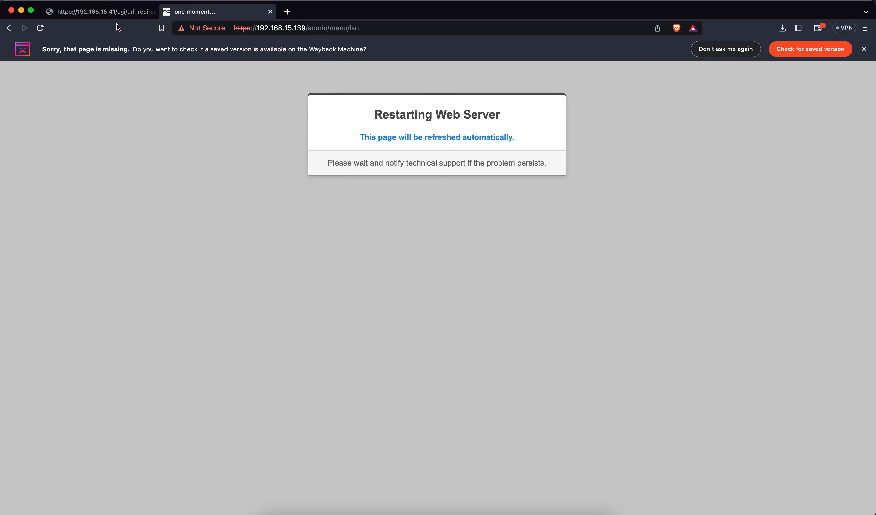
left_click(112, 13)
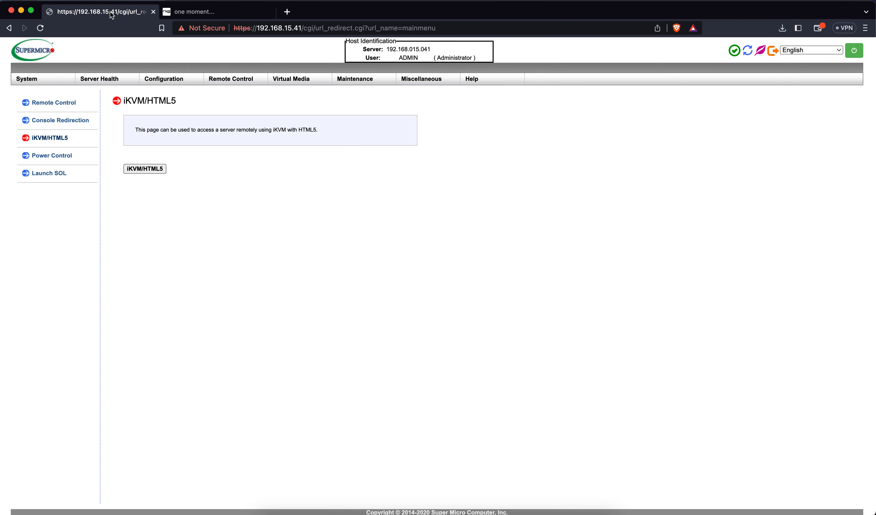
Step: Change the BMC address to load the second BMC at 192.168.15.42
left_click(296, 28)
left_click(298, 28)
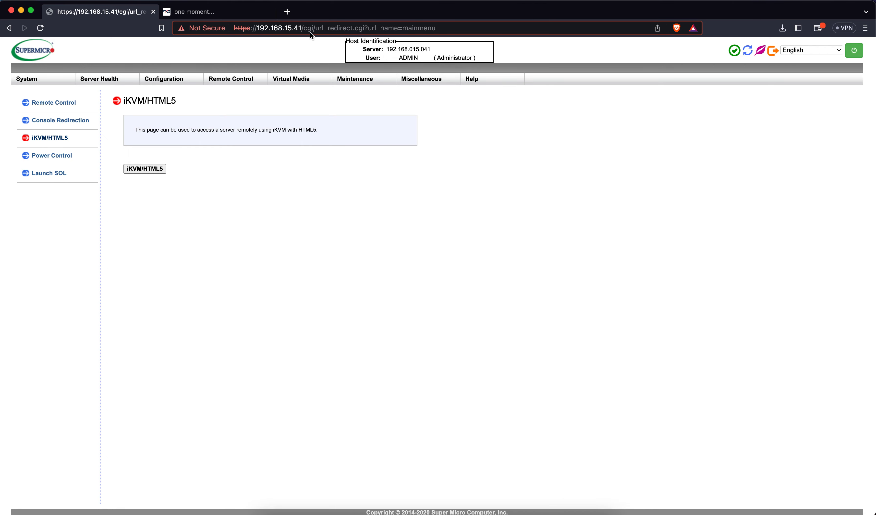
key("Delete")
type("2")
key("Return")
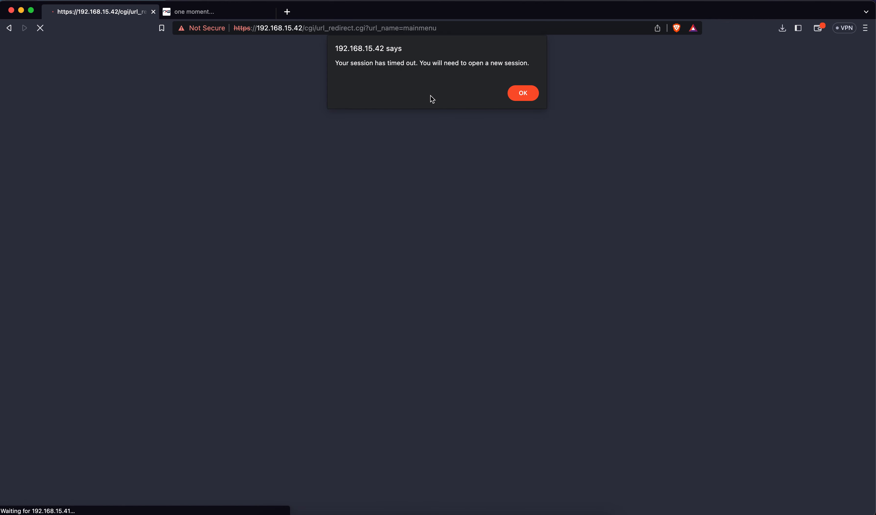
Step: Dismiss the session-timeout alert and log in to the second BMC with its credentials
left_click(519, 94)
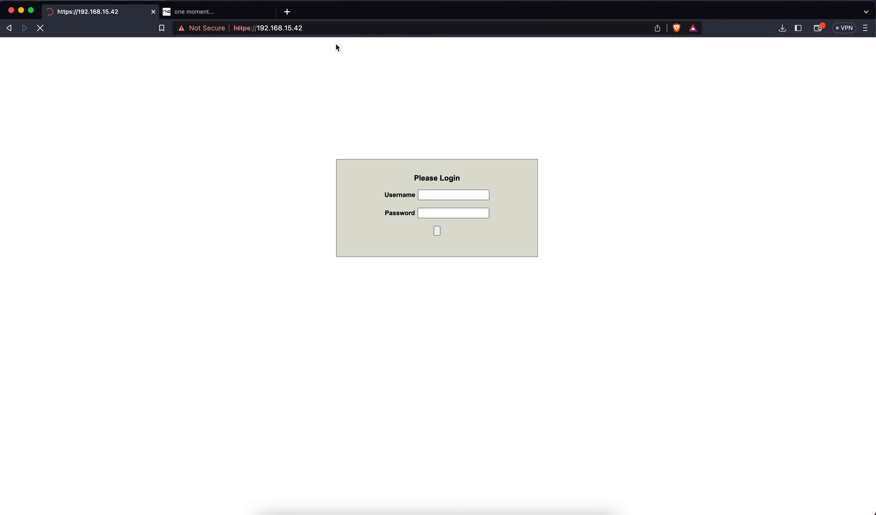
left_click(434, 197)
type("ADMIN")
key("Tab")
type("ADMIN")
key("Return")
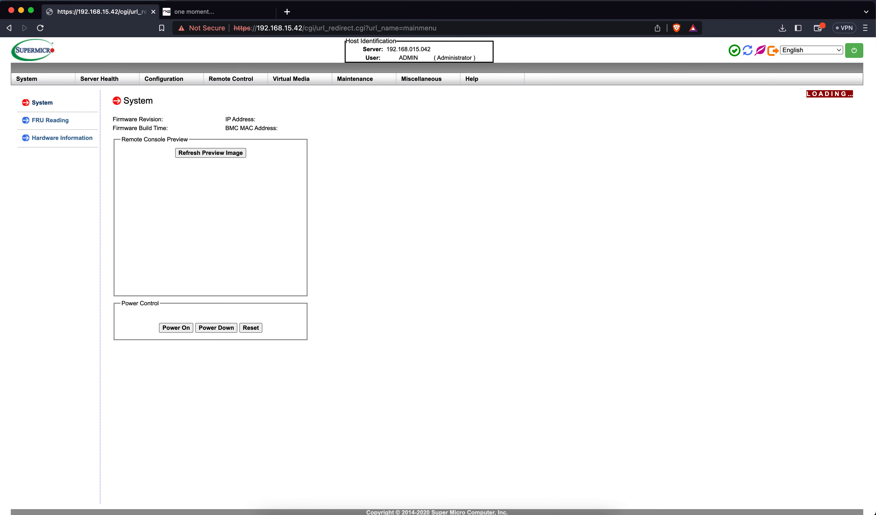
Step: Launch the HTML5 remote console from Remote Control > iKVM/HTML5
left_click(236, 81)
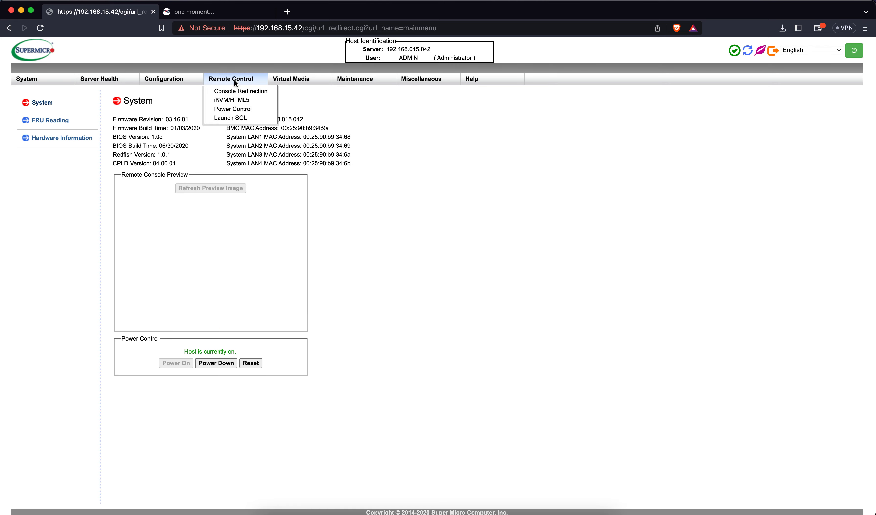
left_click(234, 100)
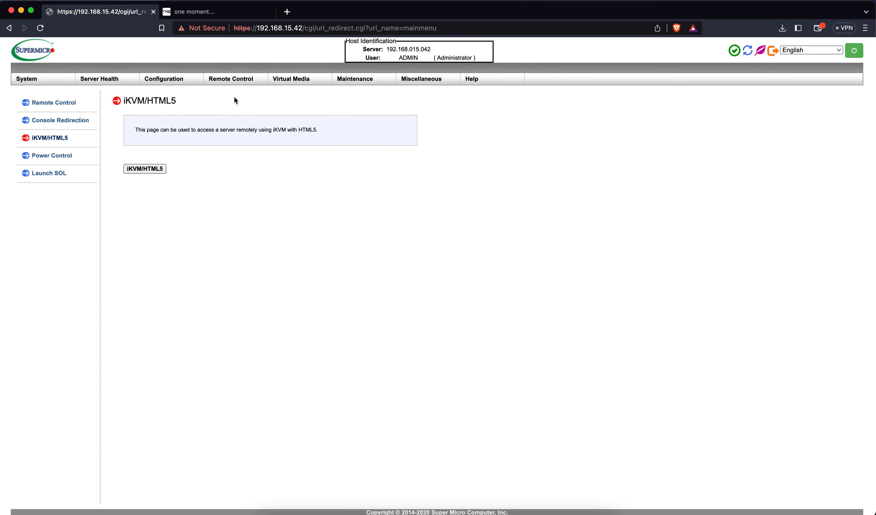
left_click(235, 79)
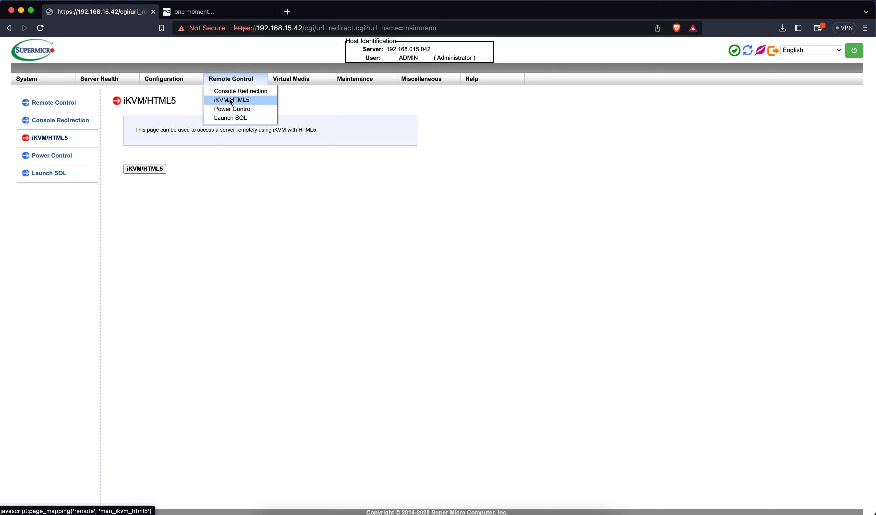
left_click(161, 168)
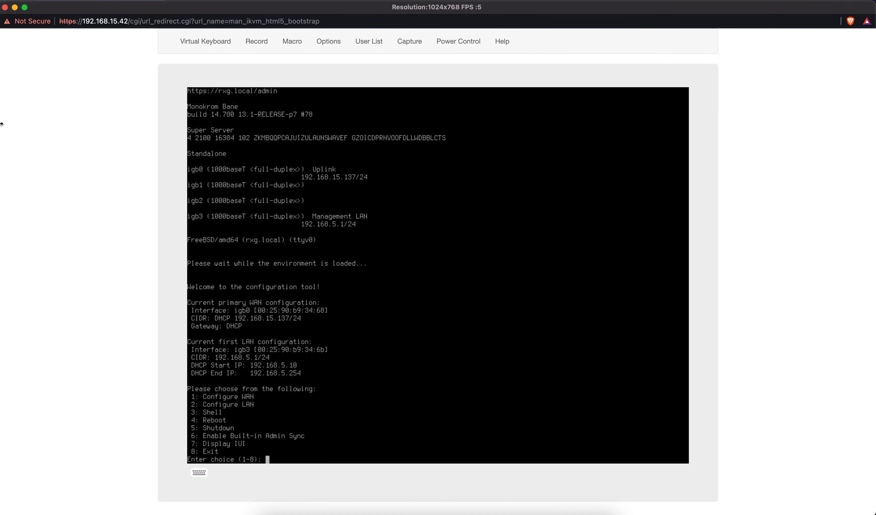
Step: Read the rXg's igb0 DHCP address 192.168.15.137 on the console, then restore the BMC page
left_click_drag(2, 124, 169, 126)
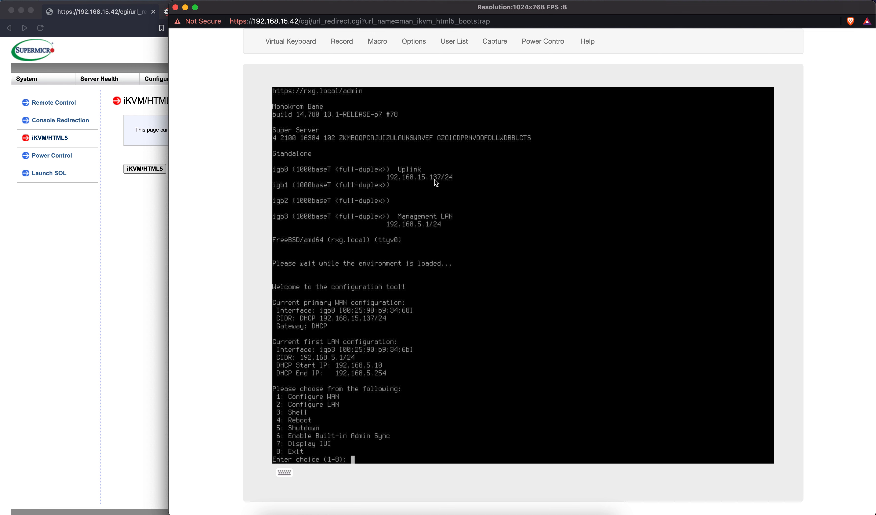
left_click(160, 210)
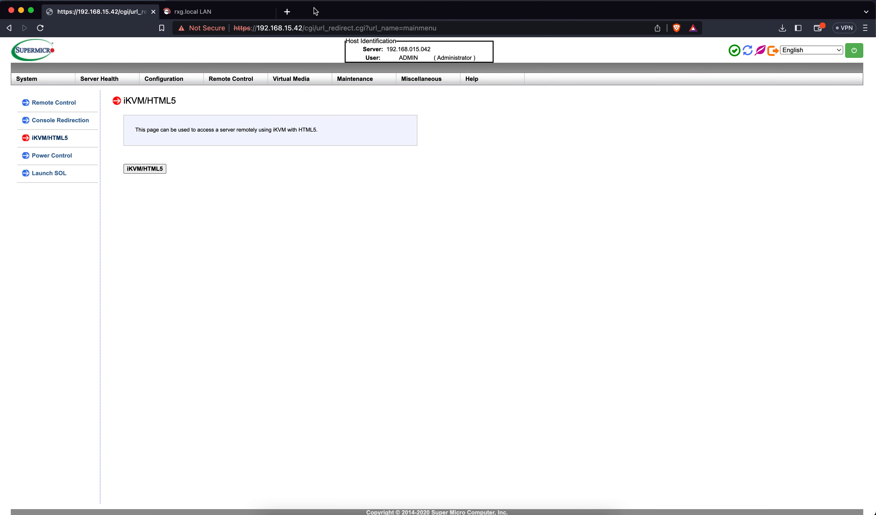
Step: Open 192.168.15.137/admin in a new tab and proceed past the certificate warning
key("super+t")
type("192.168.15")
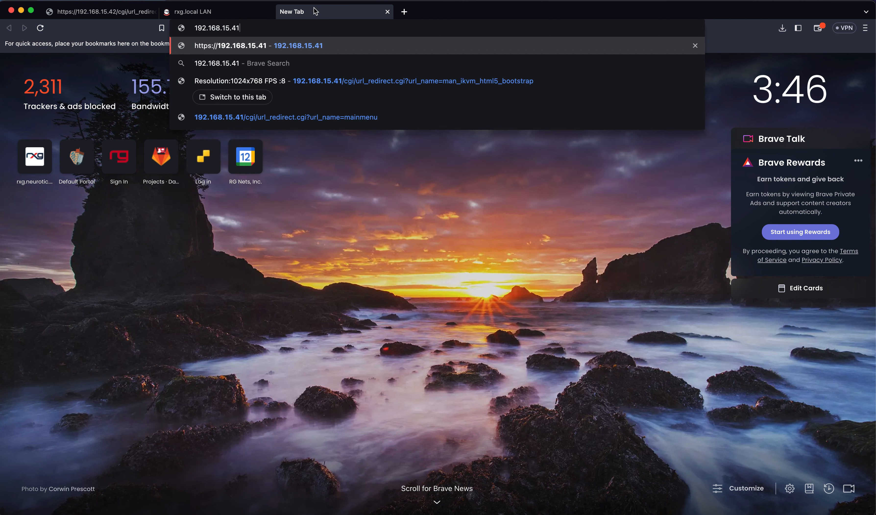
type(".")
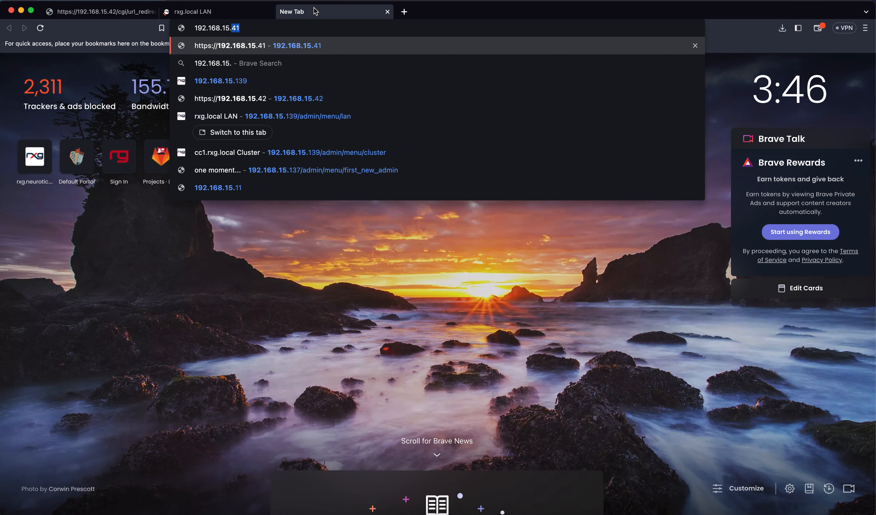
type("137/admin")
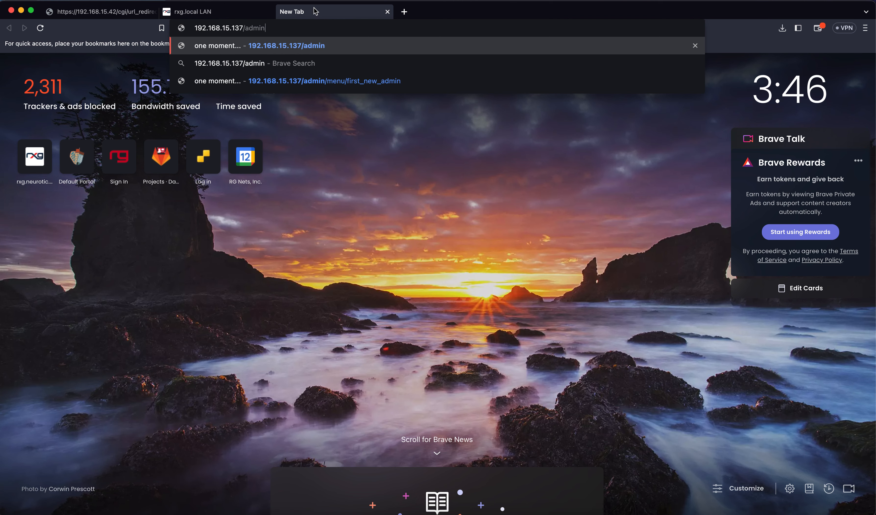
key("Return")
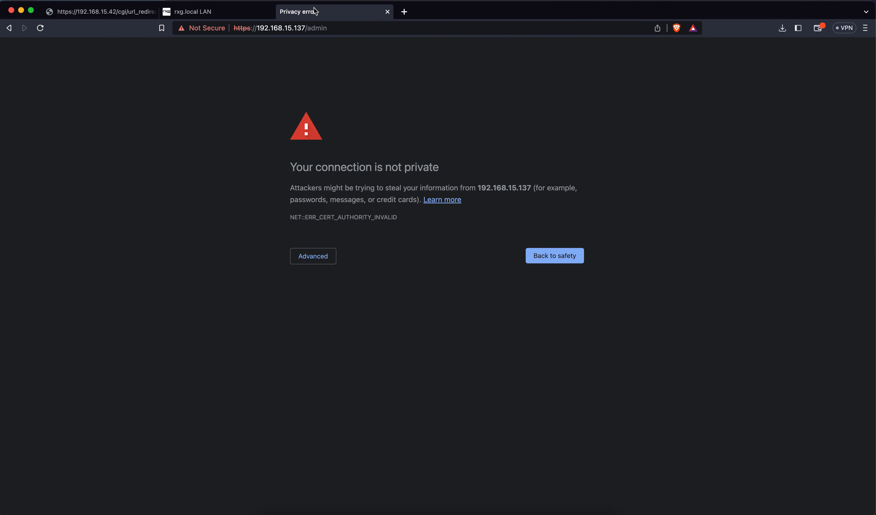
left_click(320, 260)
left_click(331, 331)
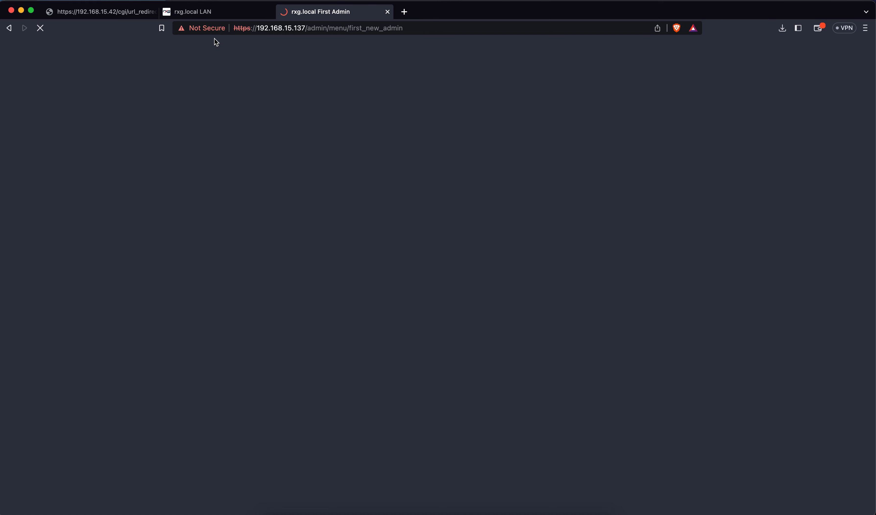
Step: Switch back to the primary rXg's Network LAN tab at 192.168.15.139
left_click(209, 14)
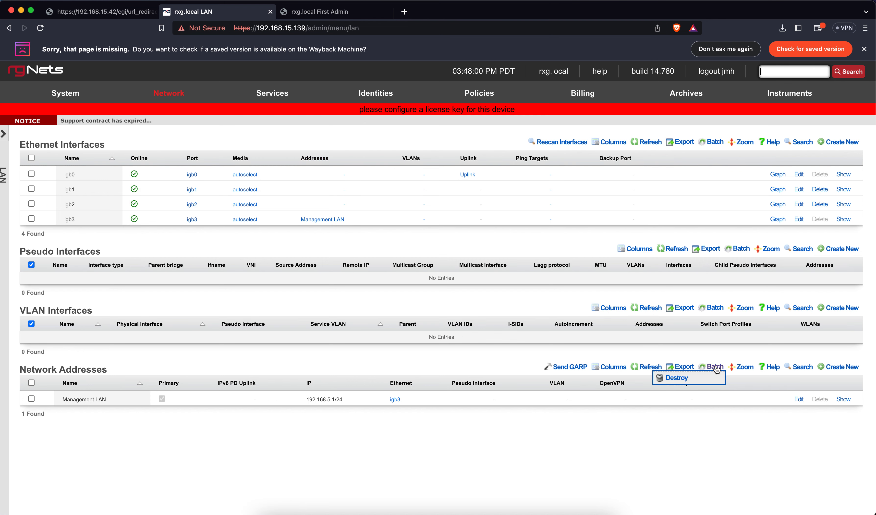
Step: Fill in a network address named 'cc1 CIN' on Ethernet igb2 with IP 172.16.0.1/24
left_click(838, 368)
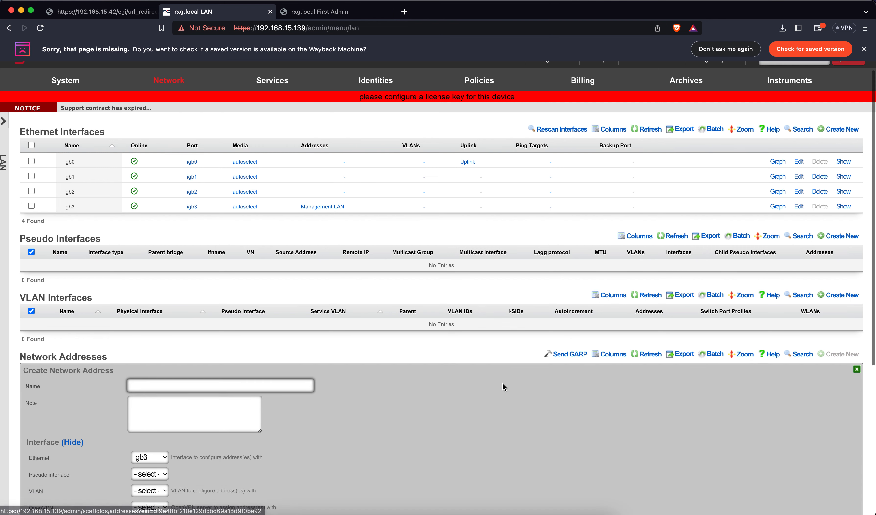
scroll(504, 385, "down", 5)
type("cc1")
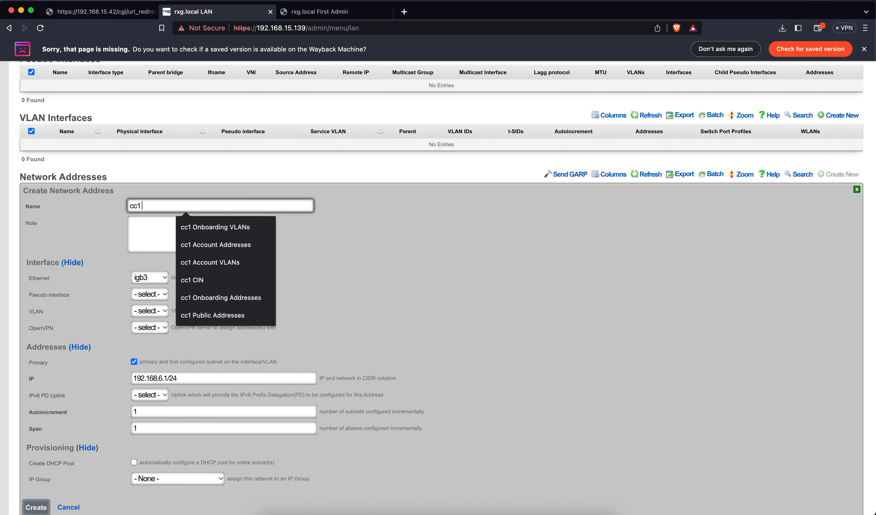
type("CIN")
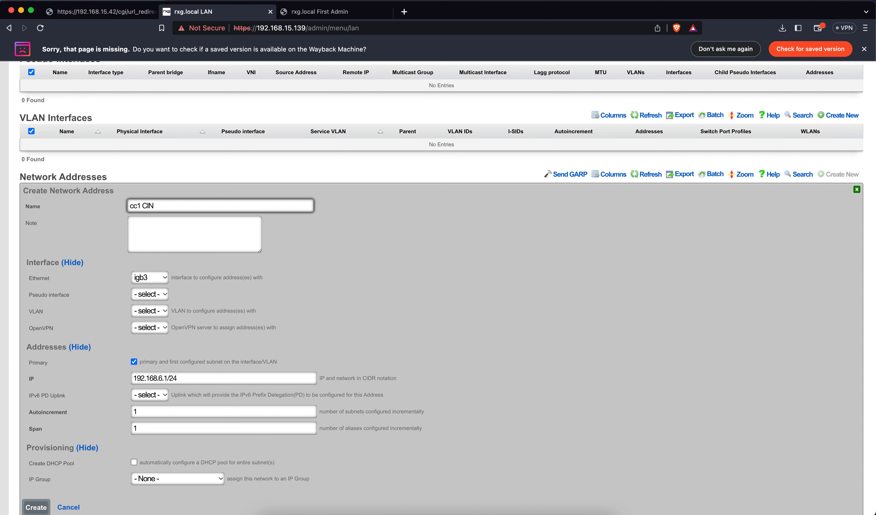
left_click(158, 279)
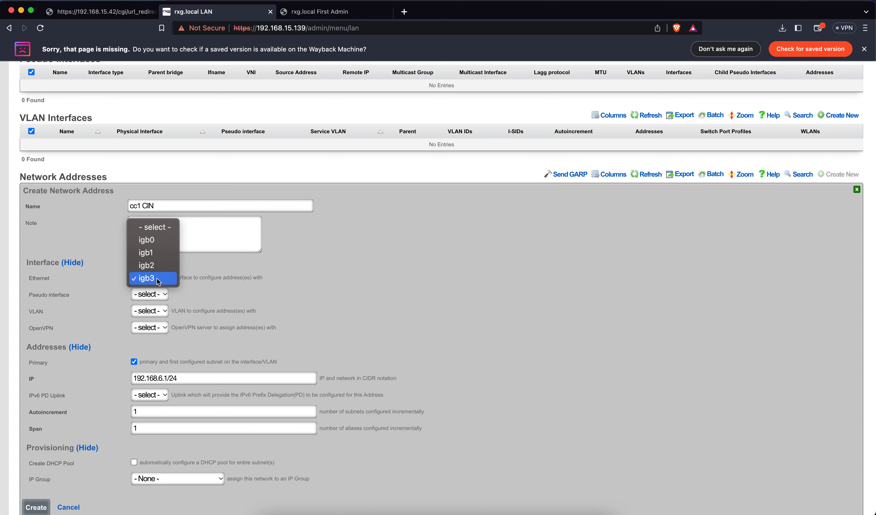
left_click(155, 266)
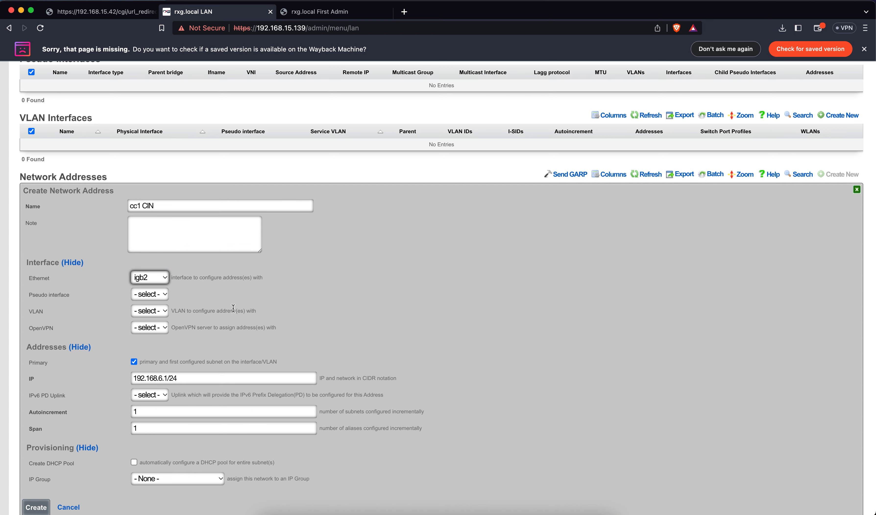
scroll(257, 325, "down", 3)
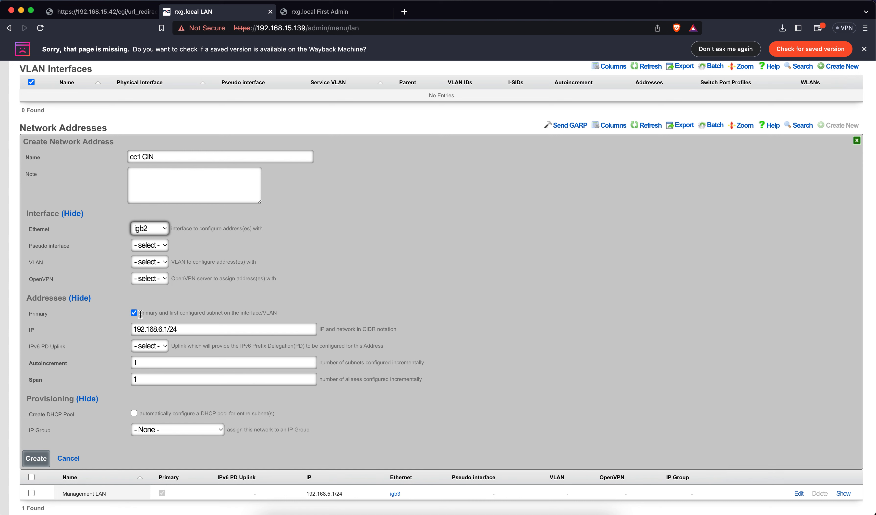
left_click(166, 328)
left_click_drag(167, 328, 100, 328)
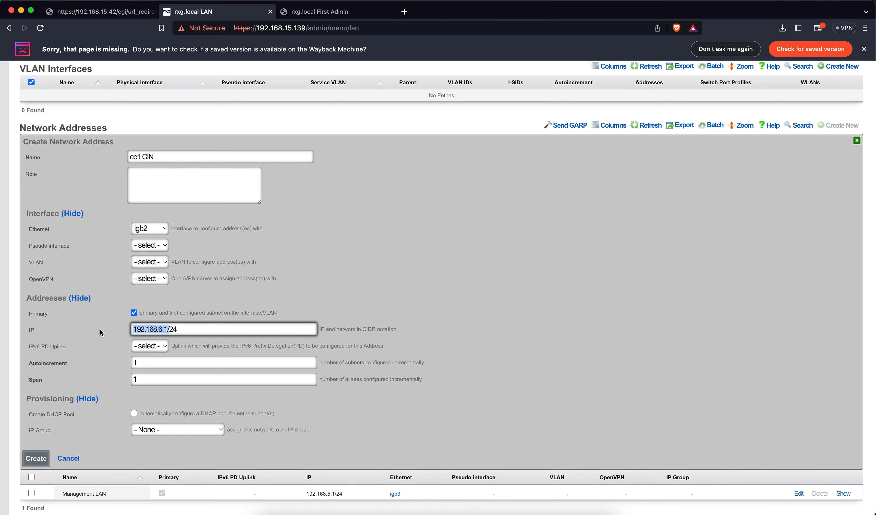
type("172.16.0.1/")
Step: Save the cc1 CIN address, then open Services > DHCP and cancel a new pool form
left_click(45, 459)
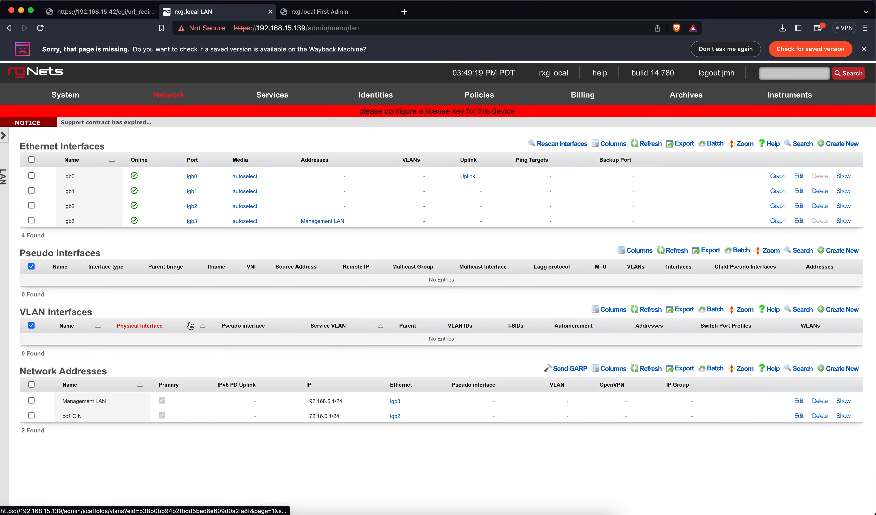
mouse_move(268, 94)
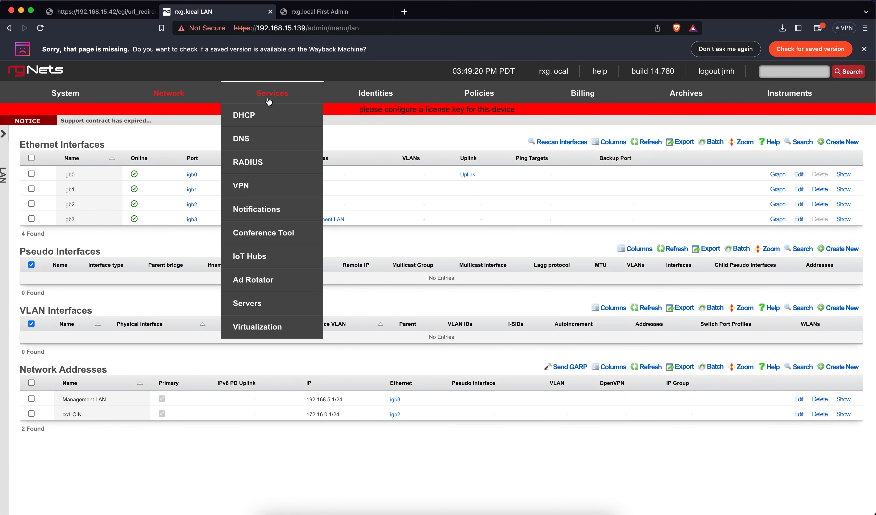
left_click(260, 117)
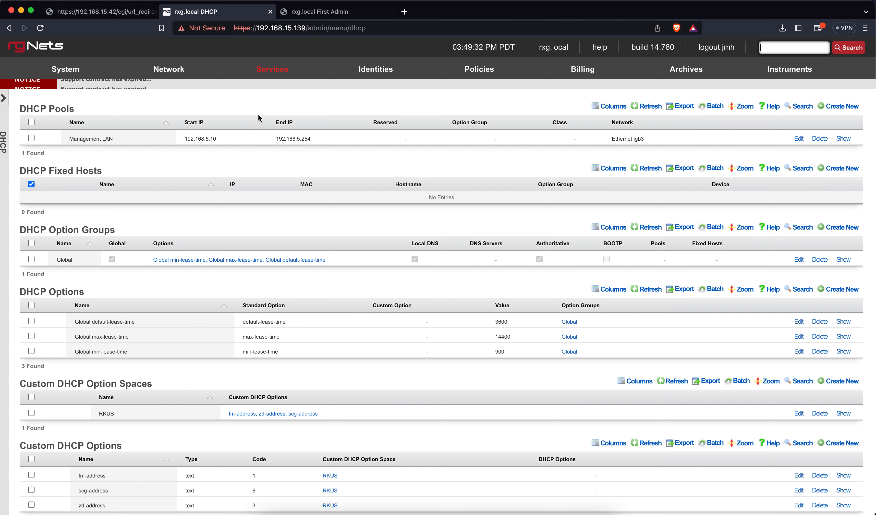
left_click(833, 108)
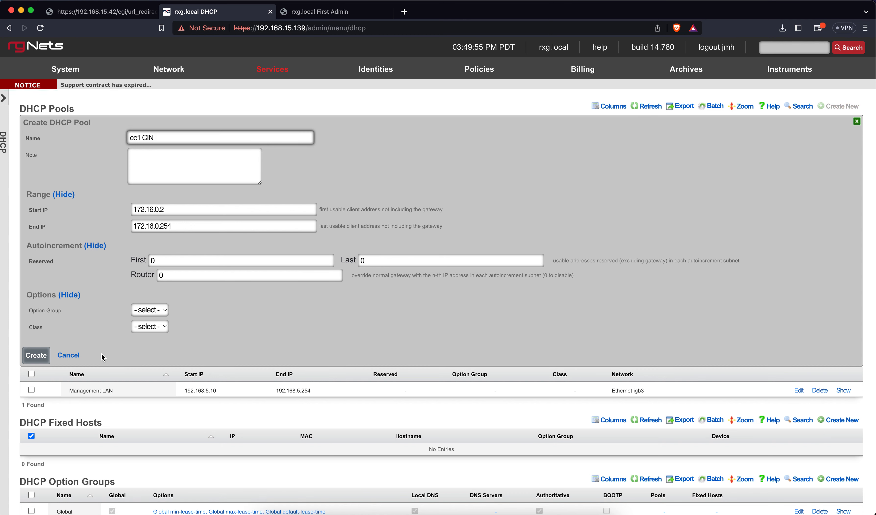
left_click(69, 355)
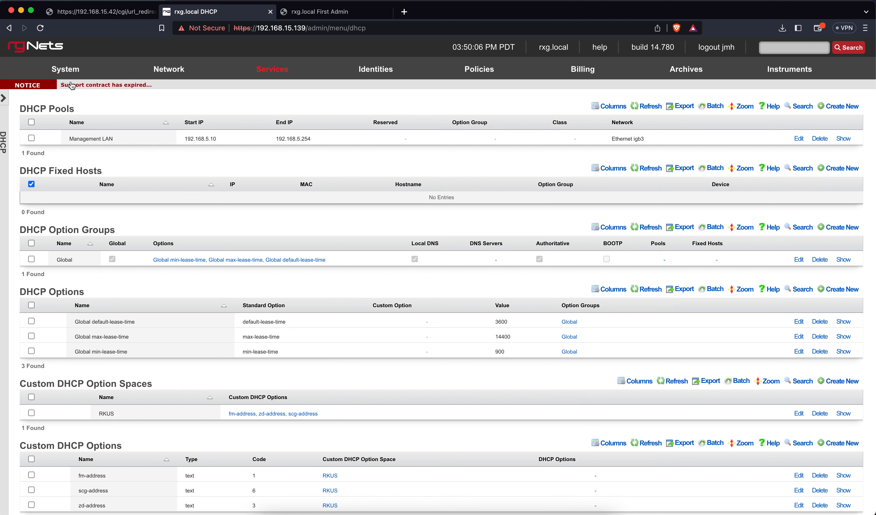
mouse_move(72, 75)
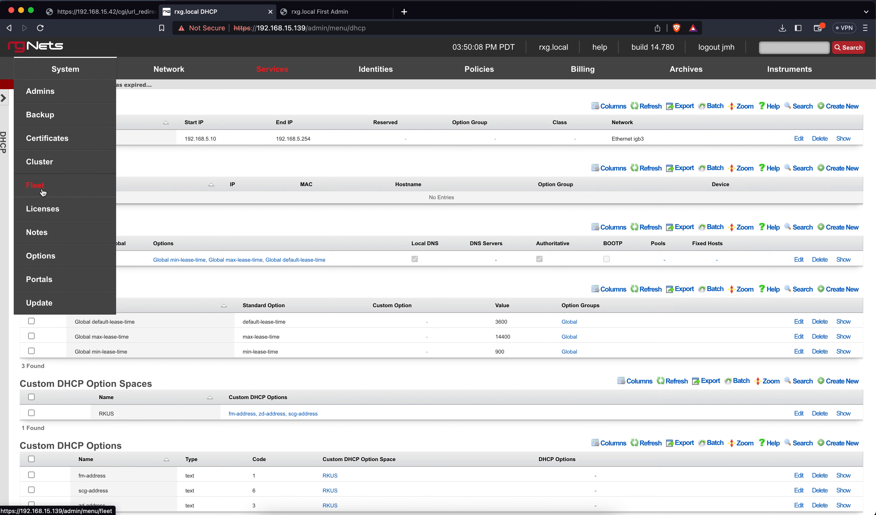
Step: Begin cluster node cc1 (Master Controller, 172.16.0.1) with Auto Registration and Permit New Nodes enabled
left_click(48, 167)
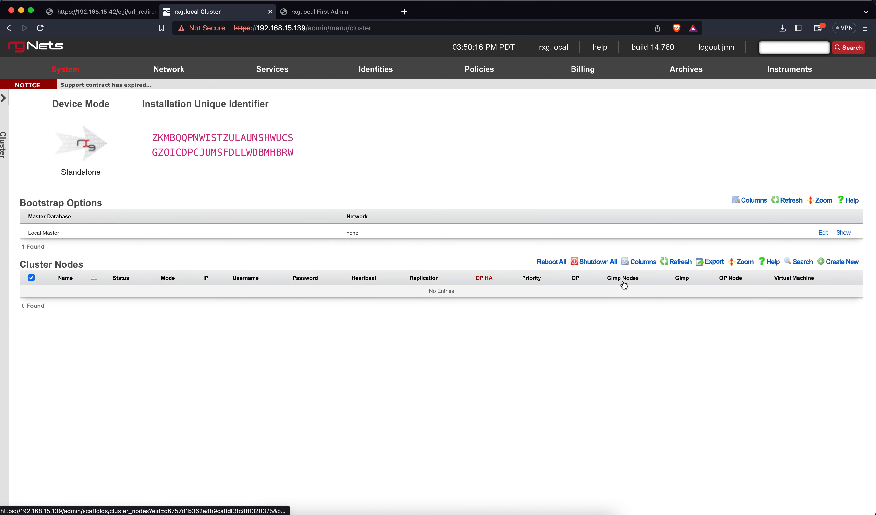
left_click(835, 265)
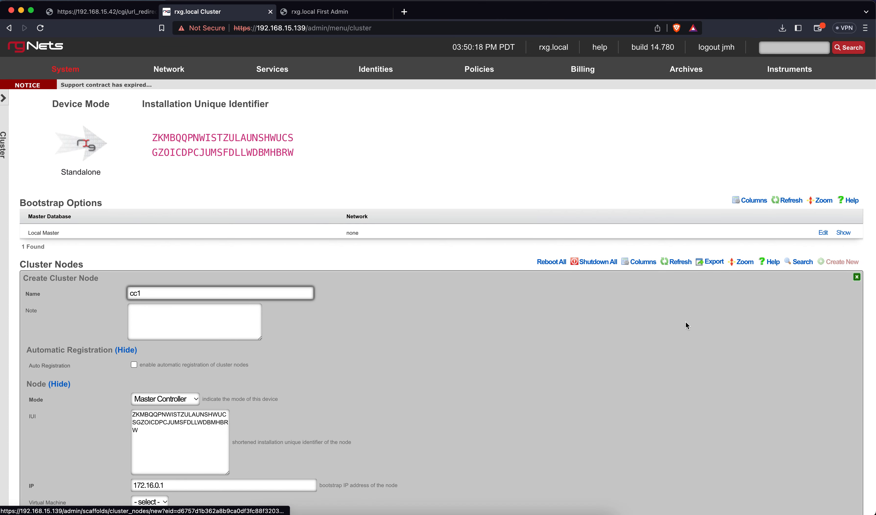
scroll(638, 334, "down", 3)
scroll(637, 334, "down", 3)
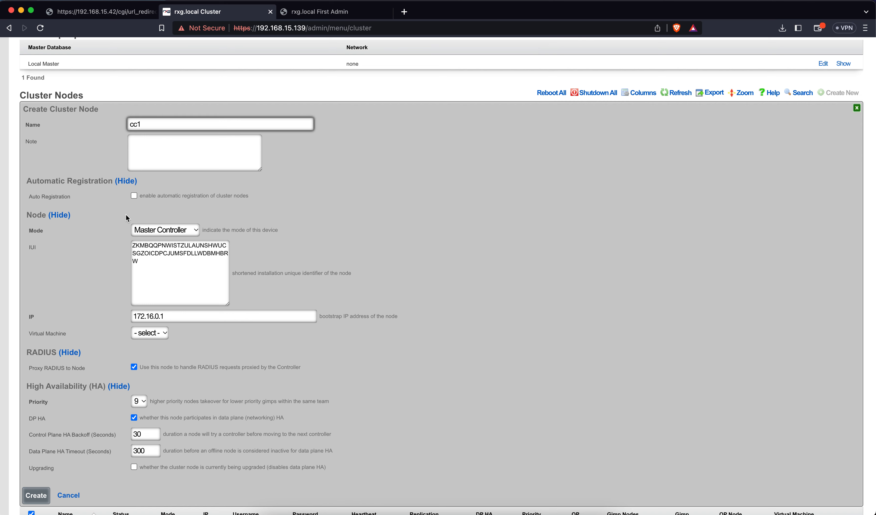
left_click(134, 195)
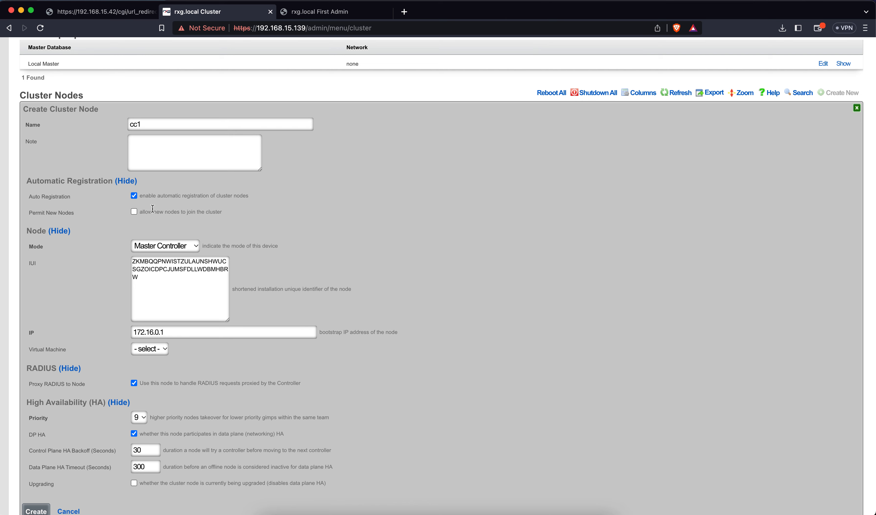
left_click(134, 212)
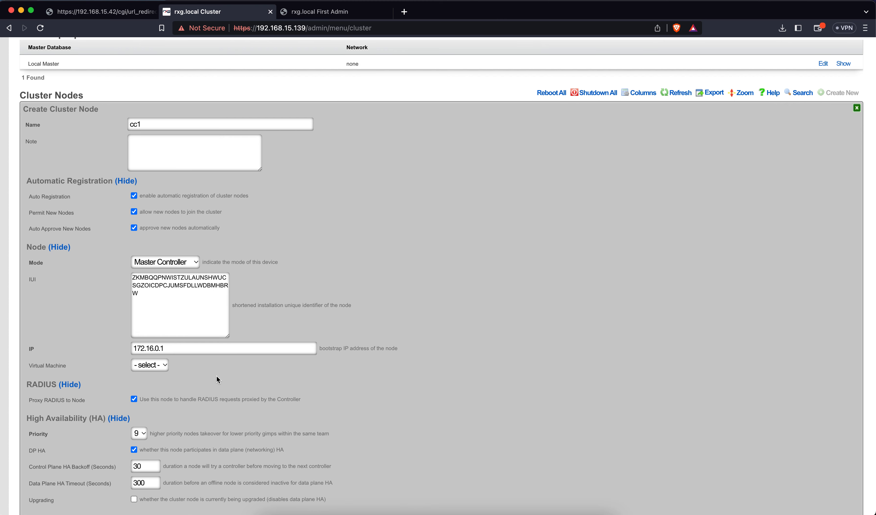
scroll(216, 375, "down", 3)
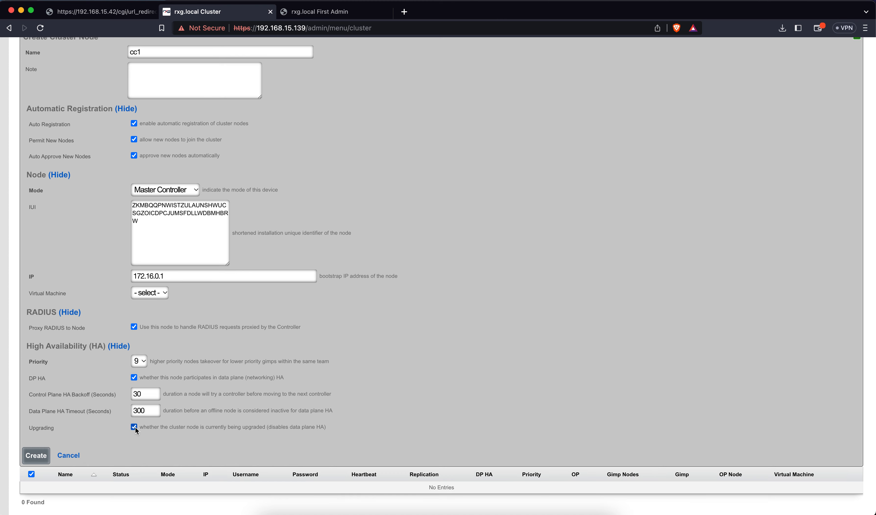
Step: Save the cc1 cluster node and reload the page while the web server restarts
left_click(47, 457)
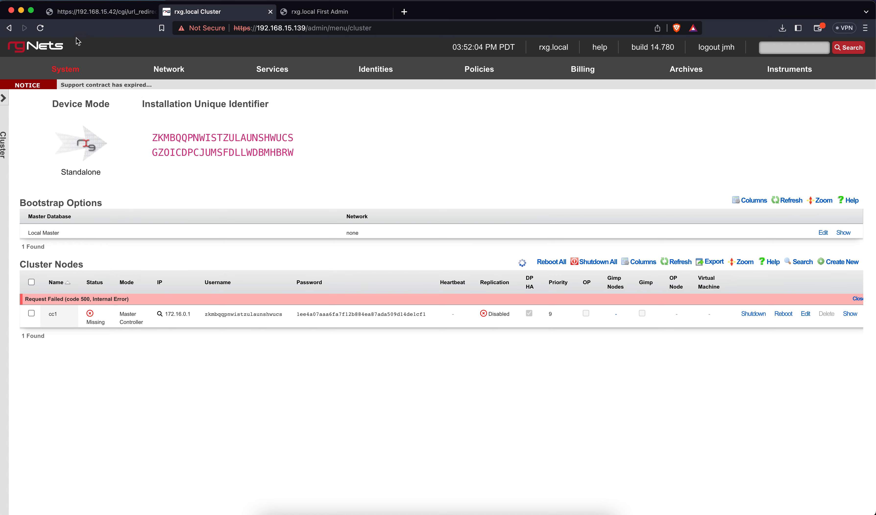
left_click(41, 28)
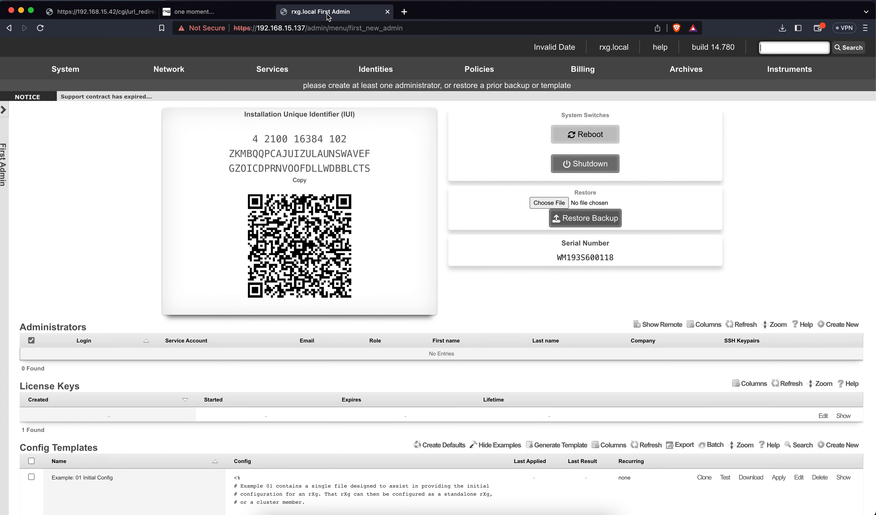
Step: Go to the 'rxg.local First Admin' page at 192.168.15.137 and scroll to Bootstrap Options
left_click(327, 15)
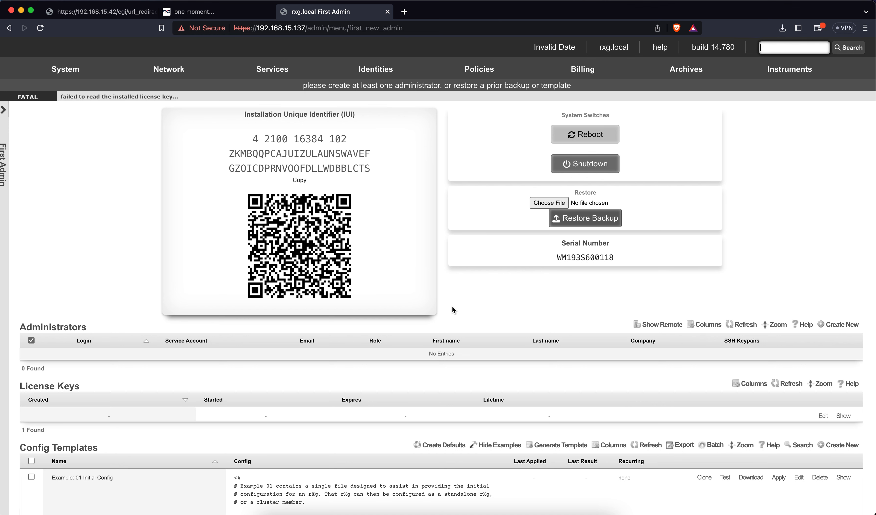
scroll(451, 305, "down", 3)
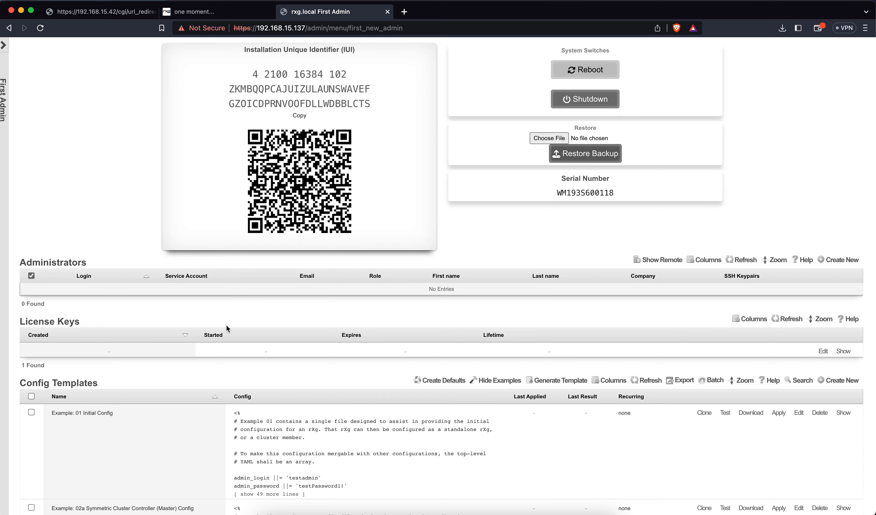
scroll(358, 353, "down", 4)
scroll(360, 355, "down", 15)
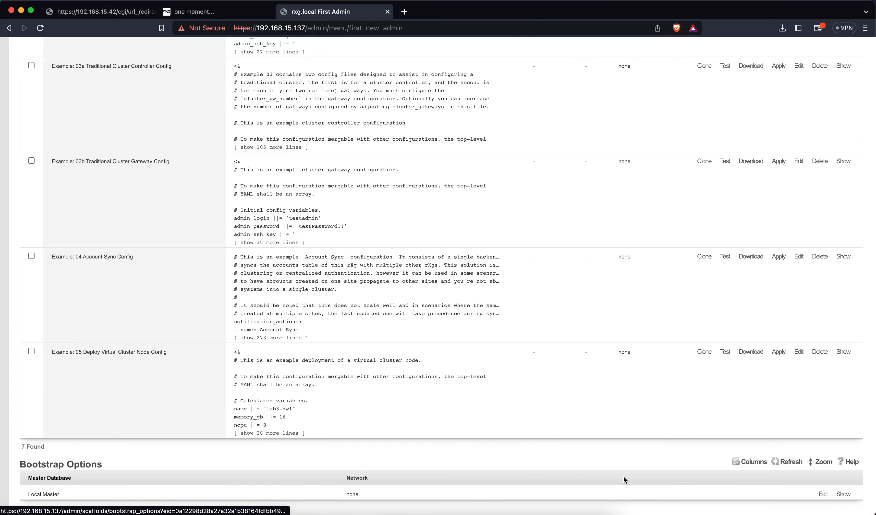
Step: Edit Local Master bootstrap: Auto Registration, Join As New, Standby Controller (HA), controller IP 172.16.0.1
left_click(822, 494)
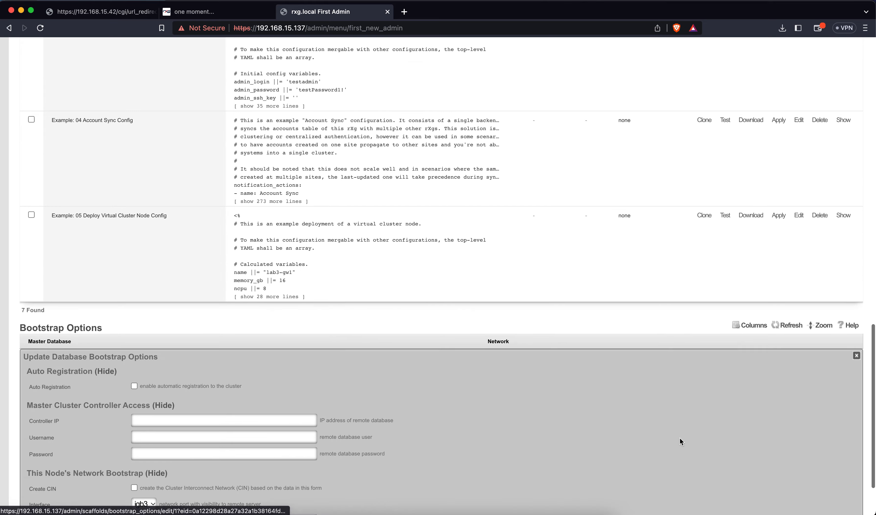
scroll(565, 424, "down", 5)
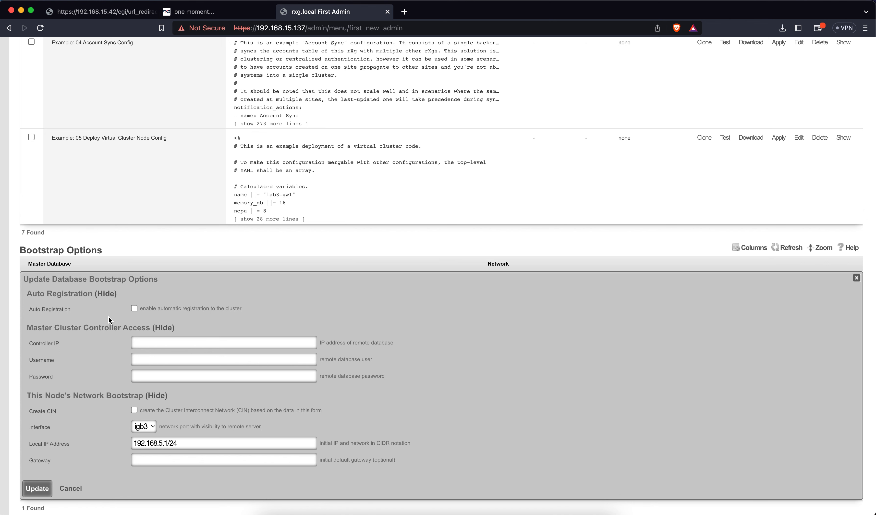
left_click(133, 310)
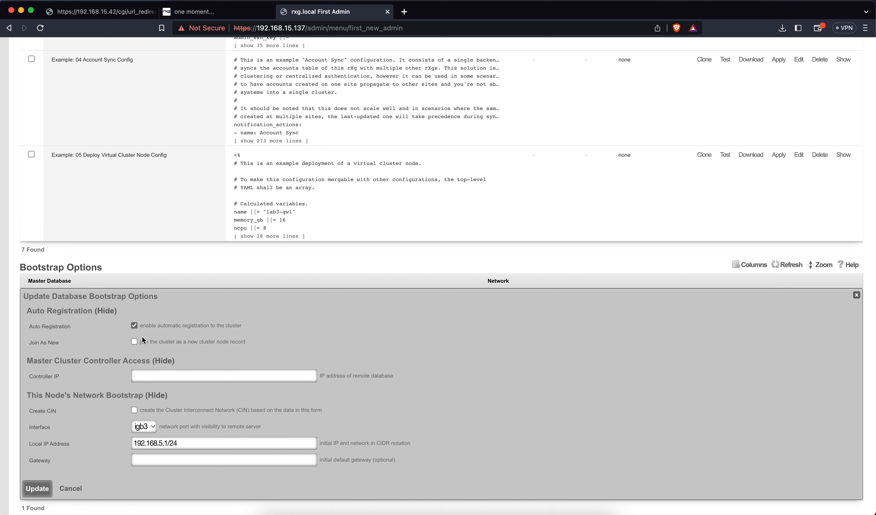
left_click(133, 342)
scroll(153, 358, "down", 1)
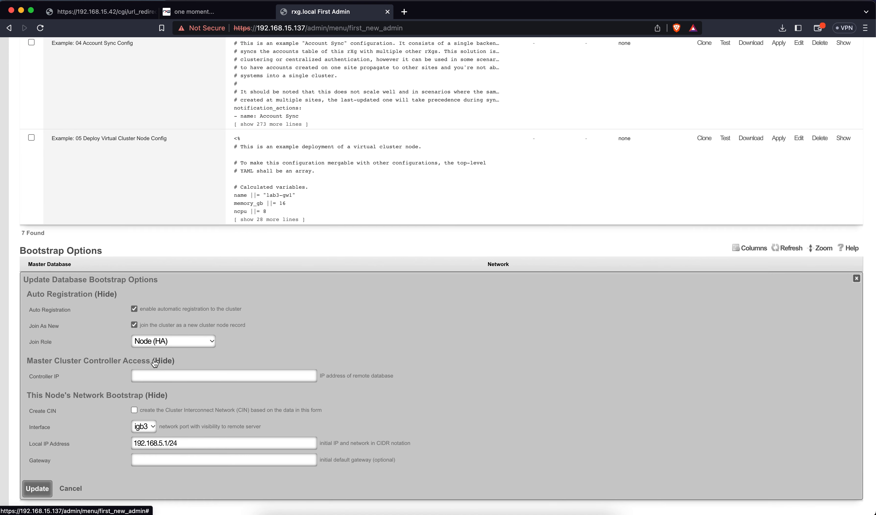
left_click(165, 340)
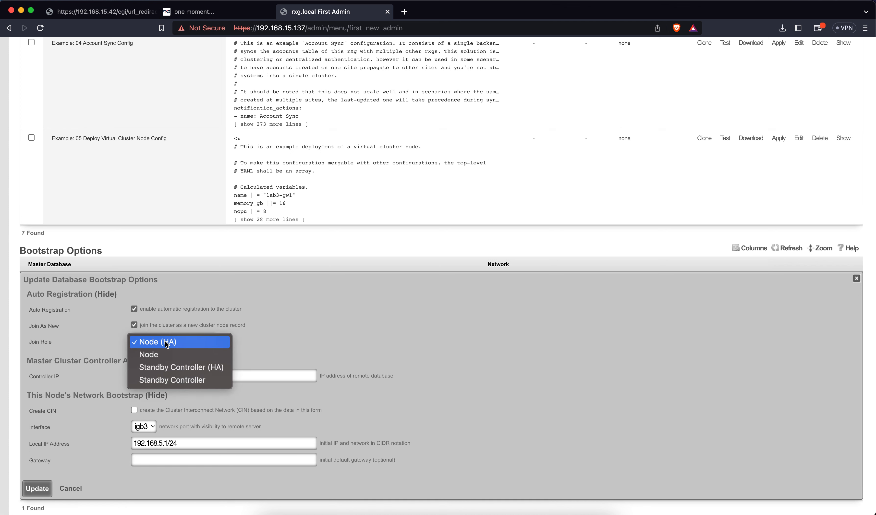
left_click(165, 369)
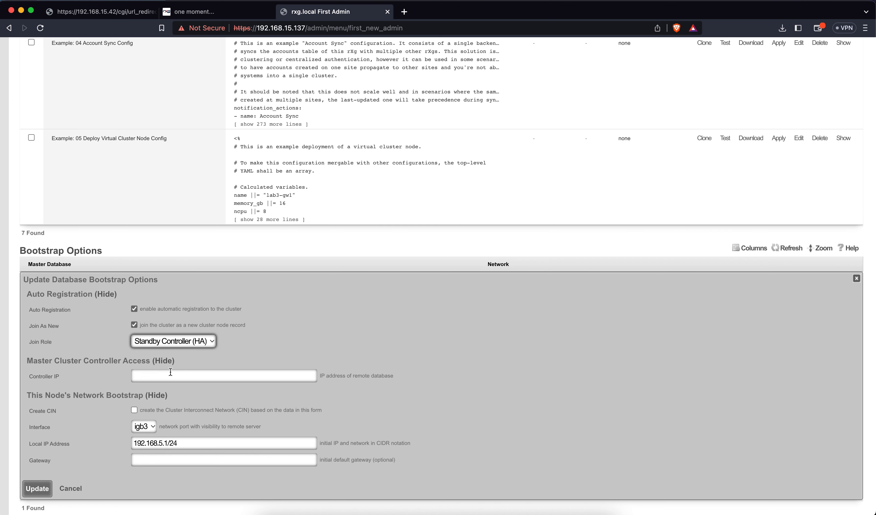
left_click(171, 372)
type("172")
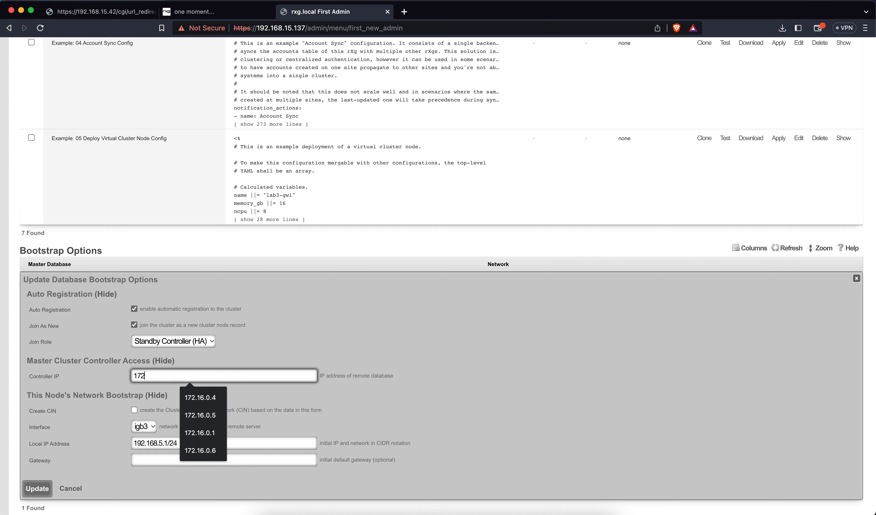
type(".16.0.1")
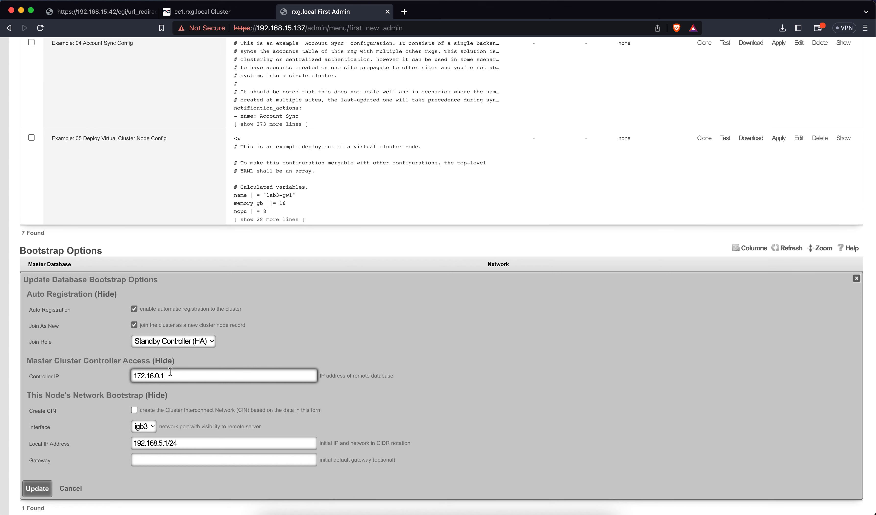
Step: Open the second rXg's Network > LAN page in a new browser tab and switch to it
scroll(230, 234, "up", 20)
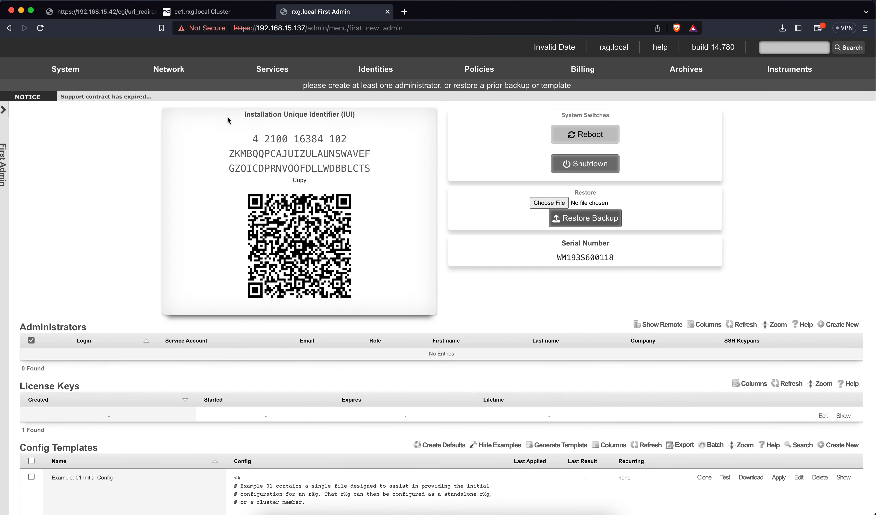
mouse_move(181, 73)
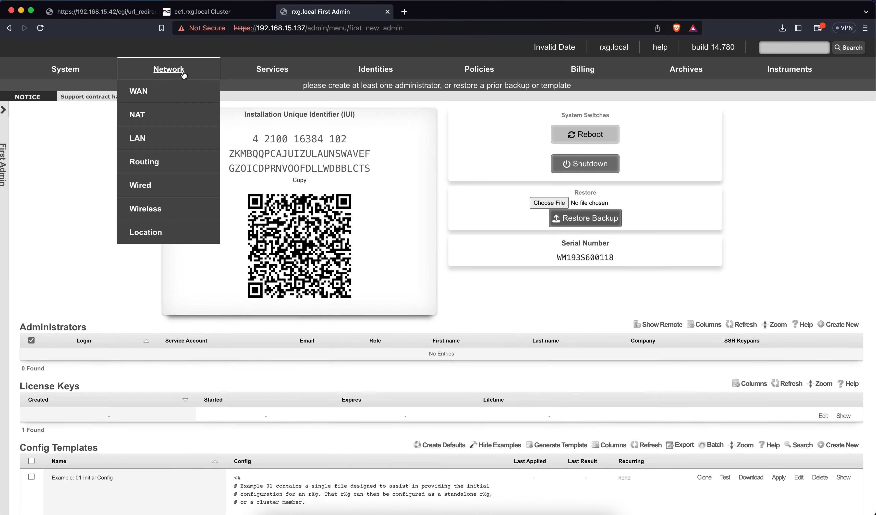
right_click(156, 129)
left_click(176, 138)
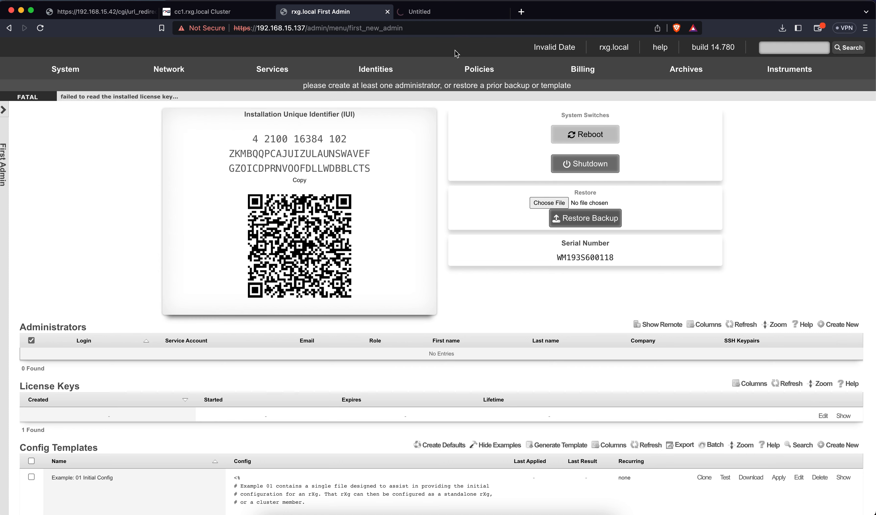
left_click(453, 17)
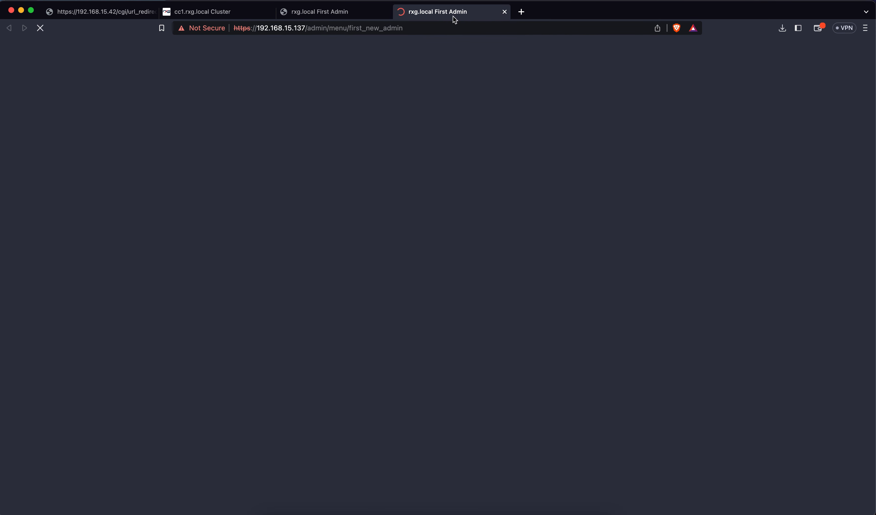
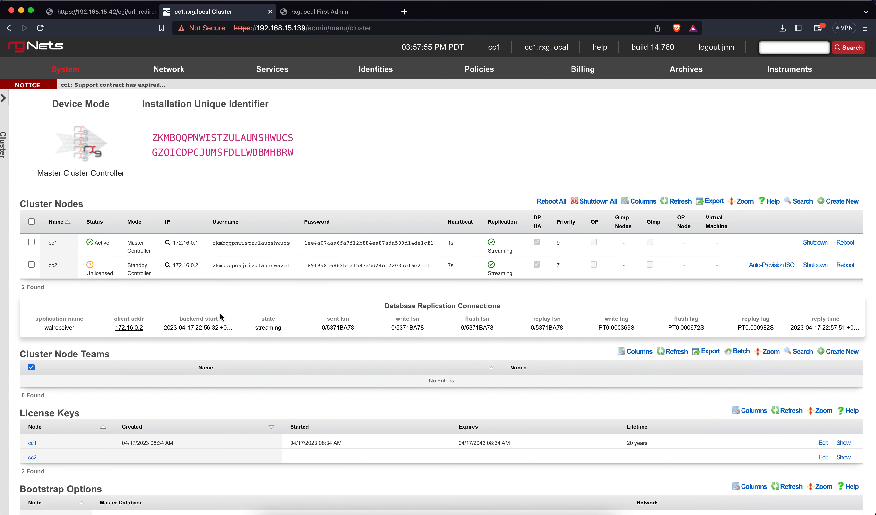
Step: Scroll down the System > Cluster page to review the Cluster Nodes and License Keys tables
scroll(220, 317, "down", 3)
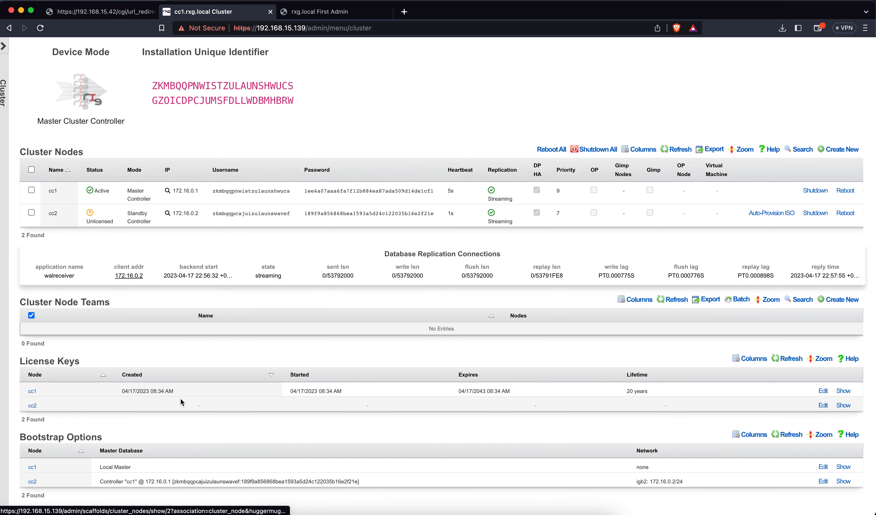
Step: Copy cc2's licence key from the text file into its License field and submit it
left_click(823, 405)
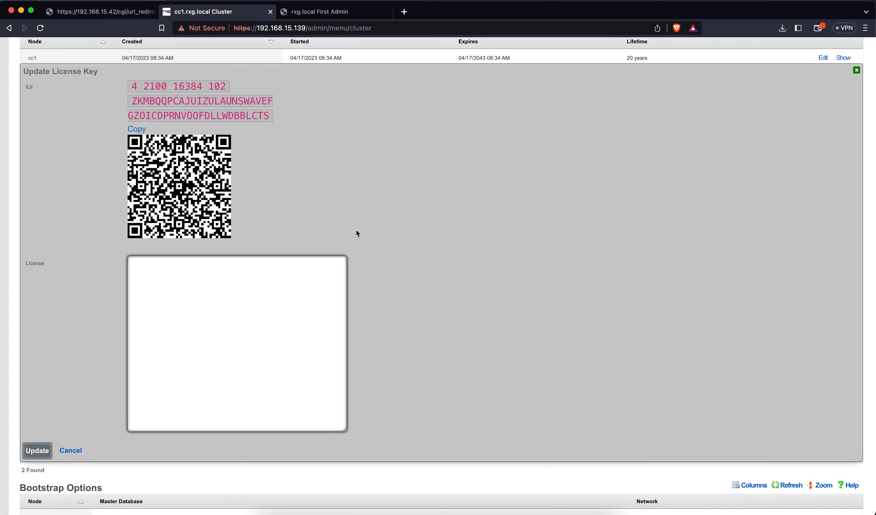
key("ctrl+Up")
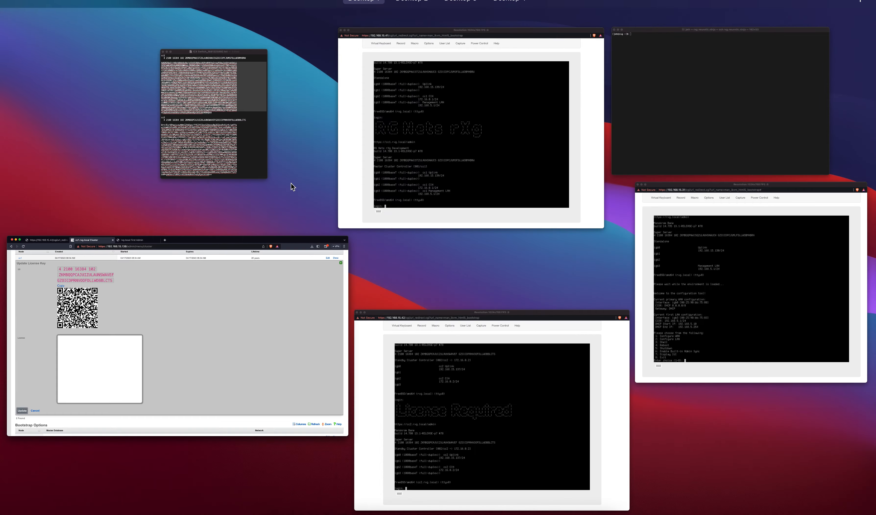
left_click(233, 150)
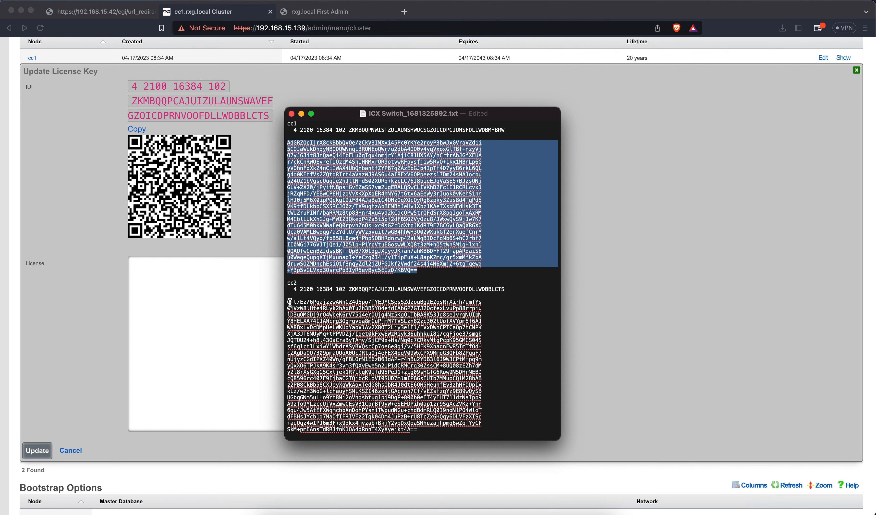
left_click_drag(287, 302, 417, 429)
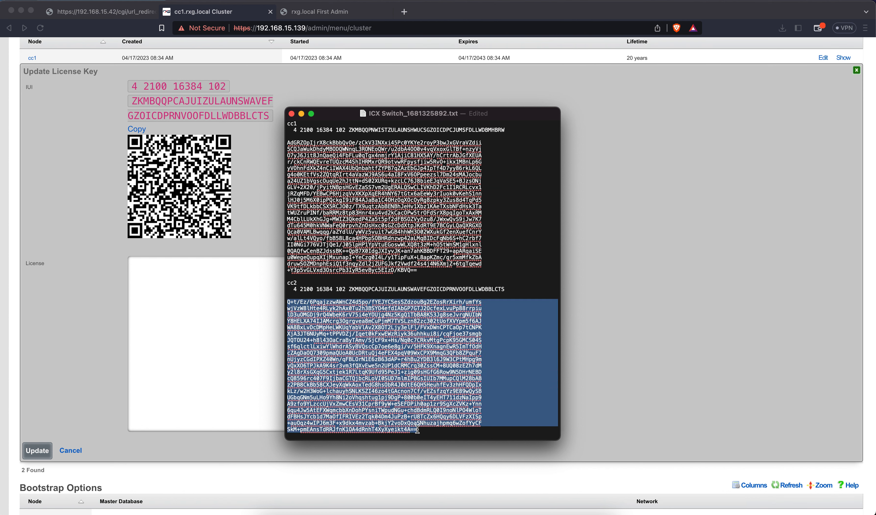
key("super+c")
left_click(224, 342)
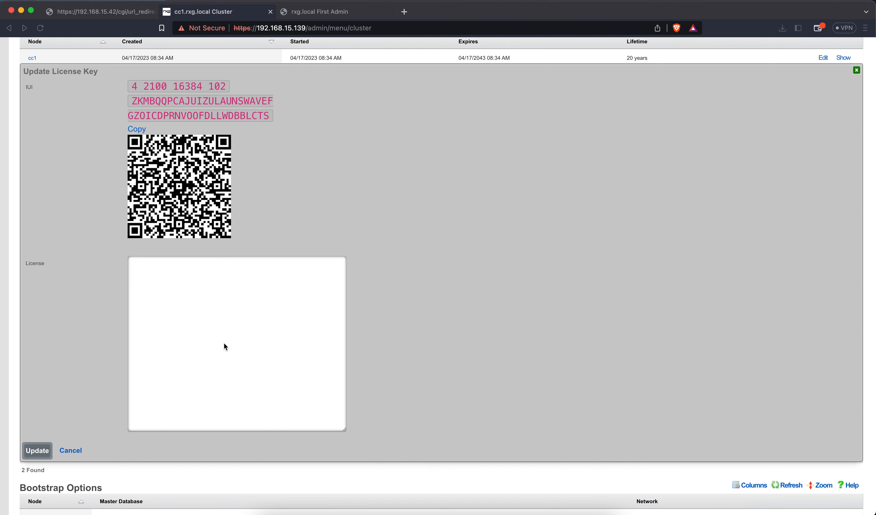
key("super+v")
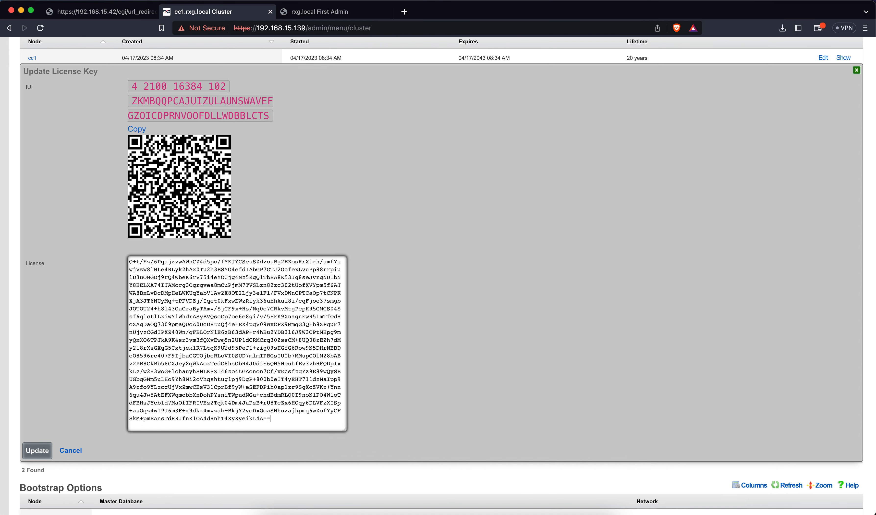
left_click(35, 442)
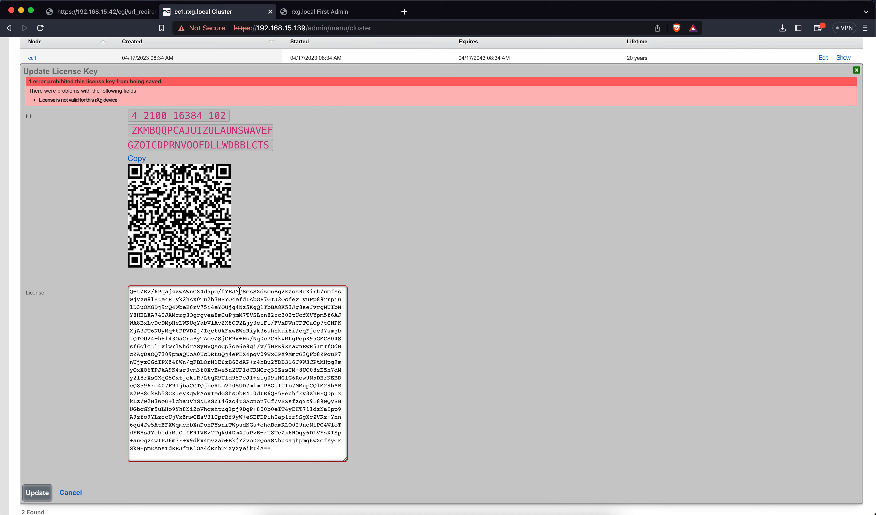
Step: Recopy the complete cc2 key from the text file and paste it over the License field
key("ctrl+Up")
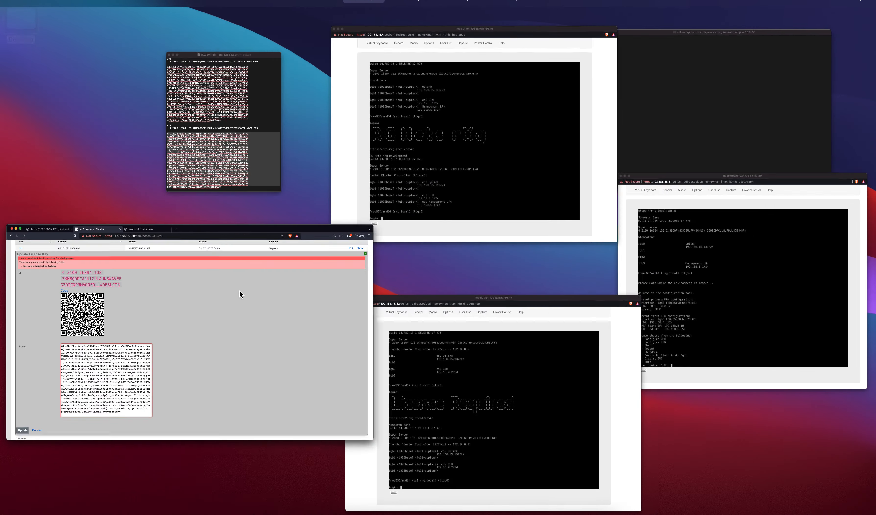
left_click(255, 145)
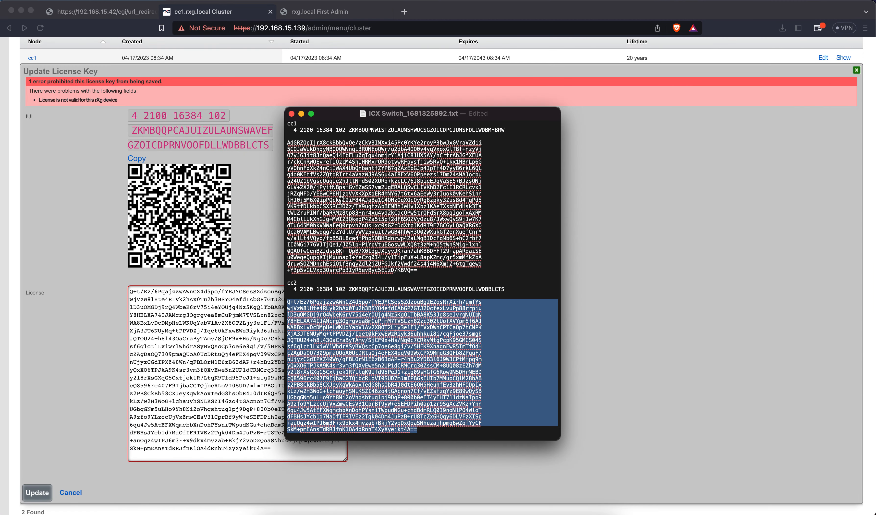
left_click(414, 310)
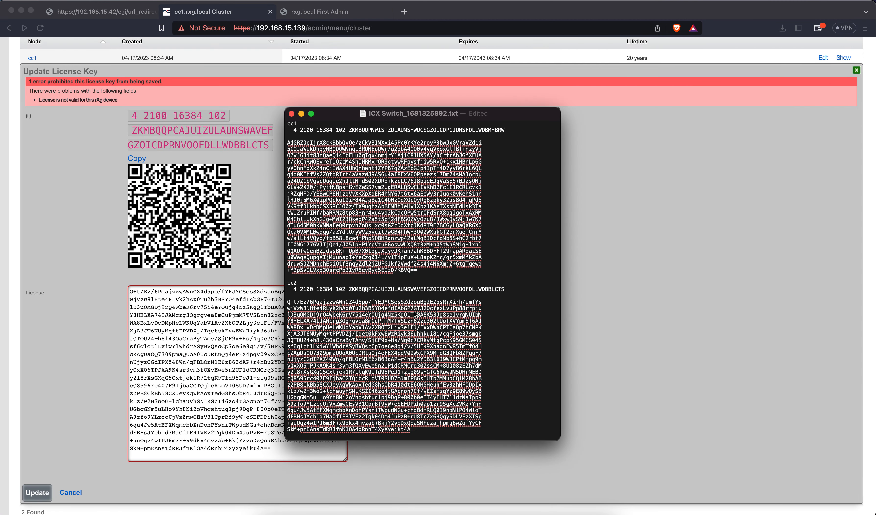
left_click_drag(287, 301, 422, 429)
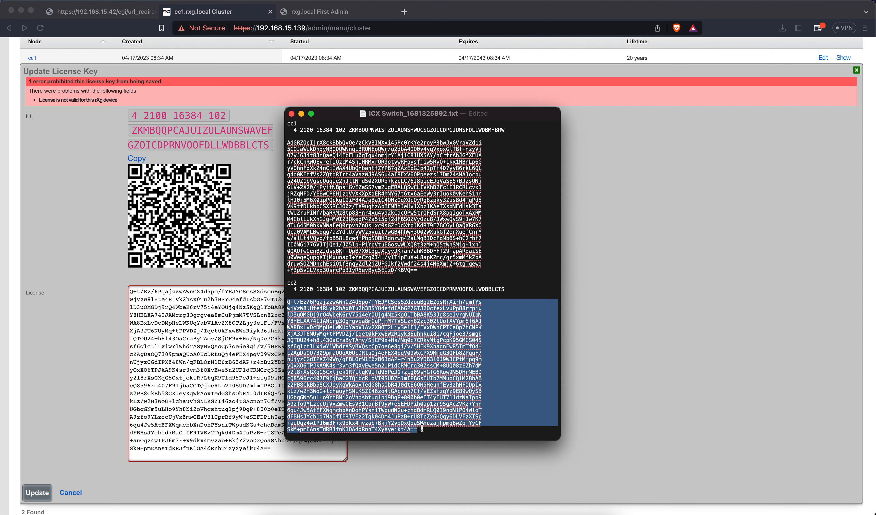
left_click(264, 395)
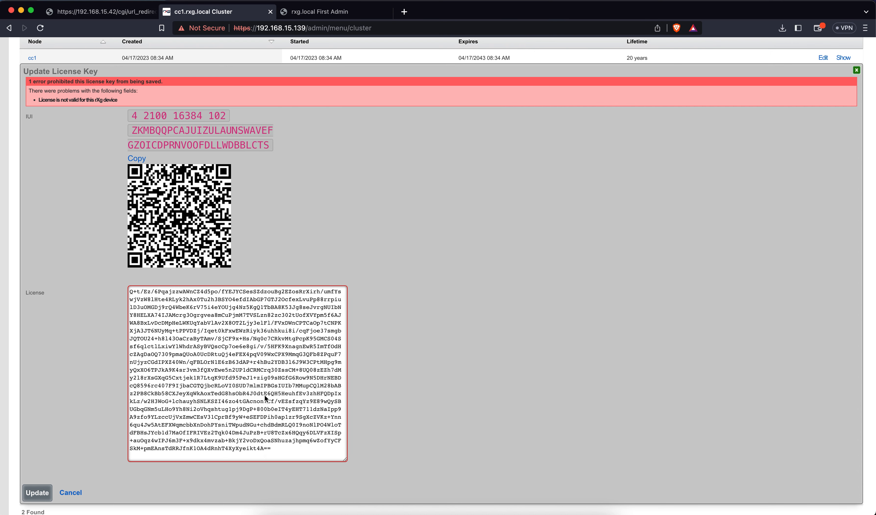
key("super+a")
key("super+v")
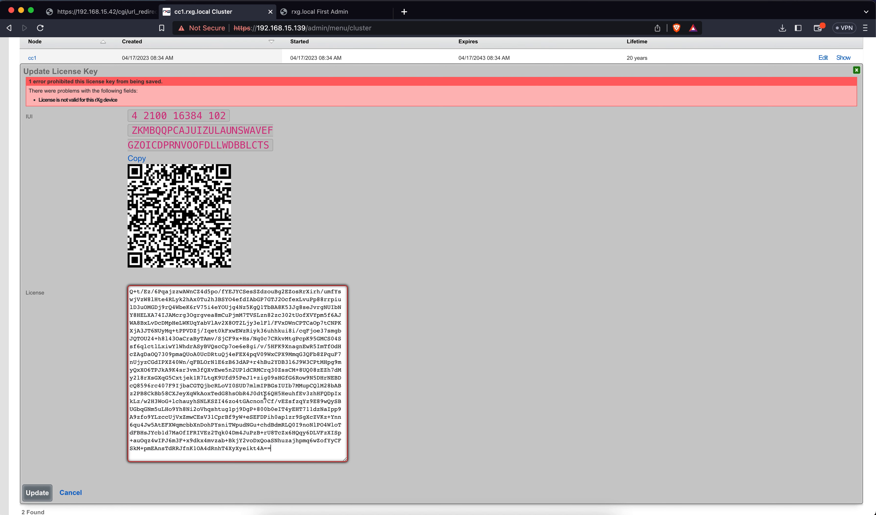
Step: Resubmit cc2's licence key, then close the Update License Key form once it's accepted
left_click(48, 496)
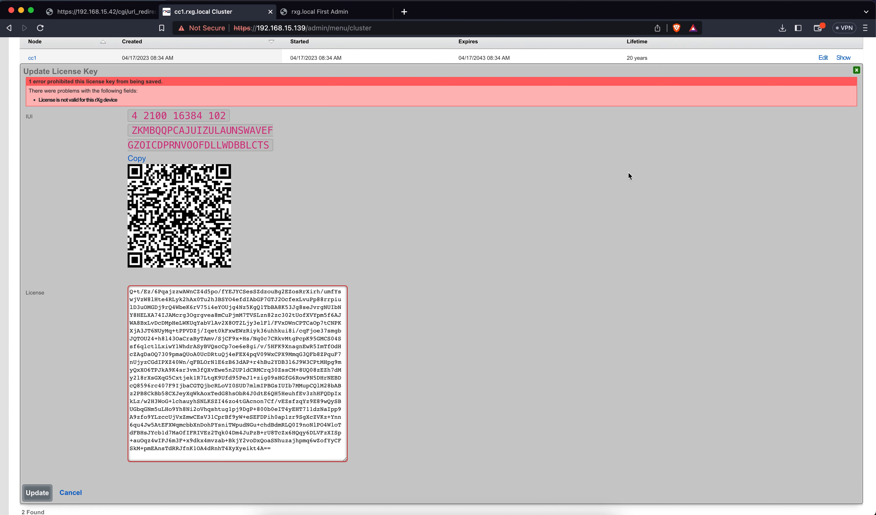
left_click(856, 70)
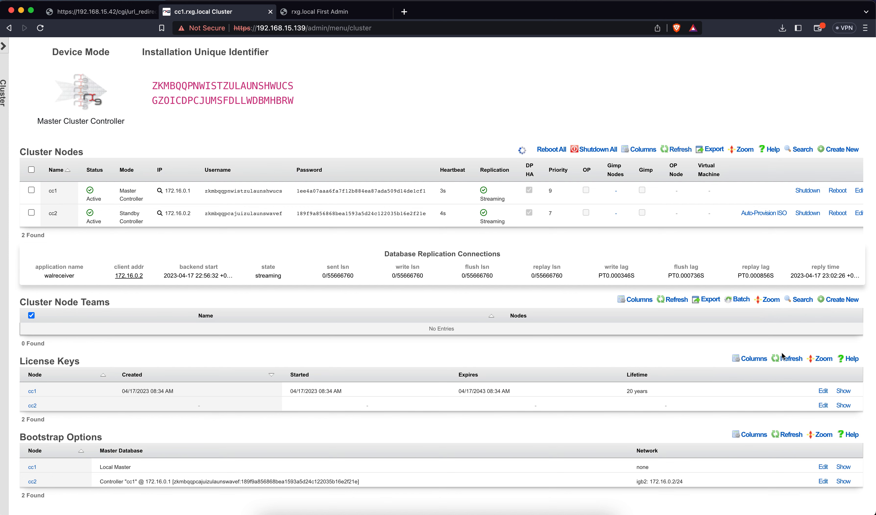
Step: Create the 'Controllers' cluster node team with cc1 and cc2, then reload the page
left_click(838, 299)
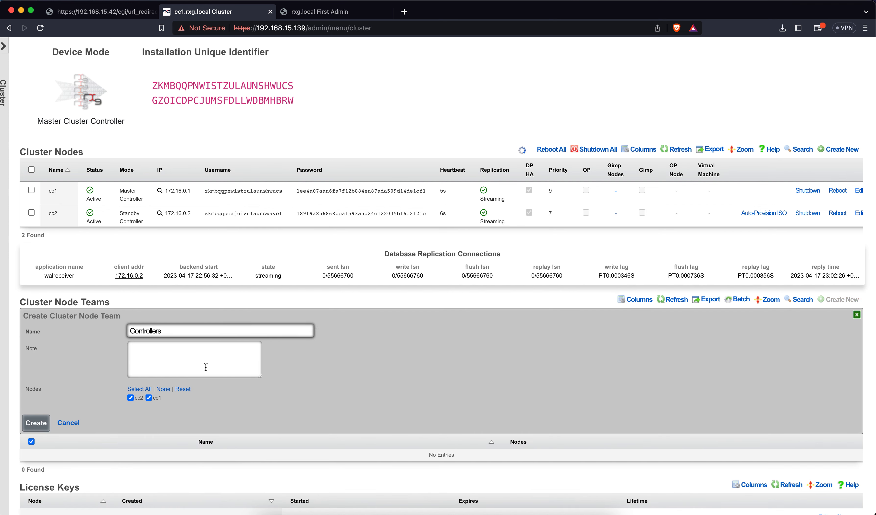
left_click(48, 419)
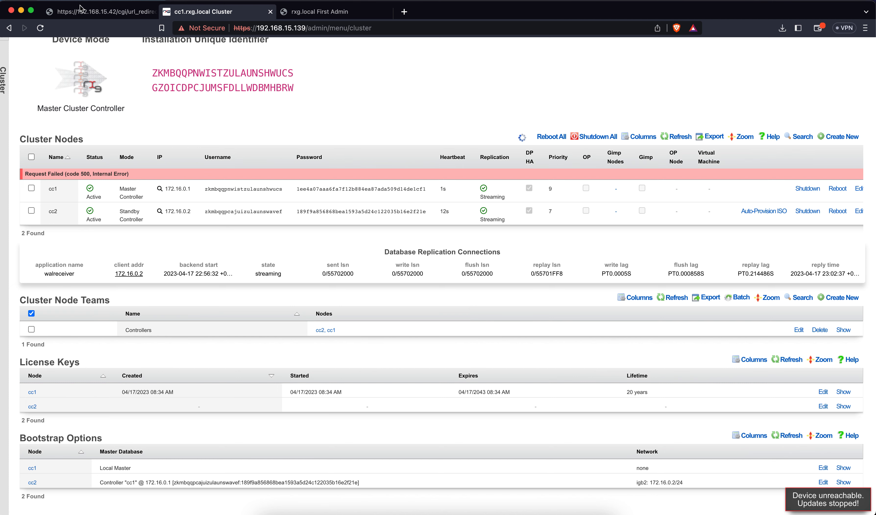
left_click(40, 28)
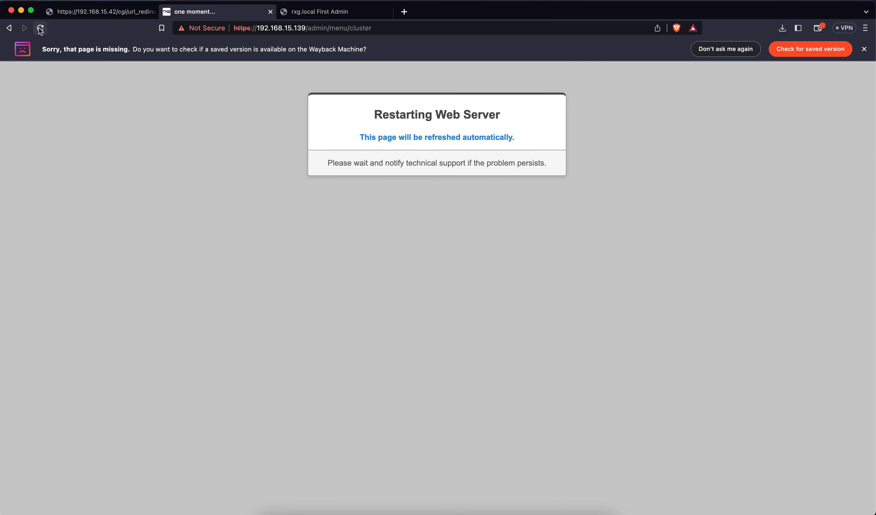
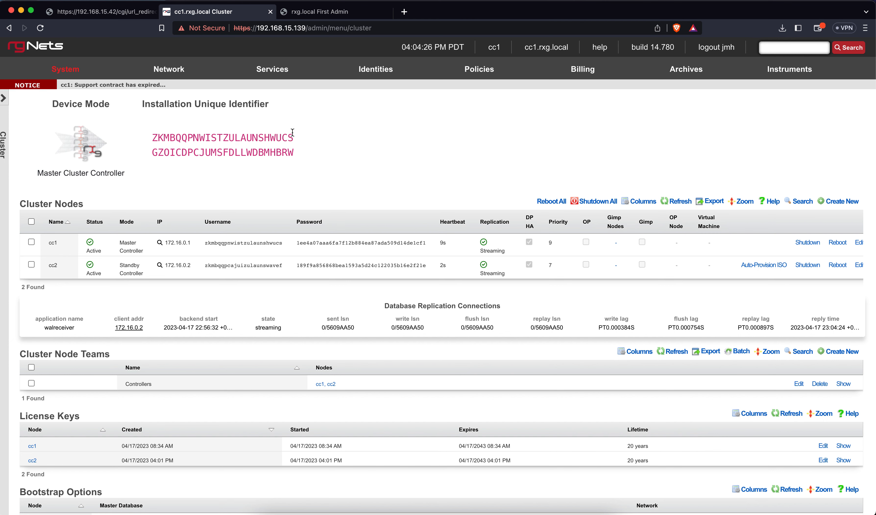
Step: Go to System Options and open the cc2 row of Device Options for editing
mouse_move(548, 69)
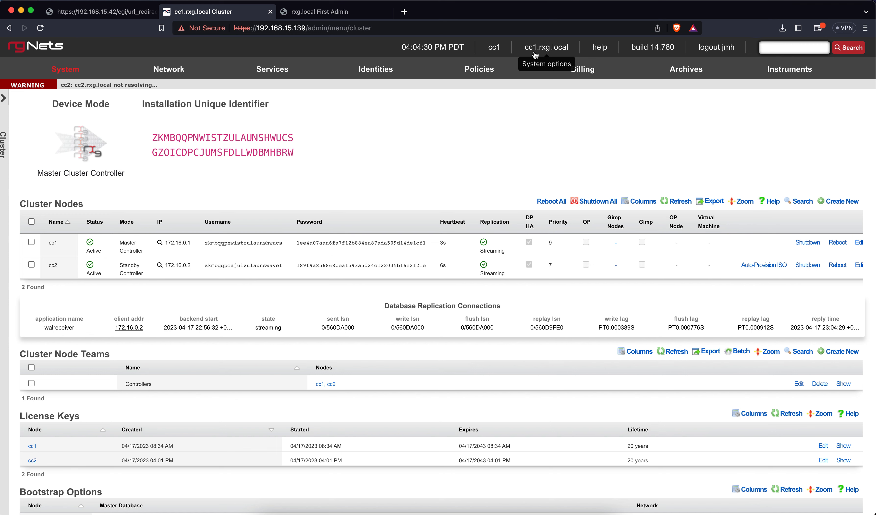
mouse_move(458, 55)
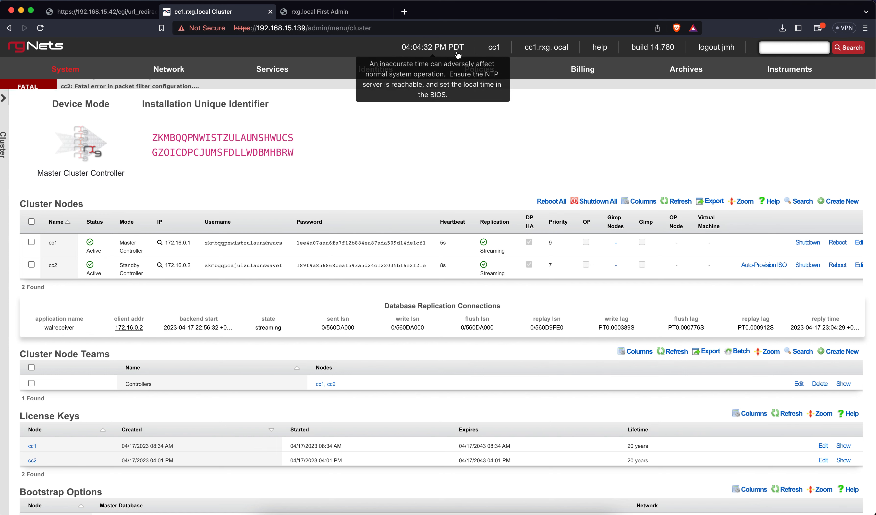
mouse_move(82, 74)
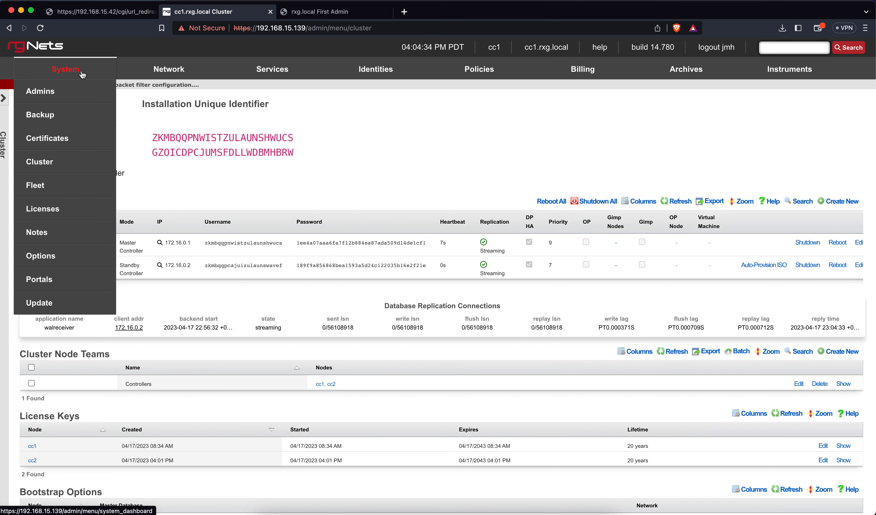
left_click(48, 255)
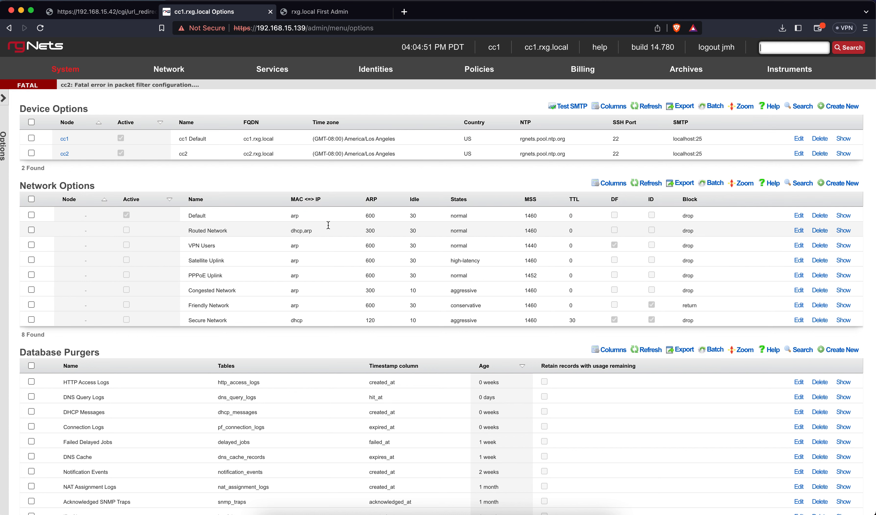
left_click(798, 153)
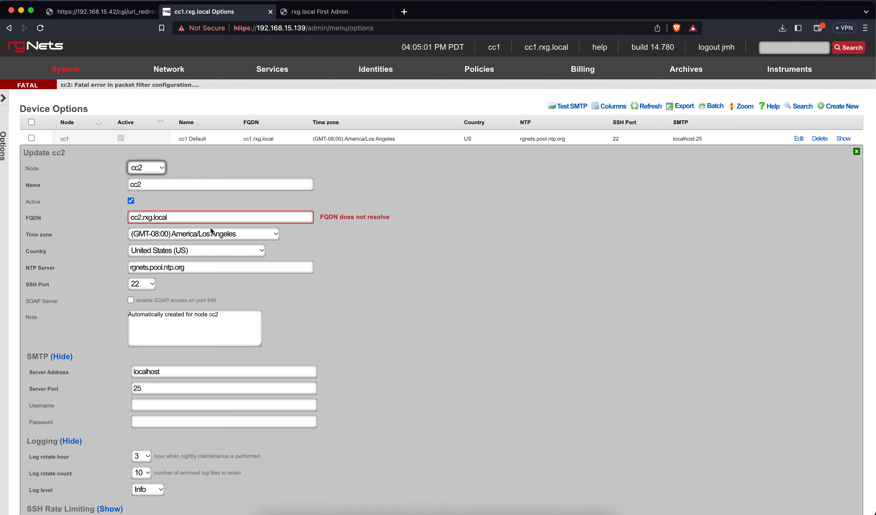
Step: Replace cc2's FQDN cc2.rxg.local with lab04-cc2.netlab.ninja and save the device options
double_click(205, 218)
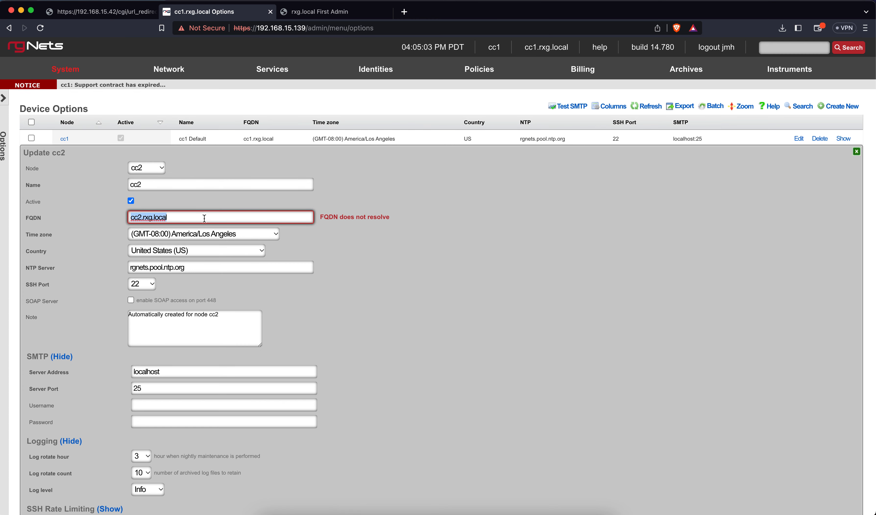
key("BackSpace")
type("lab")
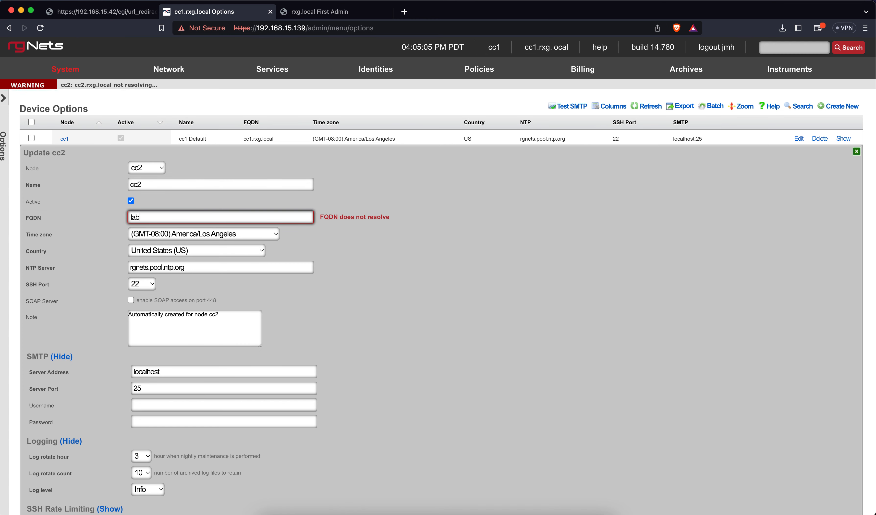
type("04-cc2.netlab.ninja")
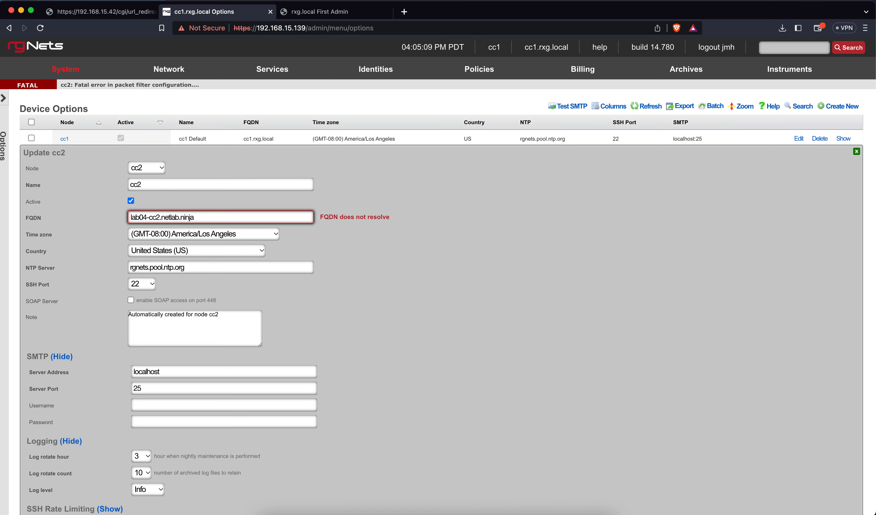
left_click(288, 278)
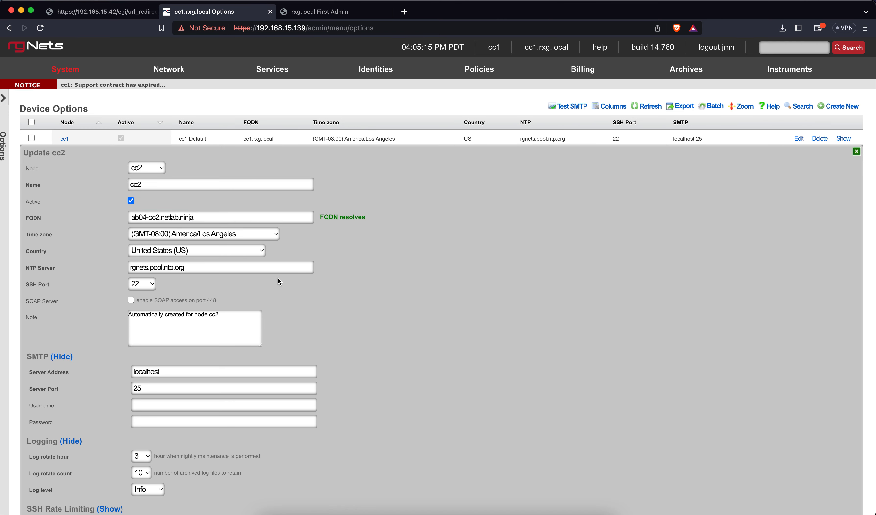
scroll(277, 277, "down", 5)
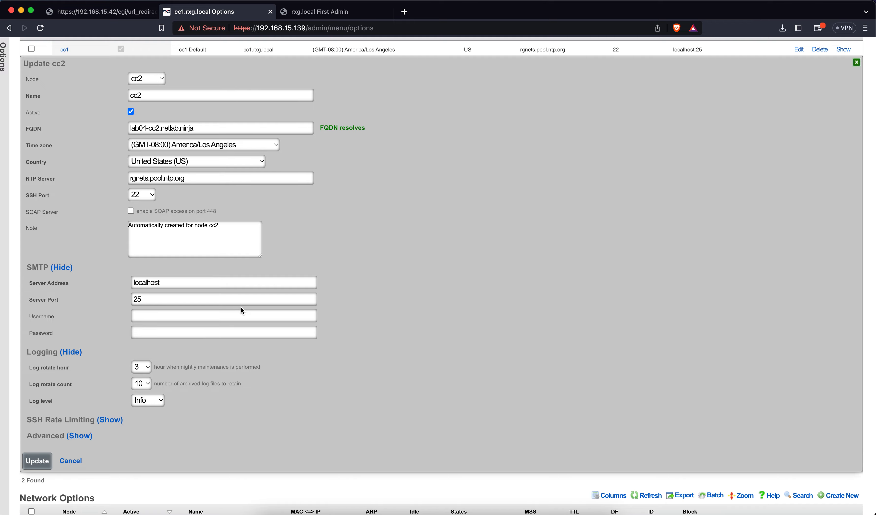
left_click(44, 462)
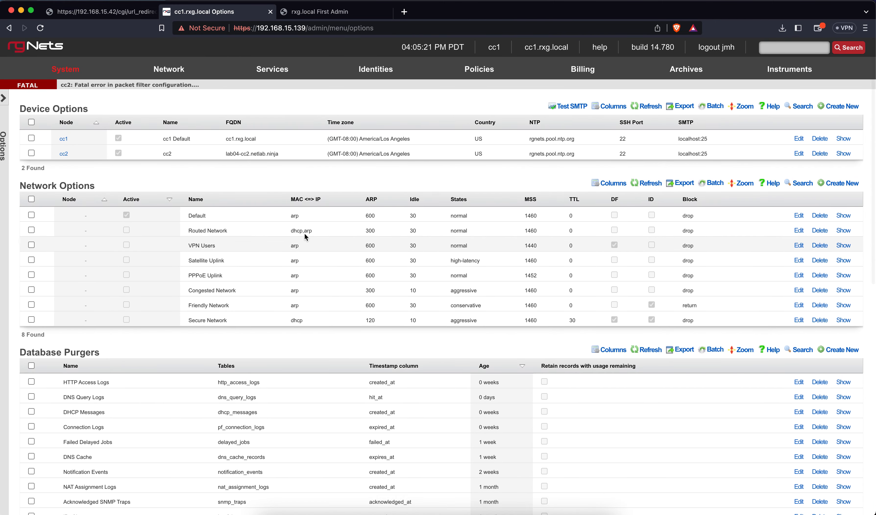
Step: Edit cc1's device options and change its FQDN to lab04-cc1.netlab.ninja
left_click(799, 138)
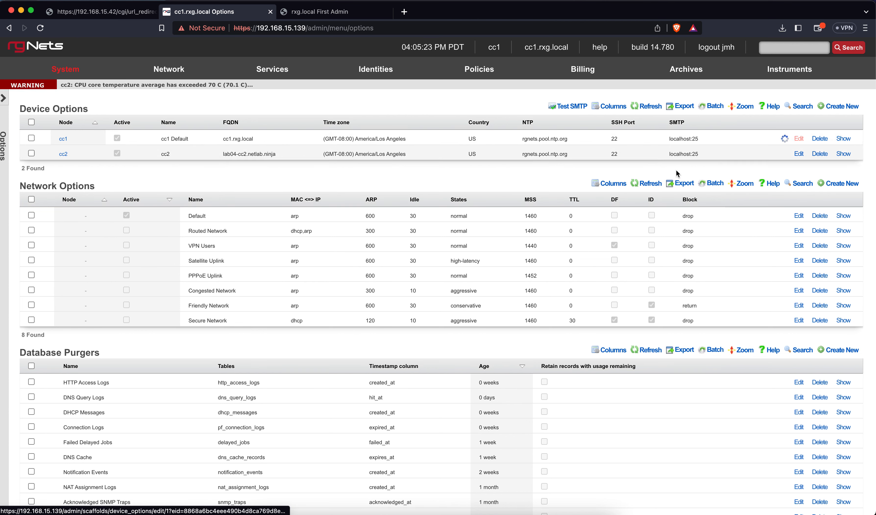
left_click(213, 206)
key("alt+shift+Left")
key("alt+shift+Left")
key("alt+shift+Left")
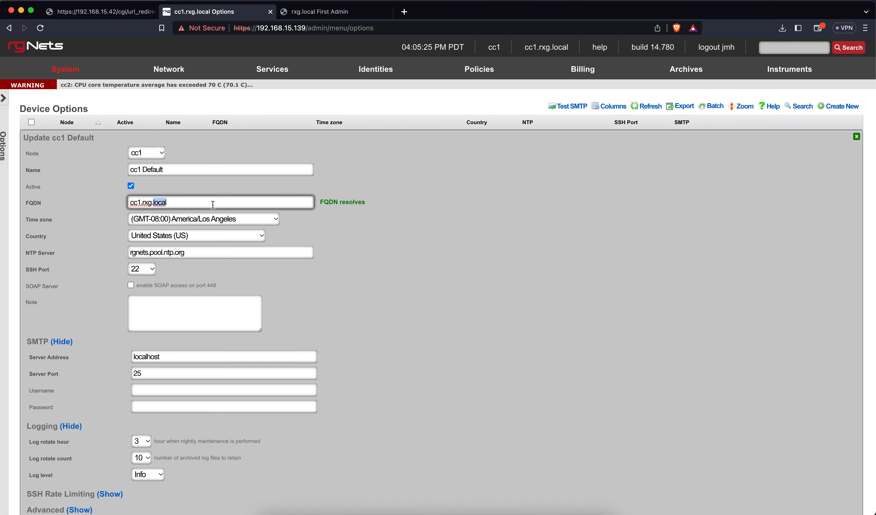
type("lab04-")
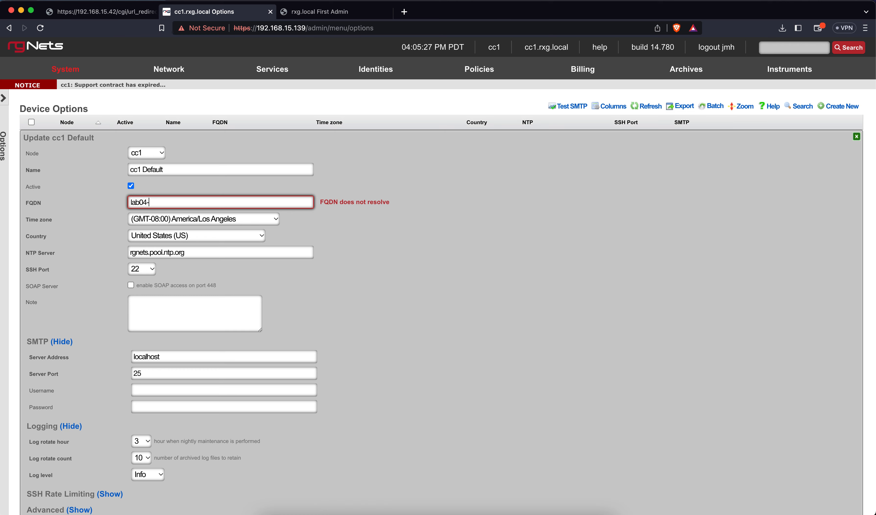
type("cc1.netlab.ninja")
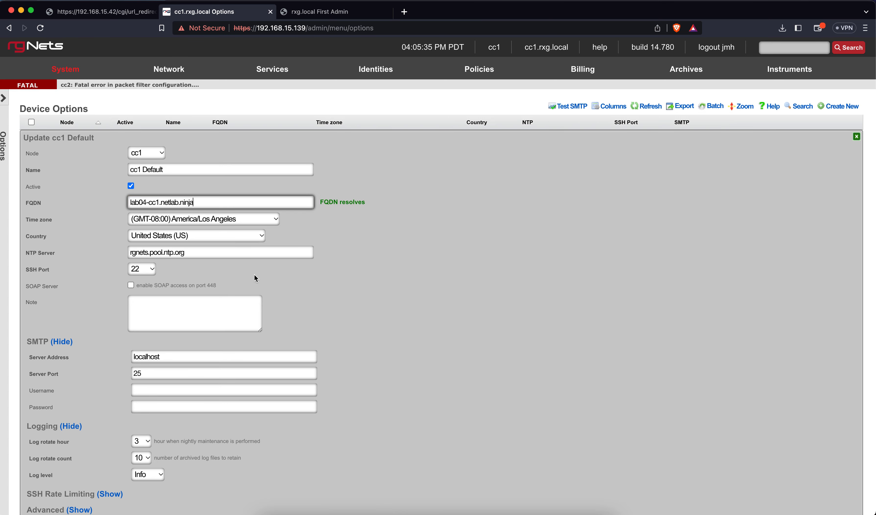
Step: Enable Sync Built-in Admins under the advanced settings and save cc1's options
scroll(297, 295, "down", 3)
scroll(298, 296, "down", 3)
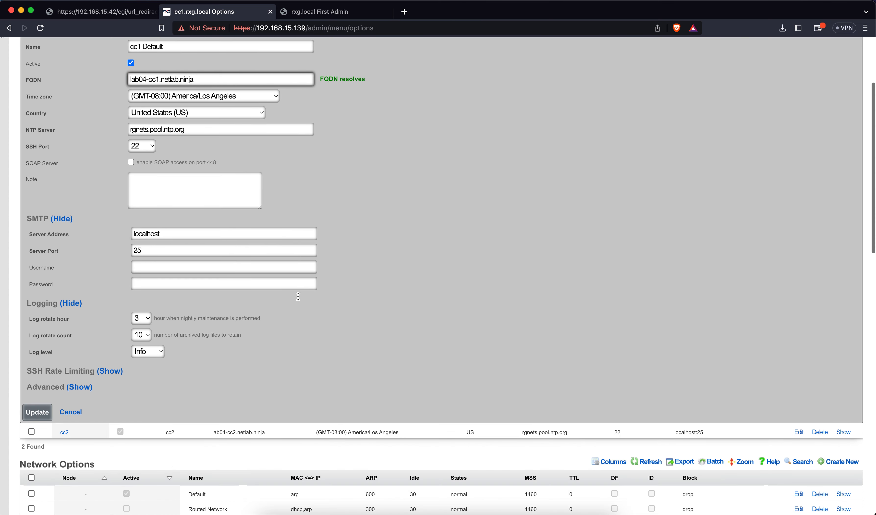
left_click(88, 381)
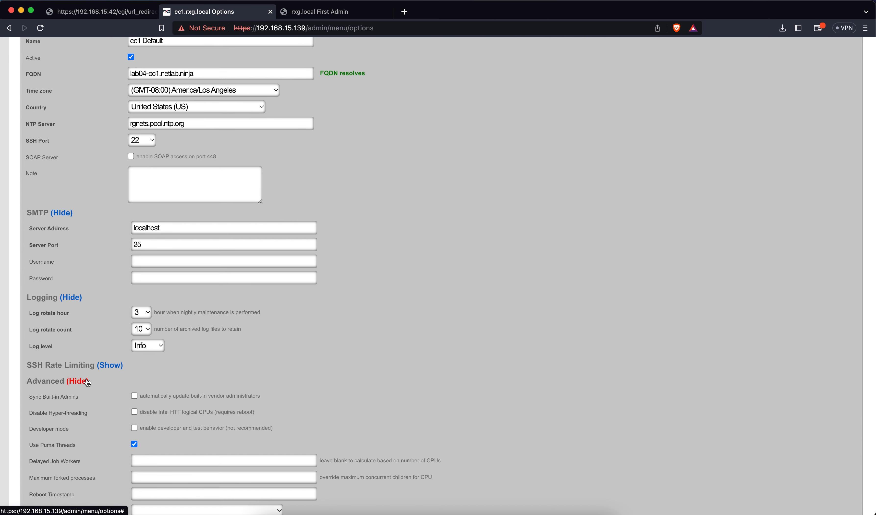
scroll(179, 360, "down", 4)
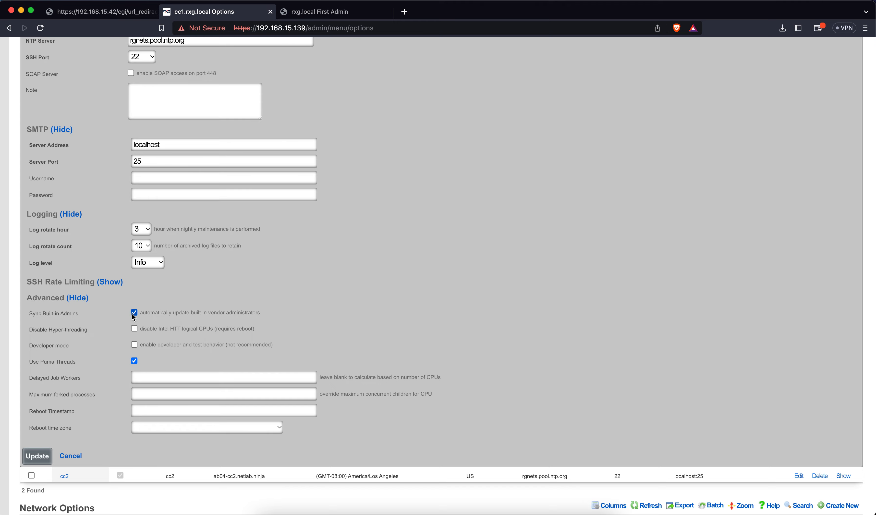
left_click(37, 456)
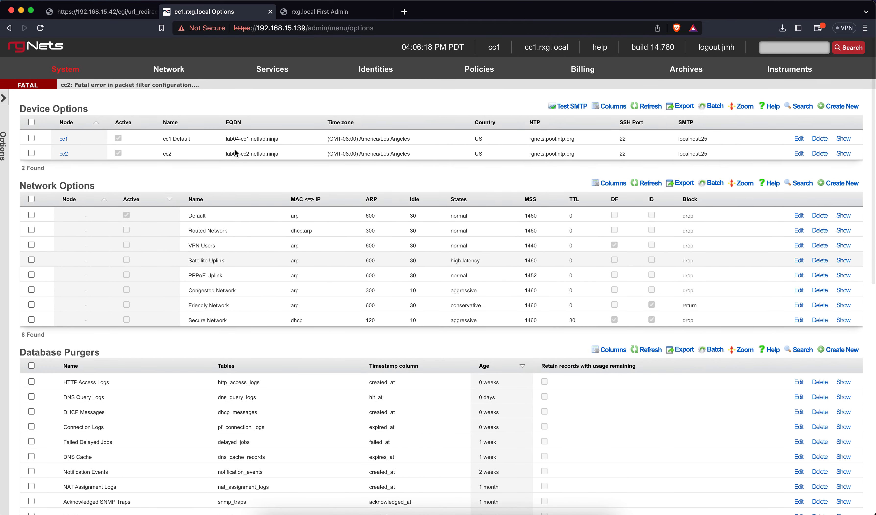
Step: Reload the options page, close the leftover redirect tab, and reload until the web server restarts
left_click(43, 30)
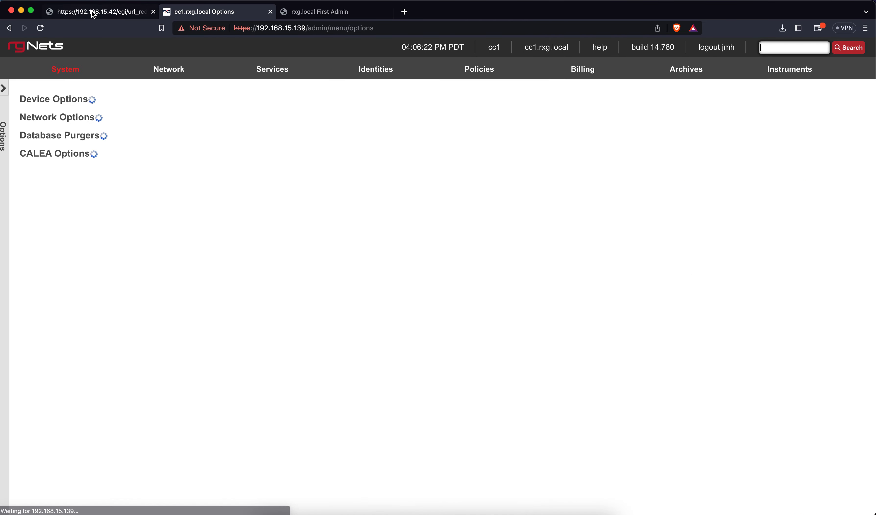
left_click(152, 12)
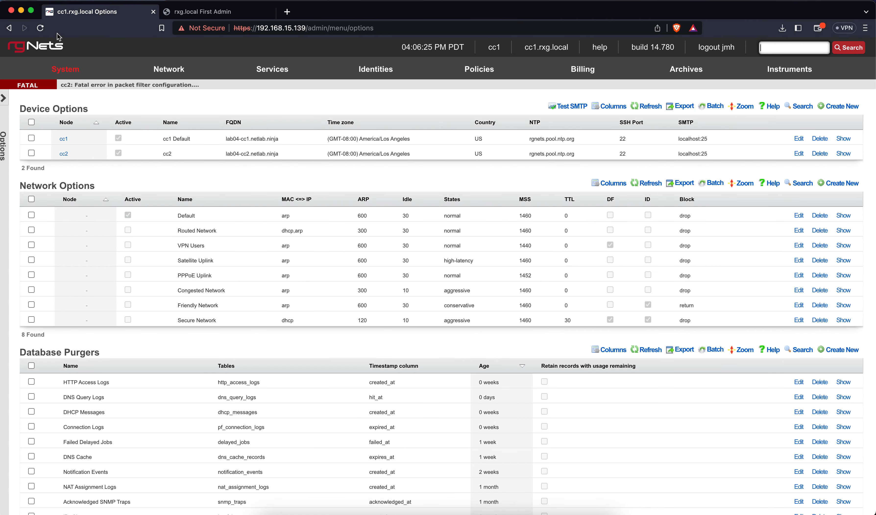
left_click(39, 29)
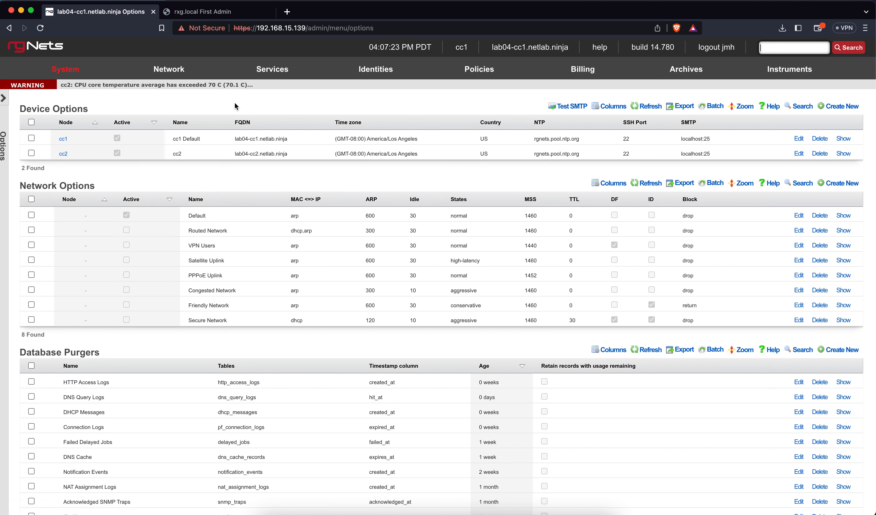
Step: Go to Network > WAN and review cc1 and cc2 Ethernet interfaces, uplinks and addresses
mouse_move(169, 69)
left_click(156, 91)
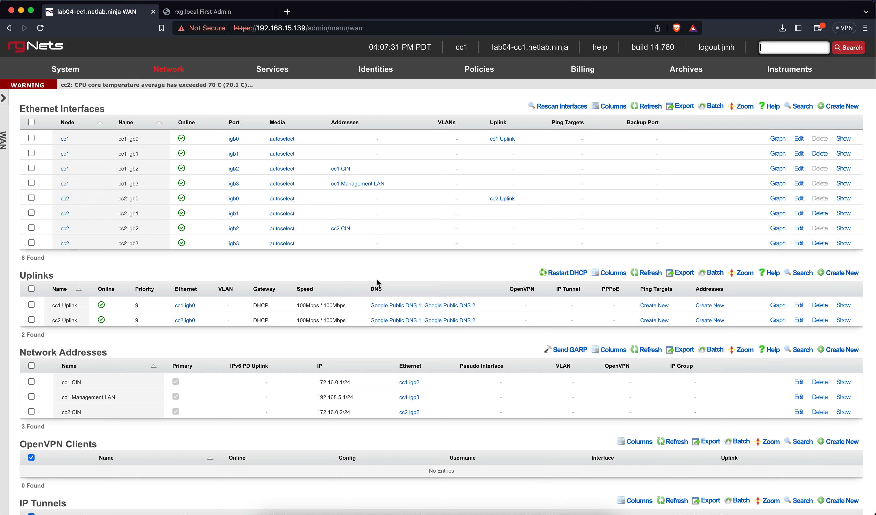
scroll(376, 278, "down", 2)
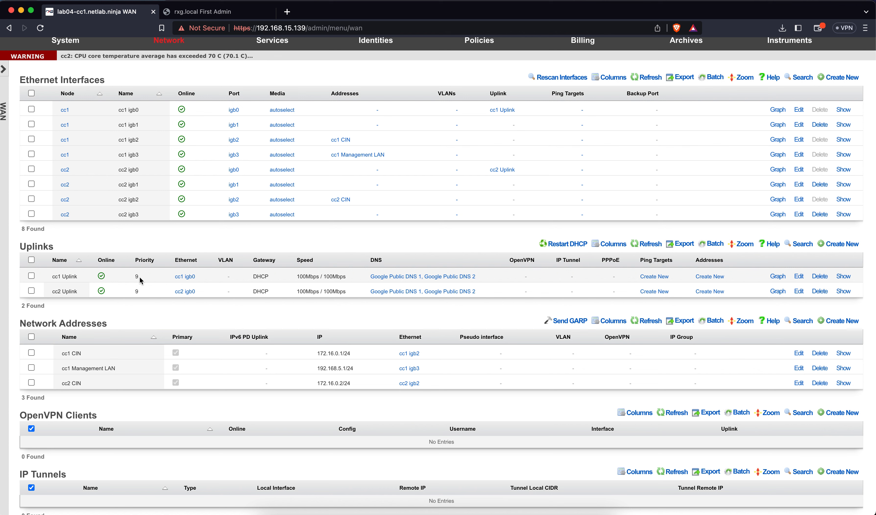
mouse_move(102, 283)
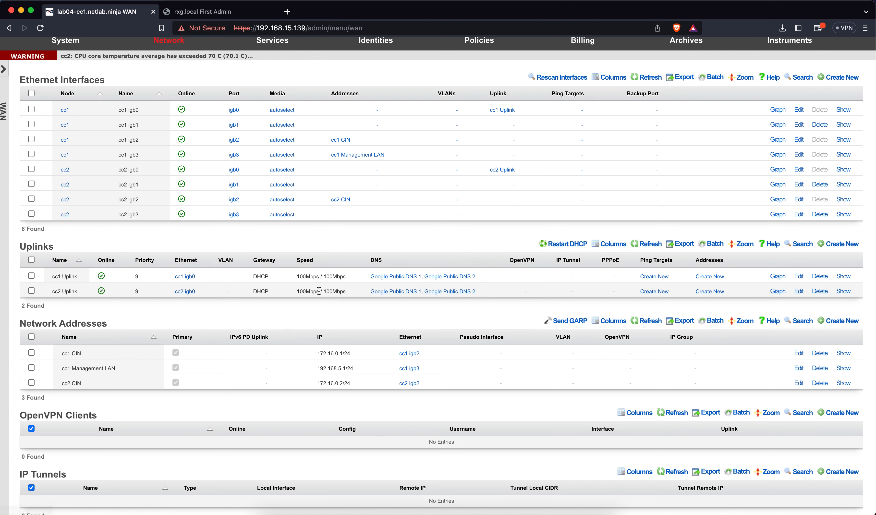
Step: Set the cc2 Uplink priority to 5 and save it
left_click(799, 291)
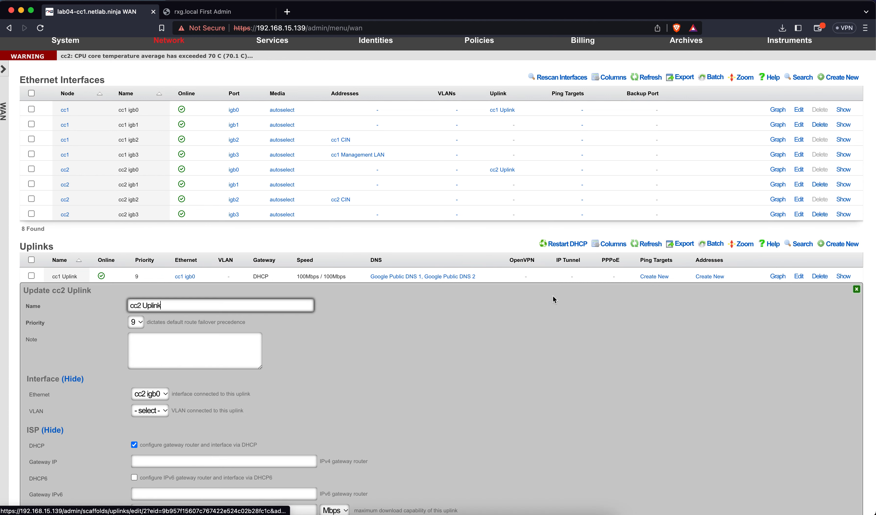
scroll(352, 329, "down", 3)
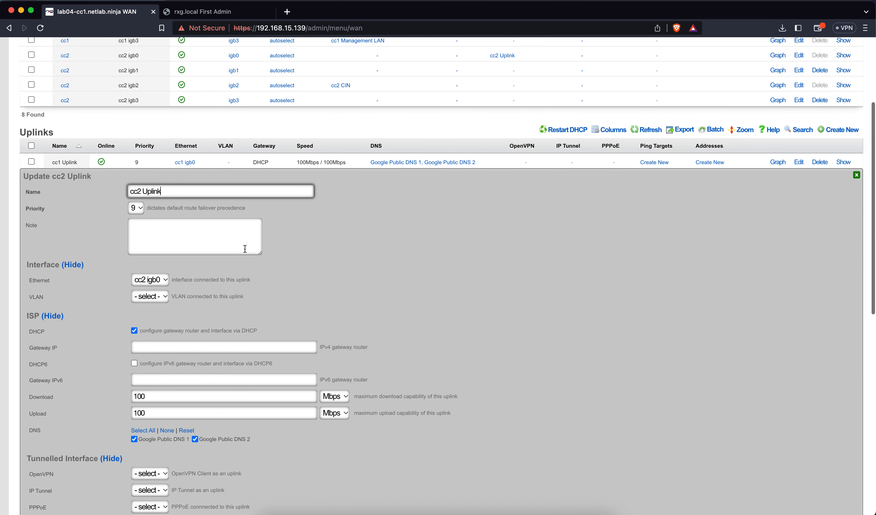
left_click(136, 209)
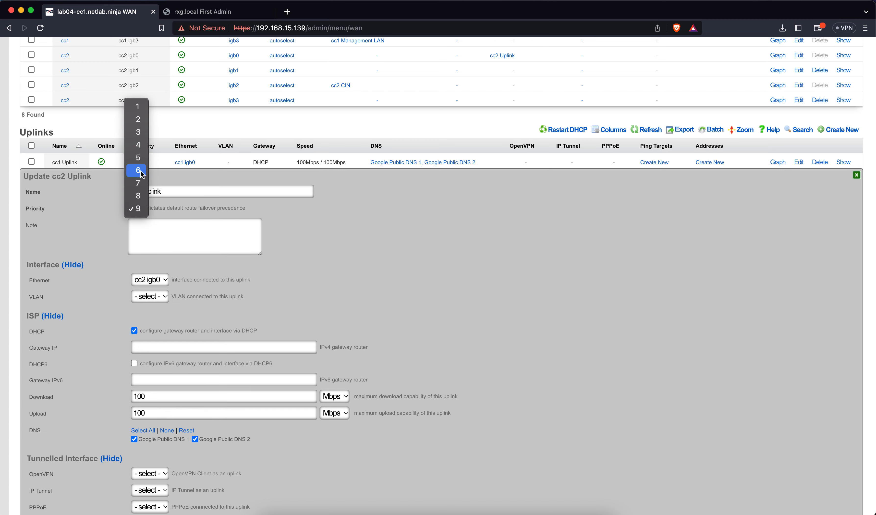
left_click(136, 159)
scroll(110, 306, "down", 4)
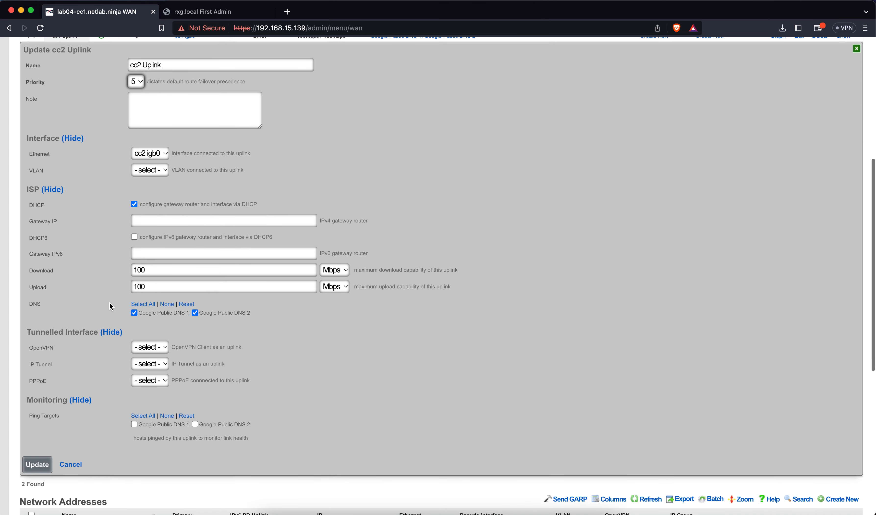
left_click(37, 464)
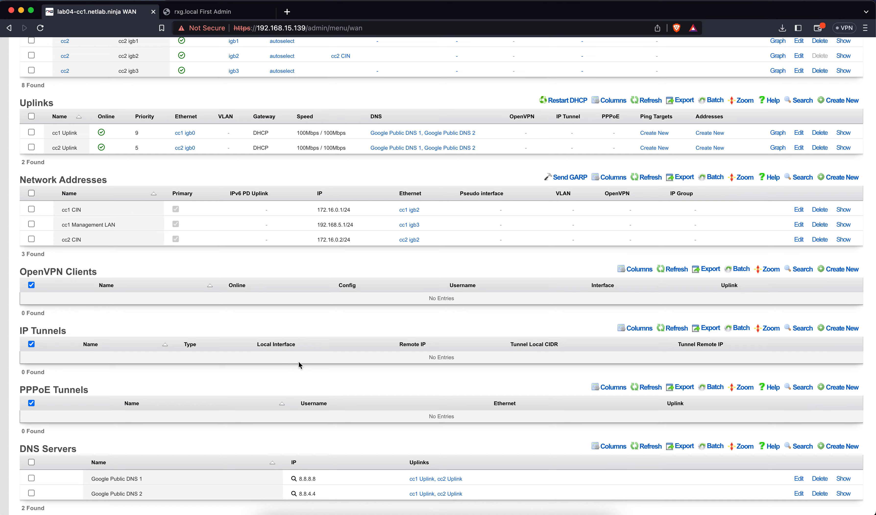
Step: Lower the cc1 Uplink priority from 9 to 5 and save it
scroll(370, 346, "up", 5)
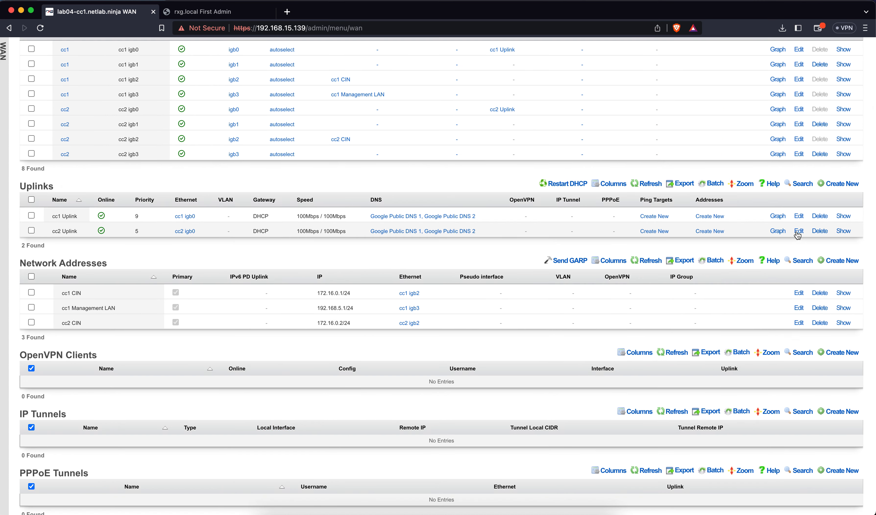
left_click(799, 216)
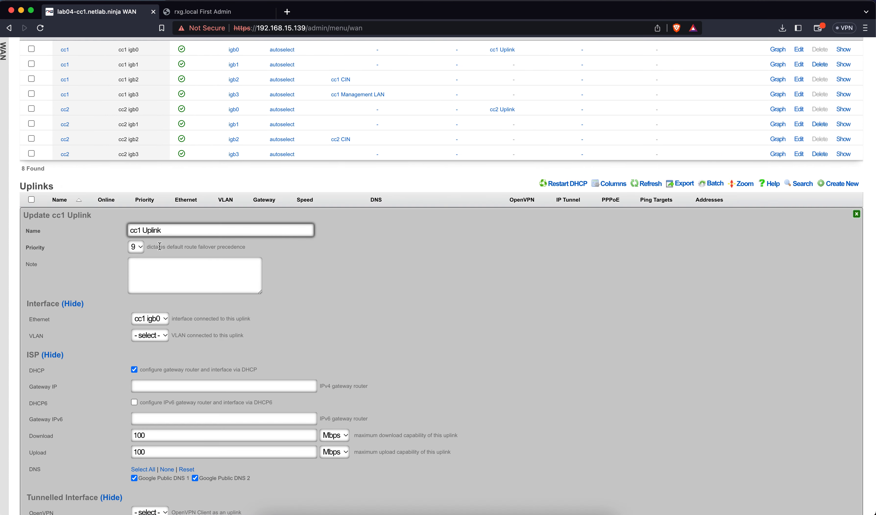
left_click(135, 247)
left_click(138, 196)
scroll(99, 312, "down", 6)
left_click(51, 430)
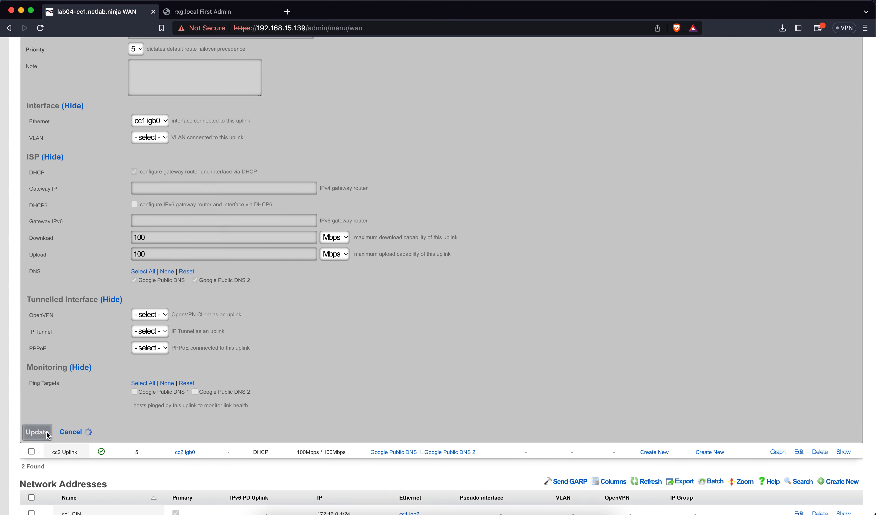
scroll(416, 250, "up", 3)
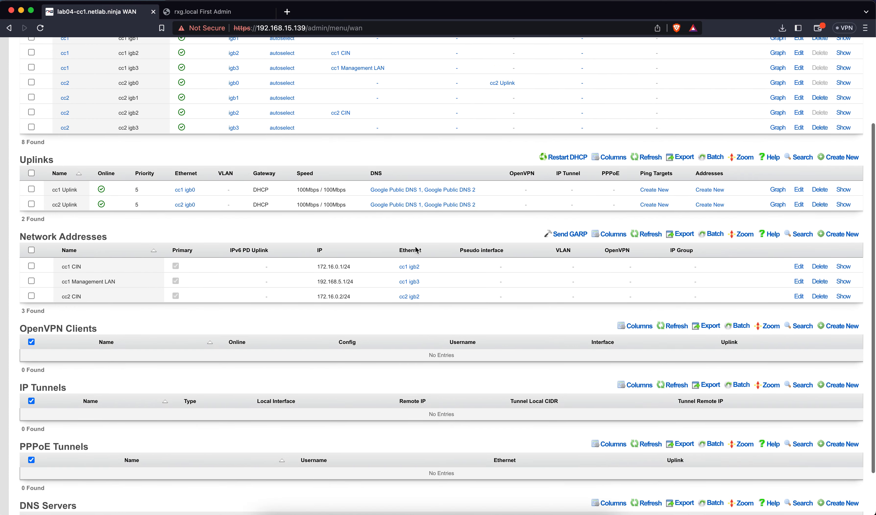
Step: Enter 1 Gbps as both download and upload capacity for cc2 Uplink and save
left_click(798, 204)
scroll(298, 313, "down", 5)
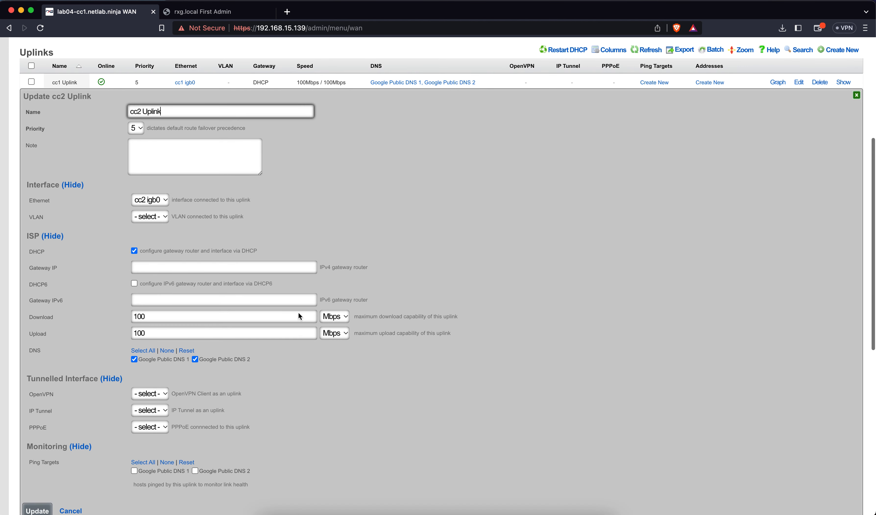
double_click(269, 313)
type("1")
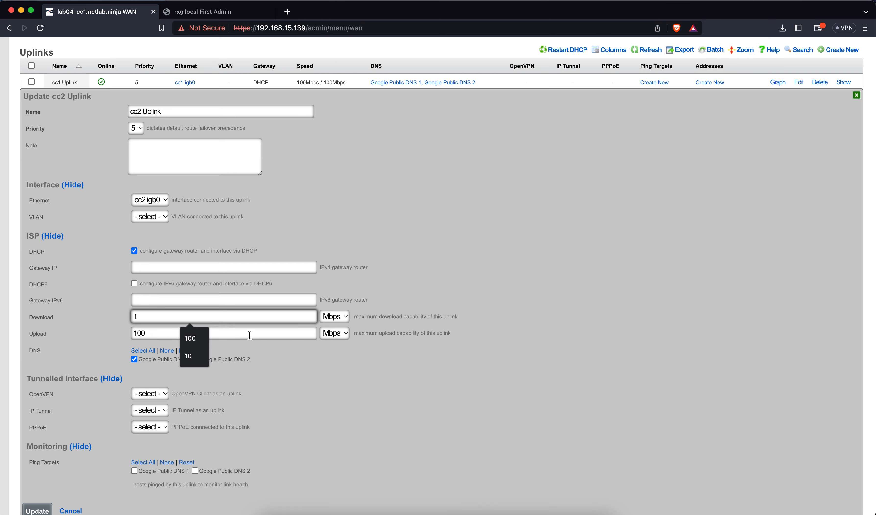
key("Tab")
type("1")
left_click(334, 316)
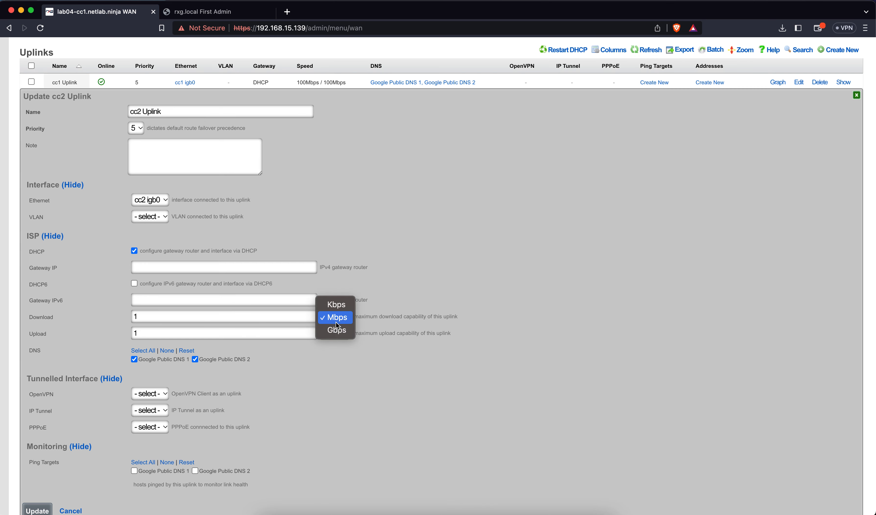
left_click(337, 331)
left_click(338, 333)
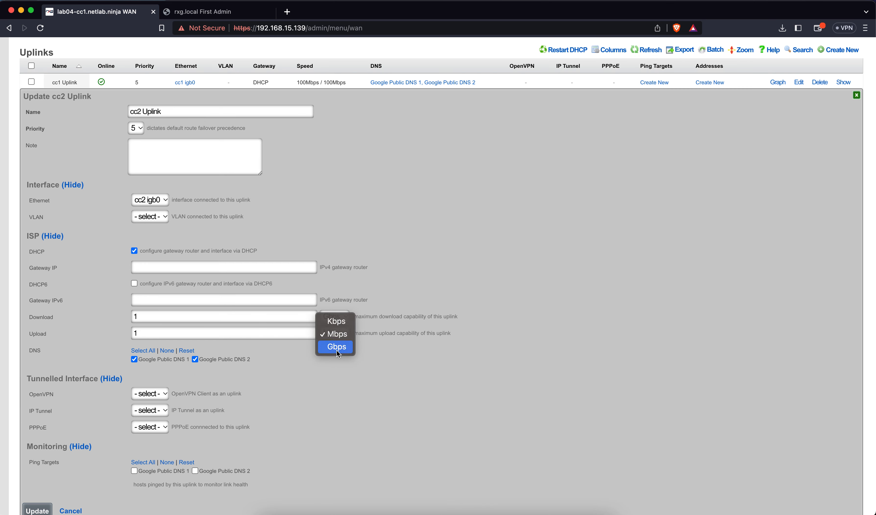
left_click(335, 349)
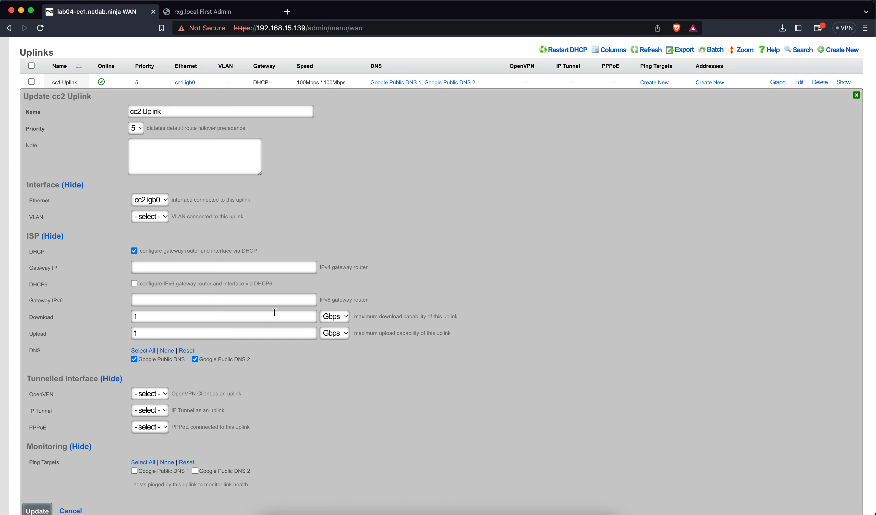
scroll(229, 405, "down", 5)
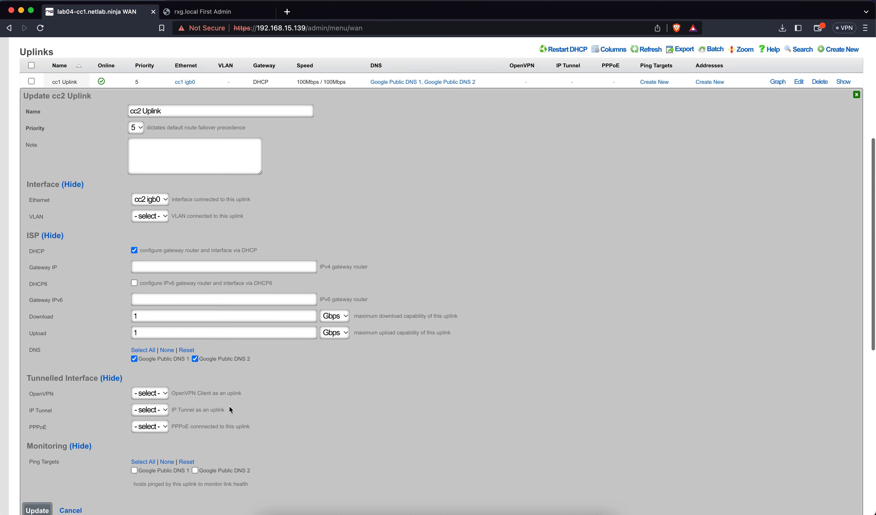
left_click(45, 412)
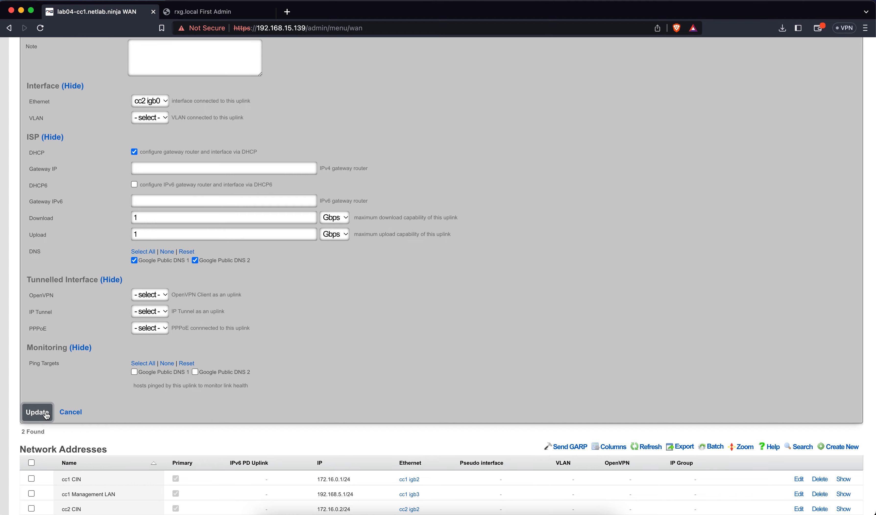
Step: Give cc1 Uplink 1 Gbps download and 1 Gbps upload capacity and save it
scroll(283, 313, "up", 3)
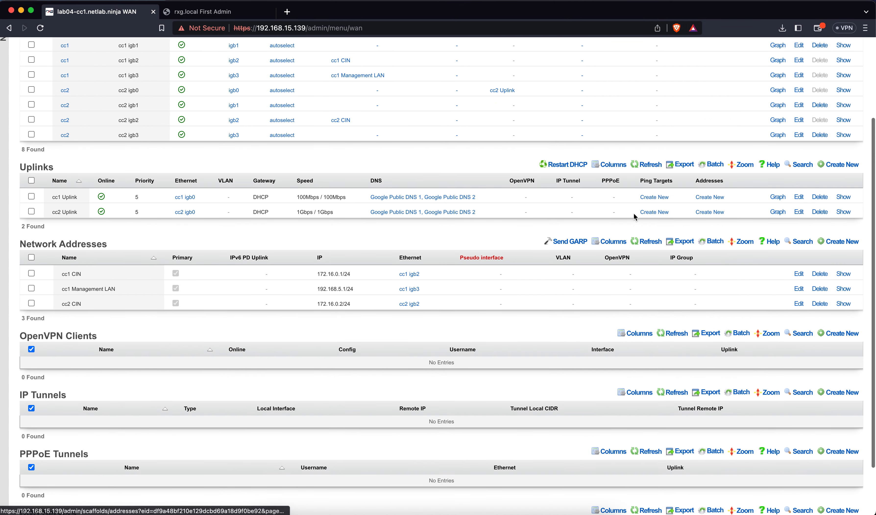
left_click(795, 197)
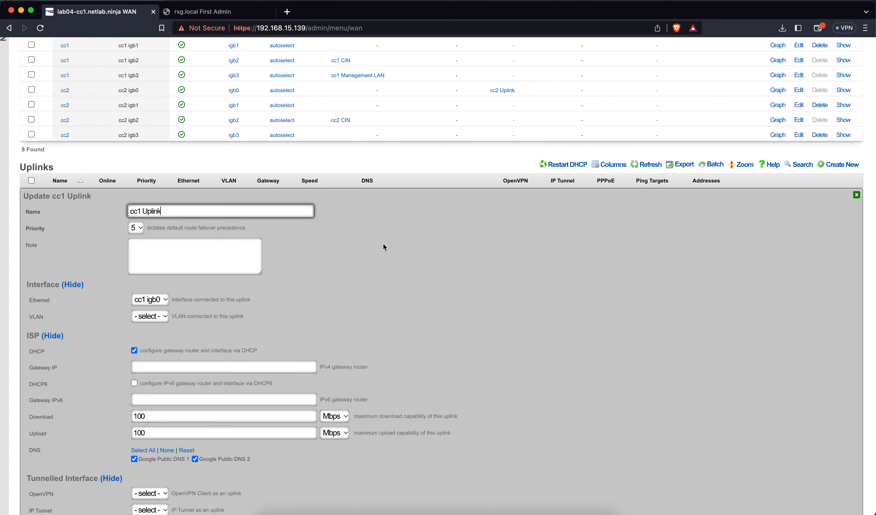
double_click(145, 416)
type("1")
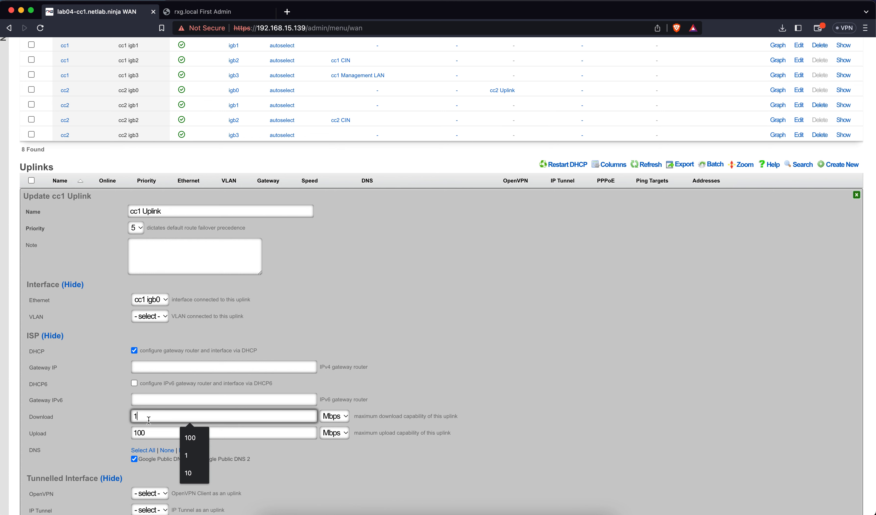
double_click(146, 433)
type("1")
left_click(334, 415)
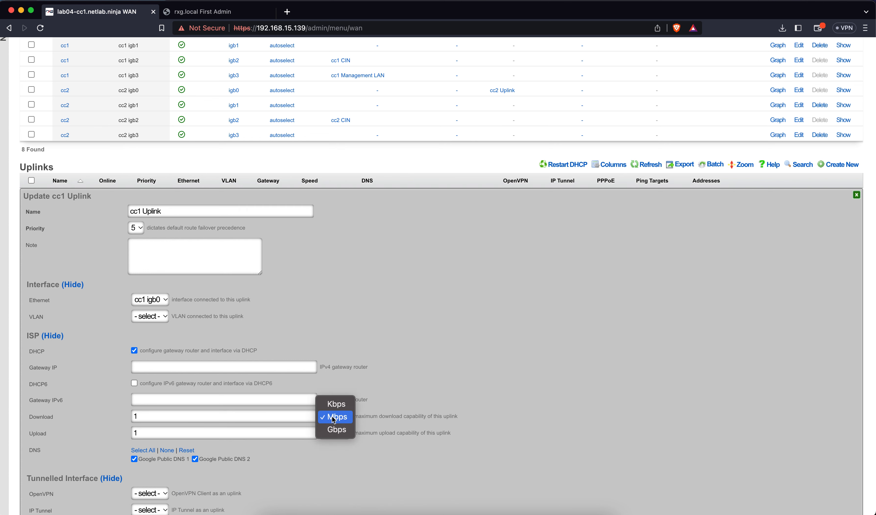
left_click(334, 415)
left_click(334, 433)
left_click(333, 447)
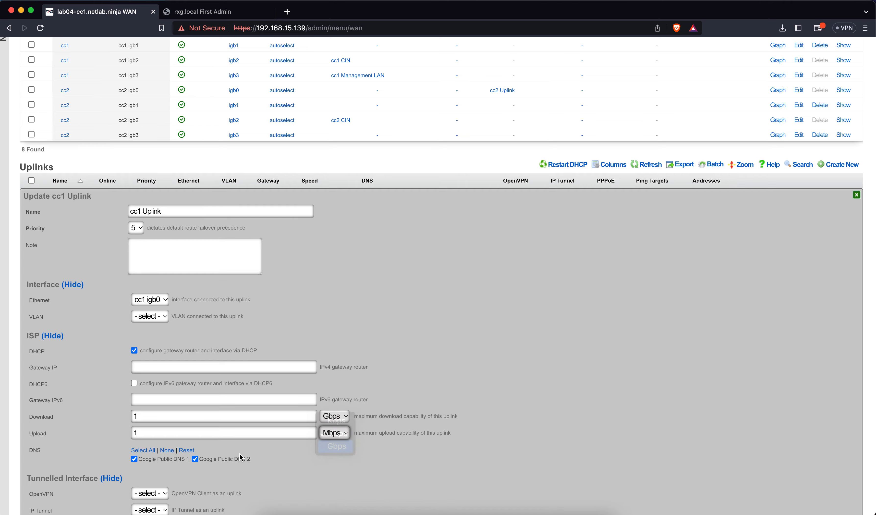
scroll(216, 410, "down", 5)
left_click(37, 455)
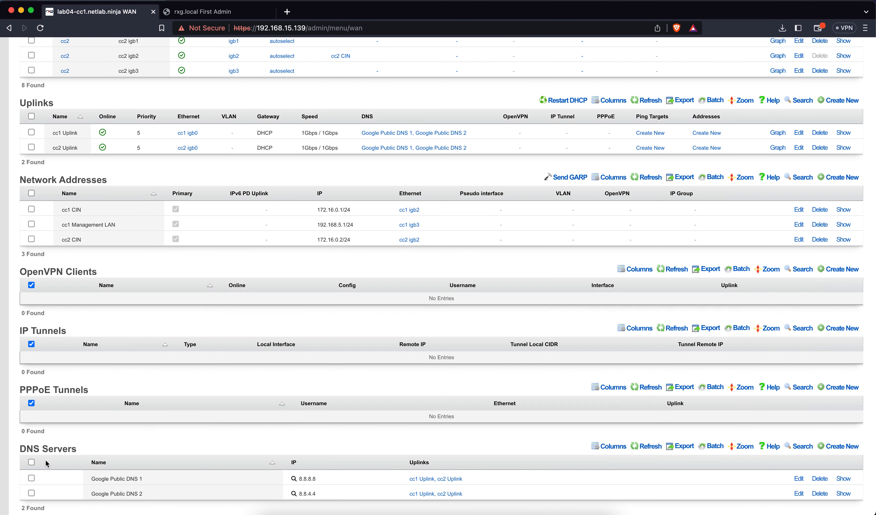
scroll(290, 304, "up", 3)
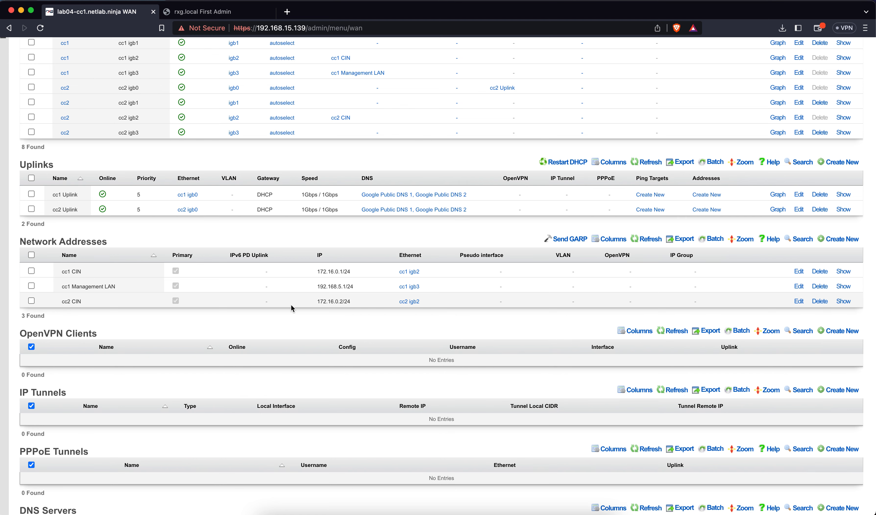
Step: Start a new uplink named 'cc1 Public Uplink' on interface cc1 igb1
left_click(841, 161)
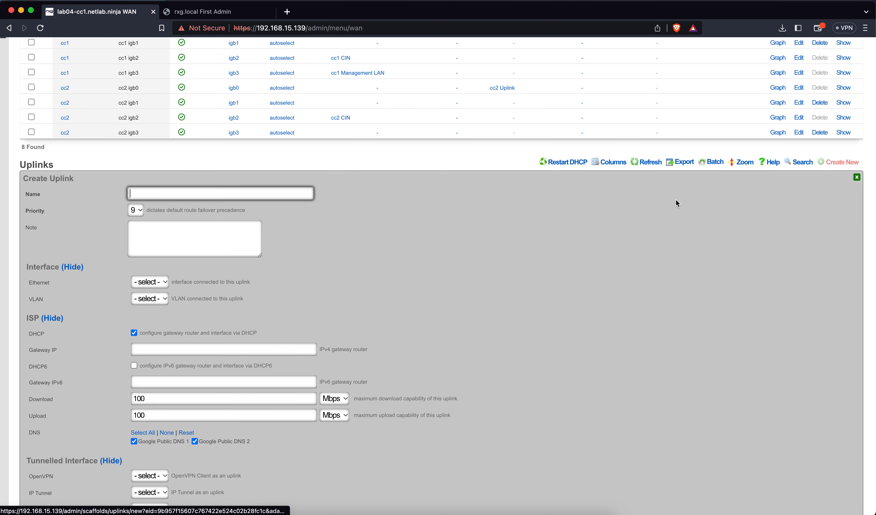
type("cc1 Pu")
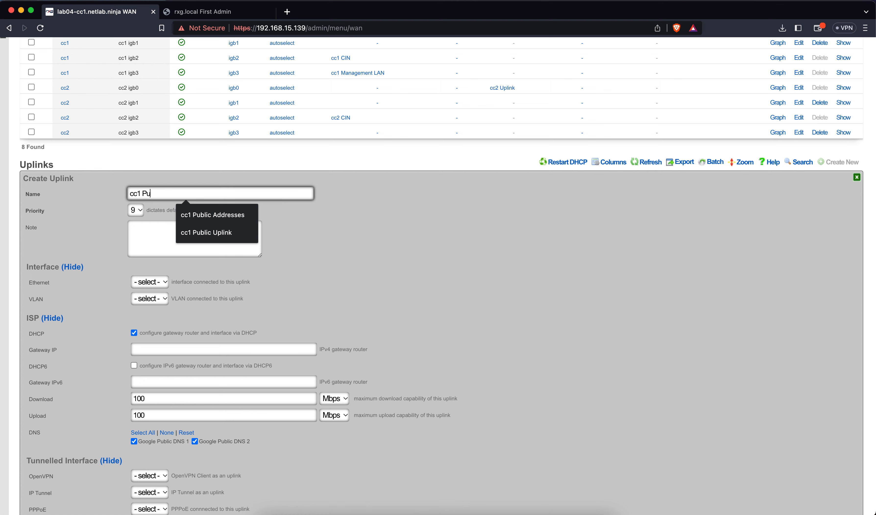
type("bcl")
key("BackSpace")
type("lic UP")
key("BackSpace")
type("plink")
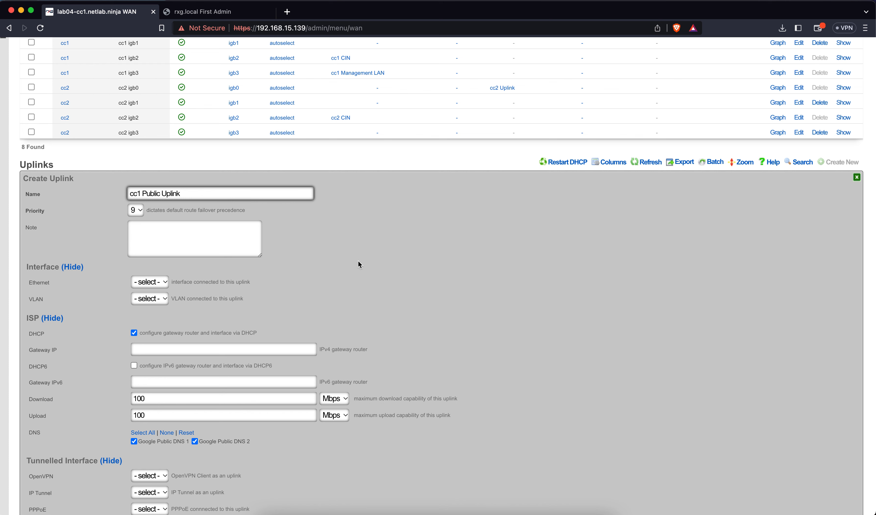
left_click(331, 269)
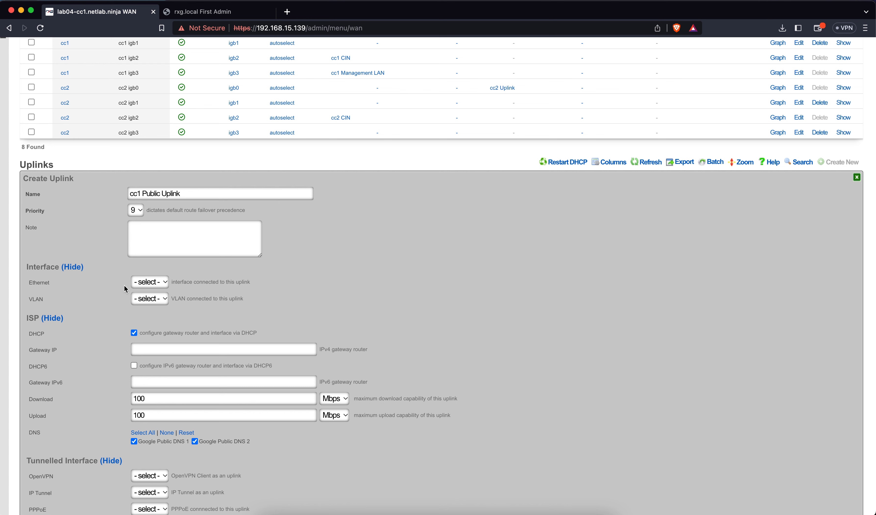
left_click(141, 282)
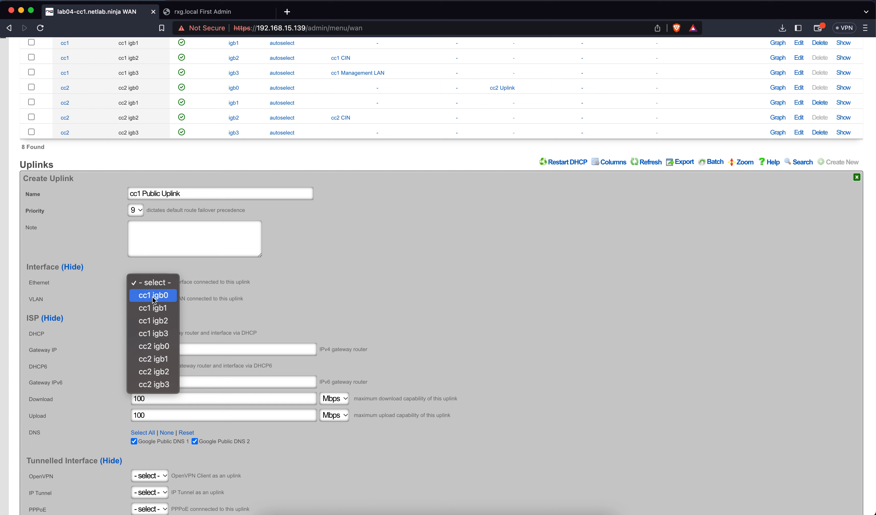
left_click(152, 309)
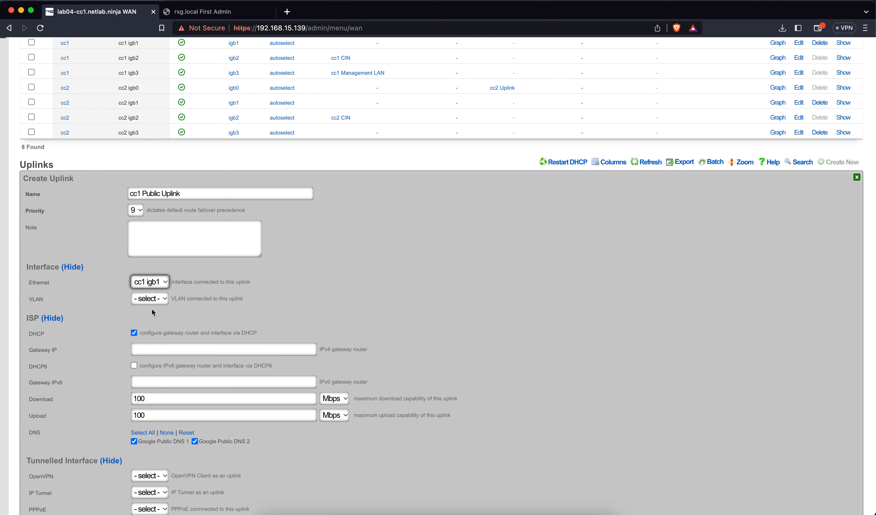
Step: Turn off DHCP for the uplink and set its gateway to 47.48.73.193
left_click(133, 333)
scroll(141, 351, "down", 2)
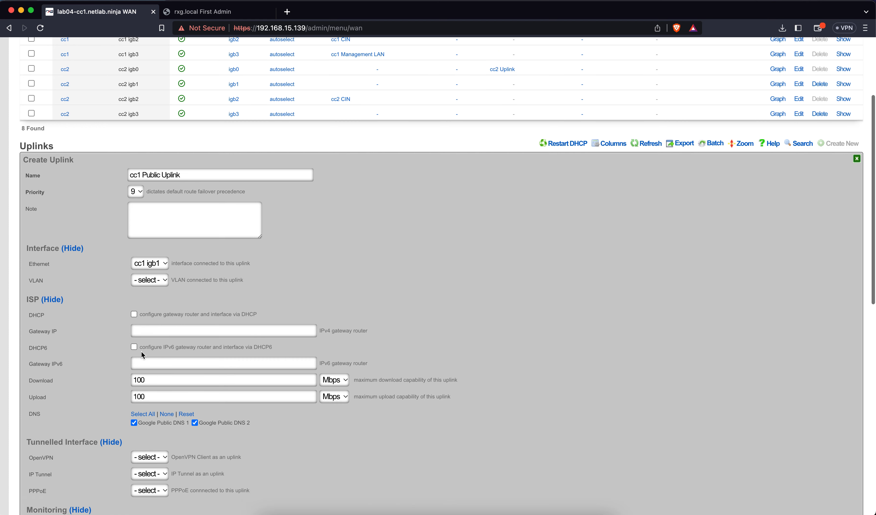
left_click(142, 313)
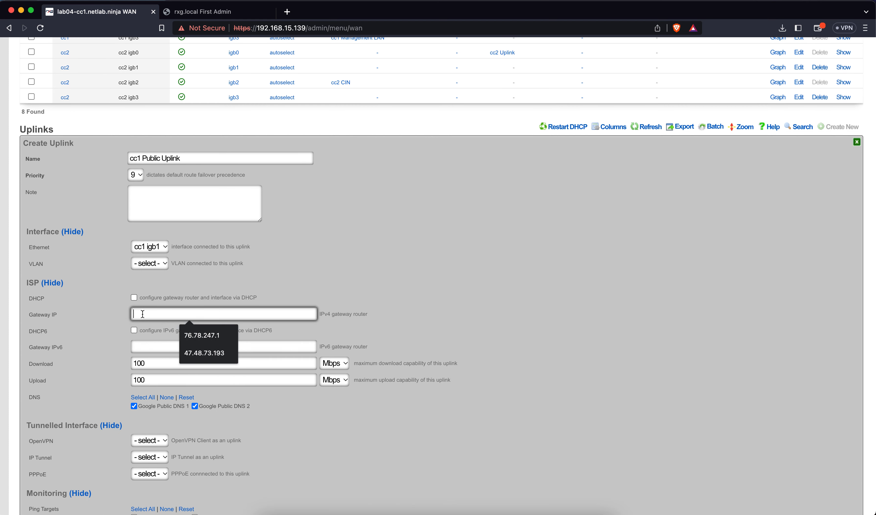
left_click(192, 353)
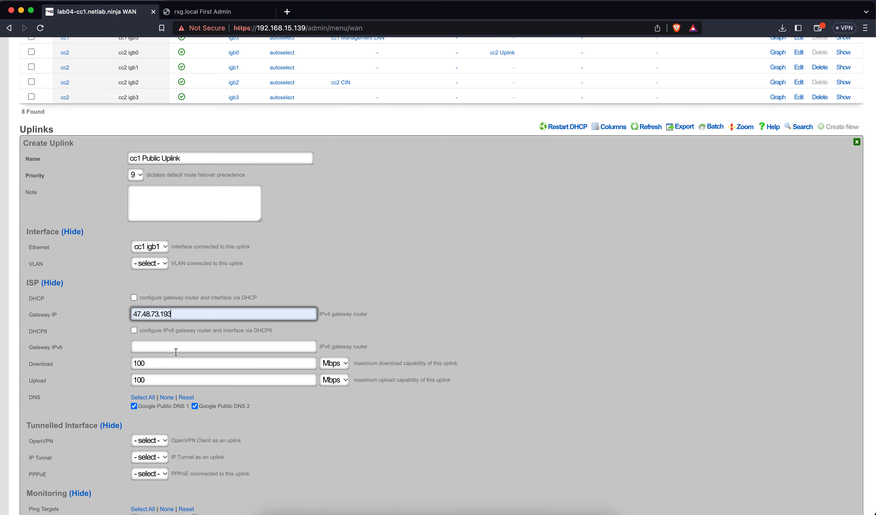
Step: Set 1 Gbps download and upload capacity, then review the completed form
double_click(151, 361)
type("1")
key("Tab")
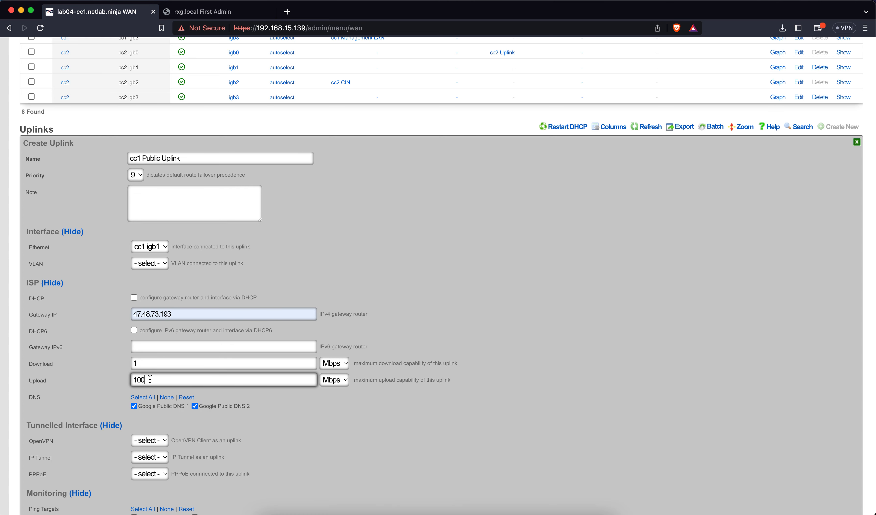
type("1")
left_click(334, 363)
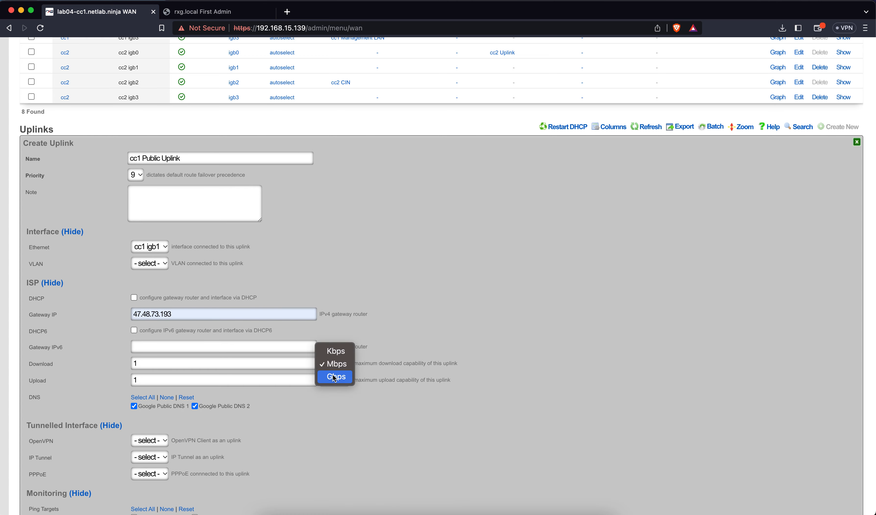
left_click(336, 377)
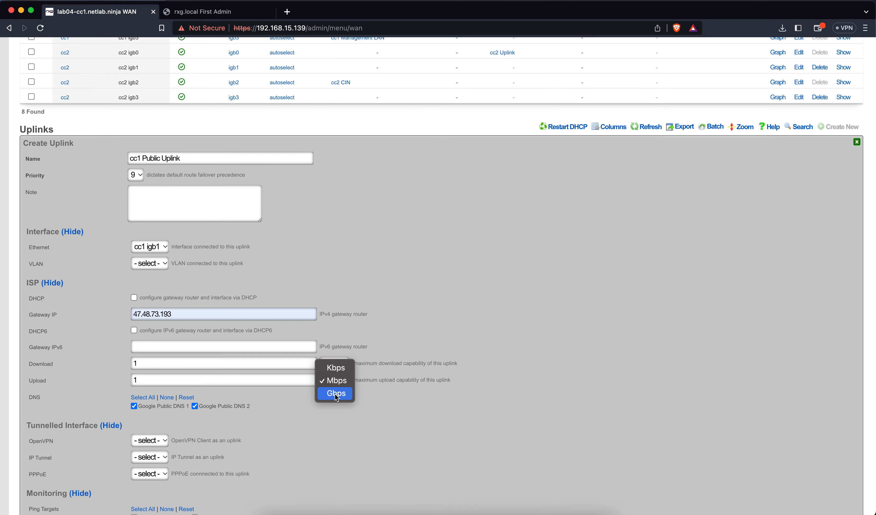
left_click(336, 393)
scroll(297, 435, "down", 5)
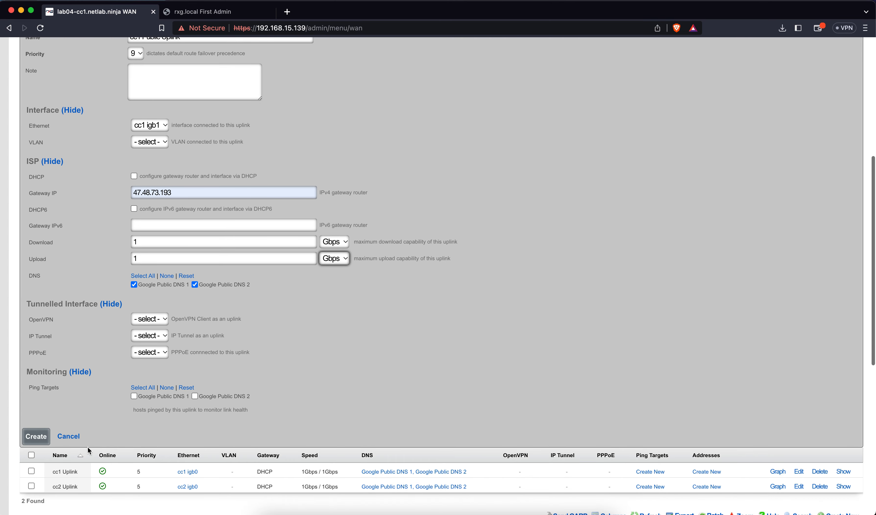
scroll(105, 347, "up", 6)
scroll(106, 344, "down", 1)
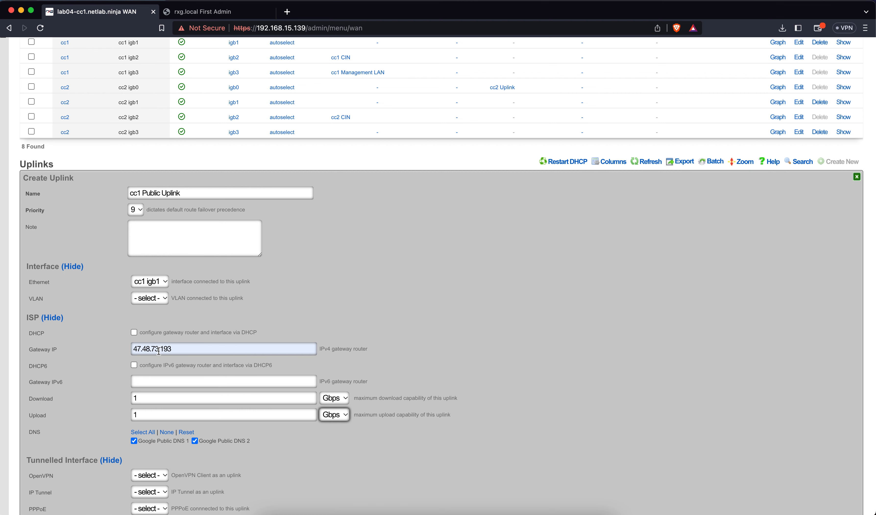
scroll(158, 351, "down", 5)
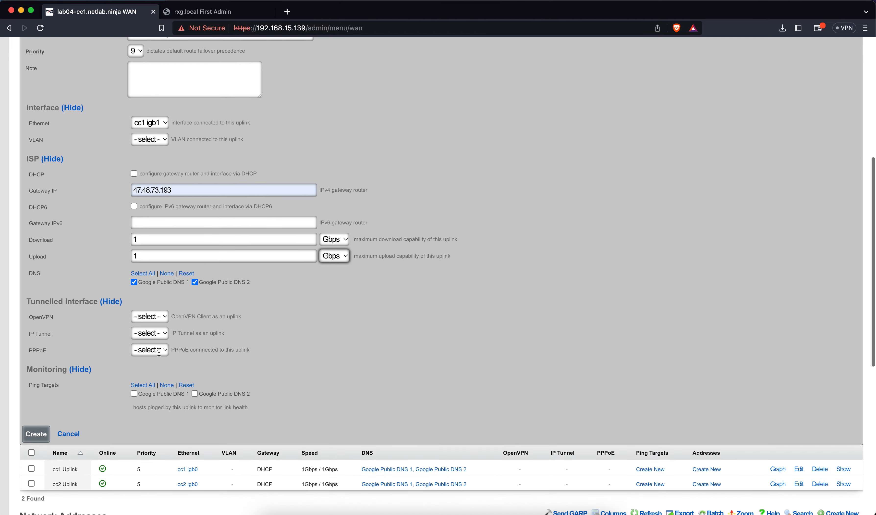
Step: Save cc1 Public Uplink and start a new 'cc2 Public Uplink' on cc2 igb1
left_click(43, 431)
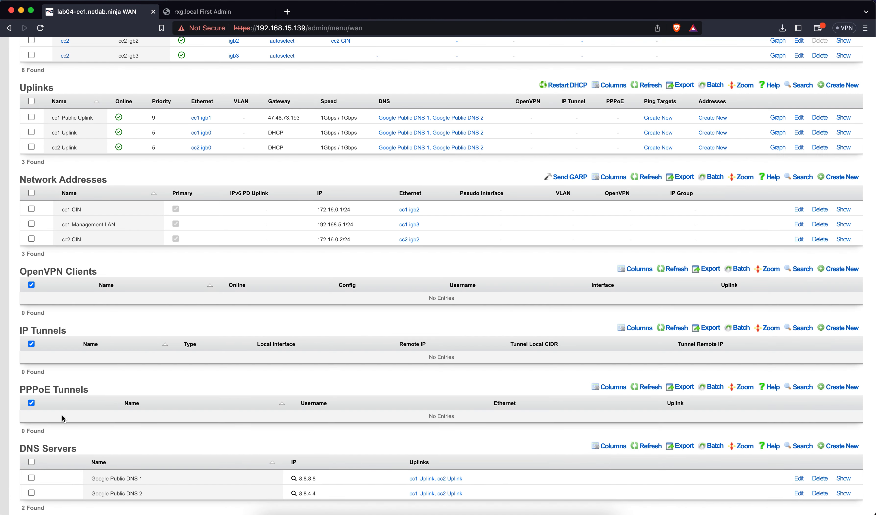
scroll(338, 235, "up", 3)
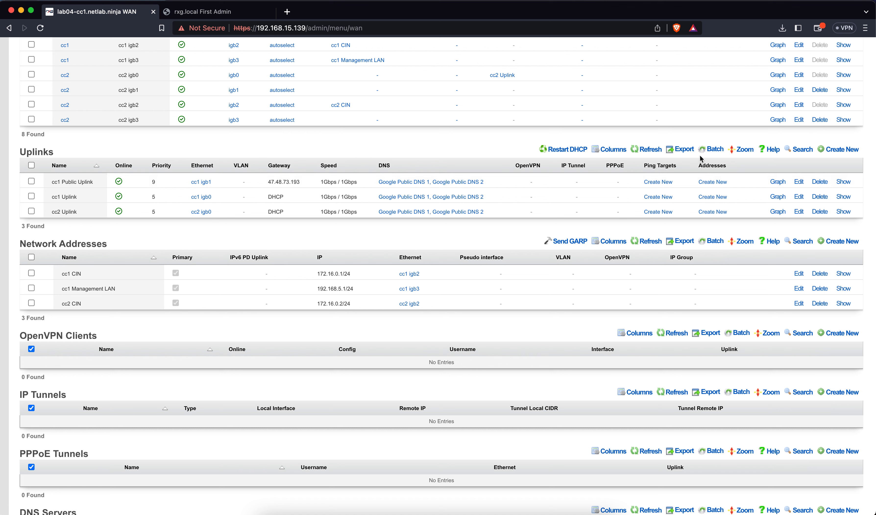
left_click(840, 153)
type("cc")
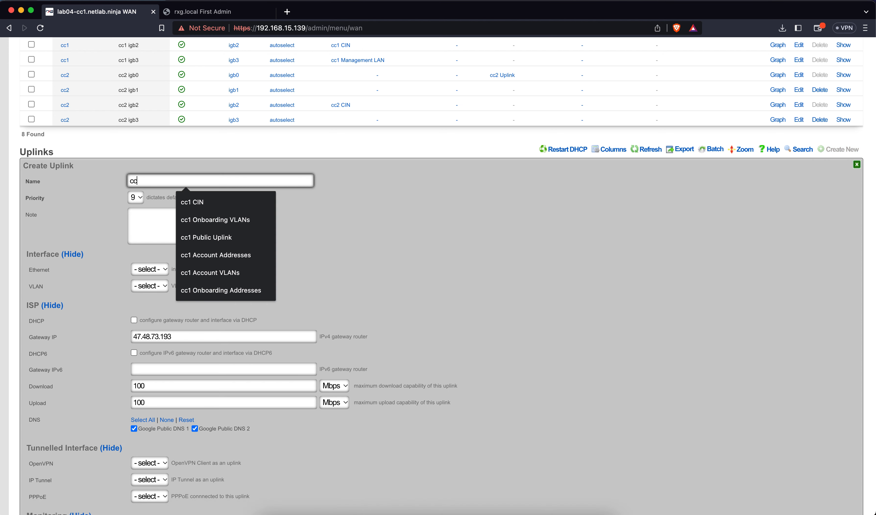
type("2 Pub")
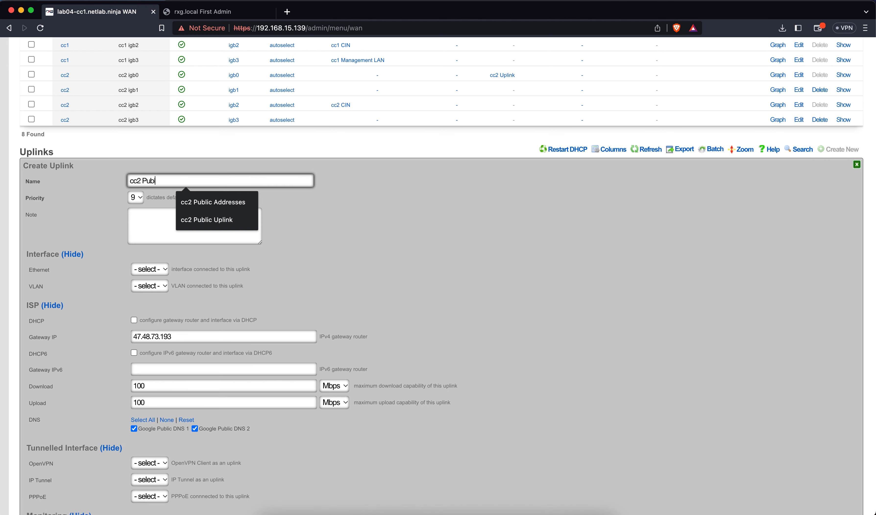
type("lic Uplink")
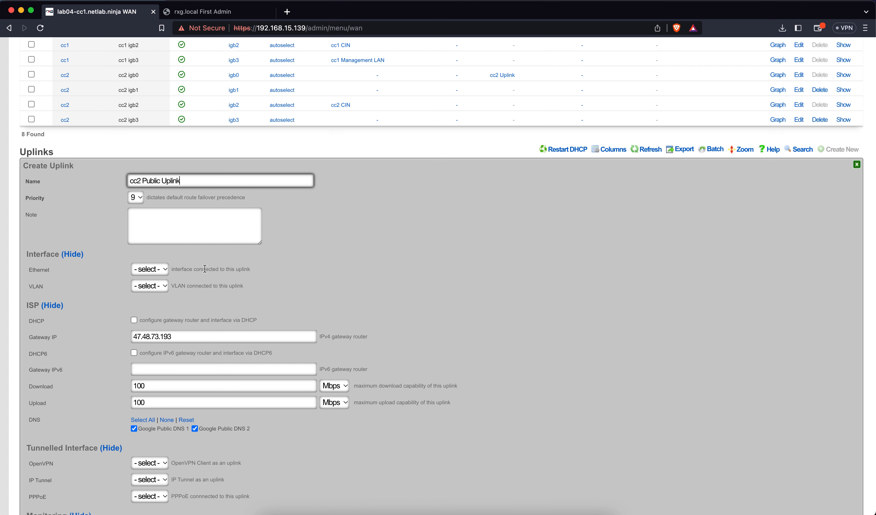
left_click(152, 269)
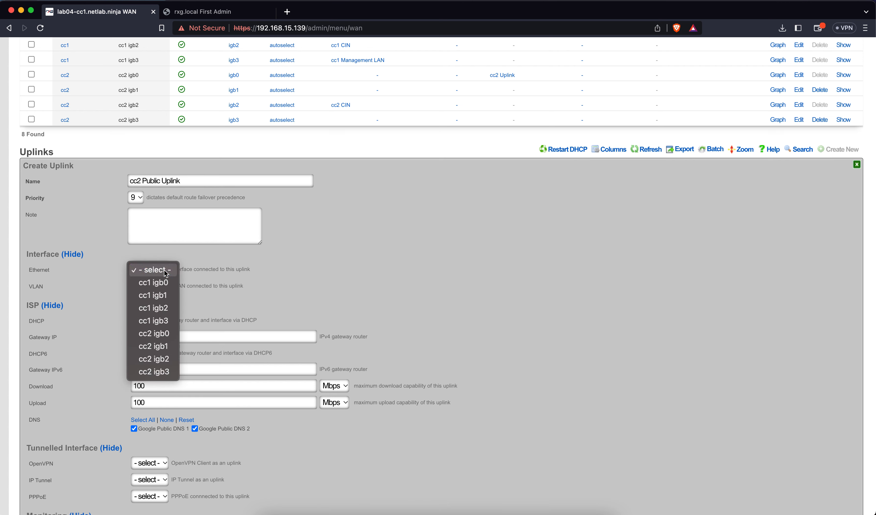
left_click(161, 347)
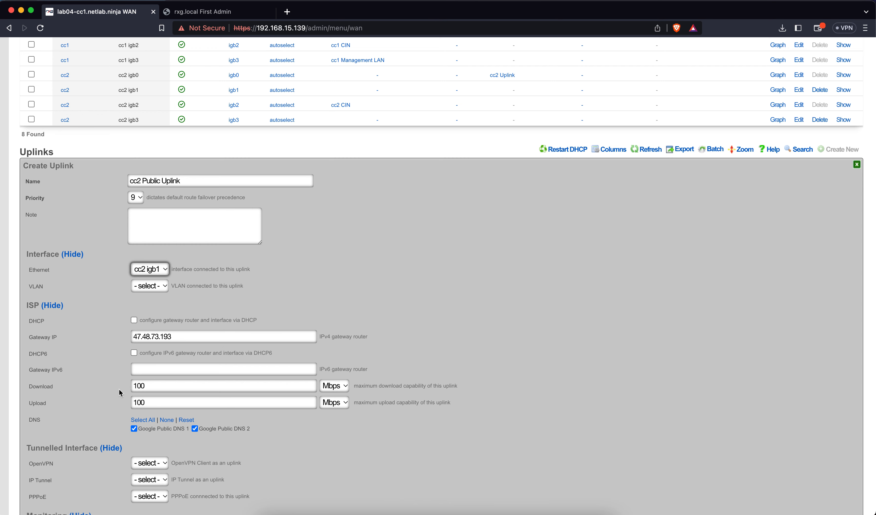
Step: Give cc2 Public Uplink 1 Gbps download and upload capacity and create it
scroll(119, 389, "down", 2)
double_click(150, 353)
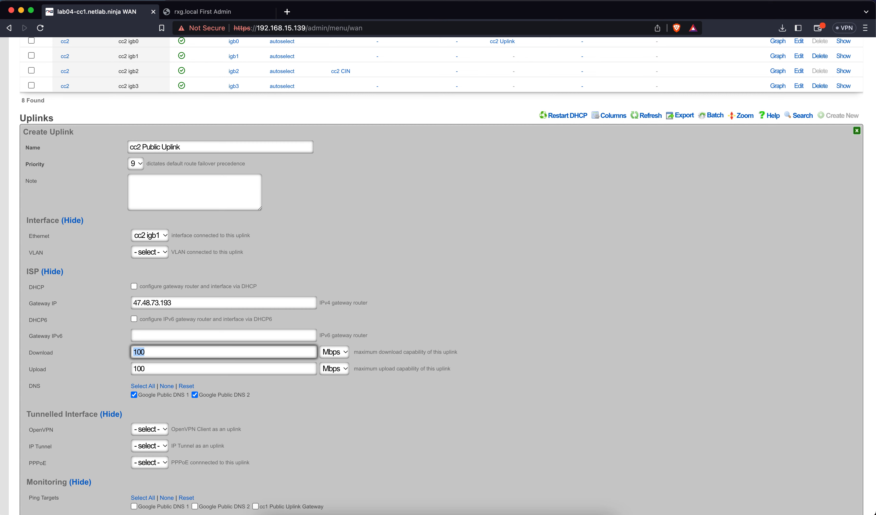
type("1")
key("Tab")
type("1")
left_click(332, 351)
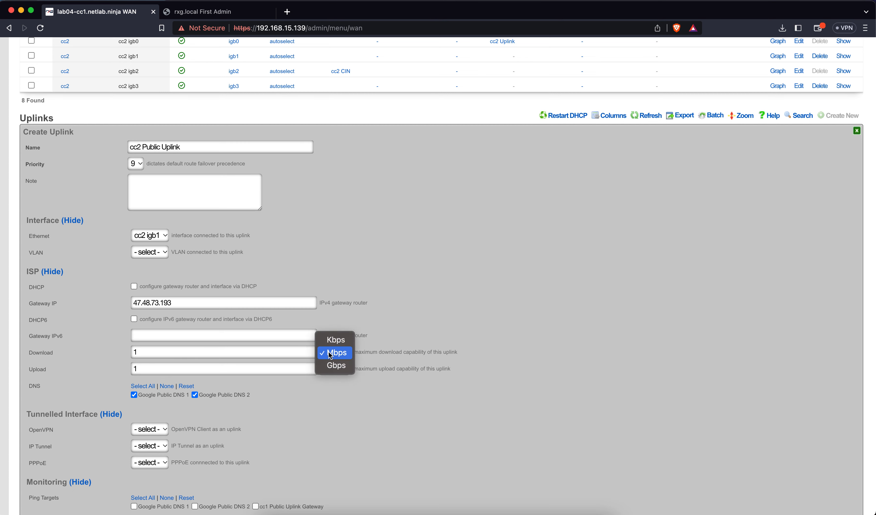
left_click(330, 365)
left_click(331, 368)
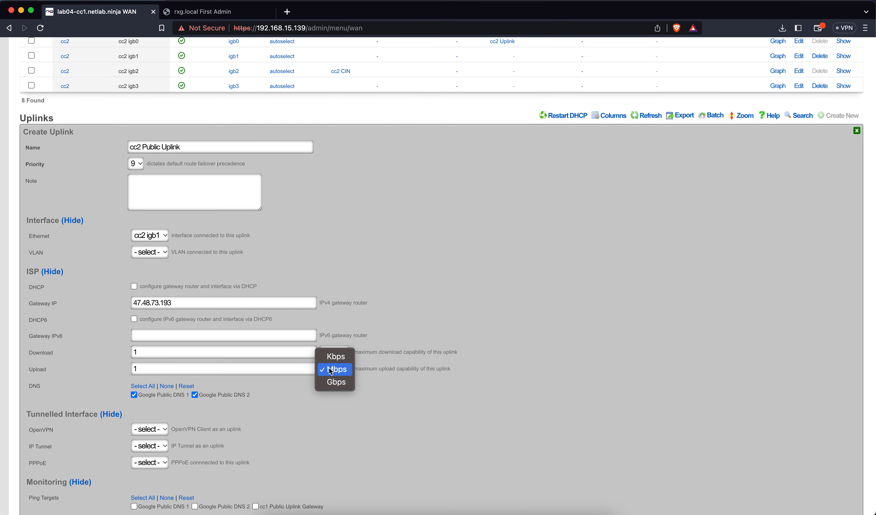
left_click(328, 383)
scroll(275, 415, "down", 8)
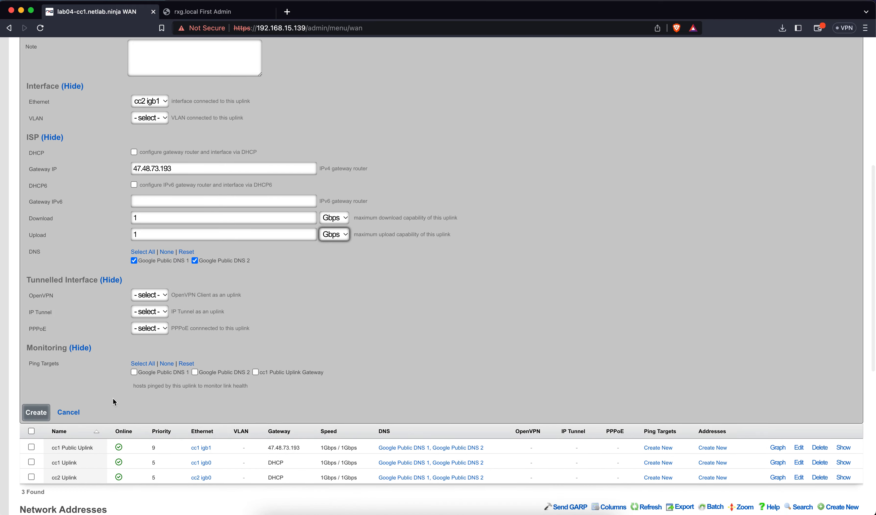
left_click(38, 407)
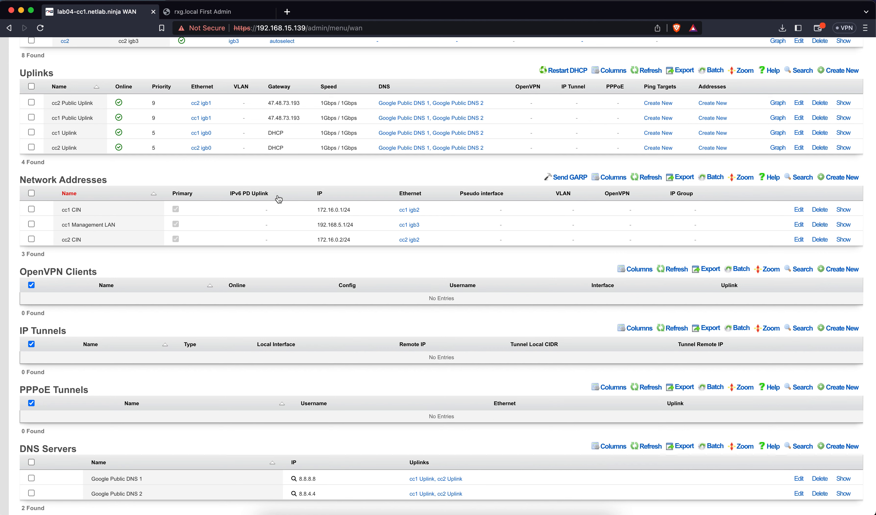
Step: Start a Primary network address 'cc2 Public Addresses' on cc2 igb1 with the IP field cleared
left_click(838, 177)
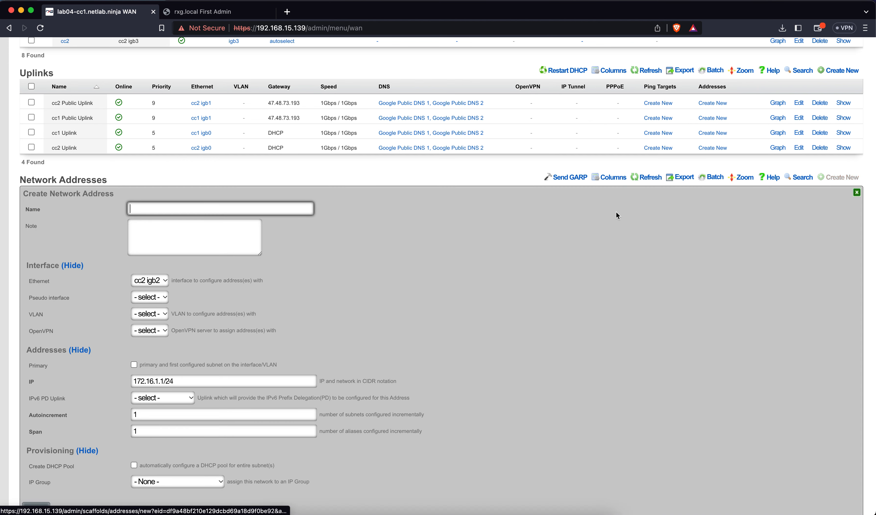
type("cc2 PUb")
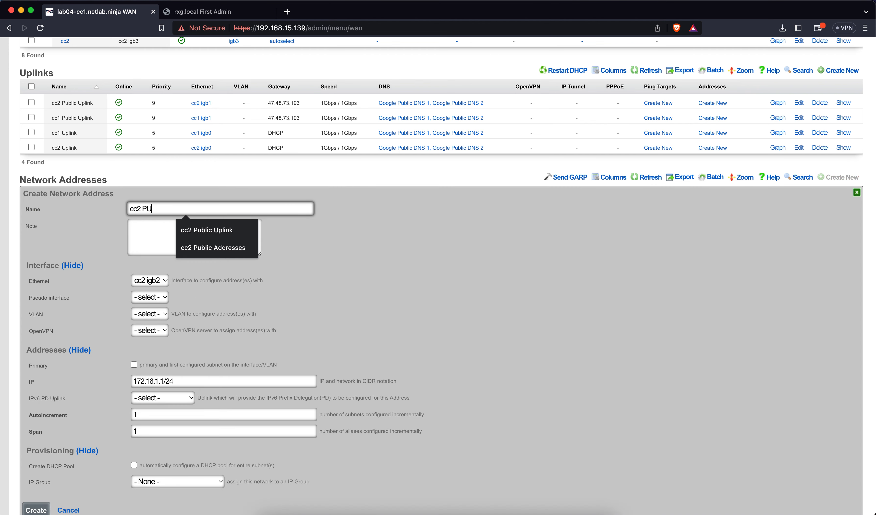
key("BackSpace")
key("BackSpace")
type("ublic Addresses")
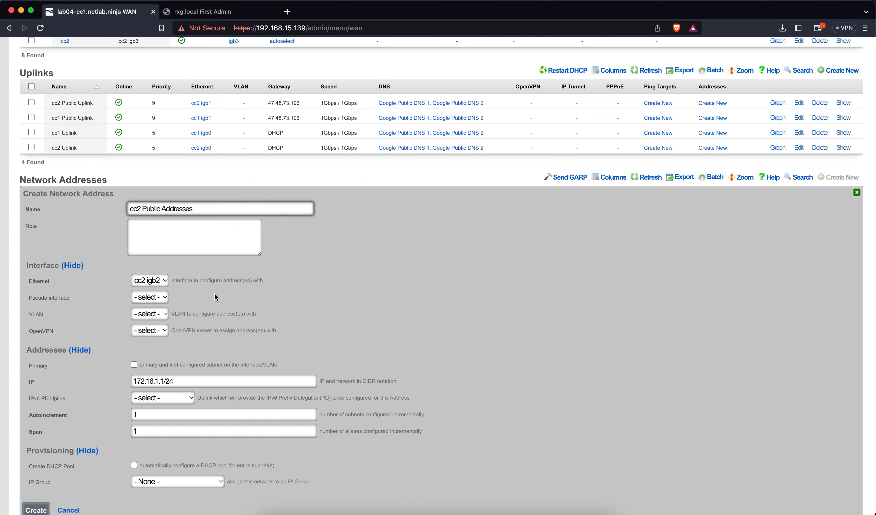
left_click(149, 281)
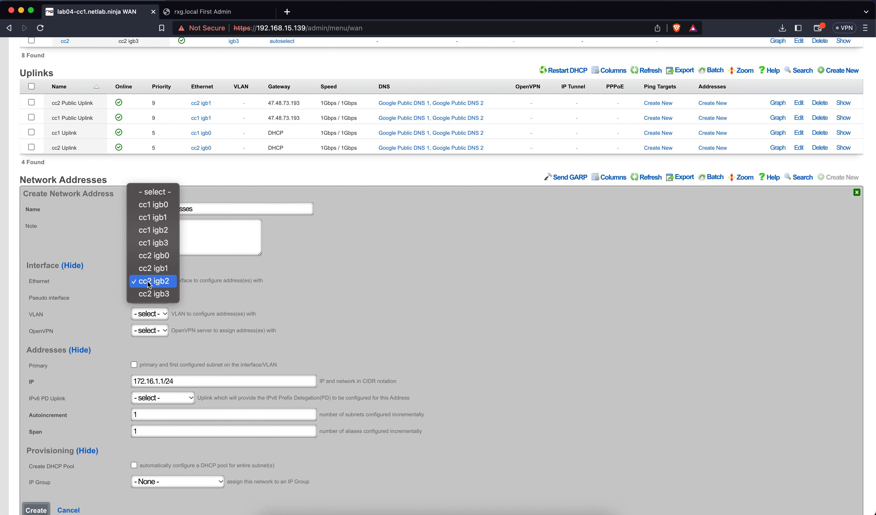
left_click(152, 269)
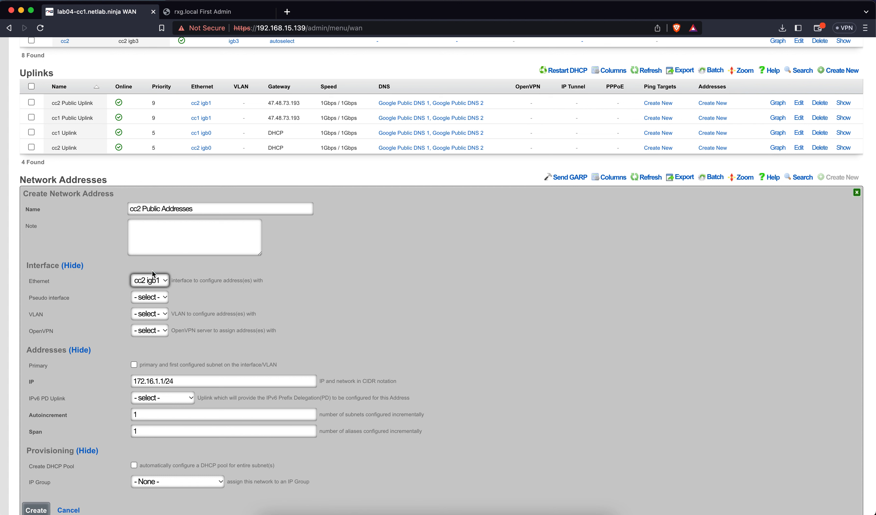
triple_click(172, 381)
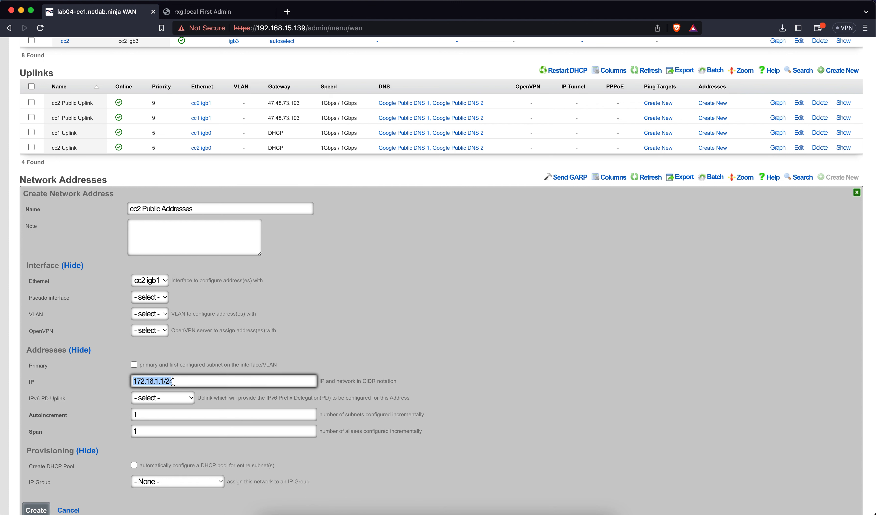
key("BackSpace")
left_click(134, 364)
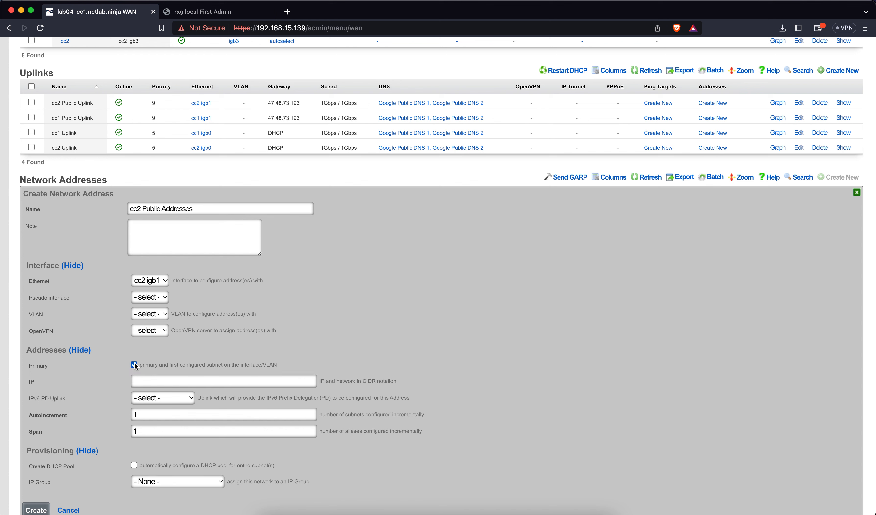
Step: Set the network to 47.48.73.216/27 with span 2 and create the entry
left_click(158, 382)
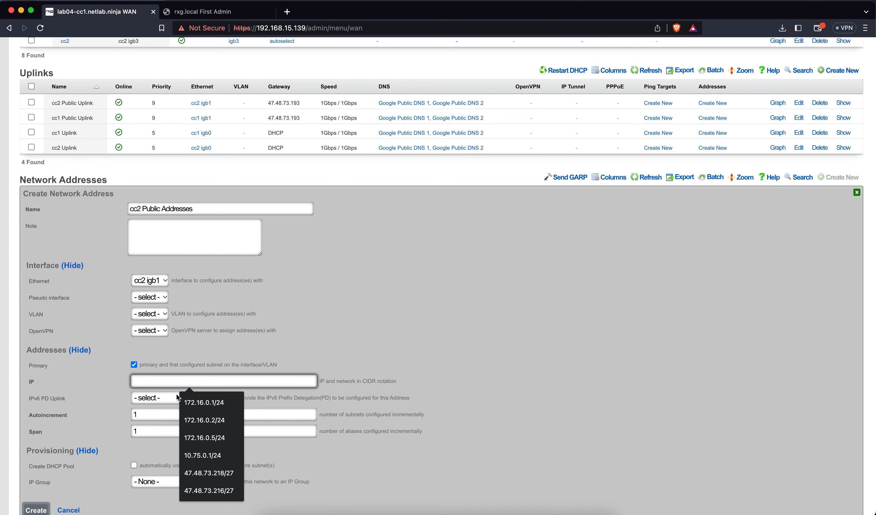
type("4")
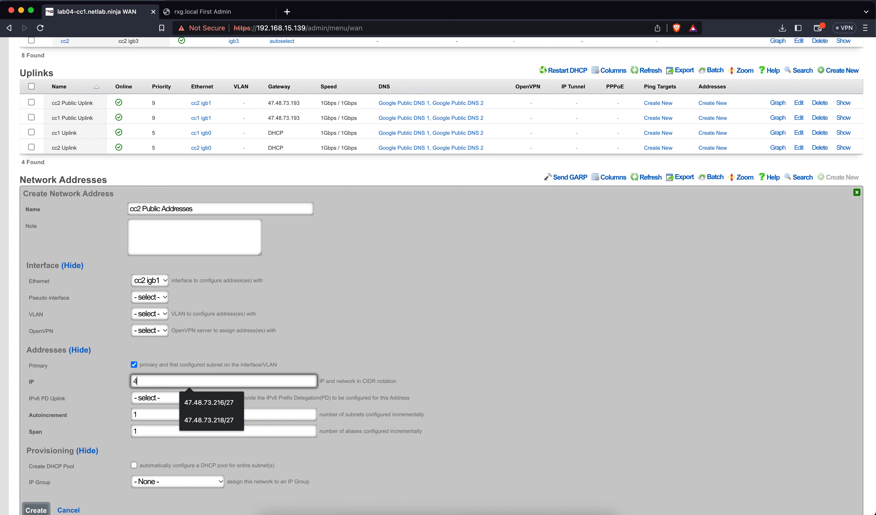
type("7.48.73.216/27")
left_click(226, 407)
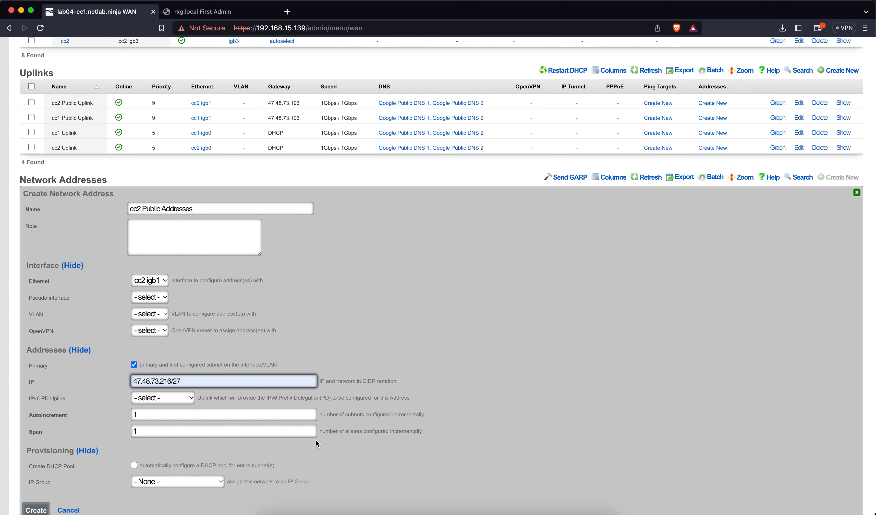
left_click(310, 428)
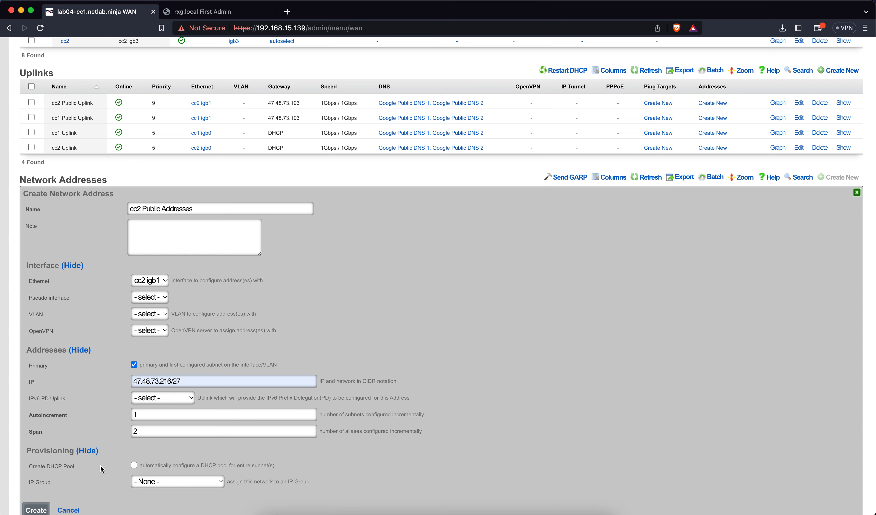
scroll(101, 465, "down", 3)
left_click(38, 436)
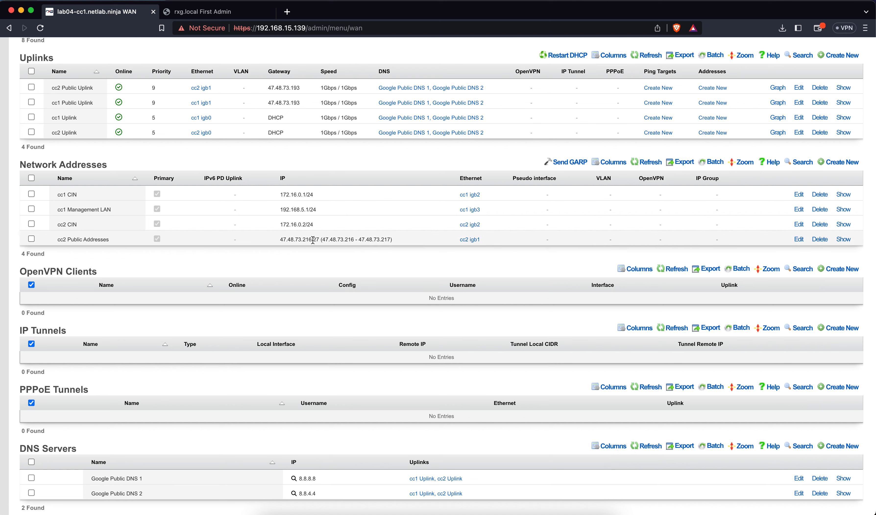
left_click_drag(280, 240, 397, 242)
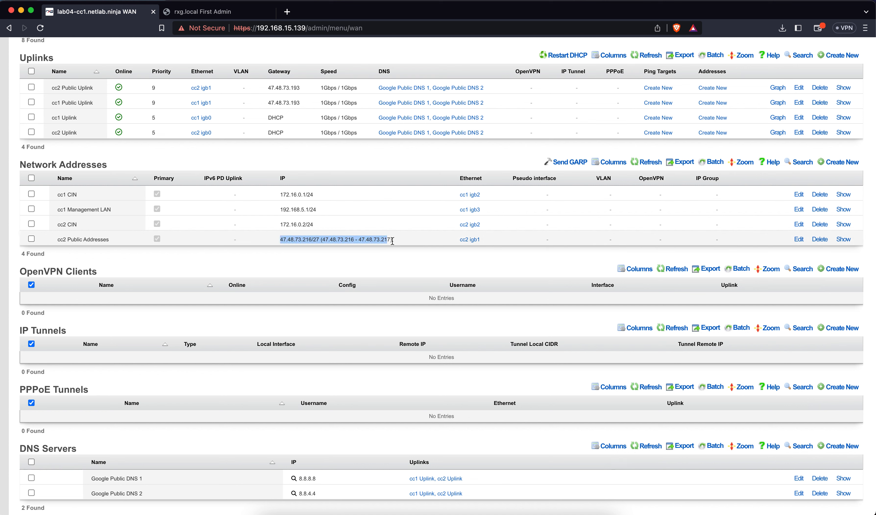
left_click(388, 268)
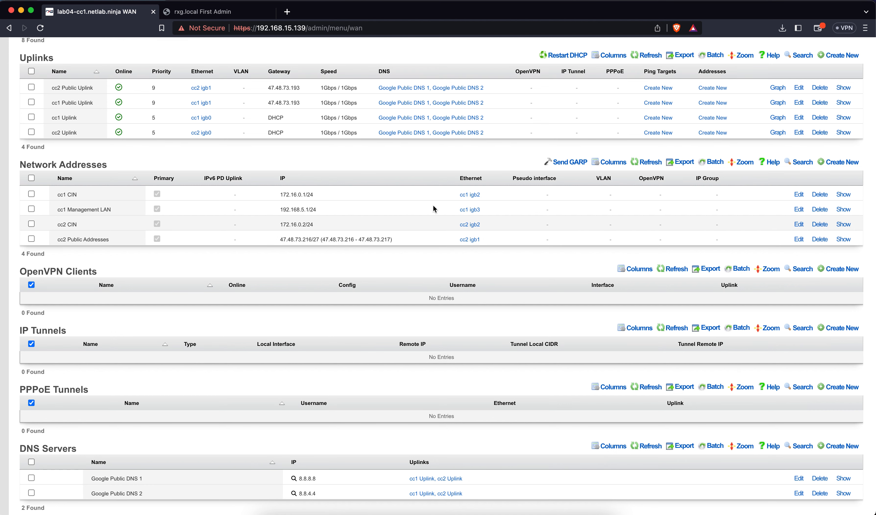
left_click(838, 162)
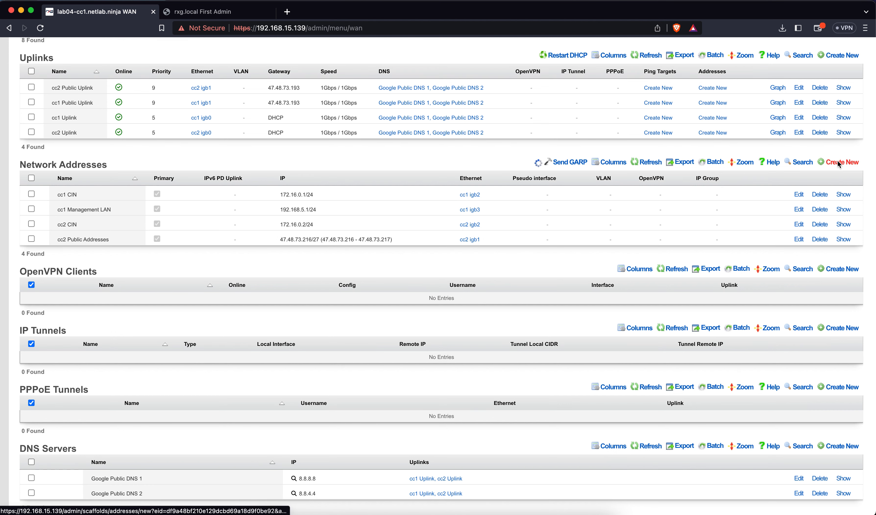
type("cc1")
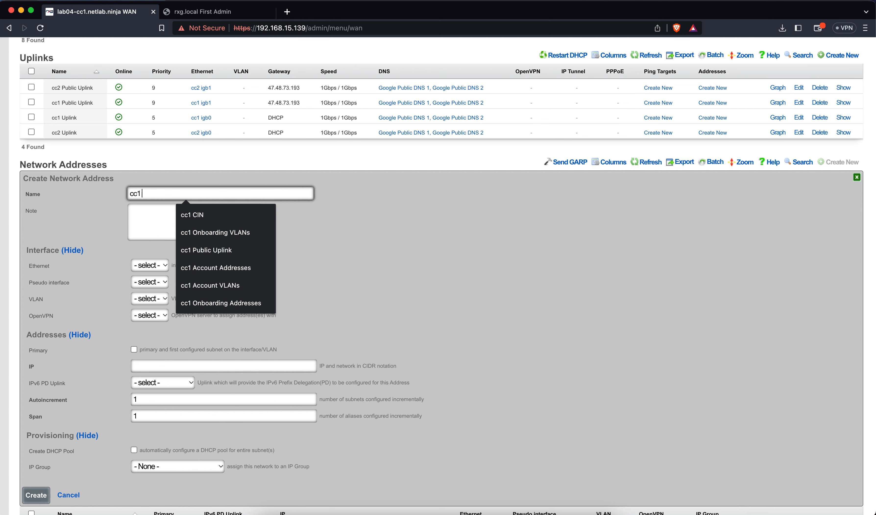
type(" Public A")
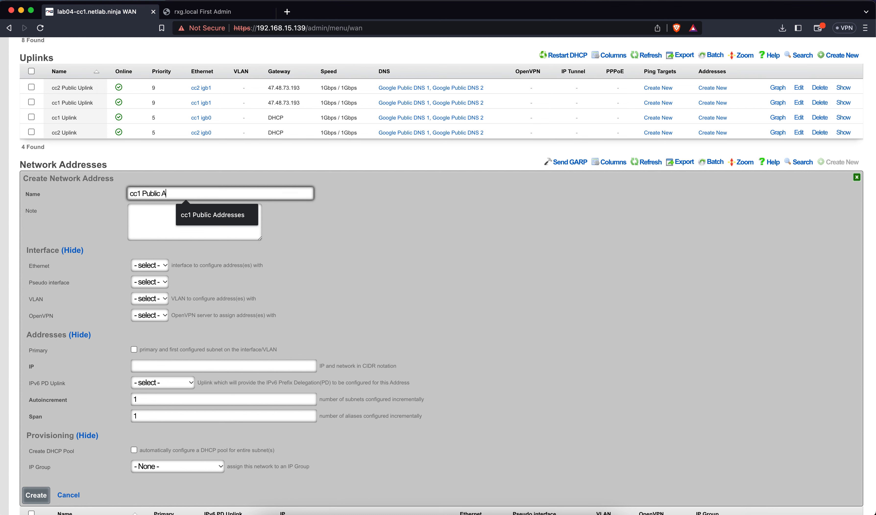
type("ddresses")
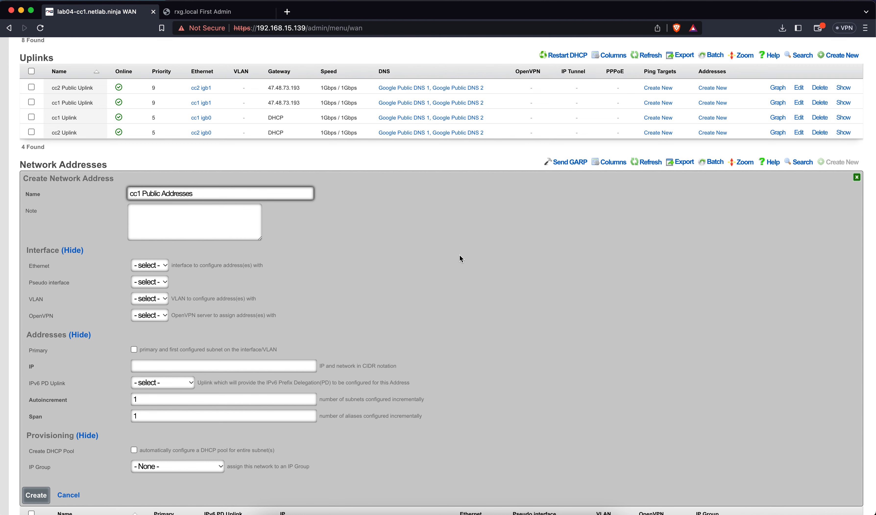
left_click(165, 266)
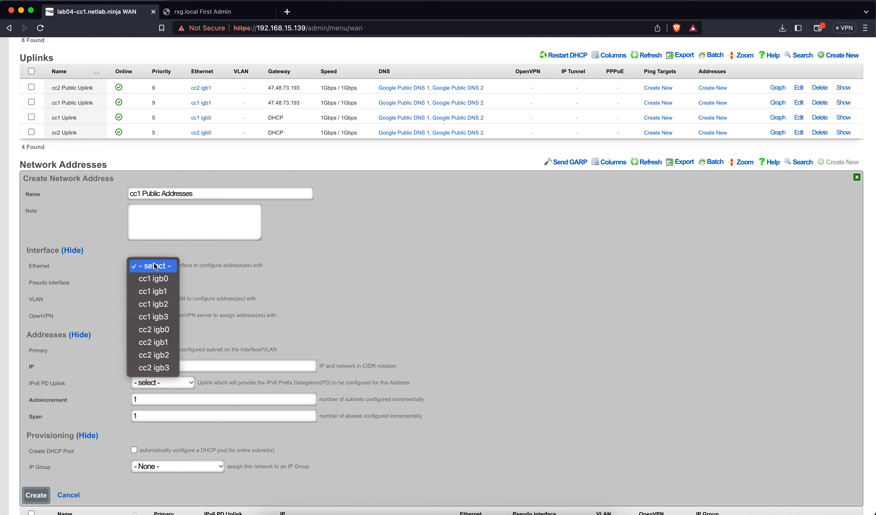
left_click(158, 288)
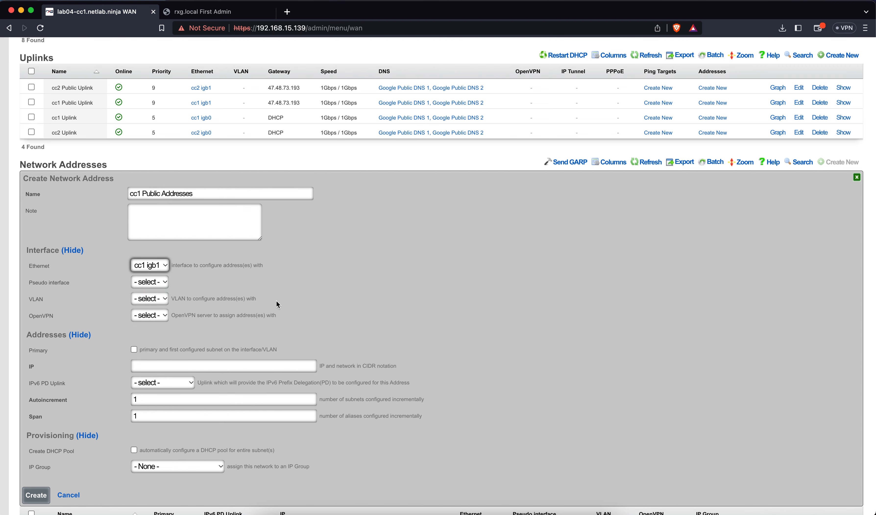
scroll(276, 300, "down", 3)
left_click(211, 279)
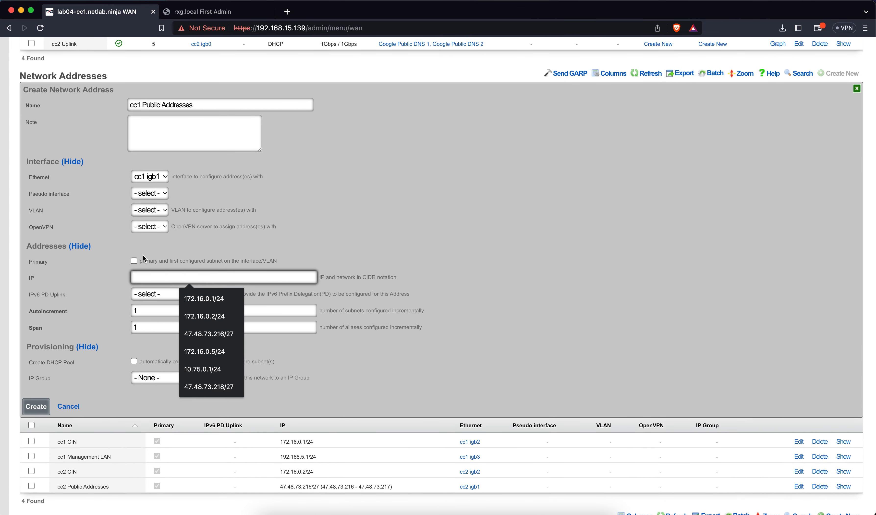
left_click(134, 260)
left_click(152, 276)
type("47.")
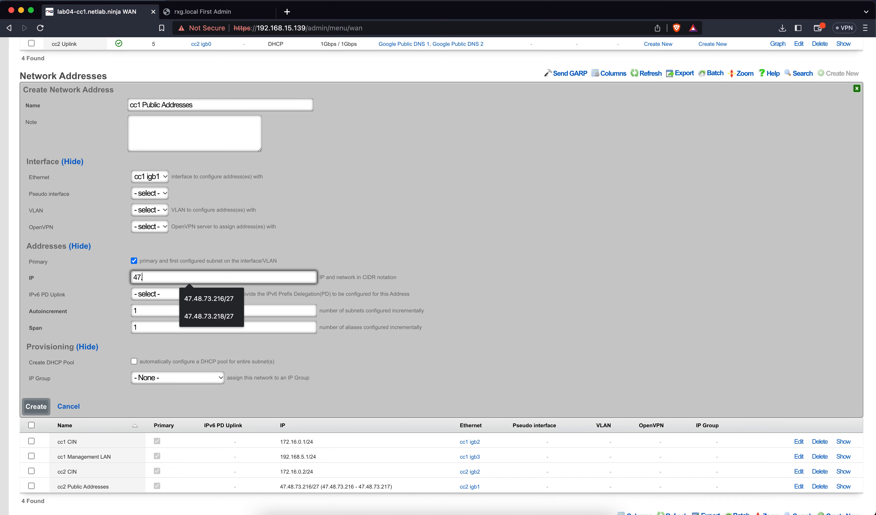
left_click(68, 406)
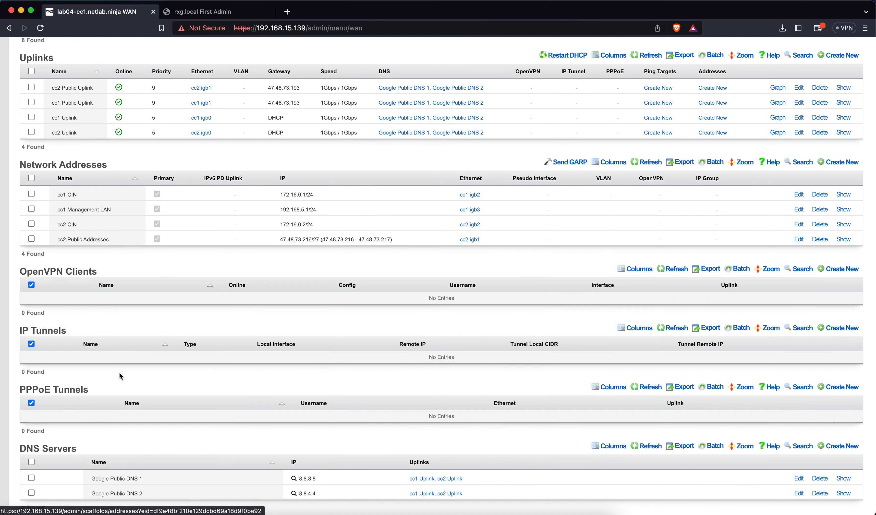
Step: Change cc2 Public Addresses from 47.48.73.216/27 to 47.48.73.218/27 and save
left_click(801, 239)
scroll(375, 336, "down", 4)
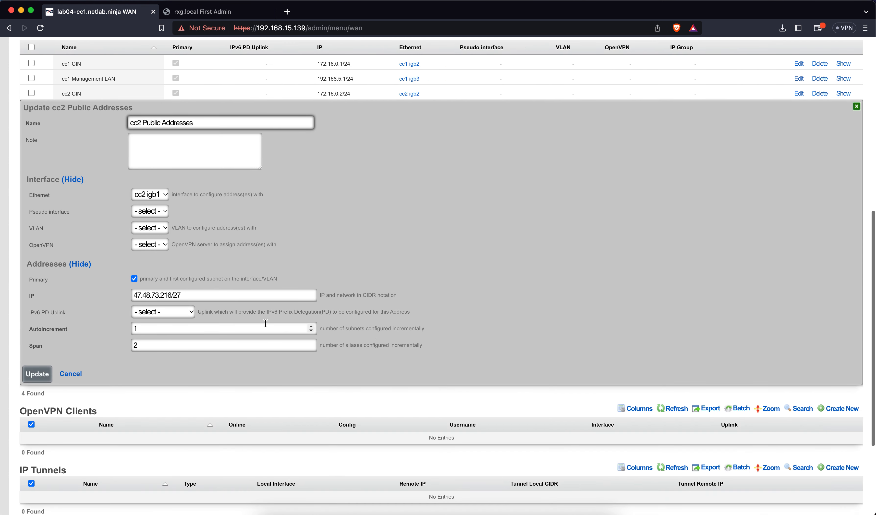
left_click(172, 296)
key("BackSpace")
type("8")
left_click(40, 374)
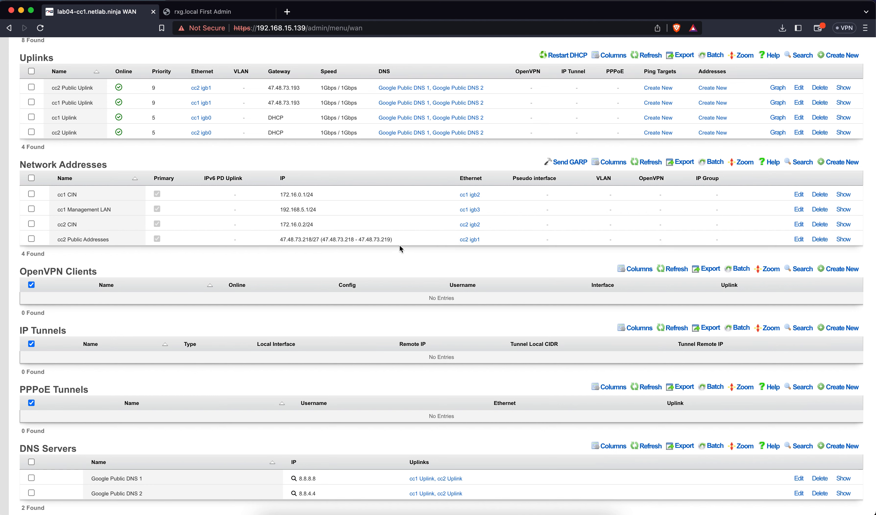
Step: Name a new address 'cc1 Public Addresses' on cc1 igb1 and mark it Primary
left_click(842, 162)
type("cc1 Pu")
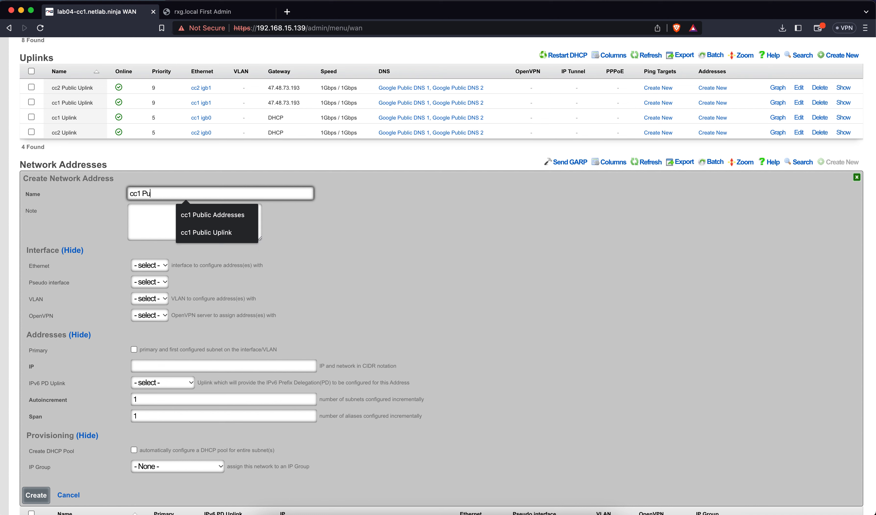
type("blic Addresses")
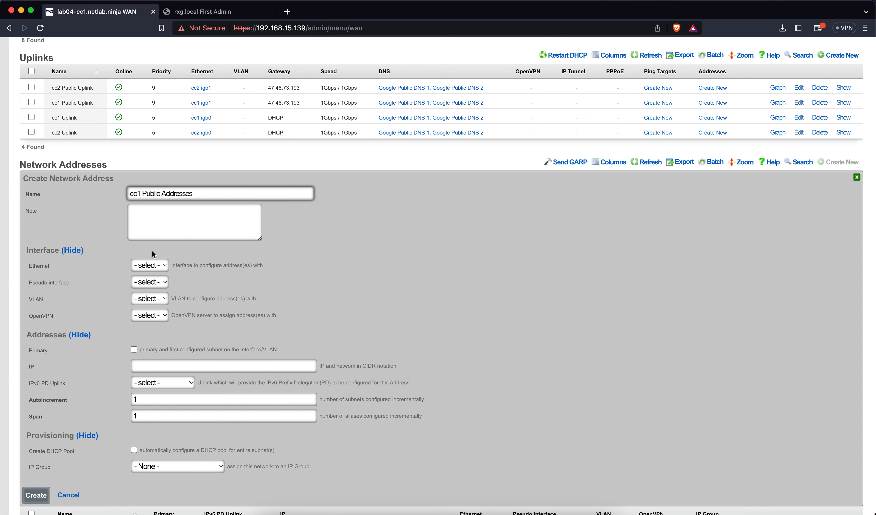
left_click(149, 265)
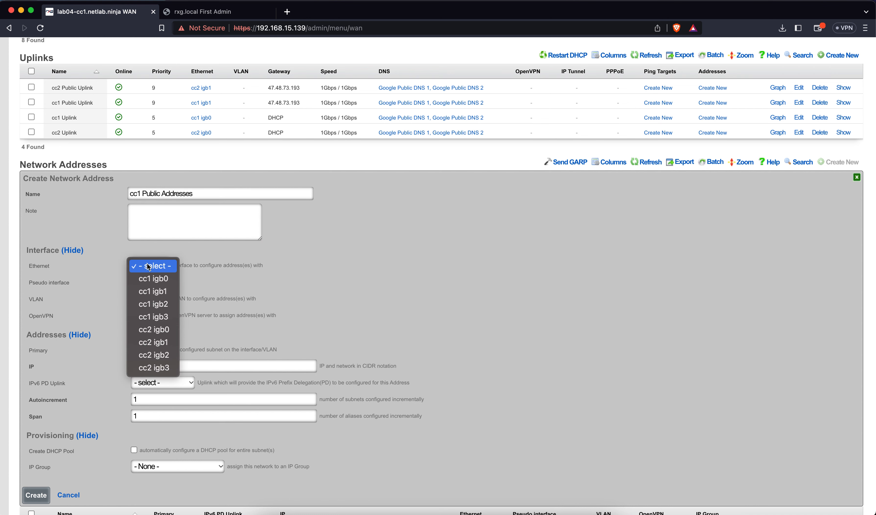
left_click(154, 291)
scroll(274, 351, "down", 5)
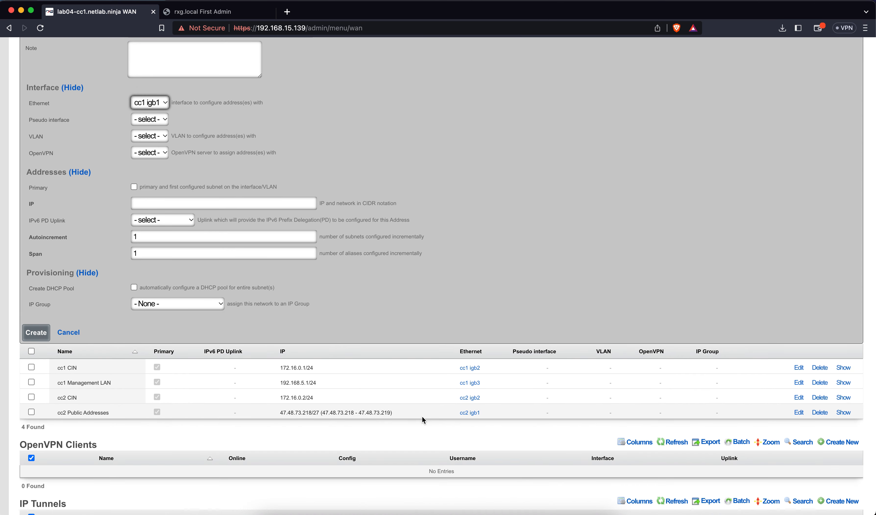
scroll(338, 337, "up", 3)
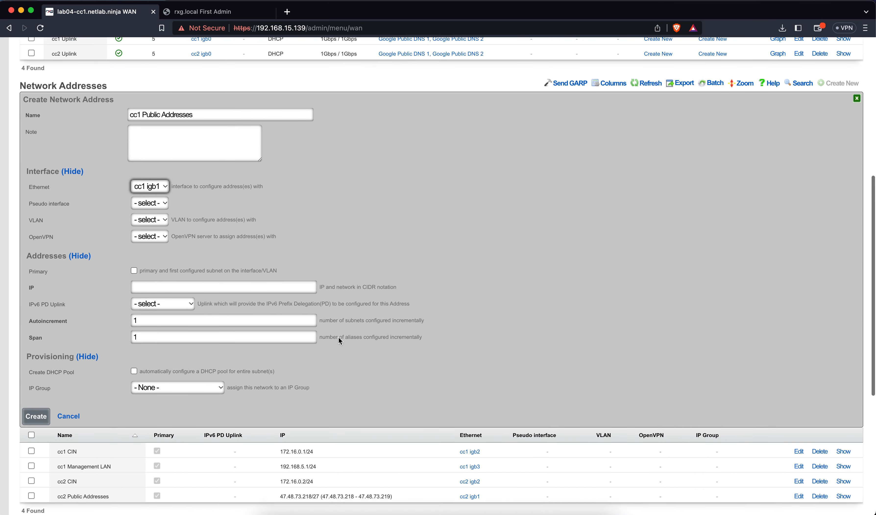
left_click(133, 270)
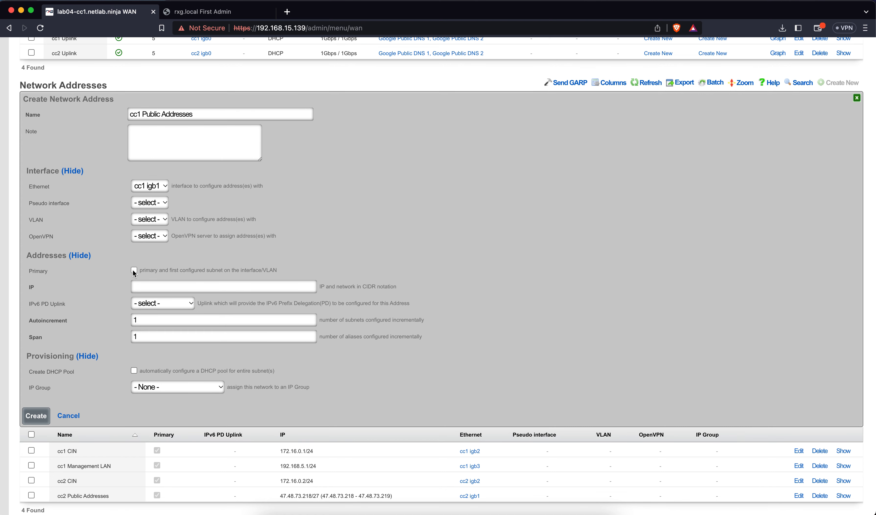
Step: Set its network to 47.48.73.216/27 with span 2 and create it
left_click(142, 285)
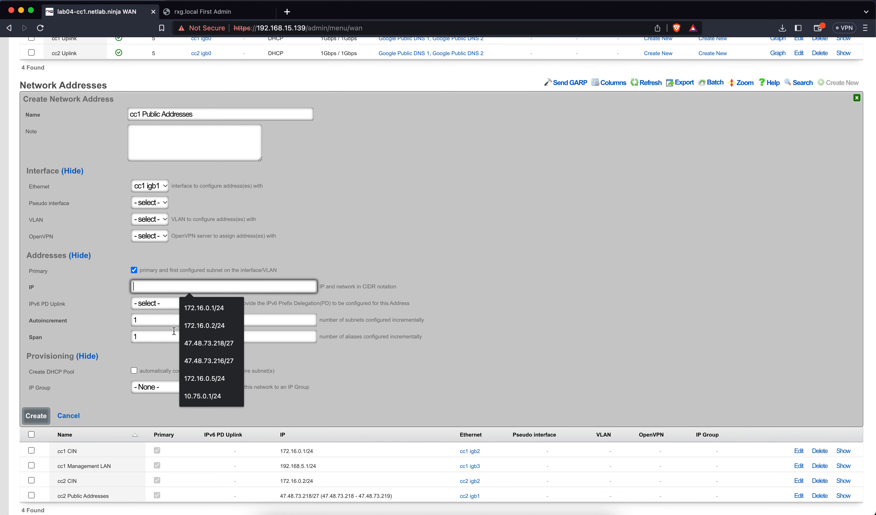
left_click(191, 361)
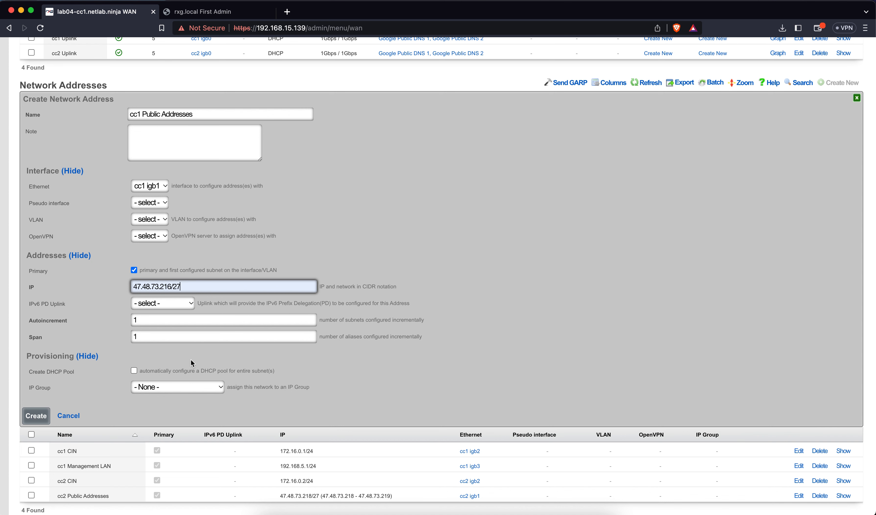
left_click(311, 334)
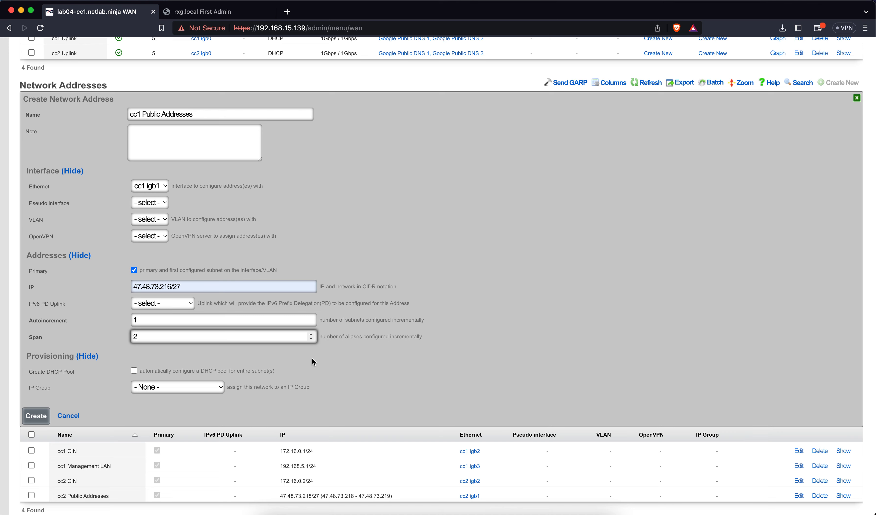
left_click(36, 416)
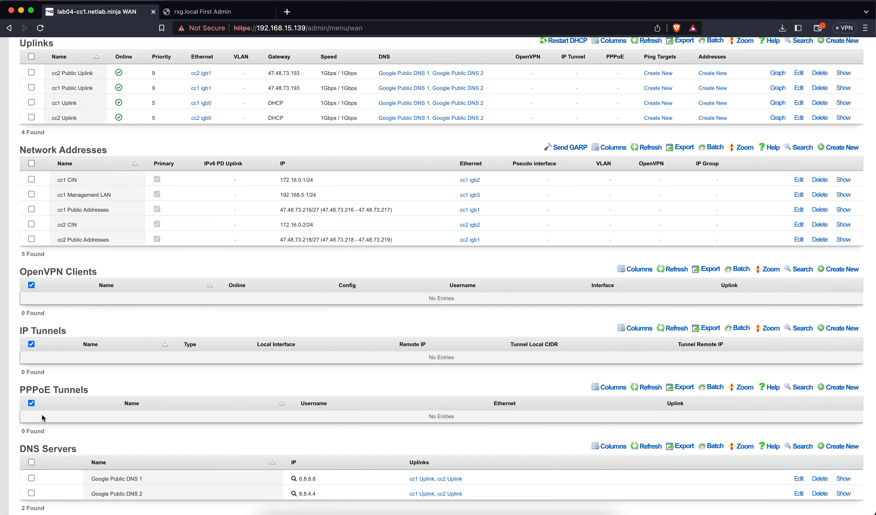
Step: Open lab04-cc1.netlab.ninja/admin in a new tab and proceed past the certificate warning
key("super+t")
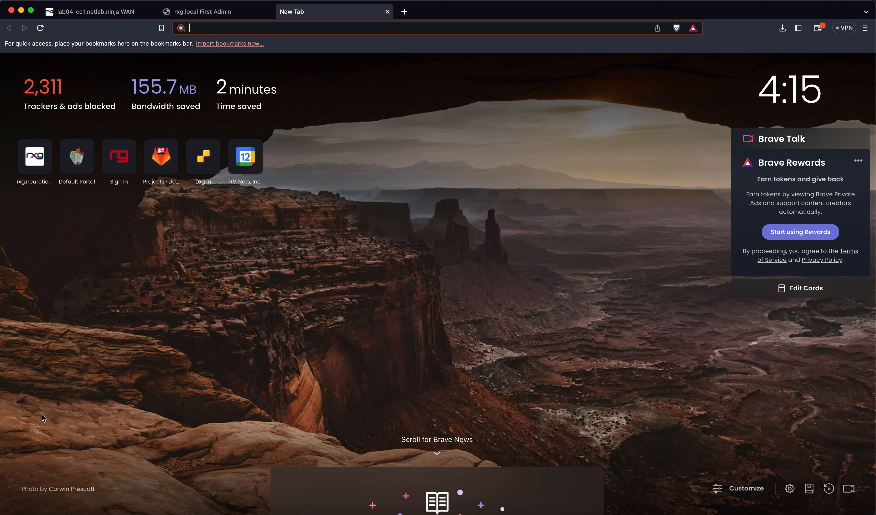
type("lab")
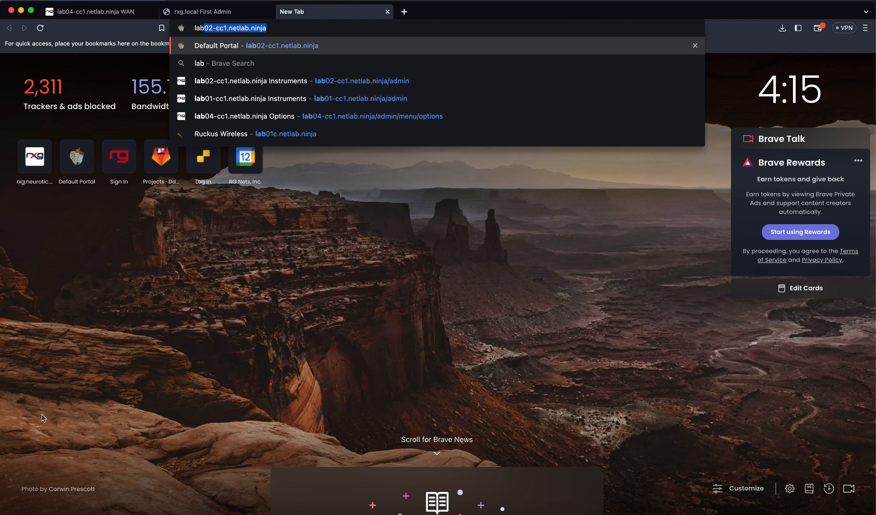
type("04-cc")
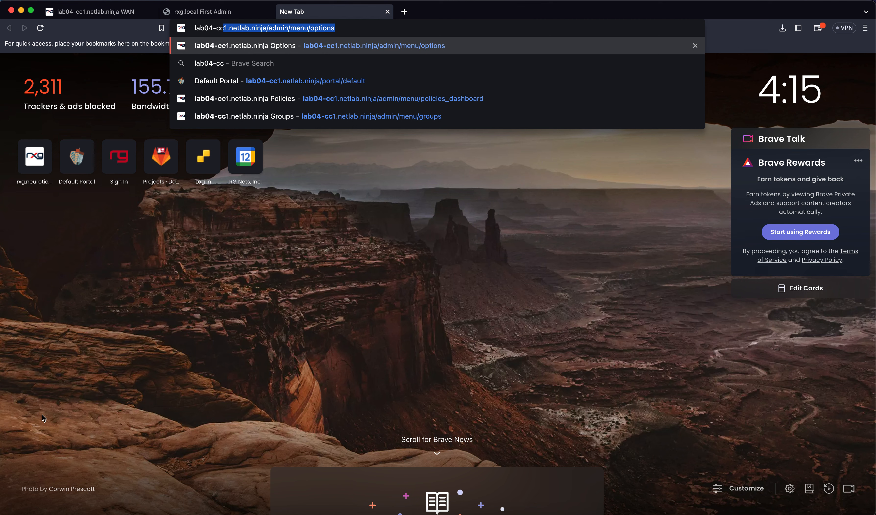
type("1.netlab.ninja/admin/")
key("BackSpace")
key("Return")
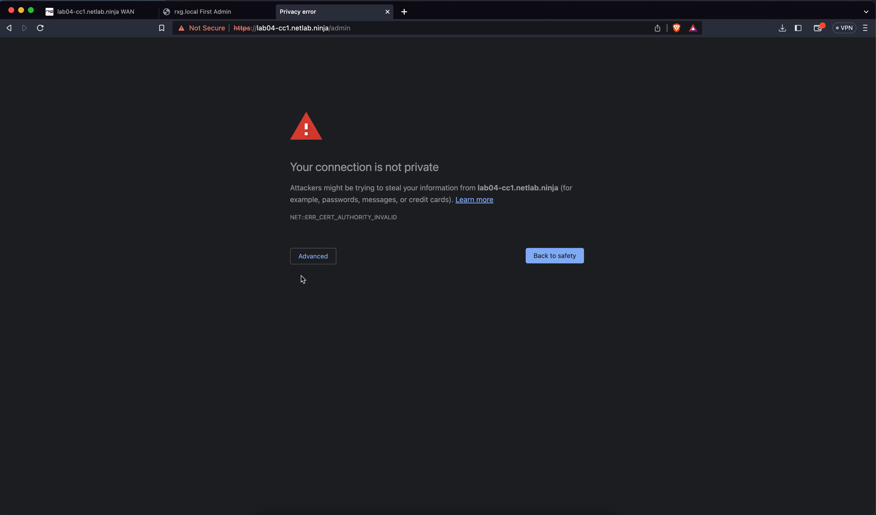
left_click(305, 264)
left_click(320, 331)
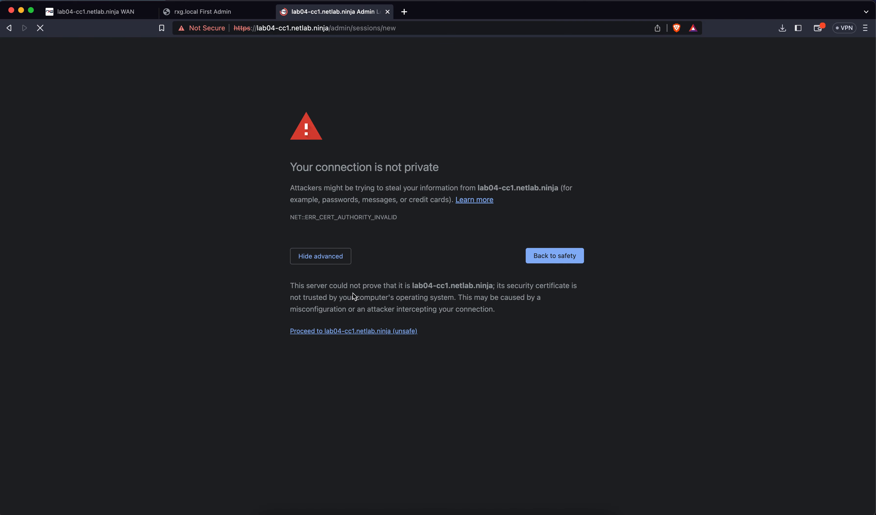
Step: Log in with the admin username and password, then go to System > Certificates
type("jmh")
key("Tab")
type("•••••••••••••")
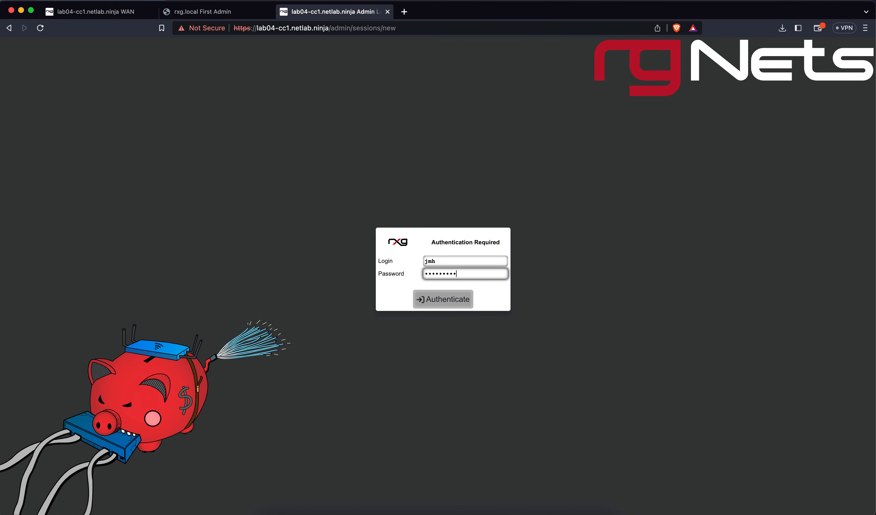
key("Return")
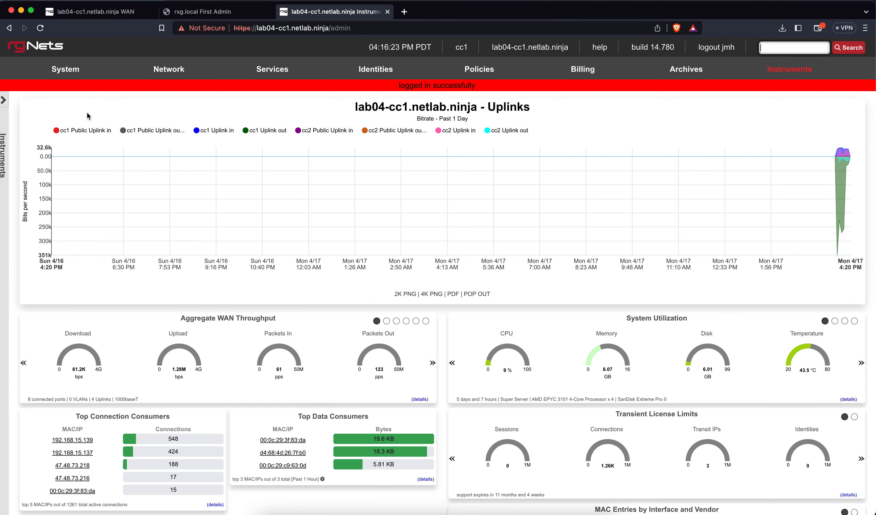
mouse_move(65, 69)
left_click(60, 138)
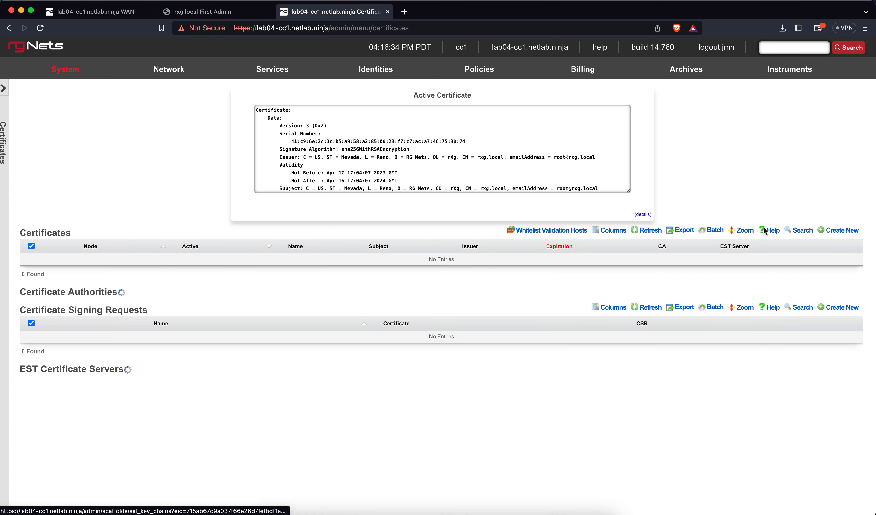
Step: Begin a cc1 certificate named lab04-cc1.netlab.ninja, reusing that name for the signing request
left_click(853, 235)
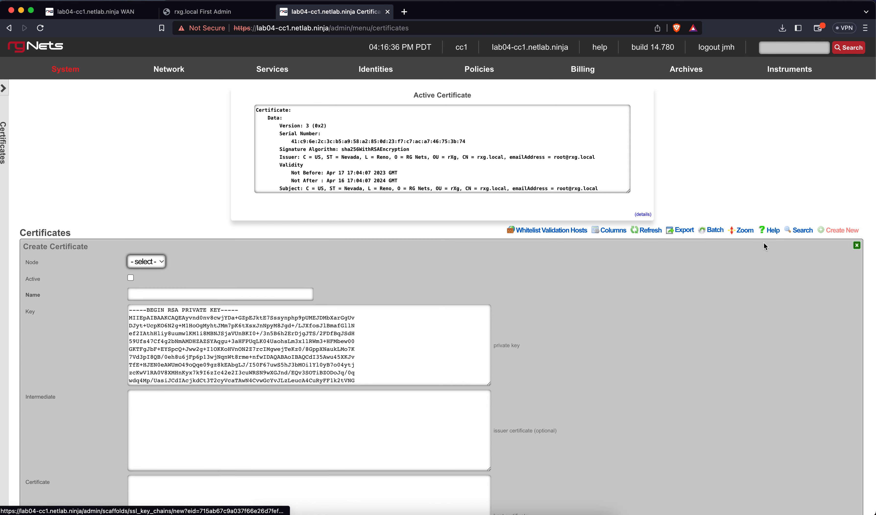
left_click(165, 256)
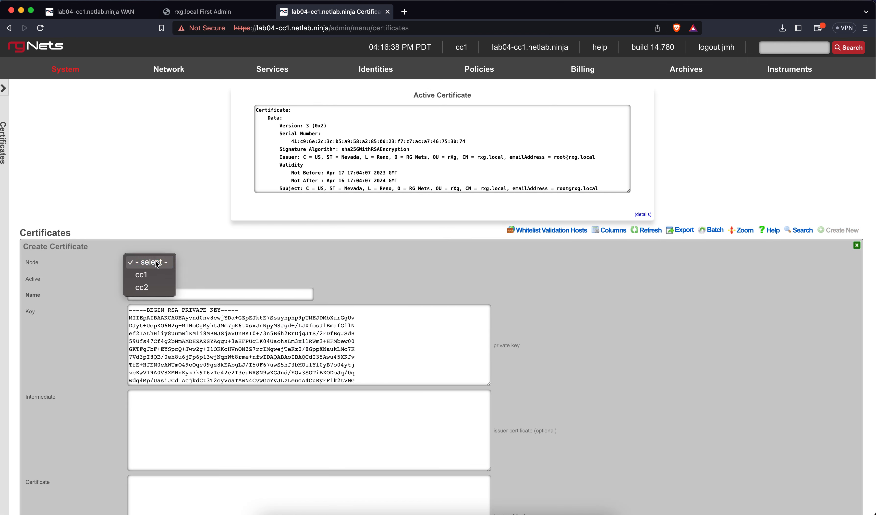
left_click(153, 273)
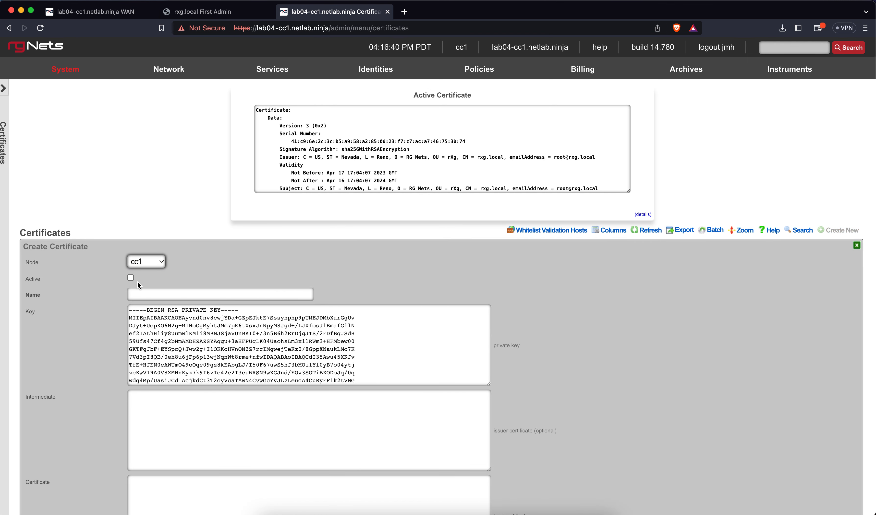
left_click(141, 293)
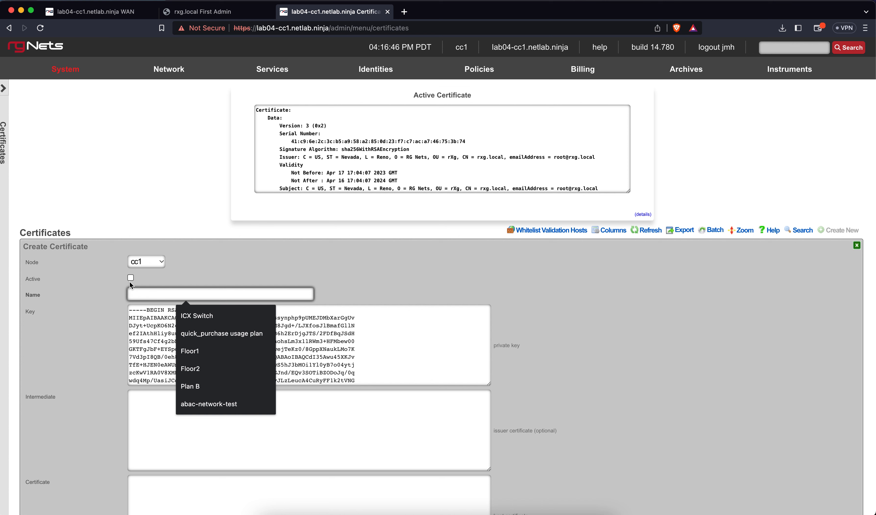
type("lab")
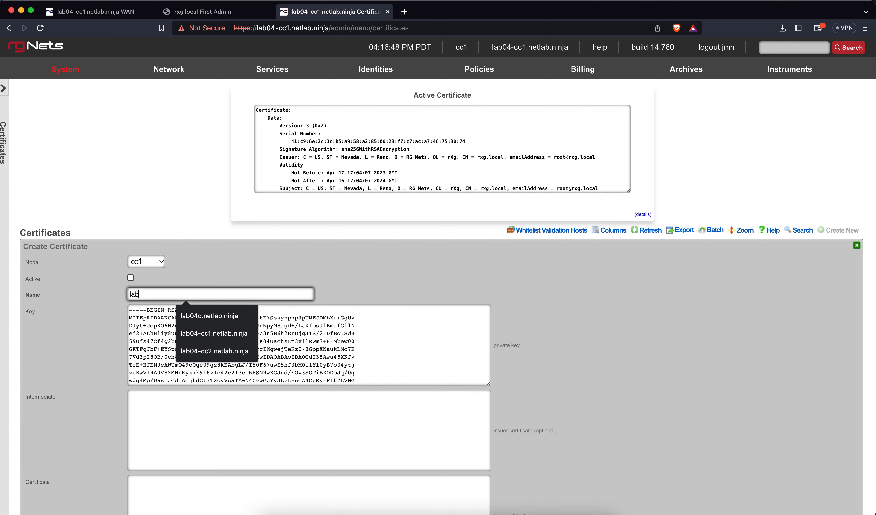
type("04-cc1.n")
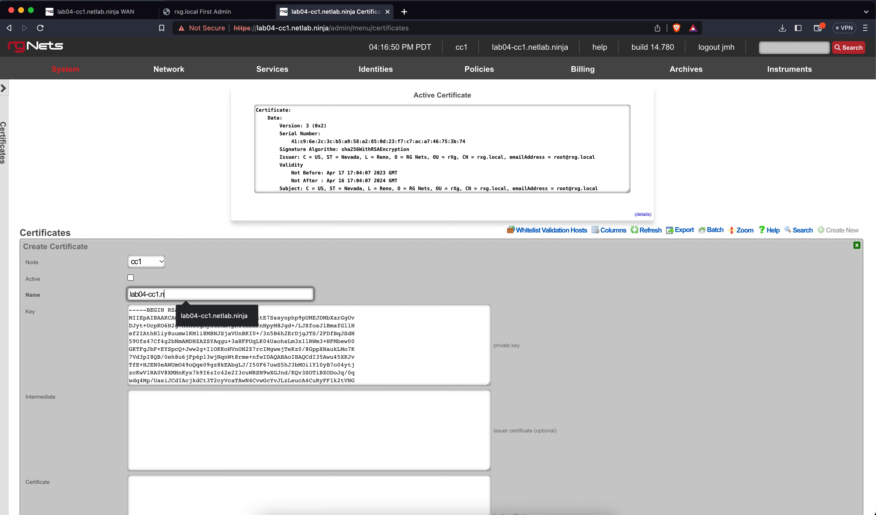
type("etlab.ninja")
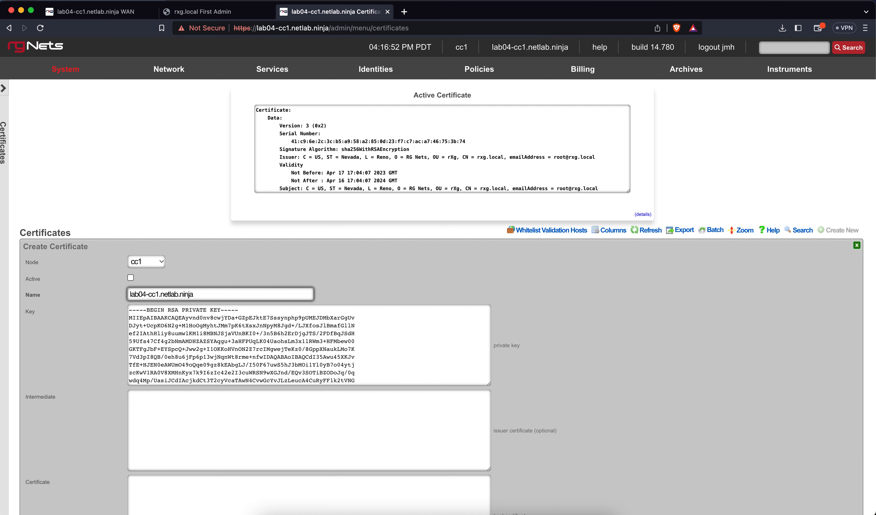
key("super+a")
scroll(95, 386, "down", 5)
scroll(95, 386, "down", 10)
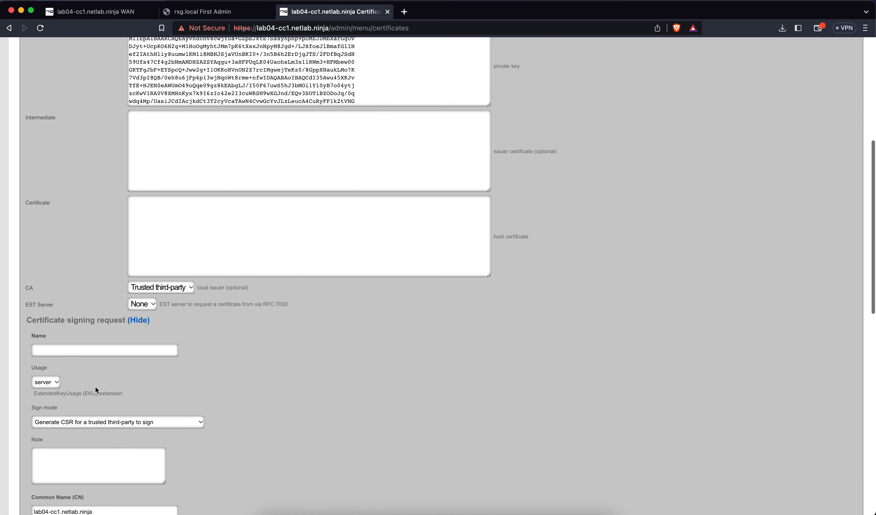
scroll(95, 386, "down", 3)
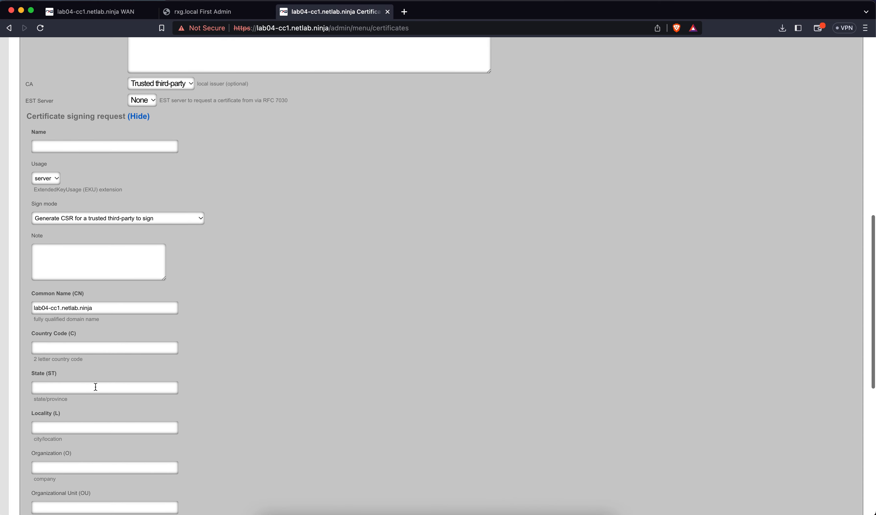
left_click(74, 142)
key("Down")
key("Return")
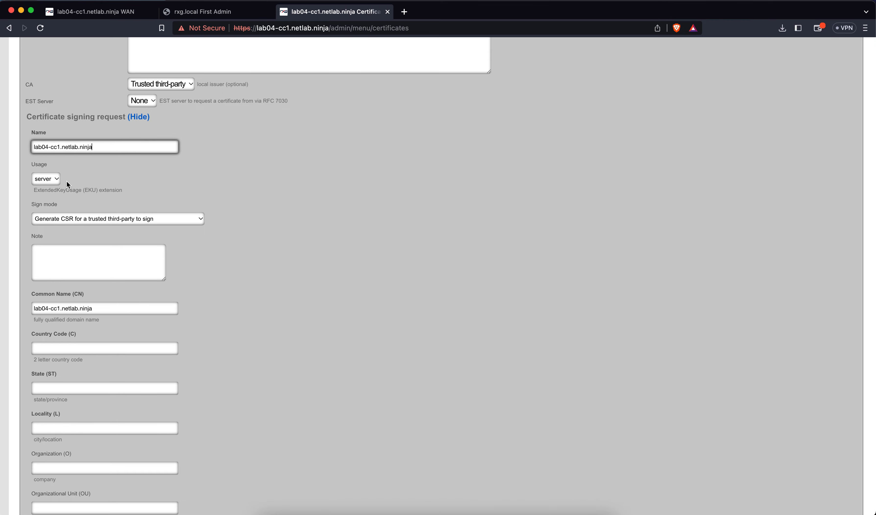
Step: Set Sign mode to Let's Encrypt with subject country US, state Nevada, locality Reno
left_click(147, 219)
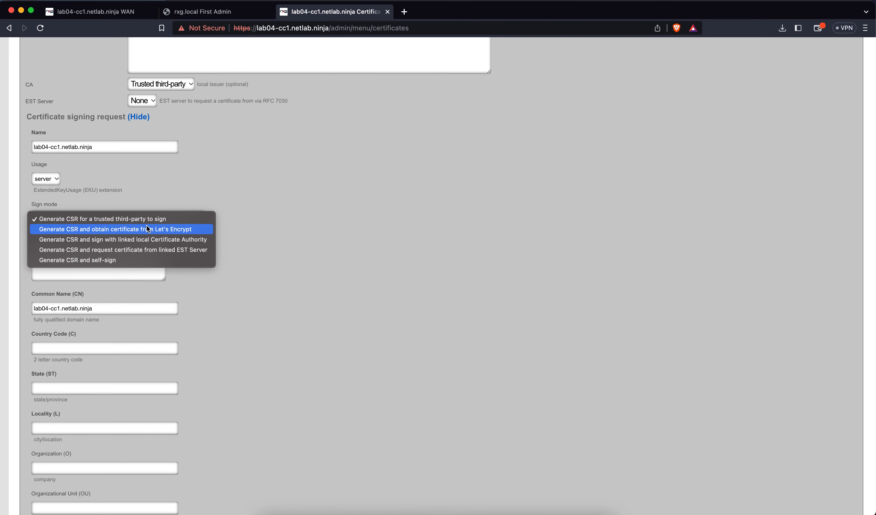
left_click(148, 229)
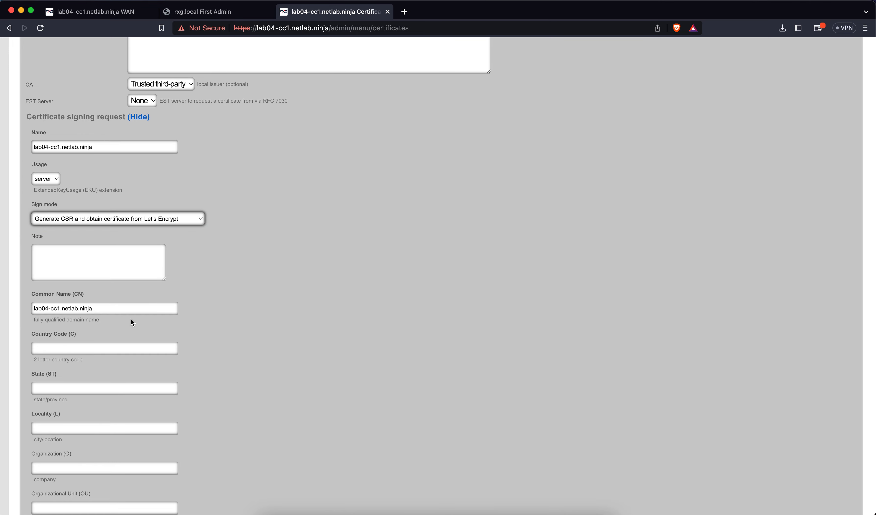
scroll(130, 318, "down", 3)
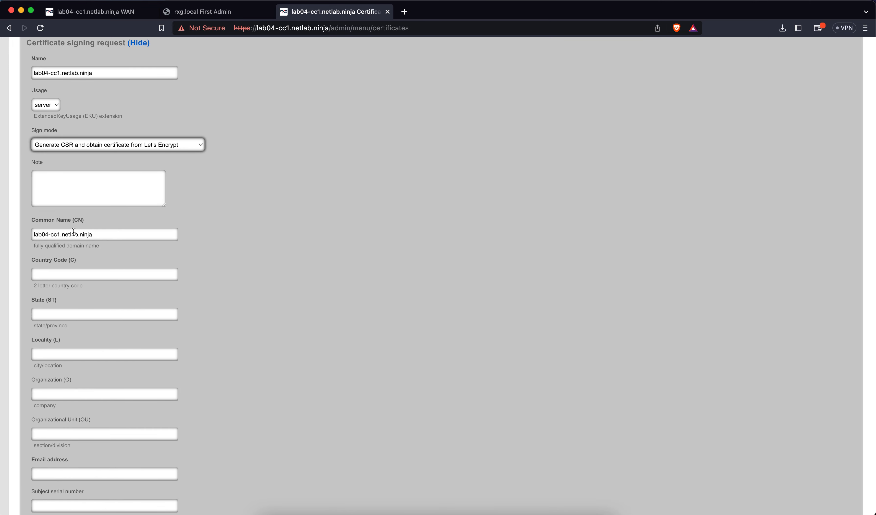
left_click(62, 278)
type("US")
key("Tab")
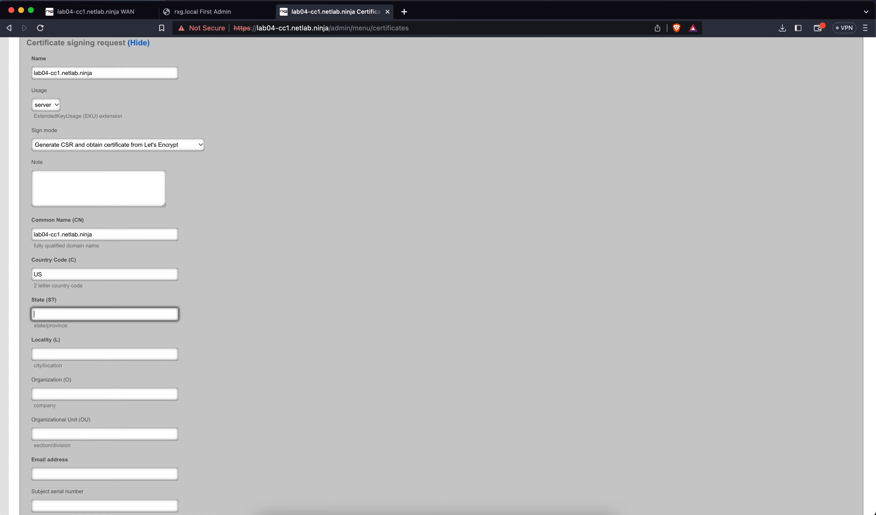
type("Nevada")
left_click(65, 353)
type("Reno")
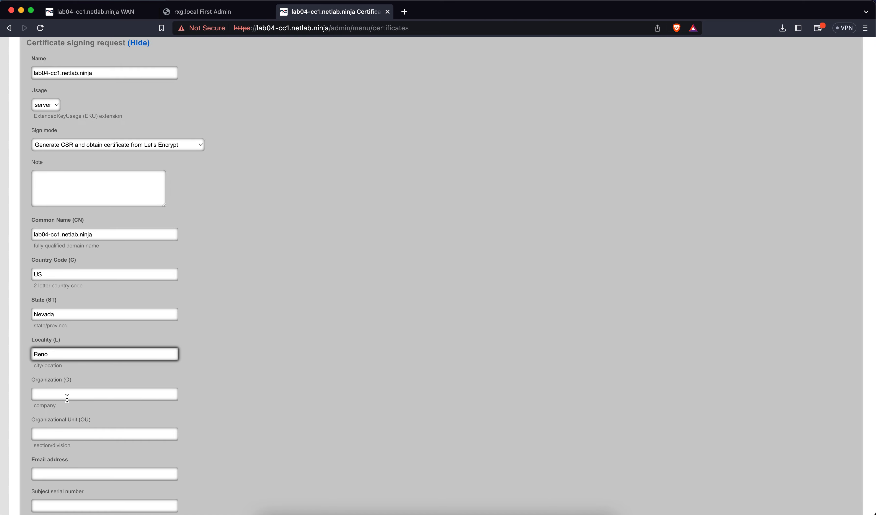
Step: Fill in the contact e-mail and create the cc1 certificate
scroll(69, 392, "down", 5)
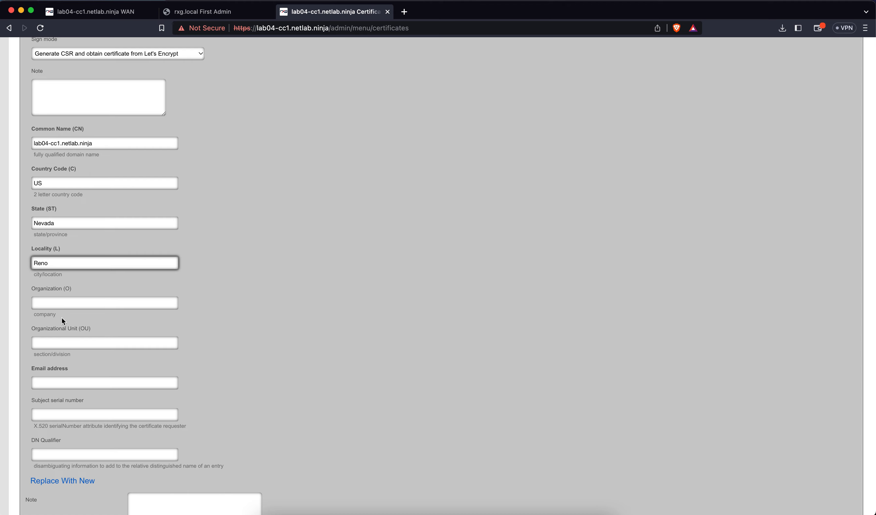
left_click(62, 341)
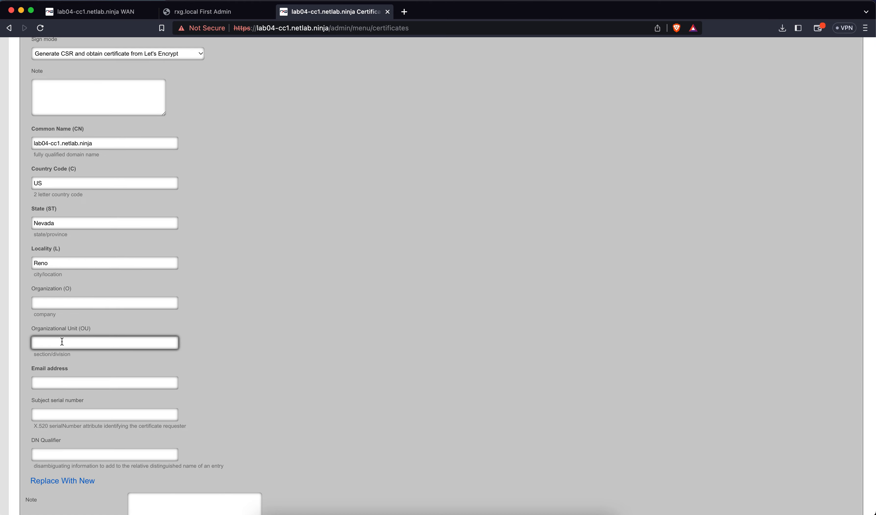
left_click(61, 377)
left_click(93, 402)
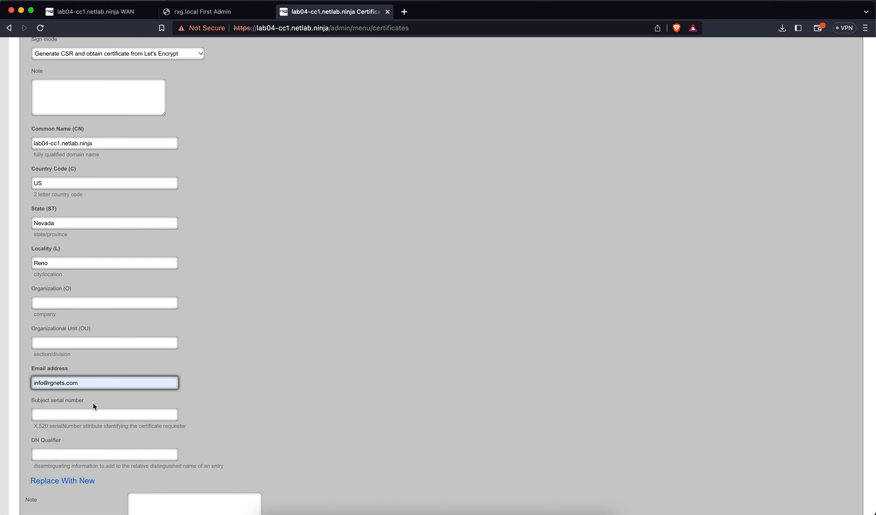
scroll(202, 350, "down", 2)
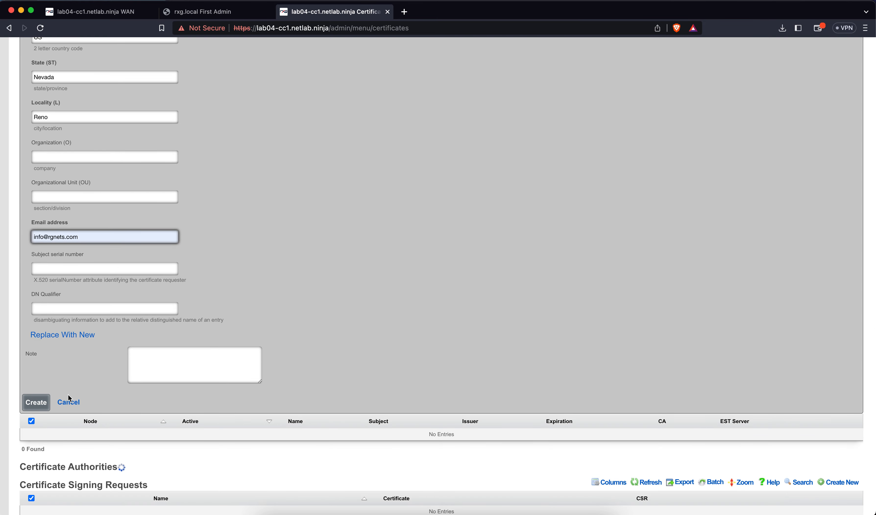
left_click(45, 405)
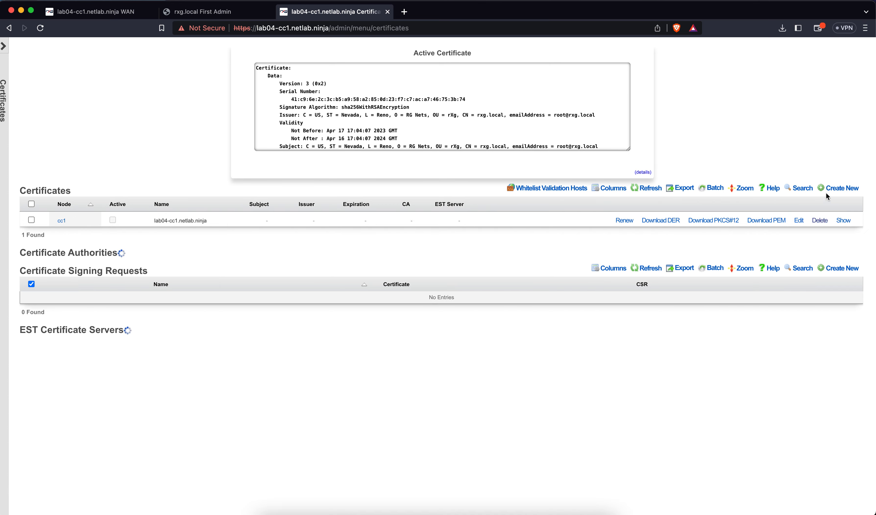
left_click(839, 189)
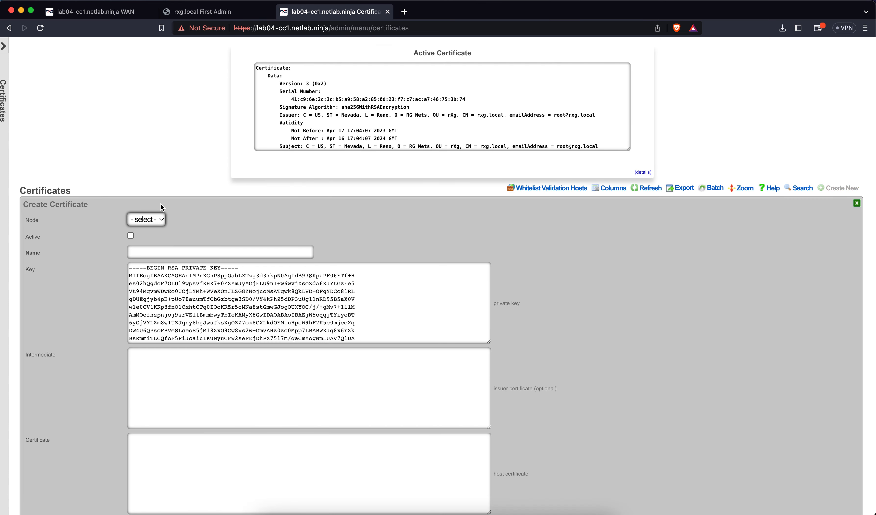
Step: Begin a cc2 certificate named lab04-cc2.netlab.ninja, pasting that name as the request name
left_click(155, 220)
left_click(155, 245)
left_click(150, 252)
type("lab")
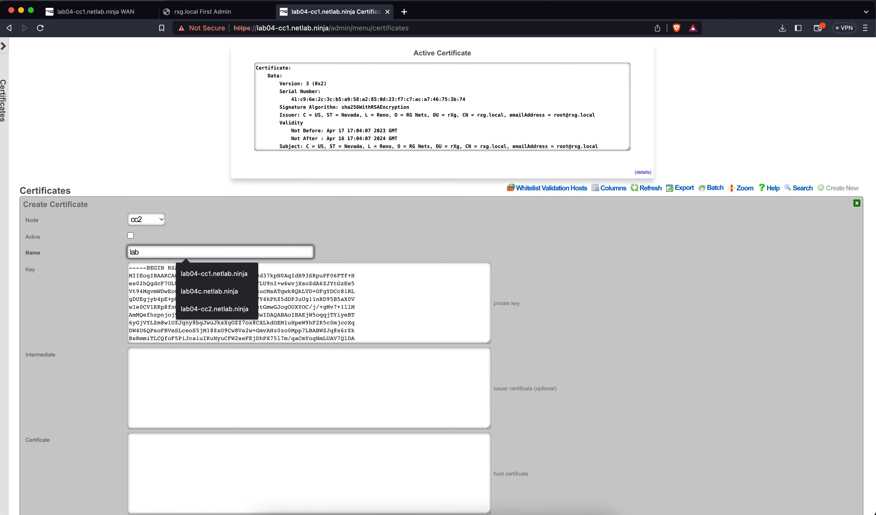
type("04-cc")
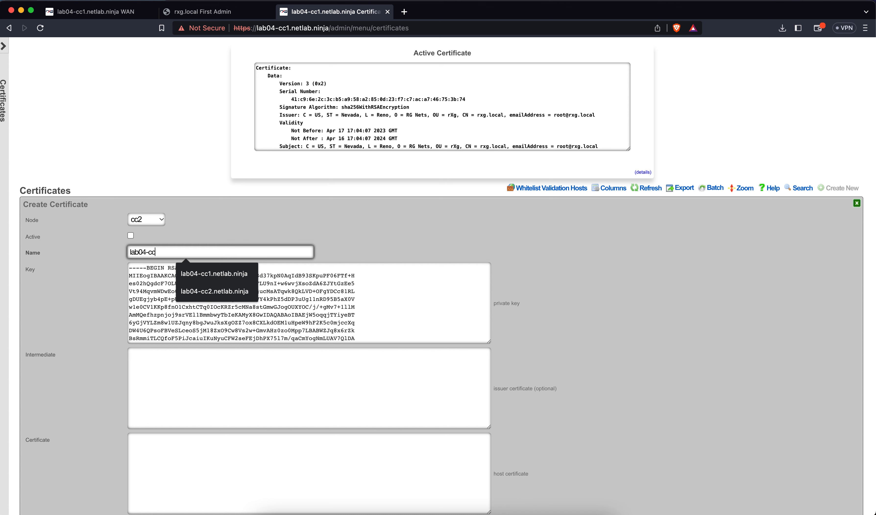
type("2.netlab.ninja")
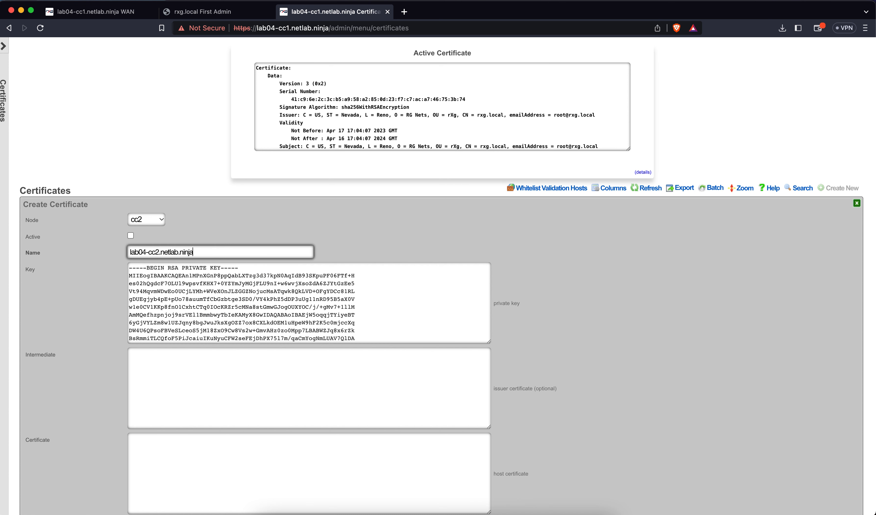
key("super+a")
key("super+c")
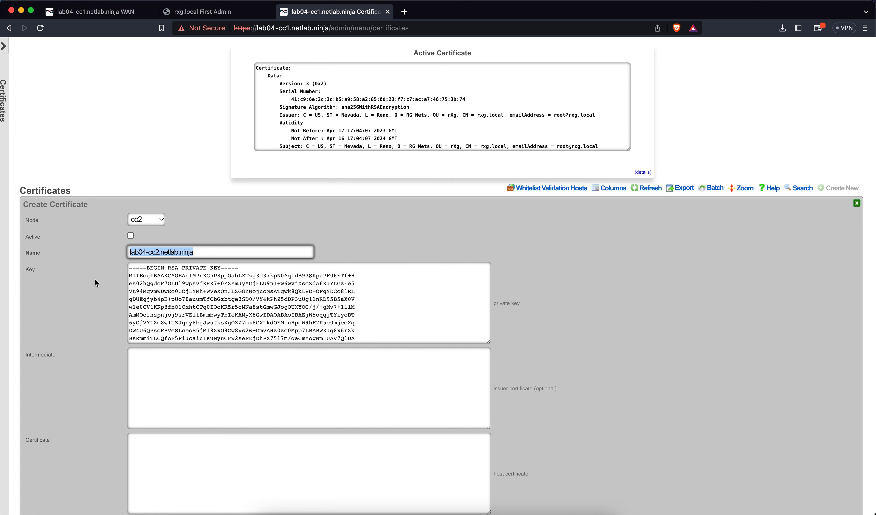
scroll(91, 293, "down", 10)
left_click(80, 260)
key("super+v")
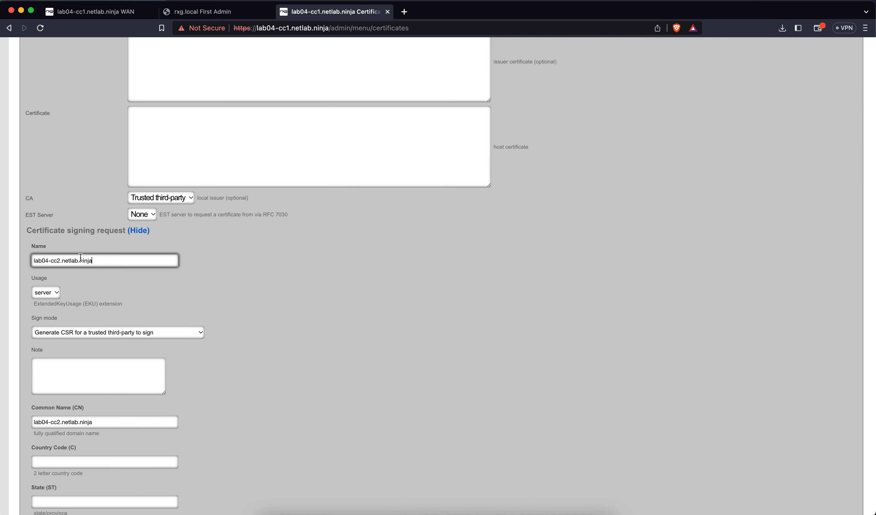
Step: Set Sign mode to Let's Encrypt with subject US, Nevada, Reno
left_click(76, 326)
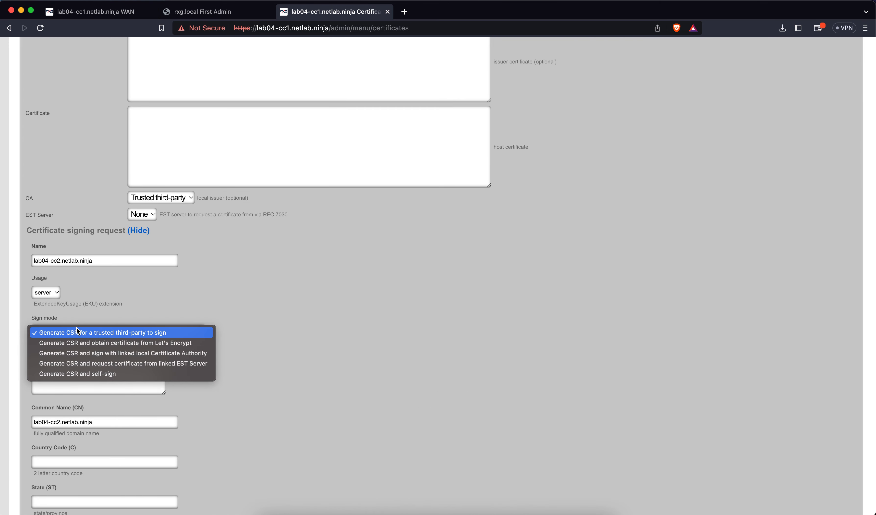
left_click(90, 341)
scroll(175, 356, "down", 4)
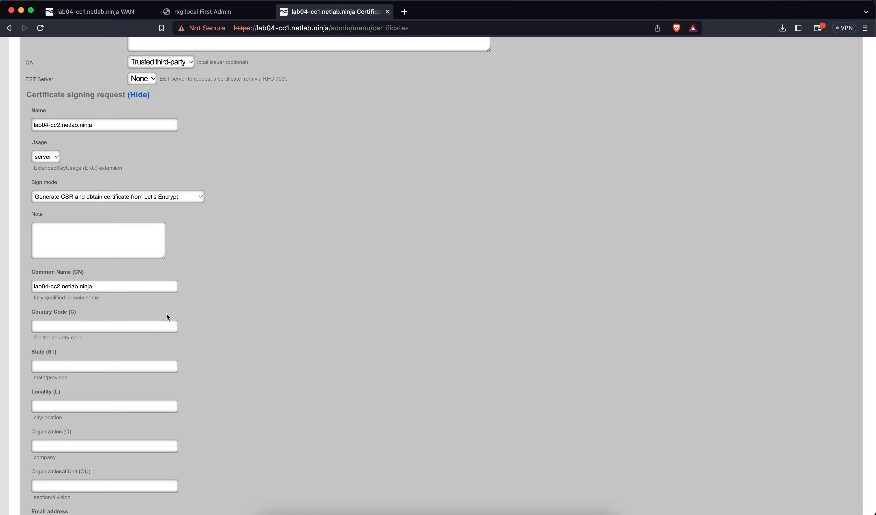
left_click(162, 321)
type("US")
key("Tab")
type("Nevada")
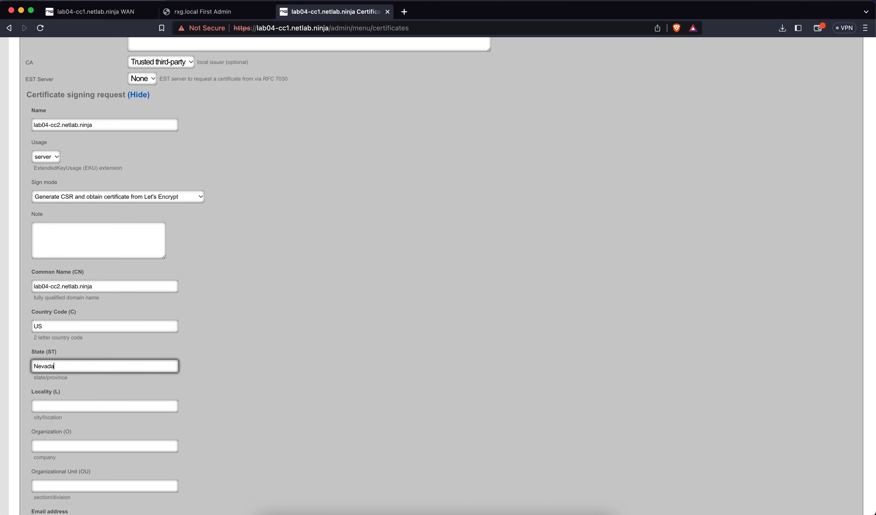
key("Tab")
type("Reno")
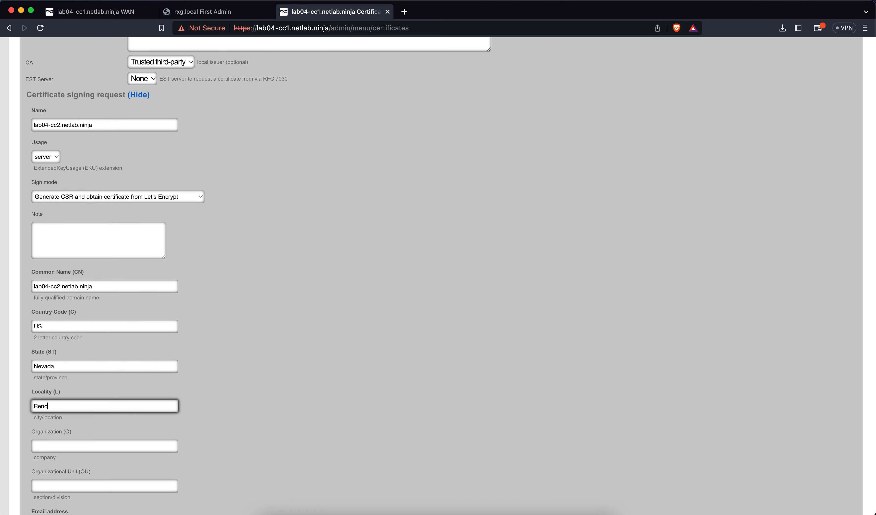
Step: Fill in the contact e-mail and create the cc2 certificate
scroll(188, 363, "down", 5)
left_click(106, 380)
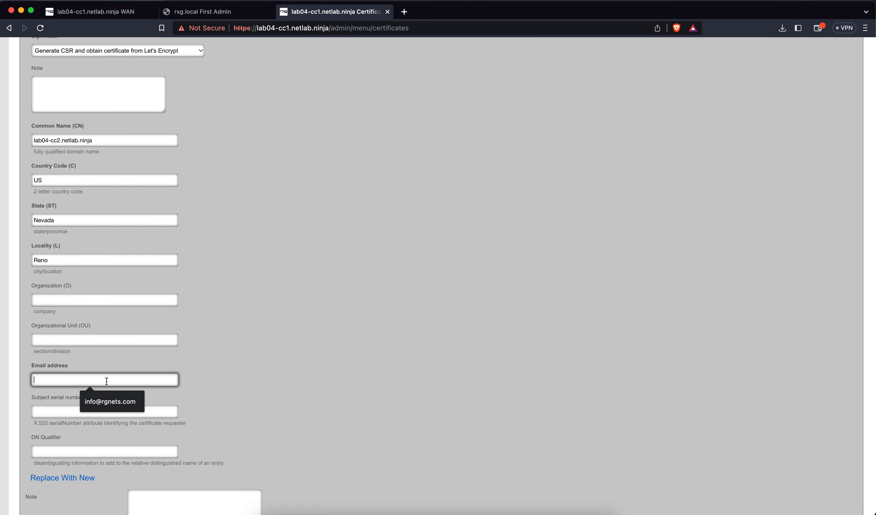
left_click(105, 393)
scroll(191, 392, "down", 4)
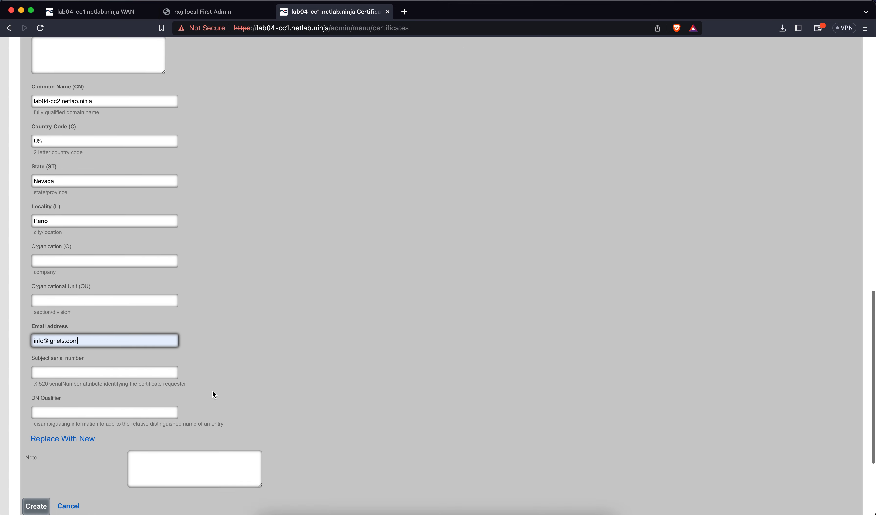
left_click(40, 423)
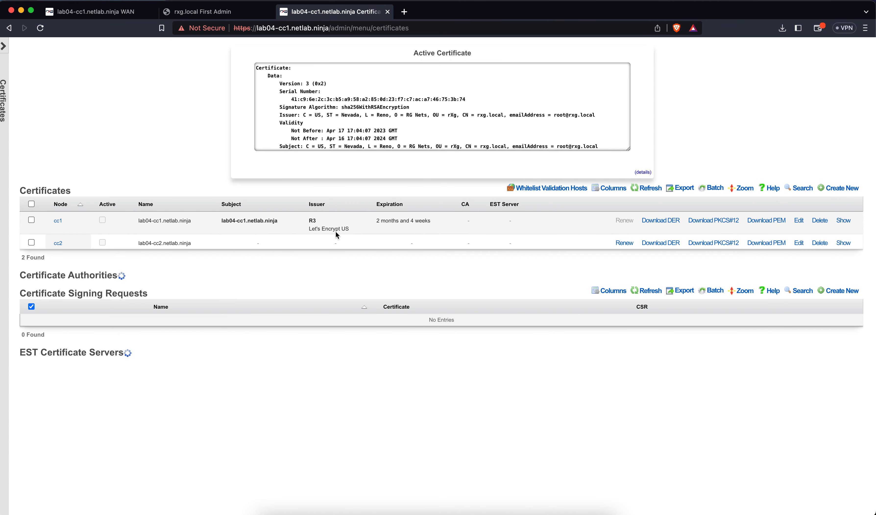
Step: Begin a certificate named lab04c.netlab.ninja, using that name for the signing request
left_click(842, 190)
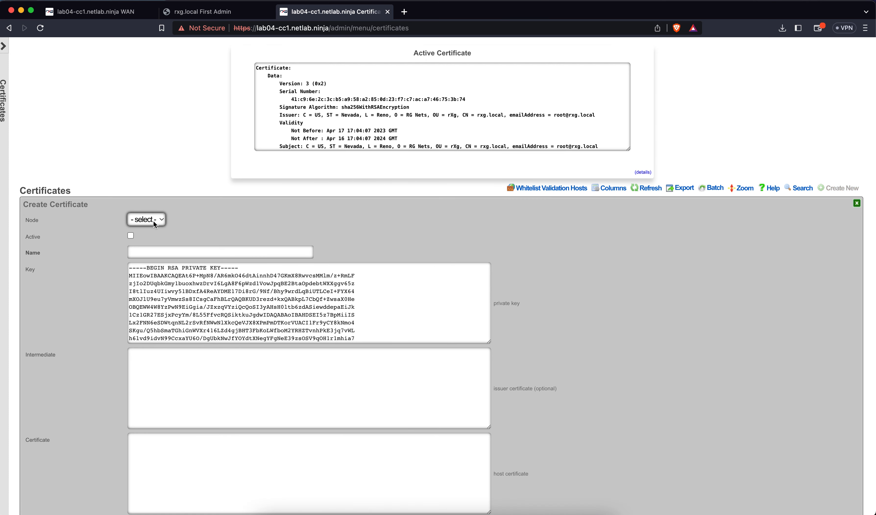
left_click(159, 247)
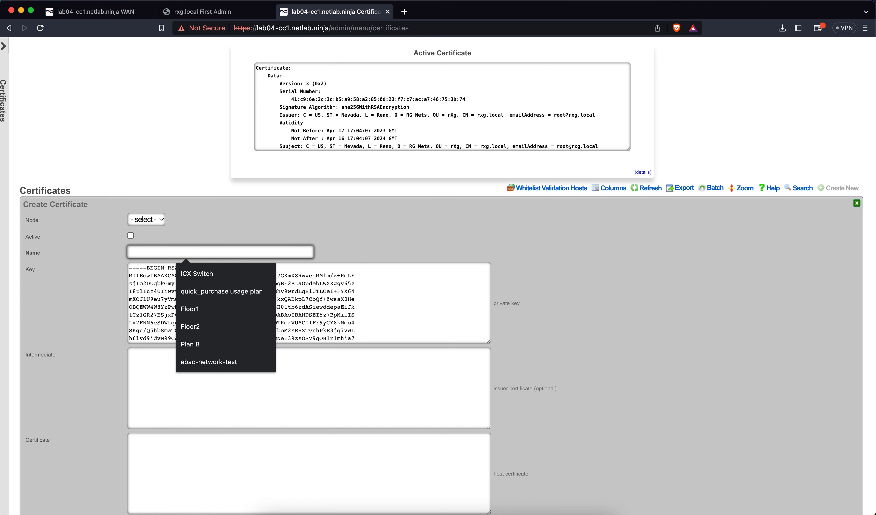
type("lab04c")
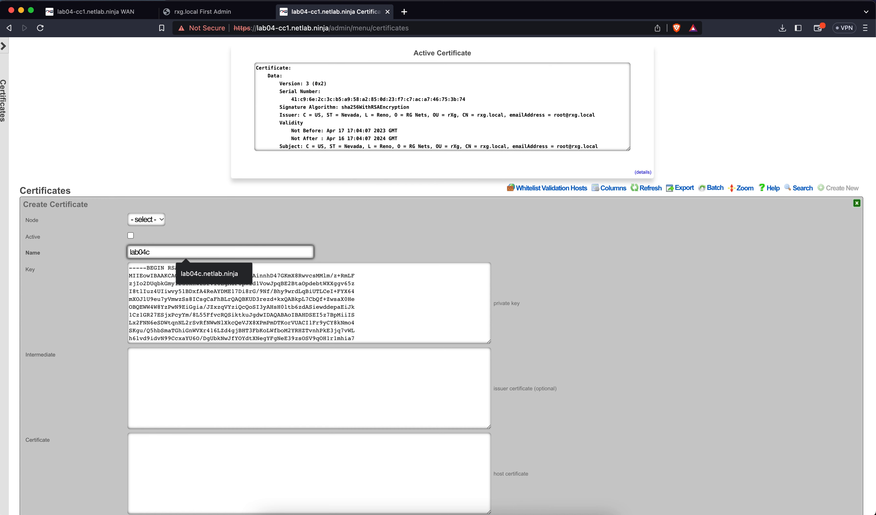
type(".netlab.ninja")
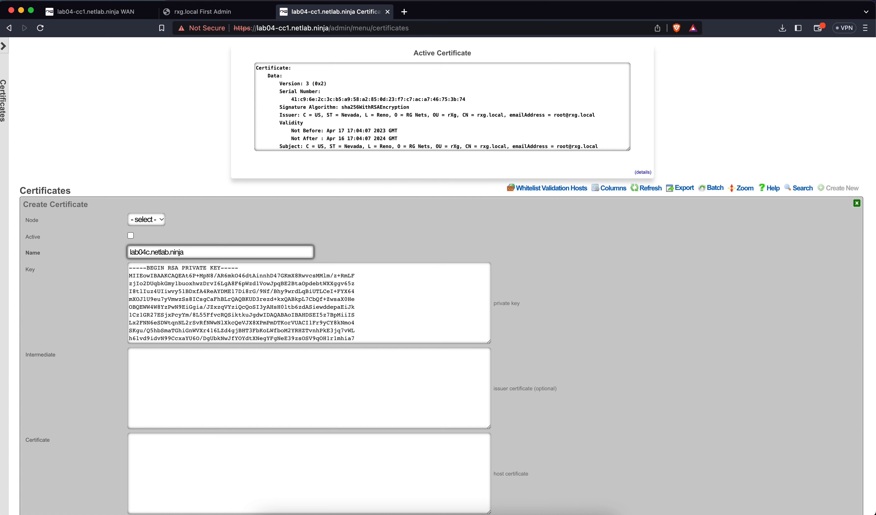
key("super+a")
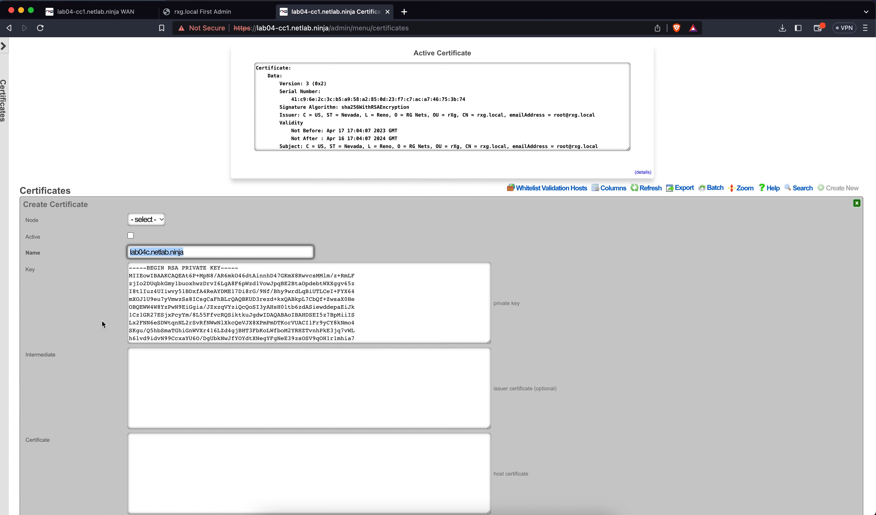
scroll(100, 321, "down", 6)
scroll(101, 324, "down", 1)
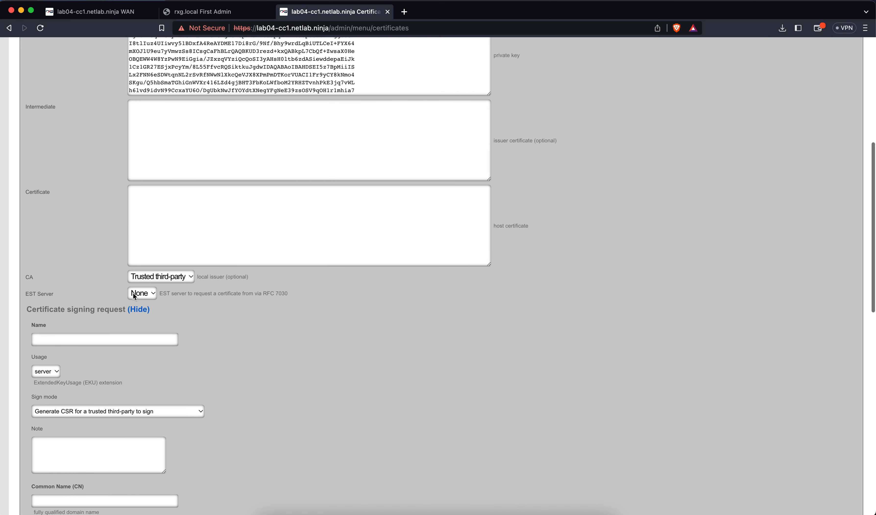
scroll(112, 342, "down", 3)
left_click(90, 260)
left_click(91, 285)
Step: Set Sign mode to Let's Encrypt with Common Name lab04c.netlab.ninja
left_click(100, 331)
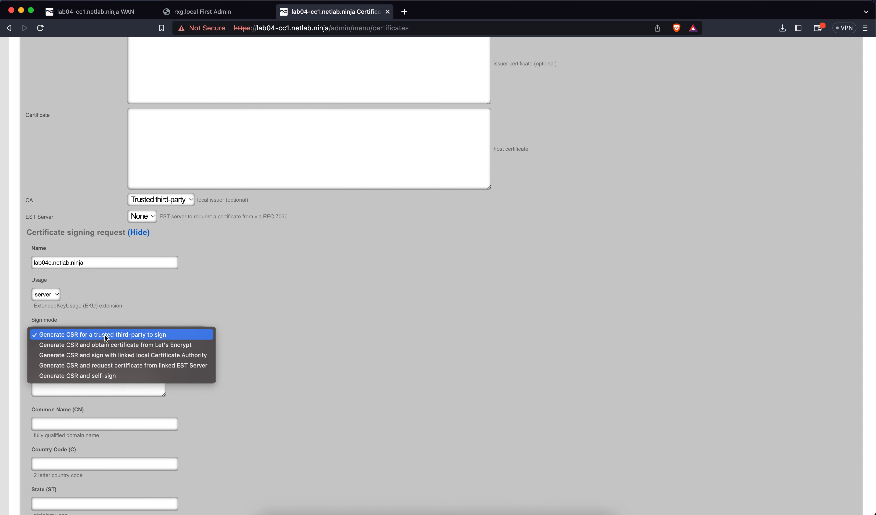
left_click(109, 343)
scroll(138, 398, "down", 4)
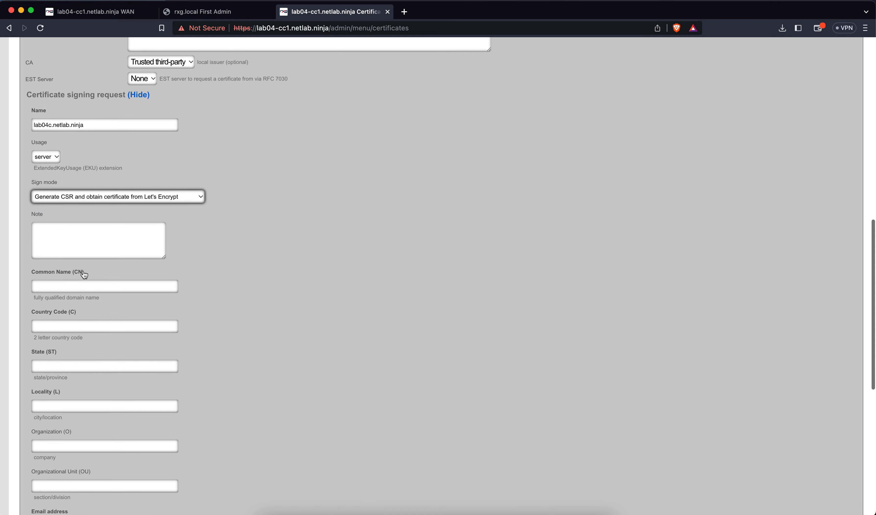
left_click(82, 286)
left_click(85, 326)
scroll(87, 332, "down", 3)
scroll(87, 332, "down", 1)
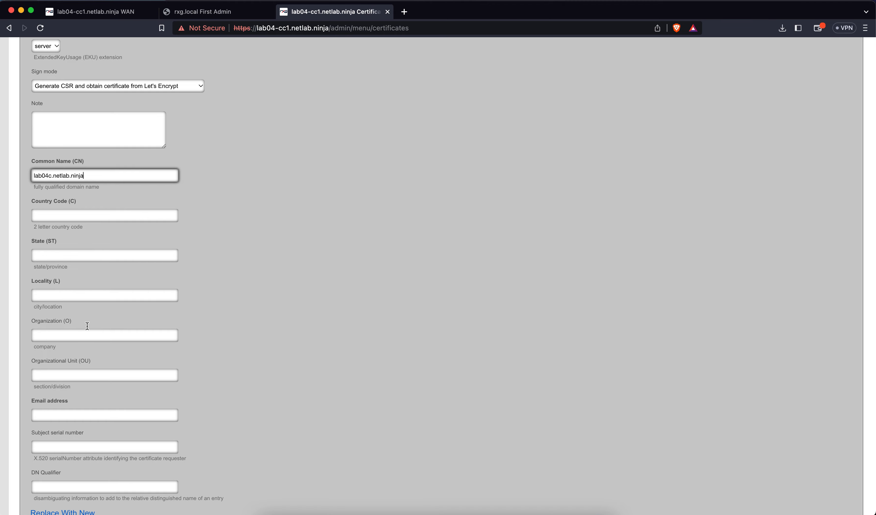
Step: Enter subject US, Nevada, Reno plus contact e-mail, and create the certificate
left_click(72, 220)
type("US")
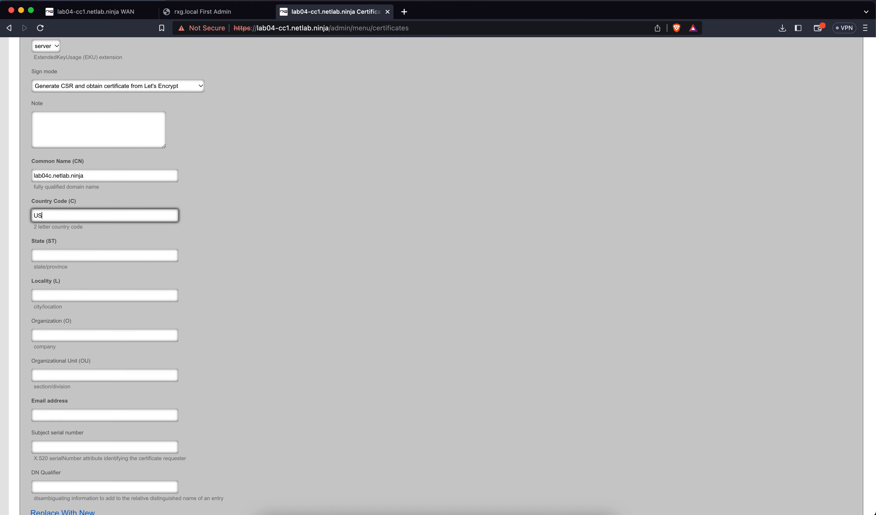
left_click(67, 252)
type("Nevada")
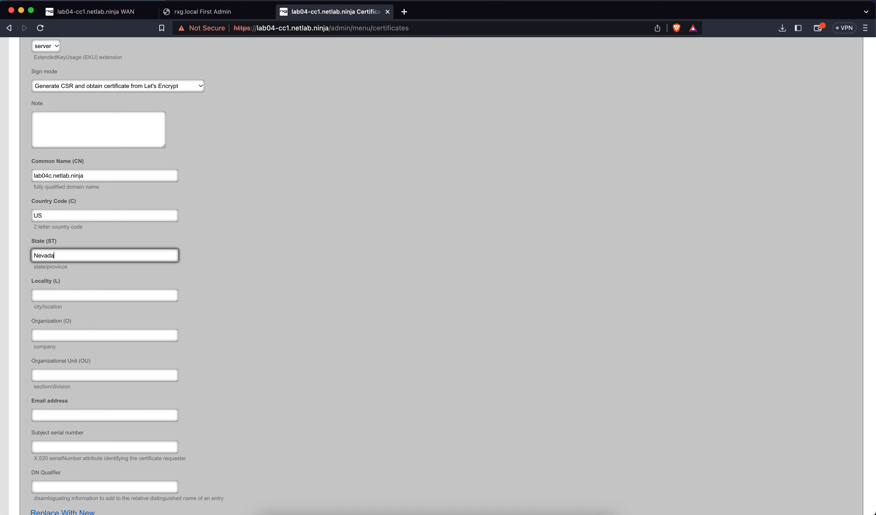
left_click(60, 290)
type("Reno")
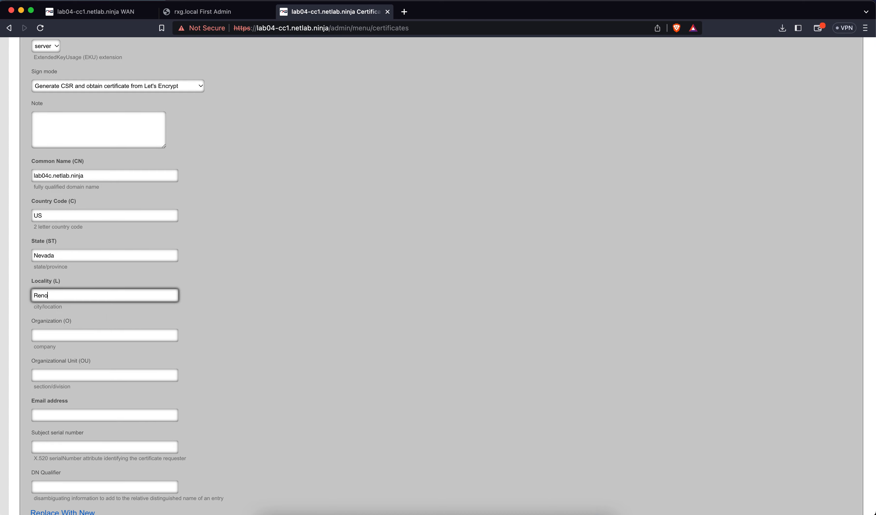
left_click(58, 415)
left_click(90, 439)
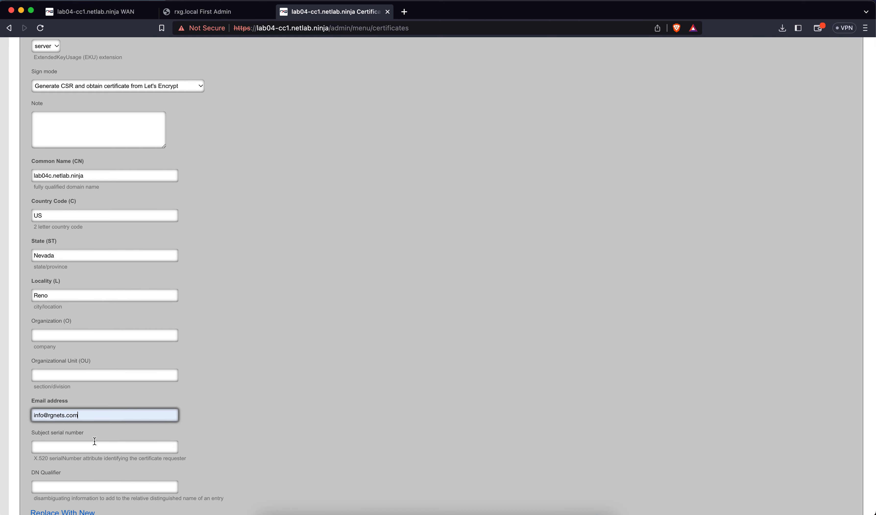
scroll(216, 404, "down", 3)
left_click(44, 469)
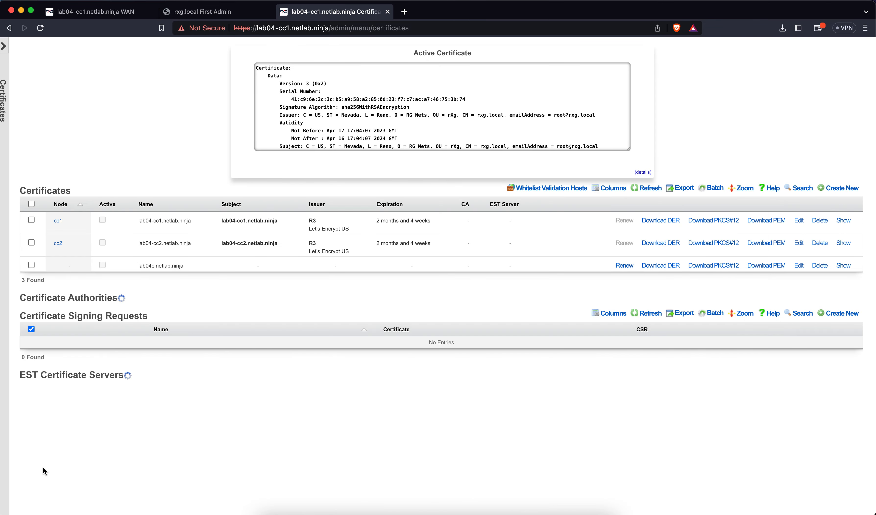
Step: Mark the lab04-cc2.netlab.ninja certificate Active and save it
left_click(798, 244)
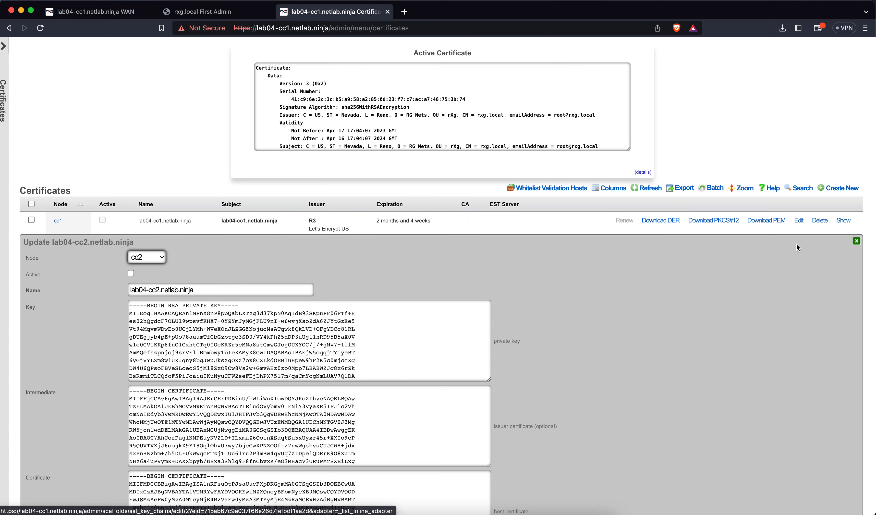
left_click(131, 273)
scroll(93, 330, "down", 20)
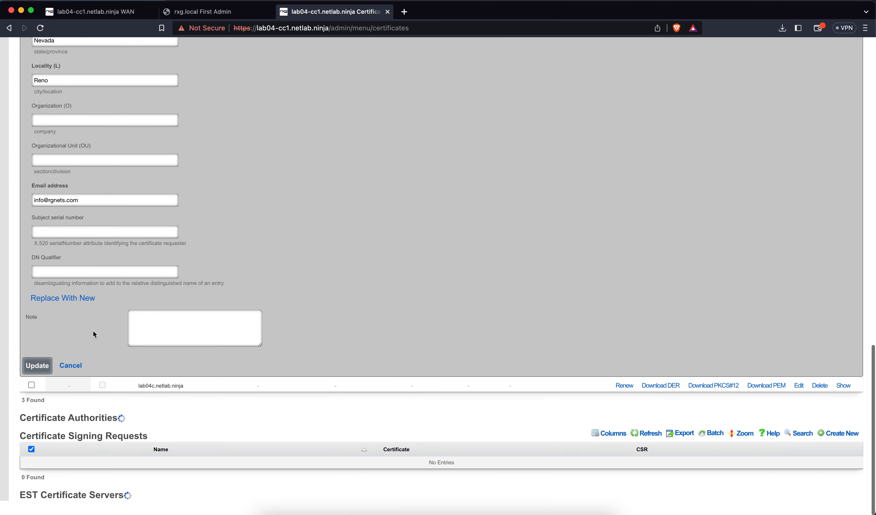
left_click(39, 381)
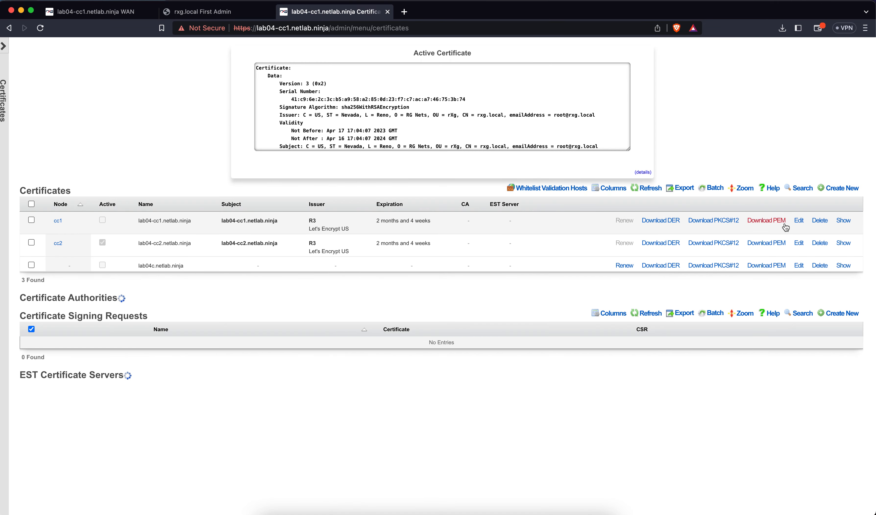
Step: Mark the lab04-cc1.netlab.ninja certificate Active and save it
left_click(798, 221)
left_click(130, 250)
scroll(89, 331, "down", 15)
right_click(89, 341)
left_click(34, 363)
left_click(40, 358)
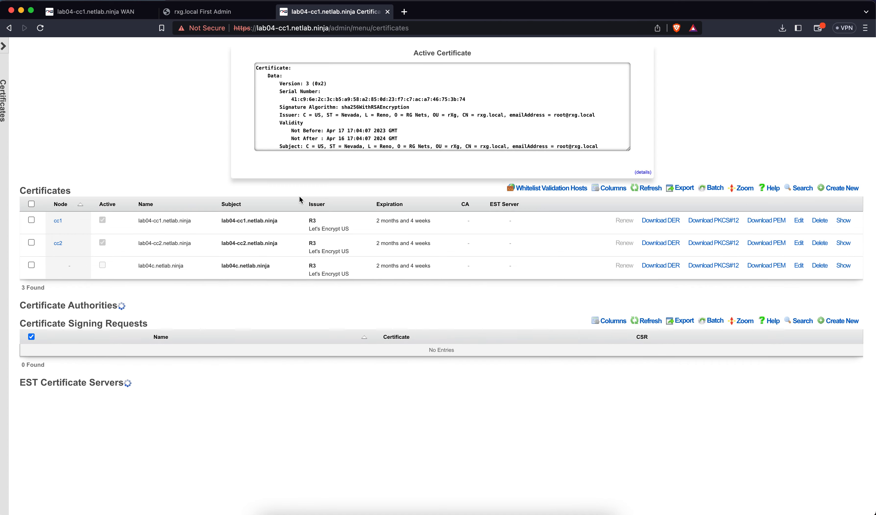
Step: Load lab04-cc1.netlab.ninja/admin in a new Brave tab
key("super+t")
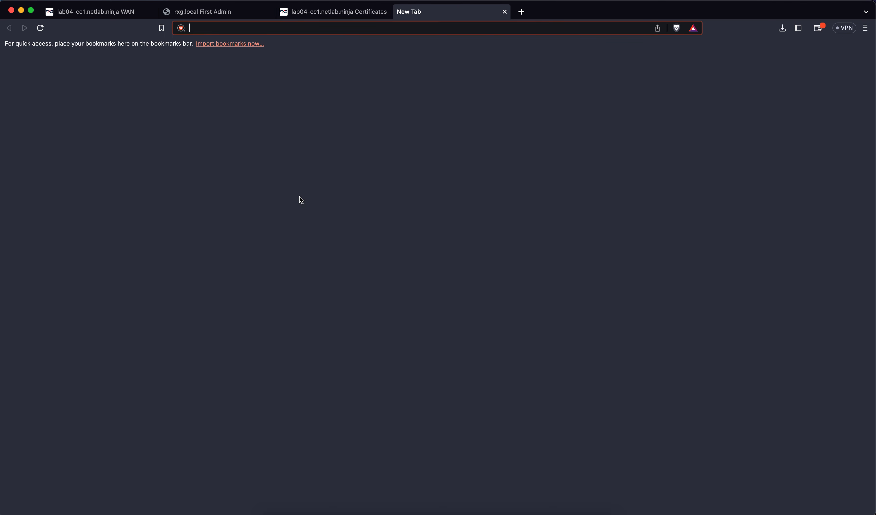
type("lab")
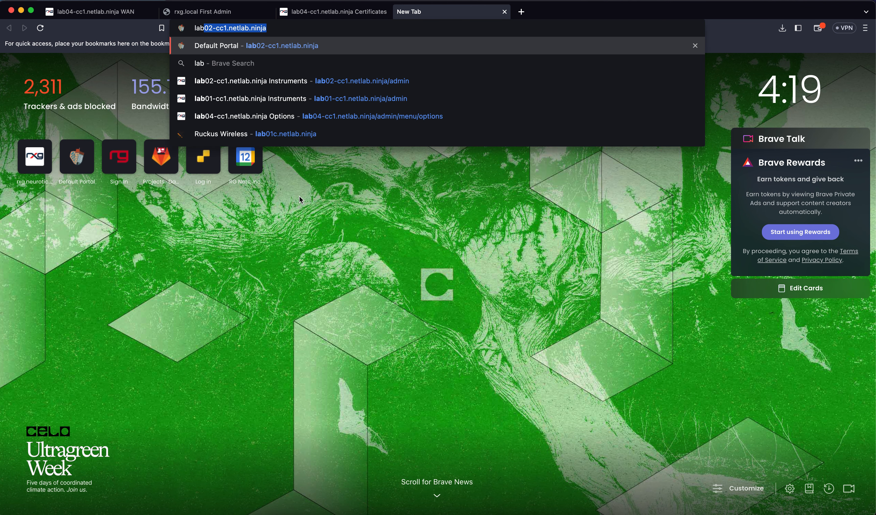
type("04-")
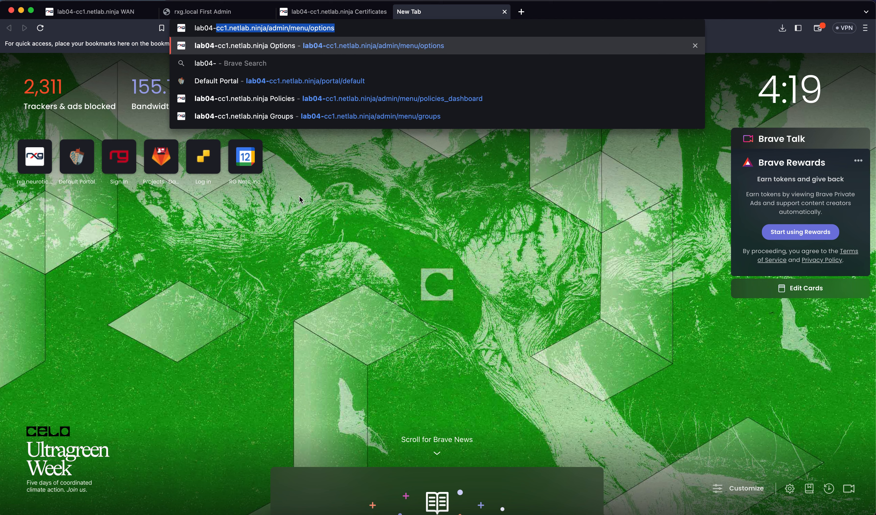
type("cc1.netlab.ninja/admin/me")
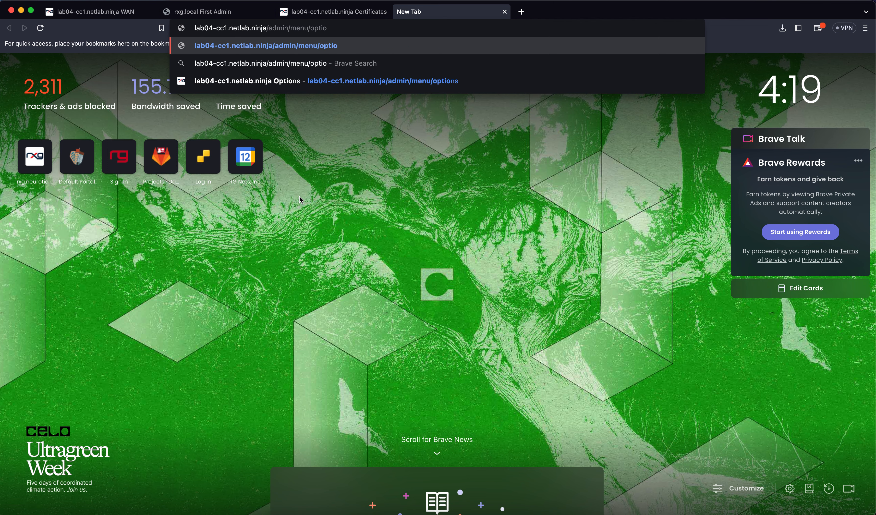
key("BackSpace")
key("BackSpace")
key("BackSpace")
key("Return")
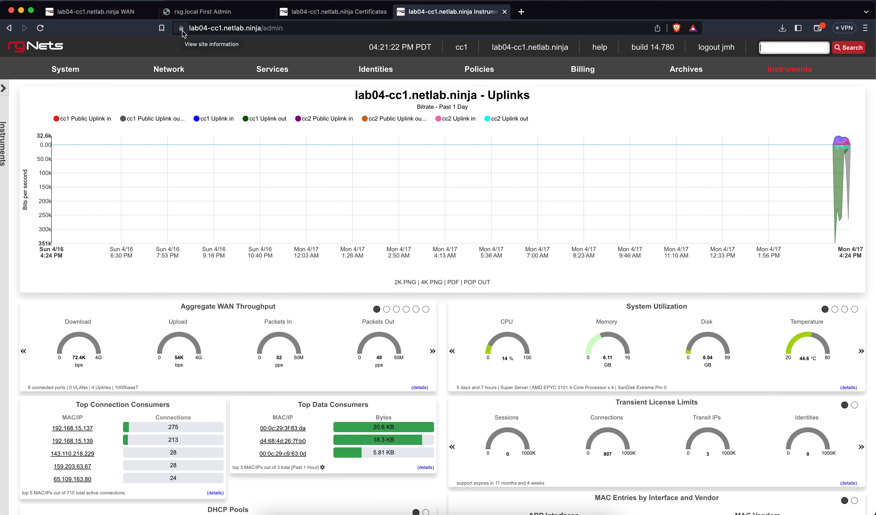
Step: Go to the Network > Wired page showing switches, switch fabrics and port profiles
mouse_move(194, 64)
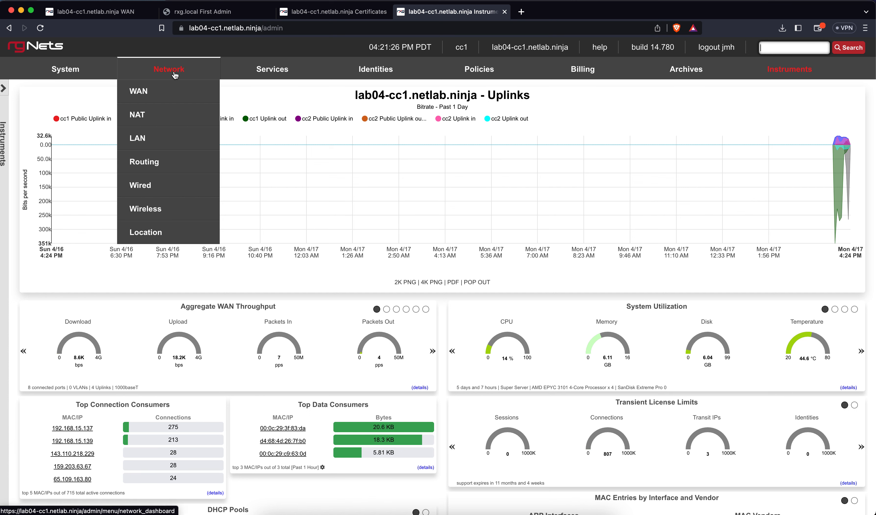
left_click(143, 186)
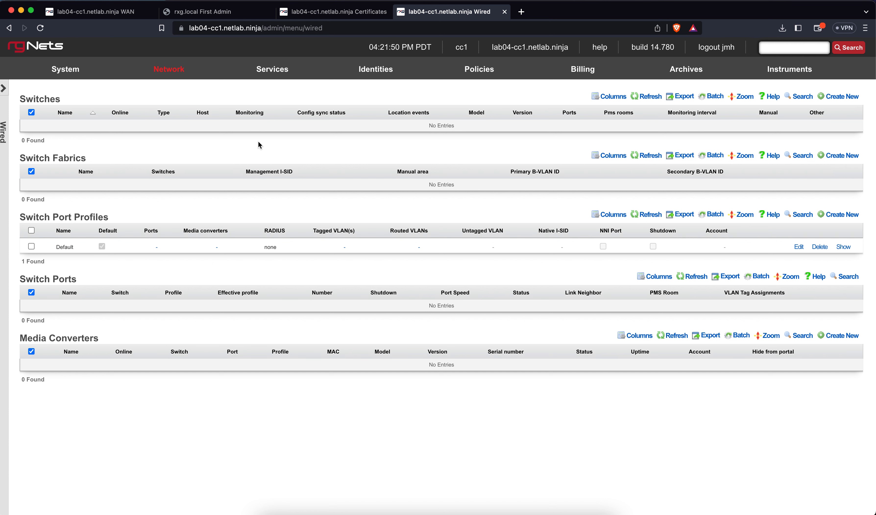
Step: Start a new switch named ICX of type RUCKUS ICX Switch at host 172.16.0.16
left_click(853, 99)
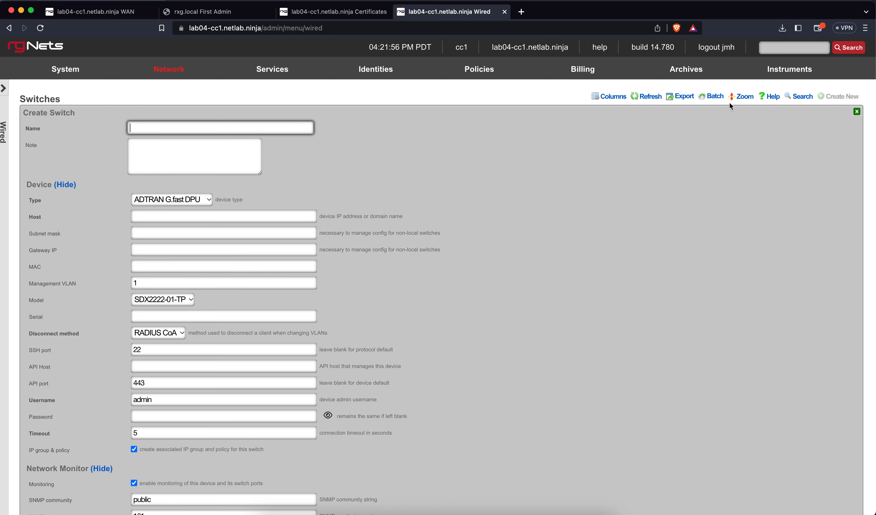
type("IC")
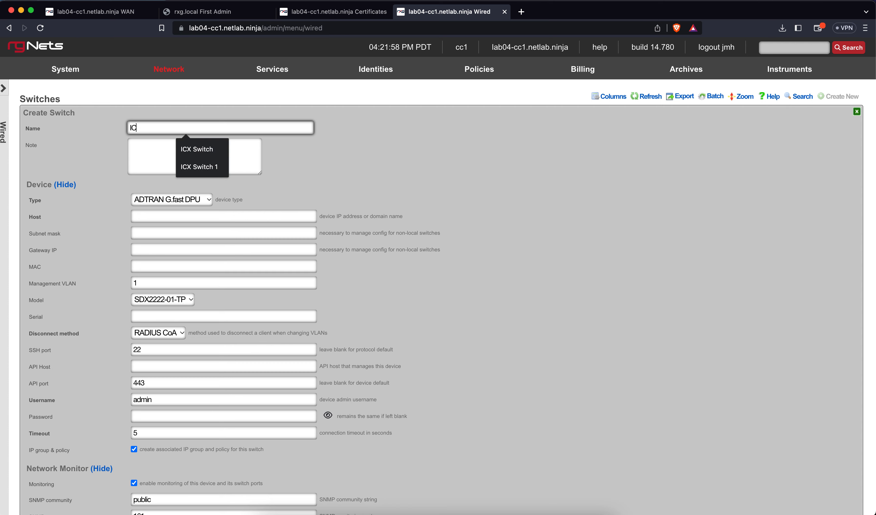
type("X")
left_click(122, 136)
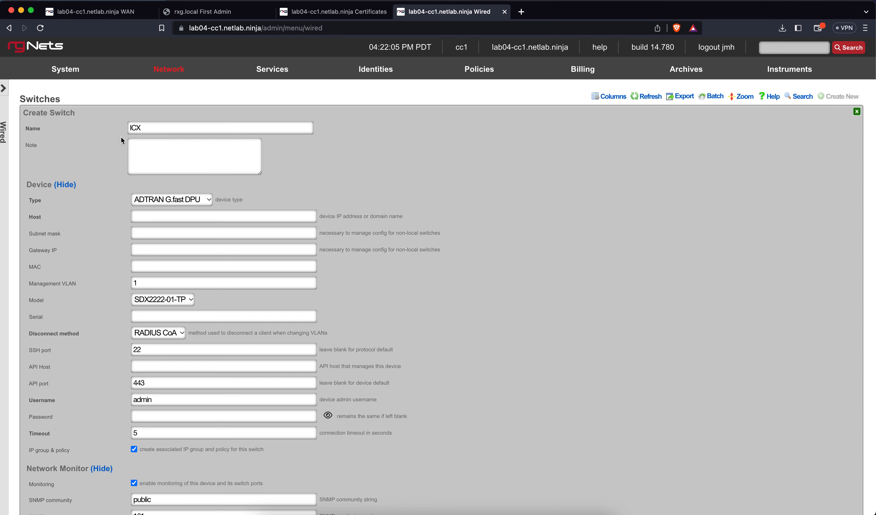
left_click(178, 200)
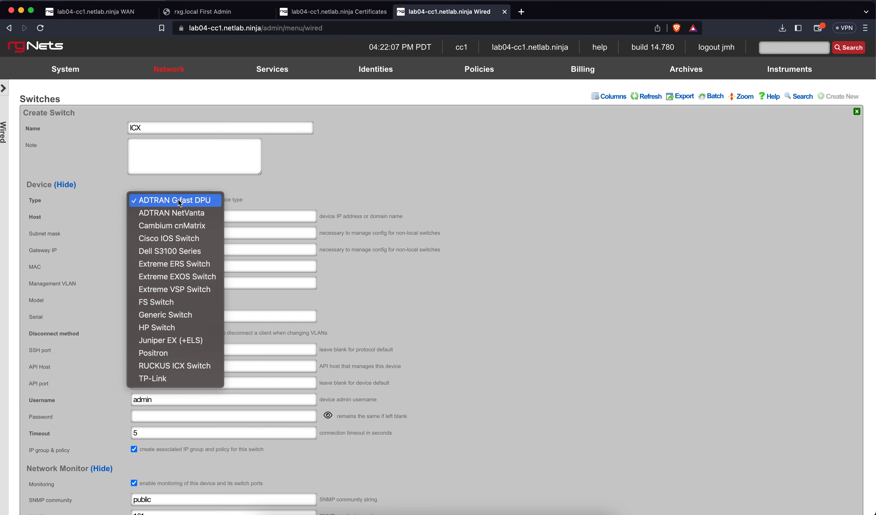
left_click(174, 362)
left_click(183, 217)
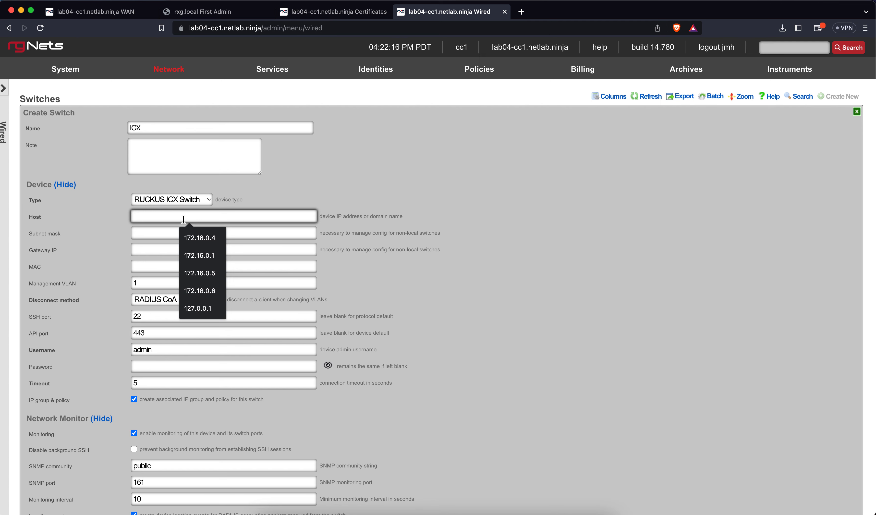
left_click(206, 293)
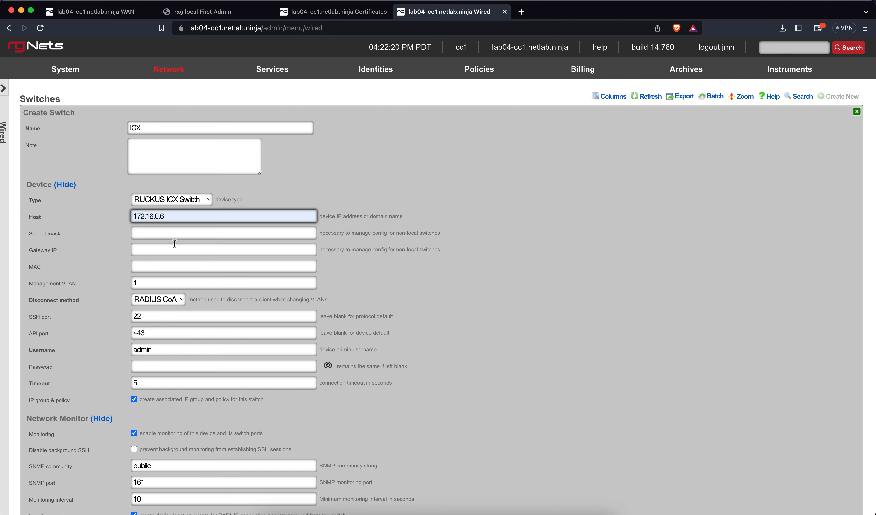
left_click(160, 215)
type("1")
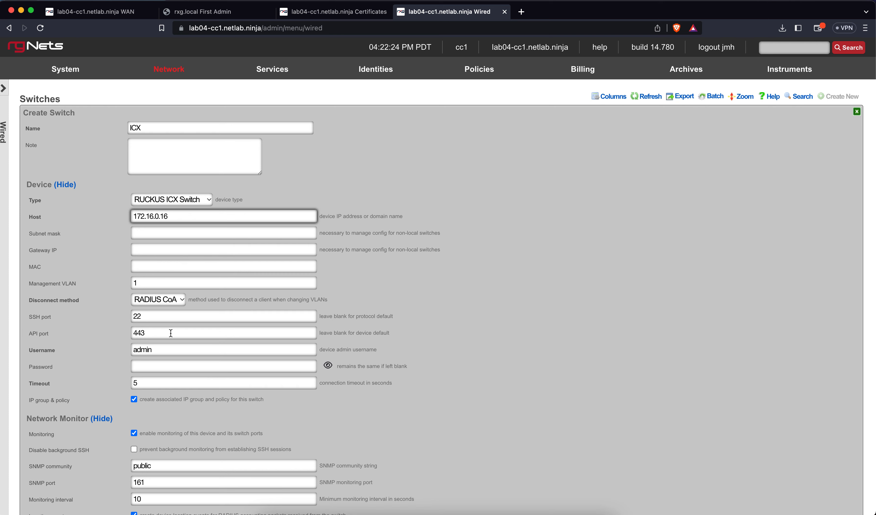
Step: Enter the switch's admin password and enable password, then create it
left_click(182, 365)
type("********")
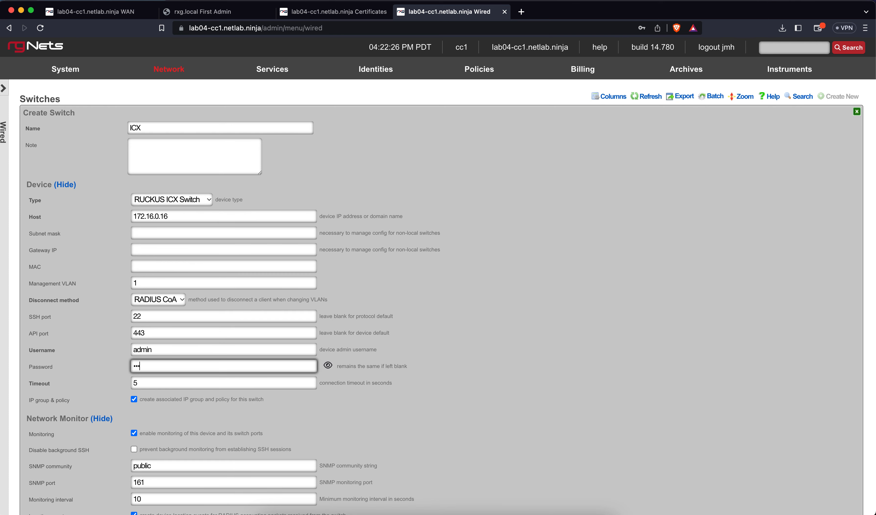
type("***")
scroll(277, 408, "down", 3)
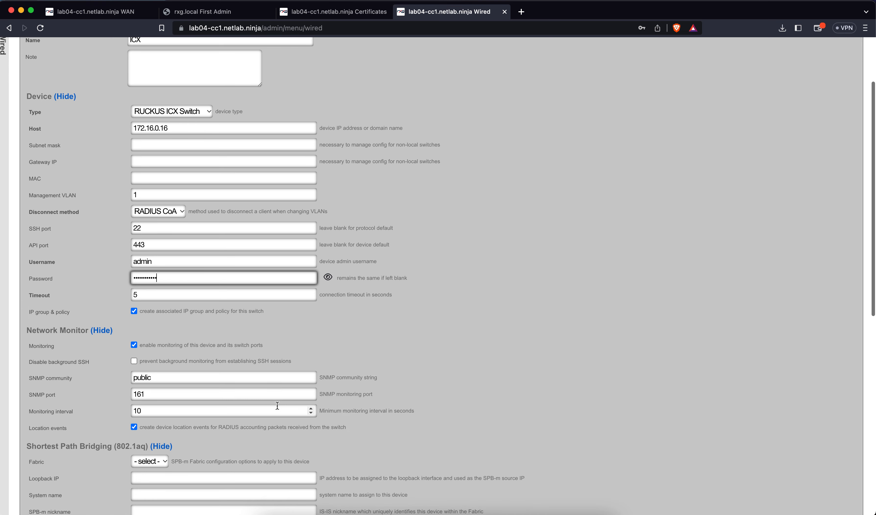
scroll(277, 405, "down", 3)
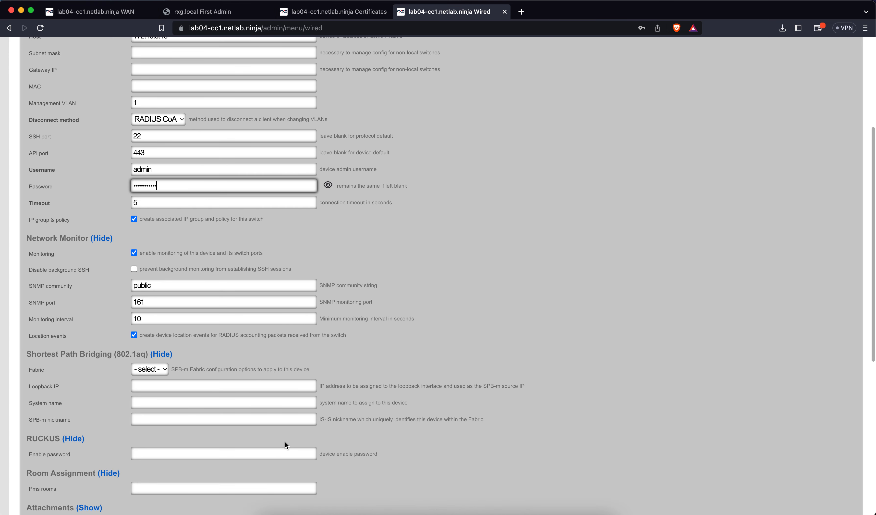
left_click(256, 454)
type("••••••")
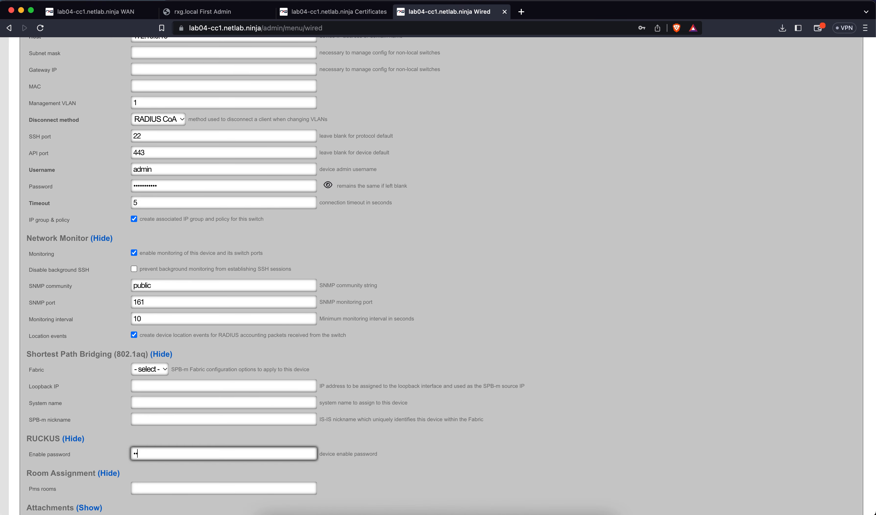
type("•••")
scroll(267, 397, "up", 5)
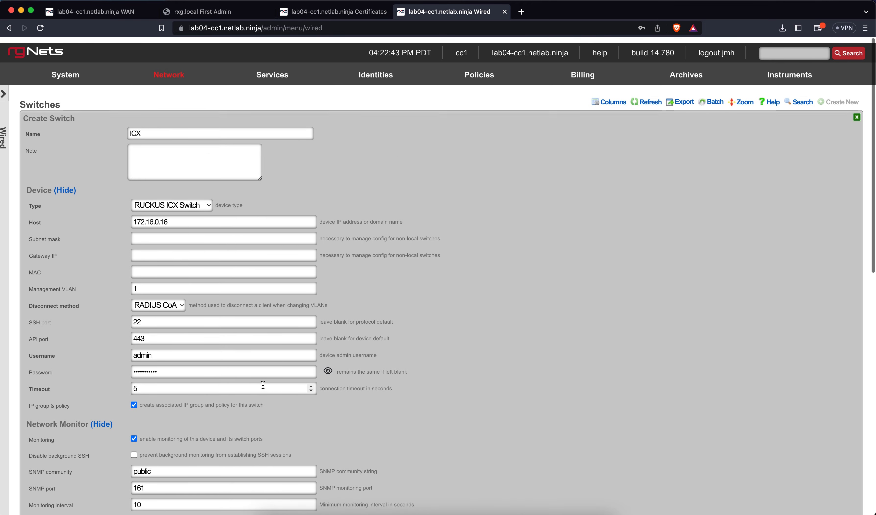
scroll(263, 385, "down", 9)
left_click(49, 398)
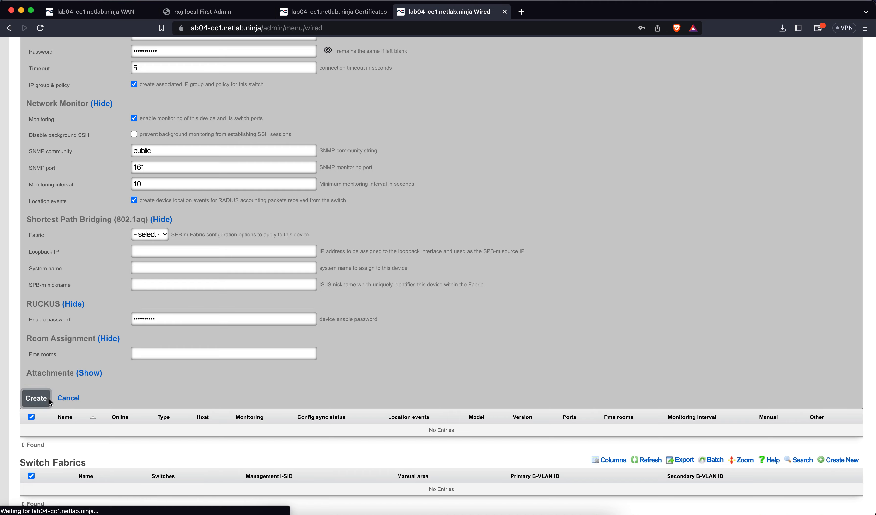
scroll(212, 371, "up", 7)
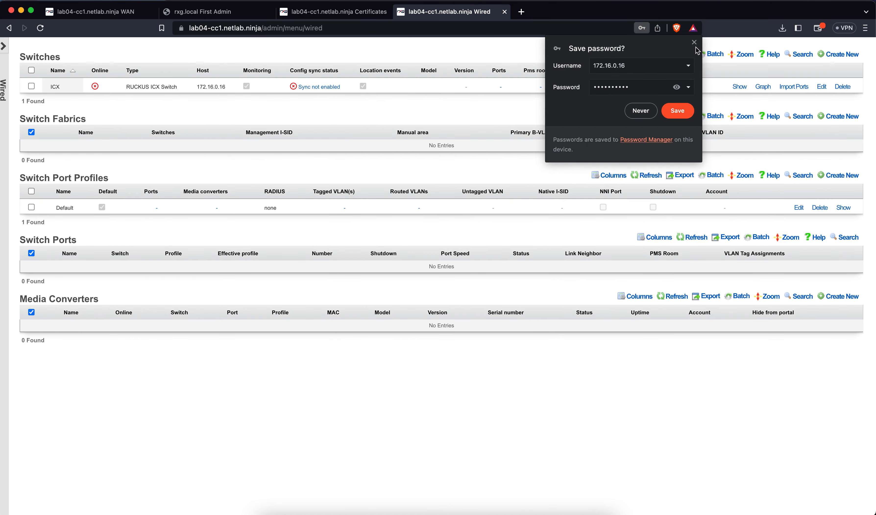
Step: Download the ICX bootstrap configuration to the Desktop as ICX_1681773778.txt
left_click(694, 42)
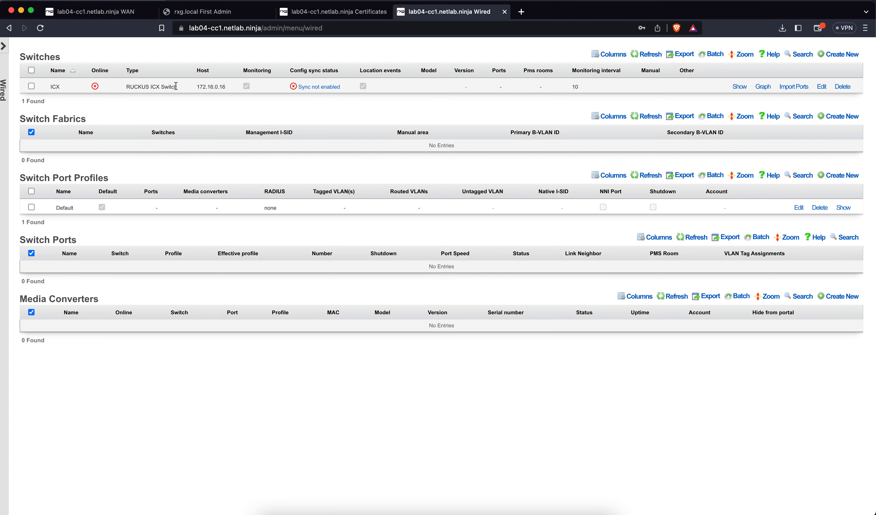
left_click(314, 89)
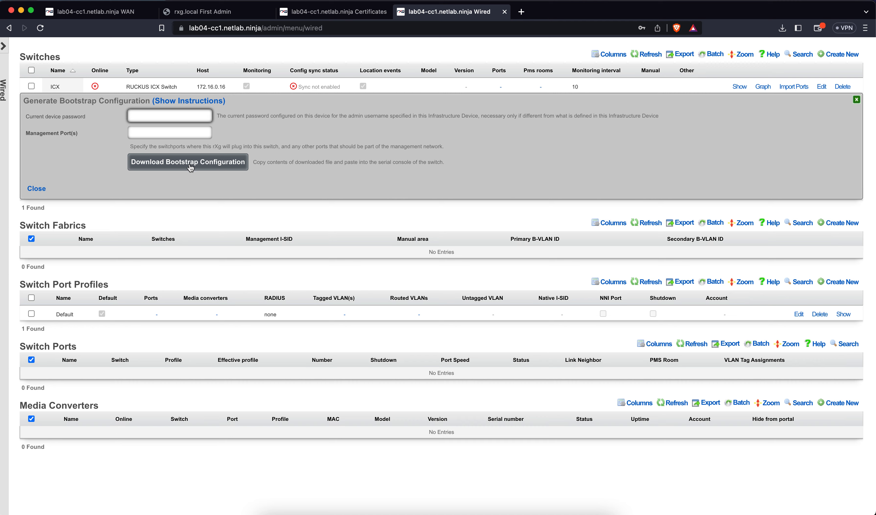
left_click(167, 171)
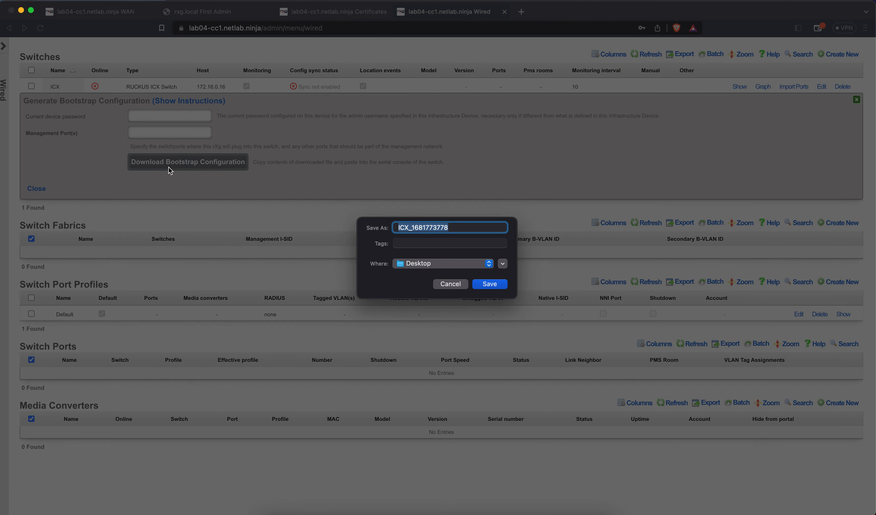
left_click(484, 284)
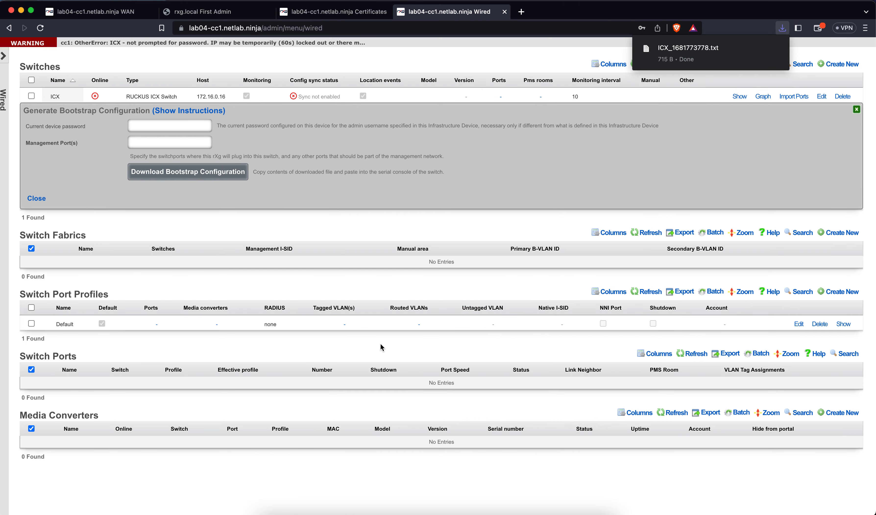
Step: Open ICX_1681773778.txt in TextEdit, enlarge the window, and select the 172.16.0.16 address
left_click(668, 57)
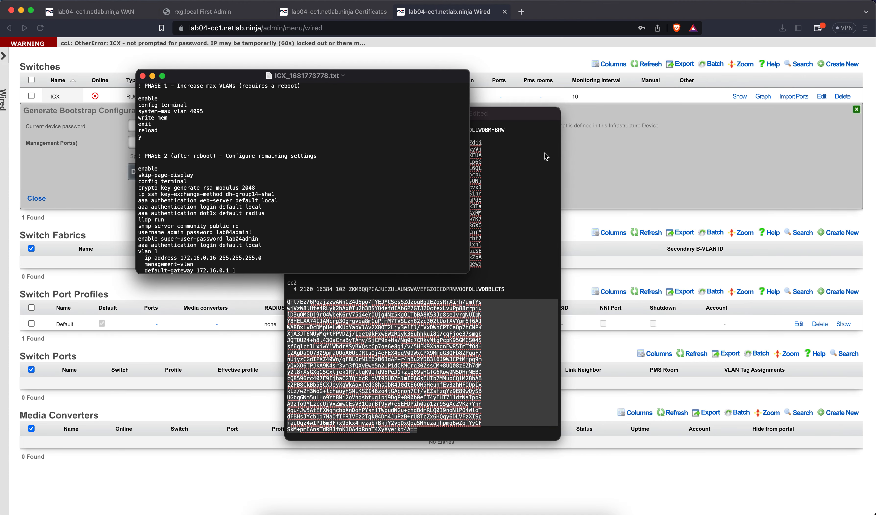
left_click_drag(362, 78, 410, 116)
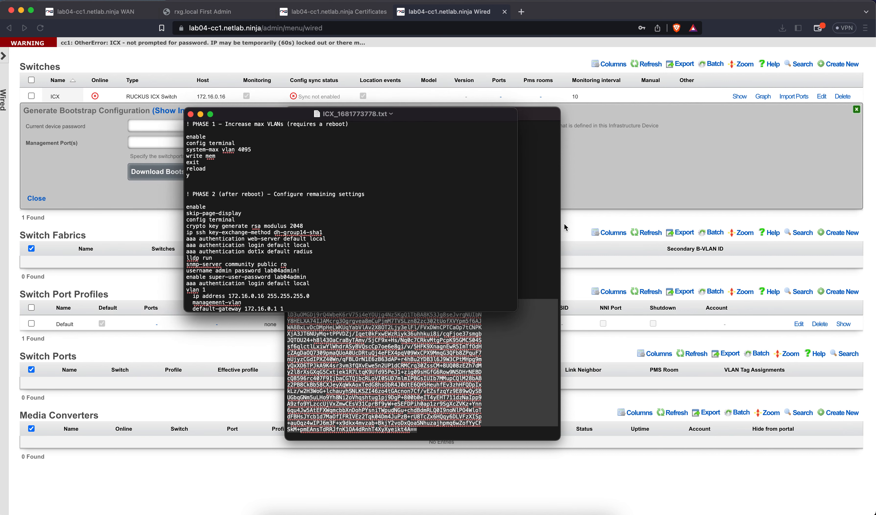
left_click_drag(512, 313, 656, 431)
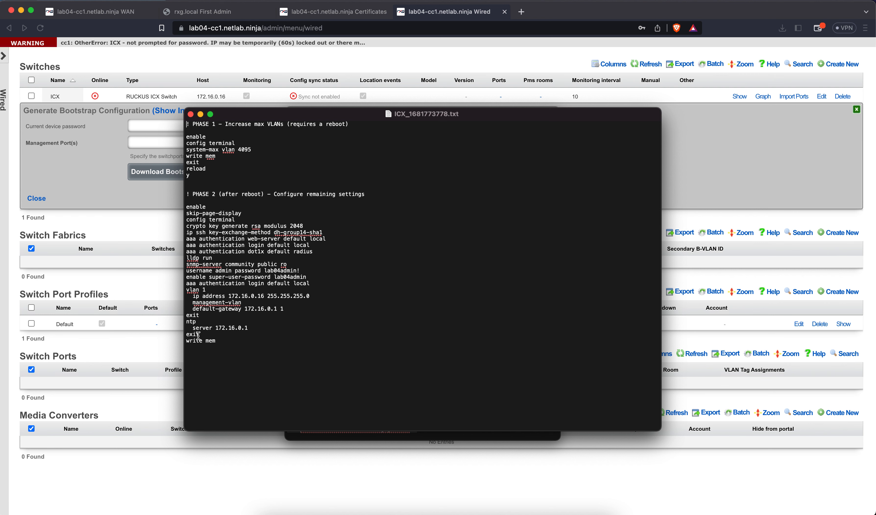
left_click_drag(228, 296, 265, 296)
Step: Close the bootstrap panel and delete the existing ICX switch
left_click(325, 68)
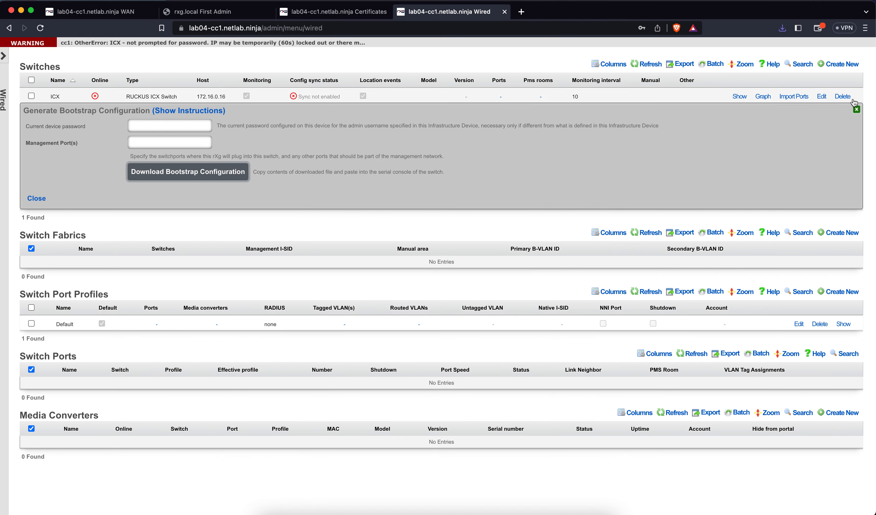
left_click(855, 110)
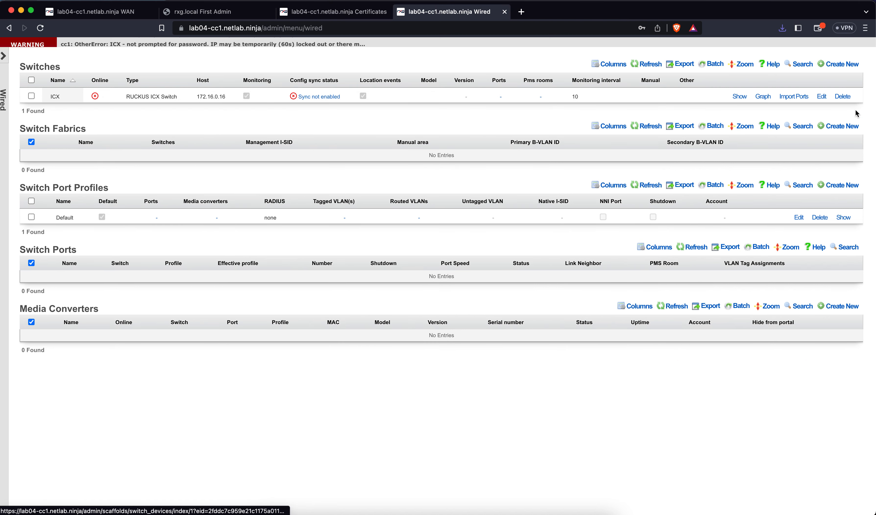
left_click(842, 96)
left_click(520, 83)
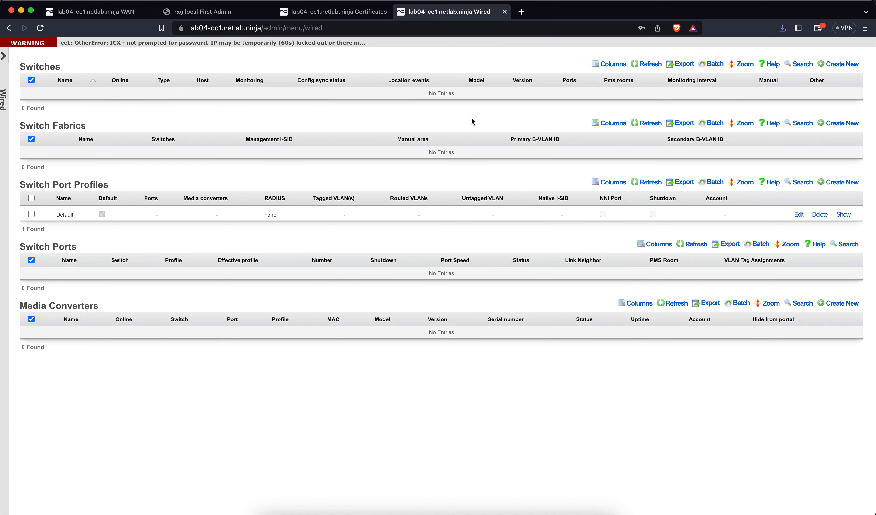
Step: Start a new switch named ICX, type RUCKUS ICX Switch, host 172.16.0.4
left_click(847, 64)
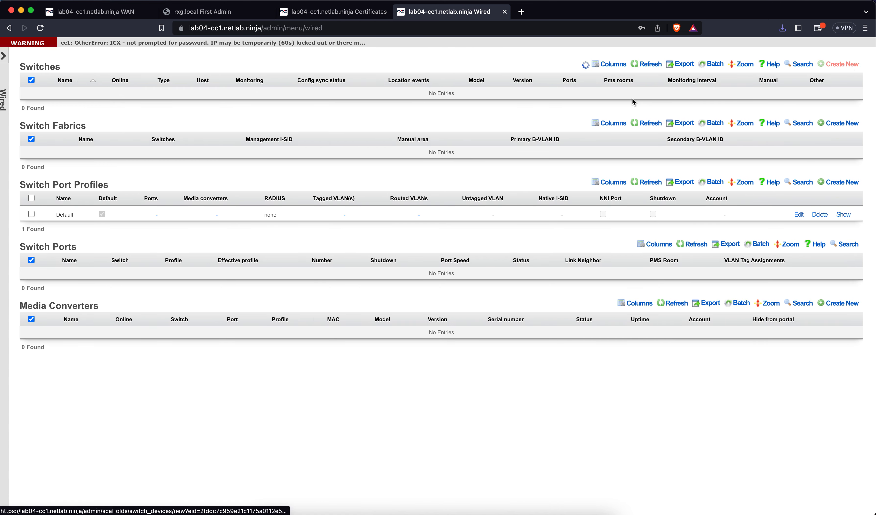
type("ICX")
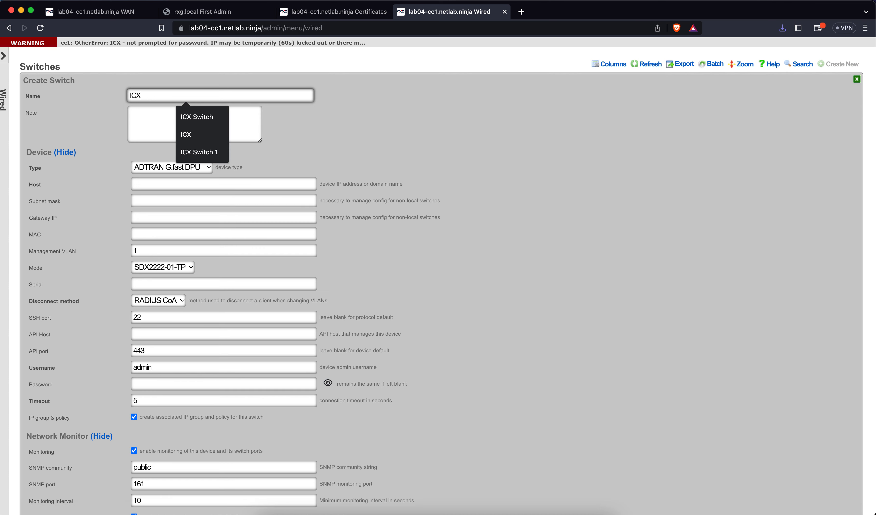
left_click(279, 149)
left_click(188, 167)
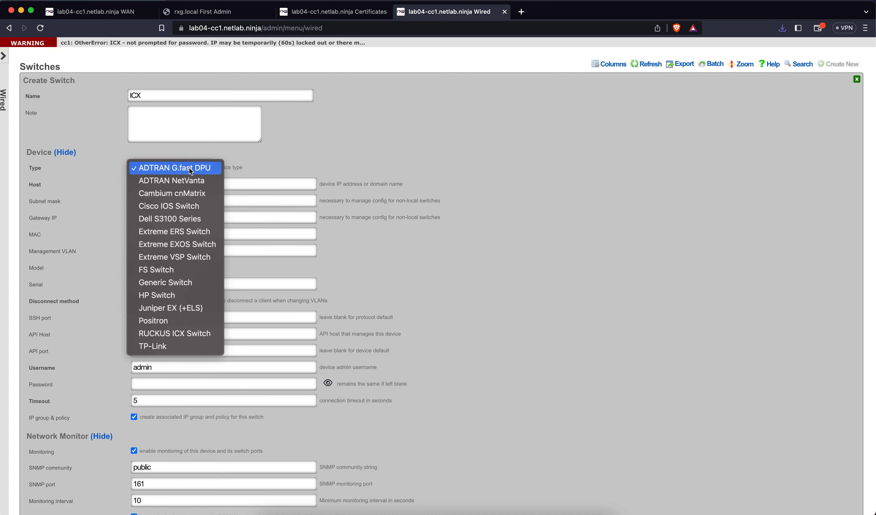
left_click(185, 334)
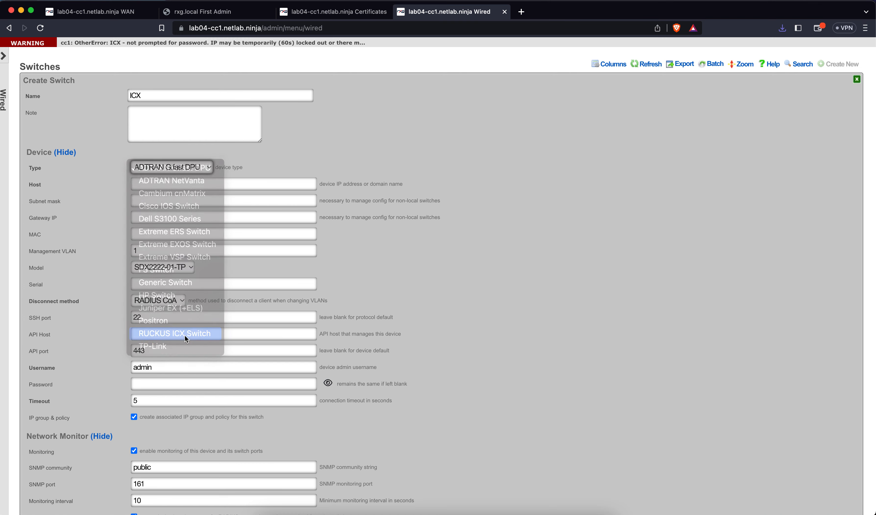
left_click(180, 183)
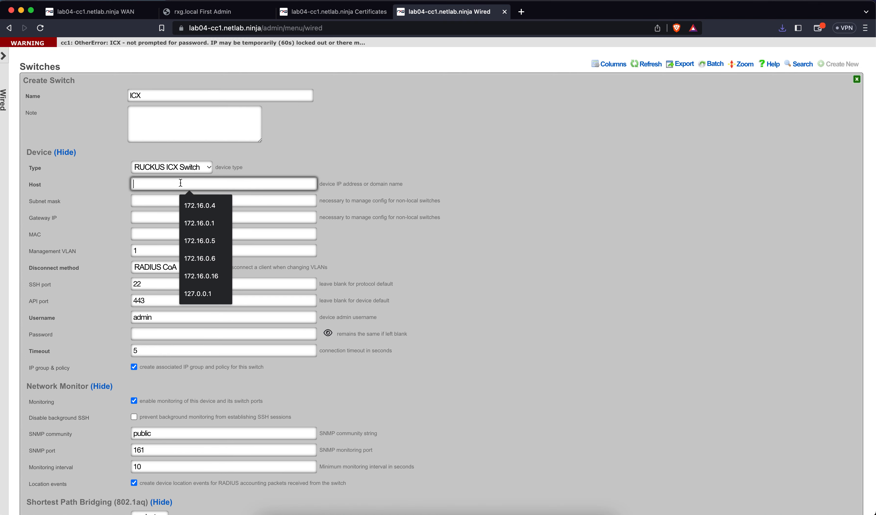
left_click(202, 211)
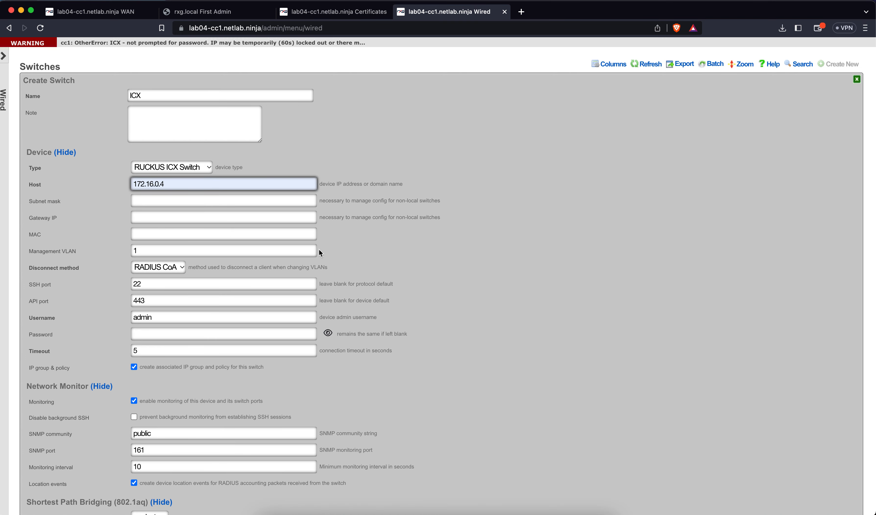
Step: Enter the admin and enable passwords and create the new ICX switch
left_click(189, 324)
type("****")
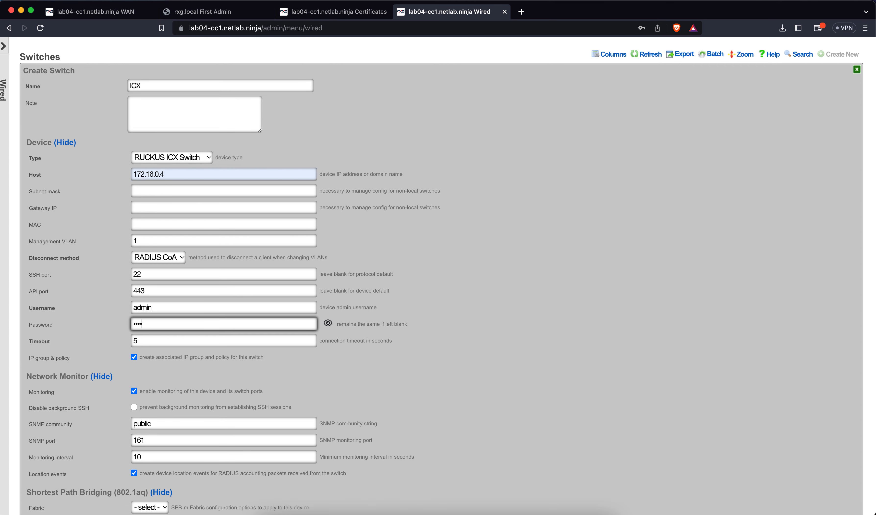
key("BackSpace")
type("***********")
scroll(176, 388, "down", 5)
left_click(165, 411)
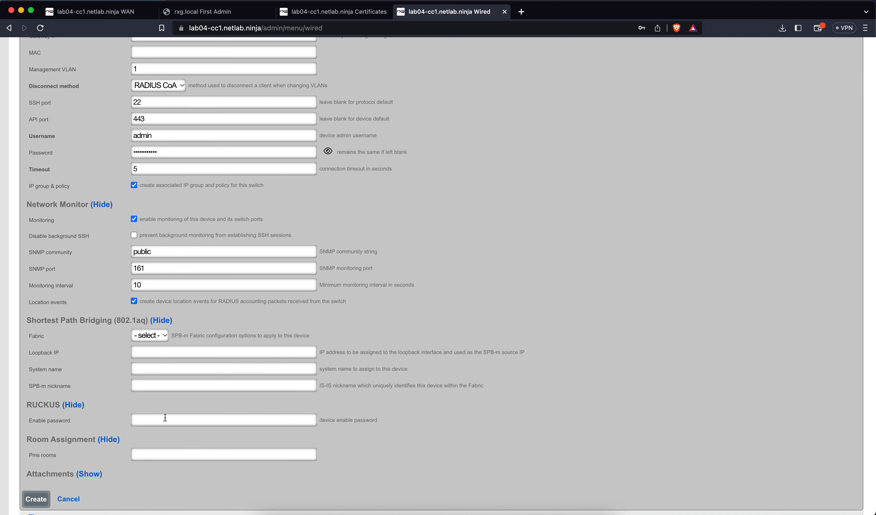
type("***********")
left_click(49, 499)
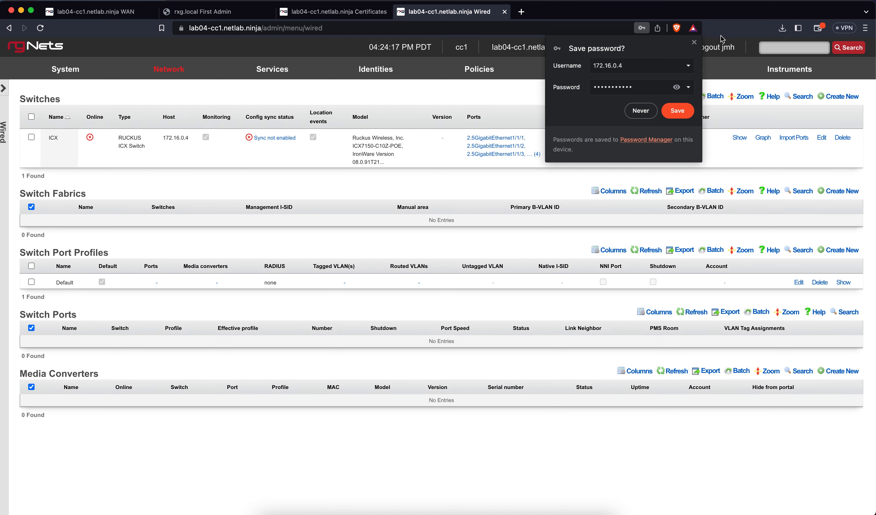
Step: Reload the Wired page so the ICX's 2.5GigabitEthernet ports appear under the Default profile
left_click(693, 42)
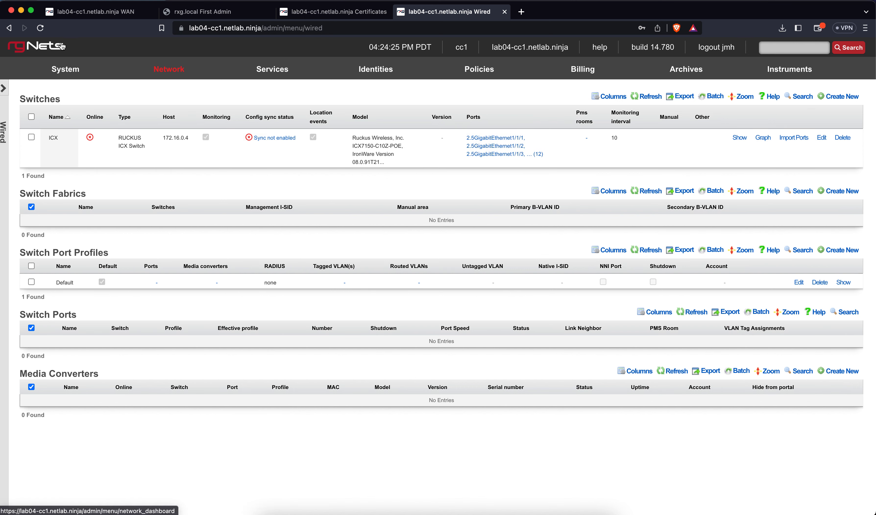
left_click(41, 29)
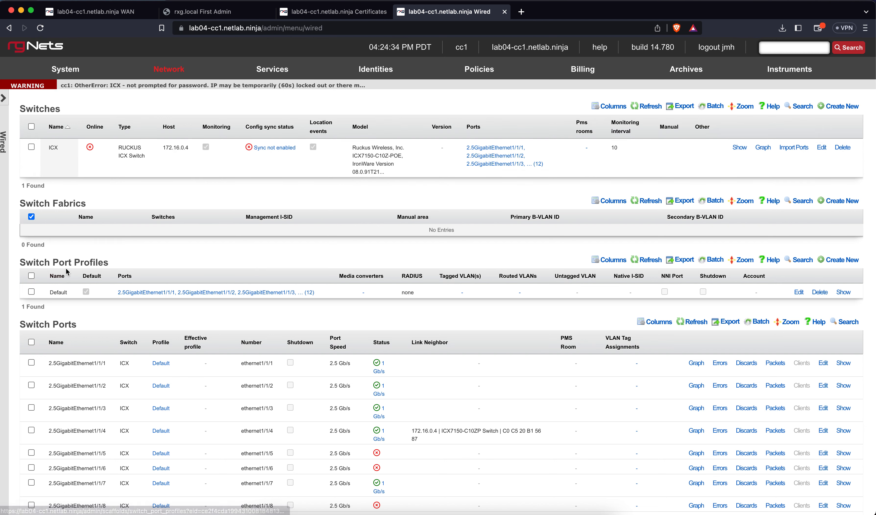
left_click(798, 292)
scroll(434, 325, "down", 4)
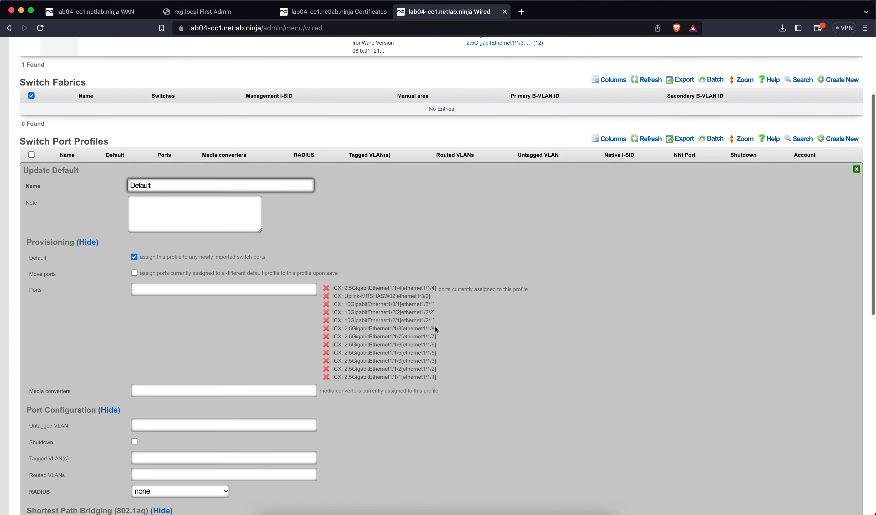
scroll(434, 326, "down", 2)
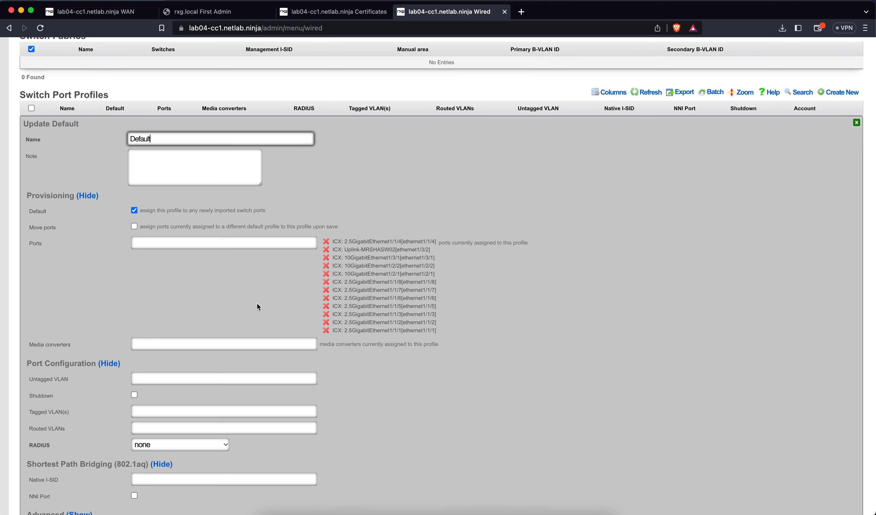
scroll(246, 303, "down", 2)
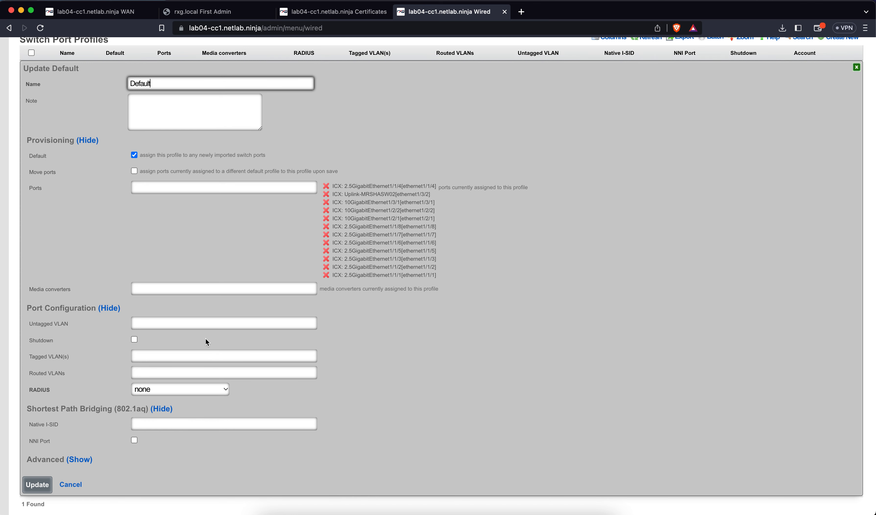
left_click(176, 356)
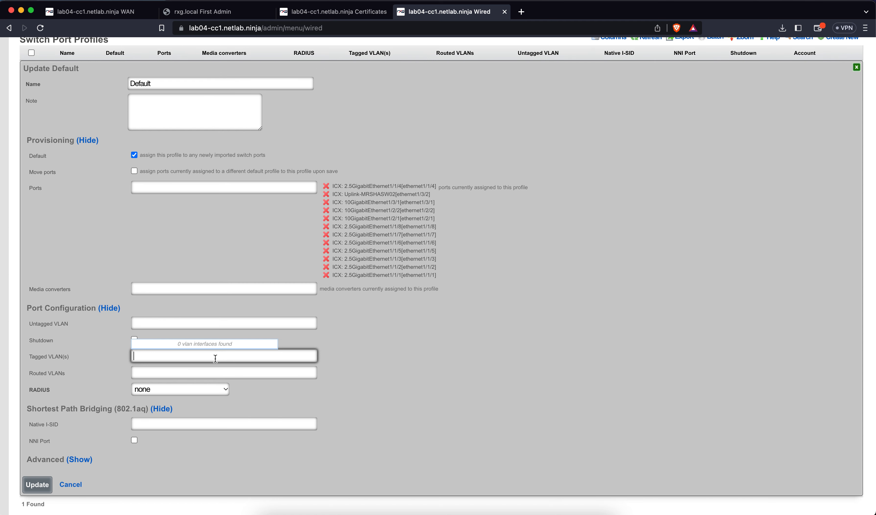
left_click(352, 379)
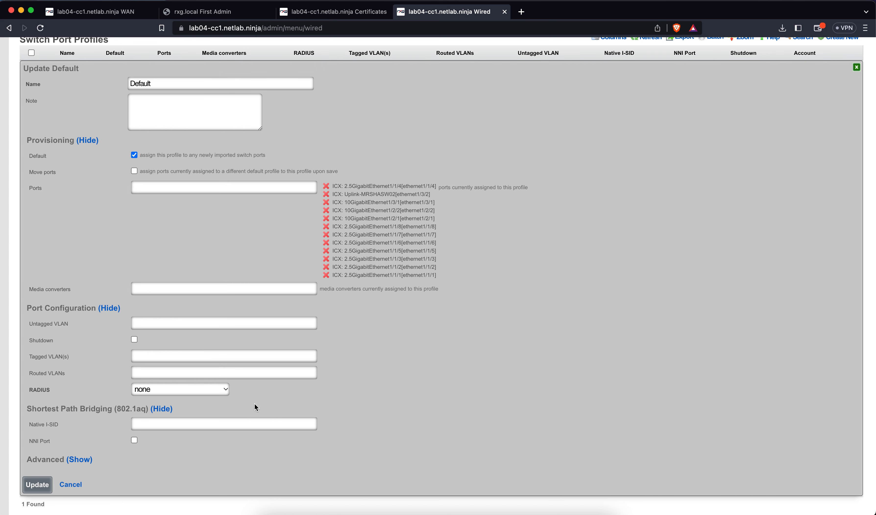
left_click(145, 324)
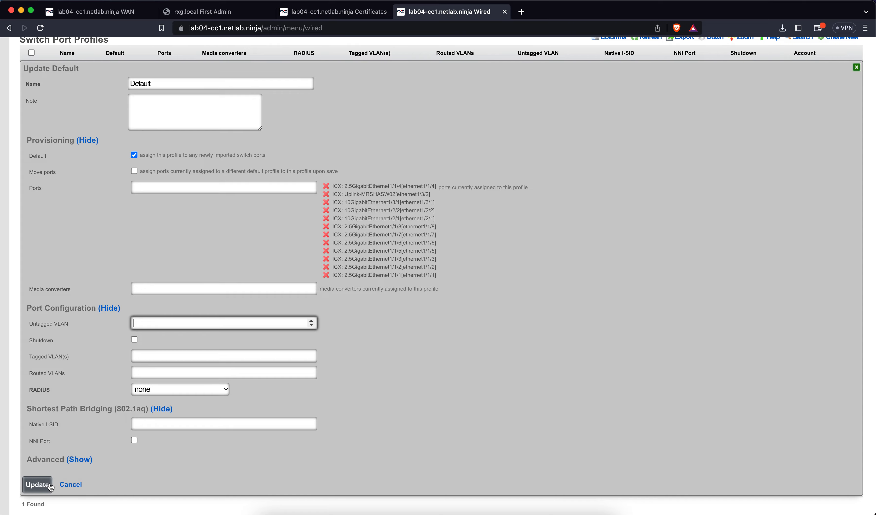
left_click(75, 484)
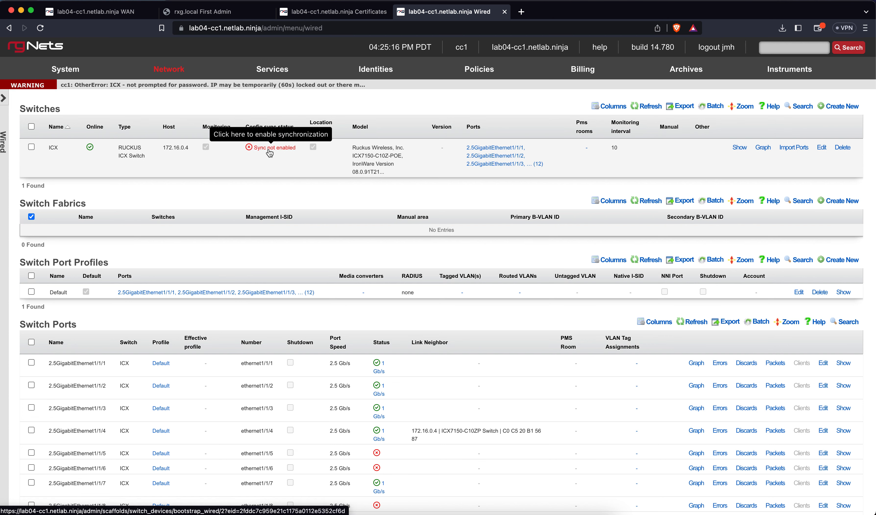
left_click(280, 149)
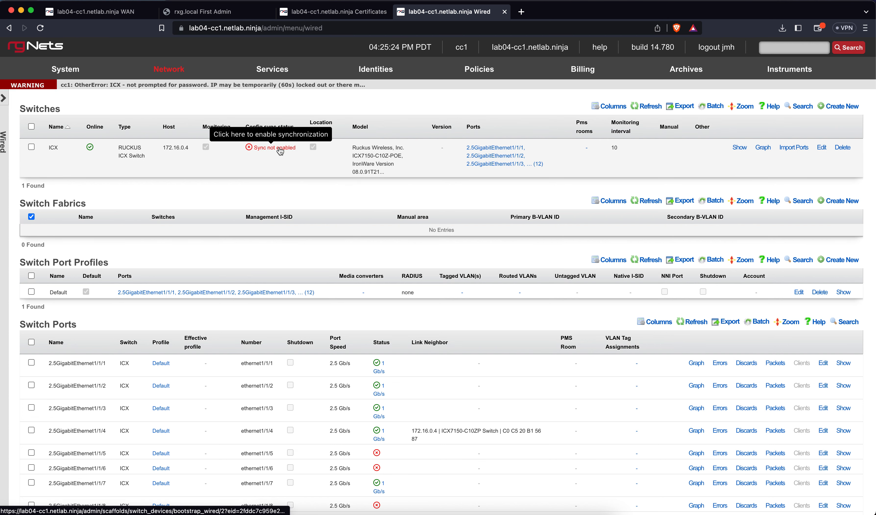
left_click(41, 28)
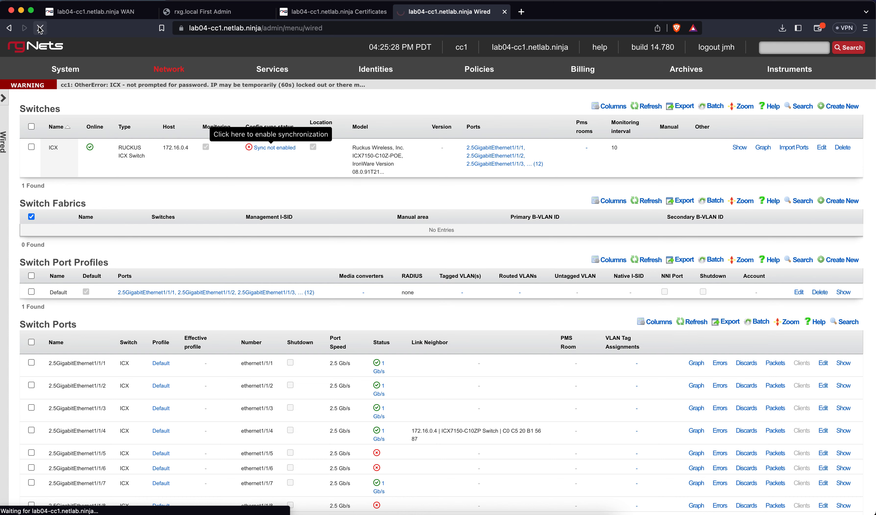
Step: Generate the ICX sync diff, then open the ICX switch's edit form after the connection failure
mouse_move(170, 71)
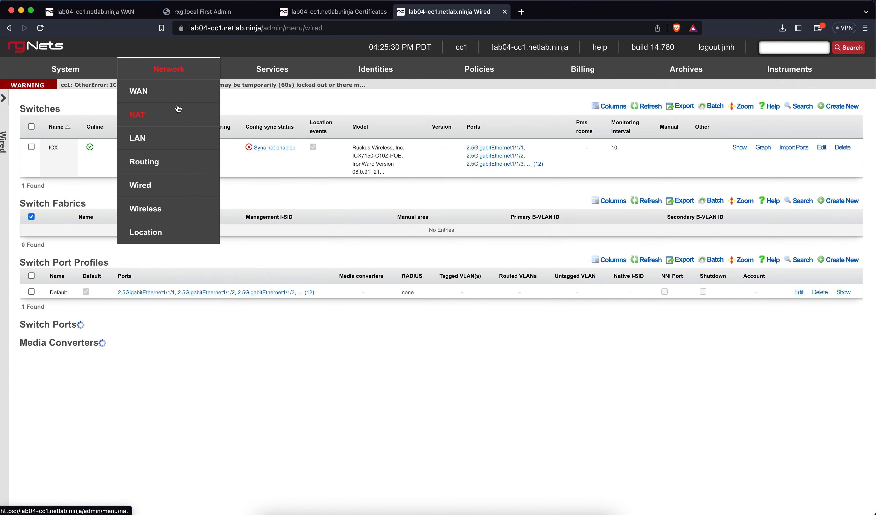
left_click(261, 149)
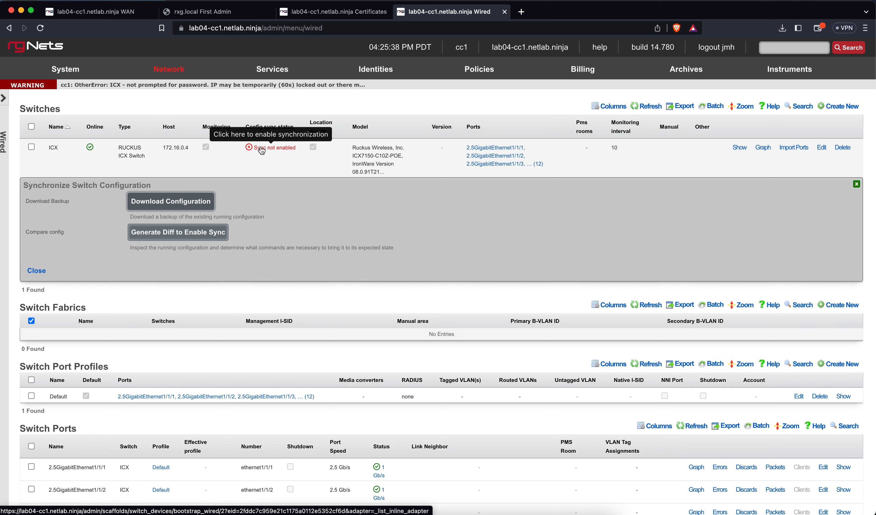
left_click(207, 239)
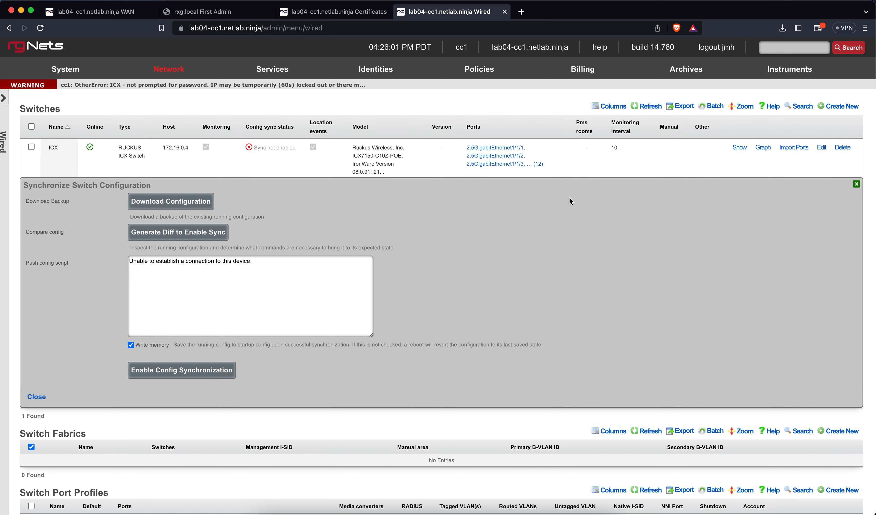
left_click(821, 147)
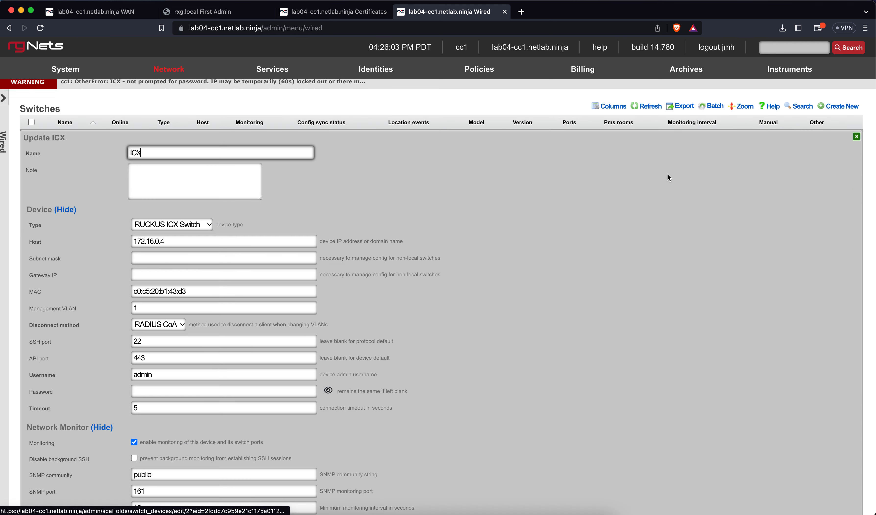
Step: Change the ICX switch's API port from 443 to 22 and update it
double_click(161, 358)
type("22")
scroll(96, 402, "down", 10)
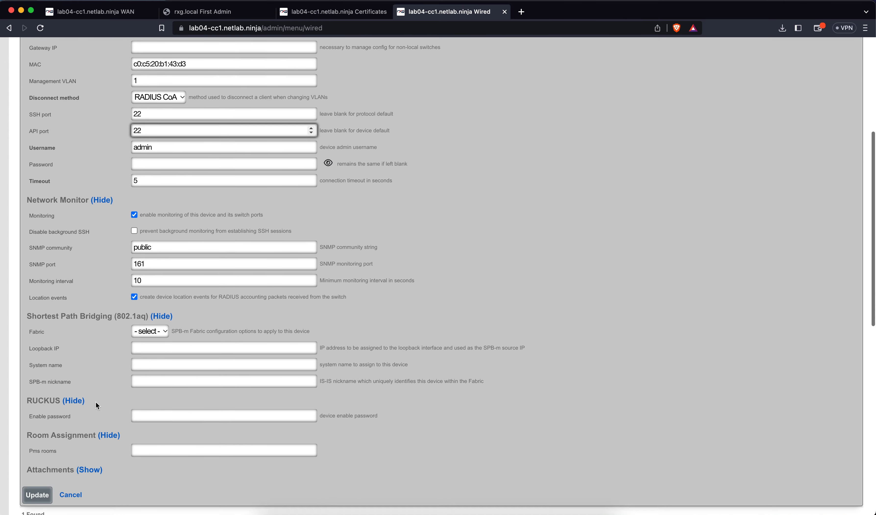
left_click(50, 432)
scroll(188, 377, "up", 6)
scroll(404, 240, "up", 2)
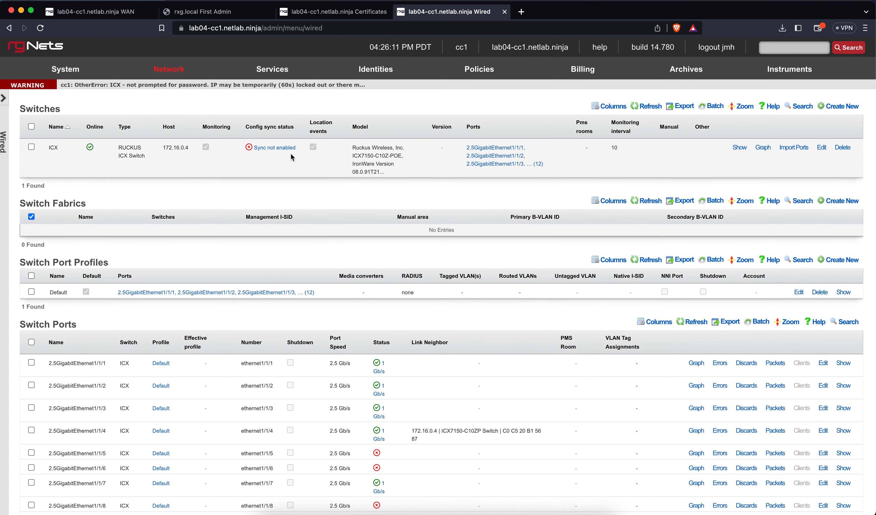
left_click(274, 147)
Step: Generate the ICX diff and enable config synchronization, confirming the warning
left_click(212, 234)
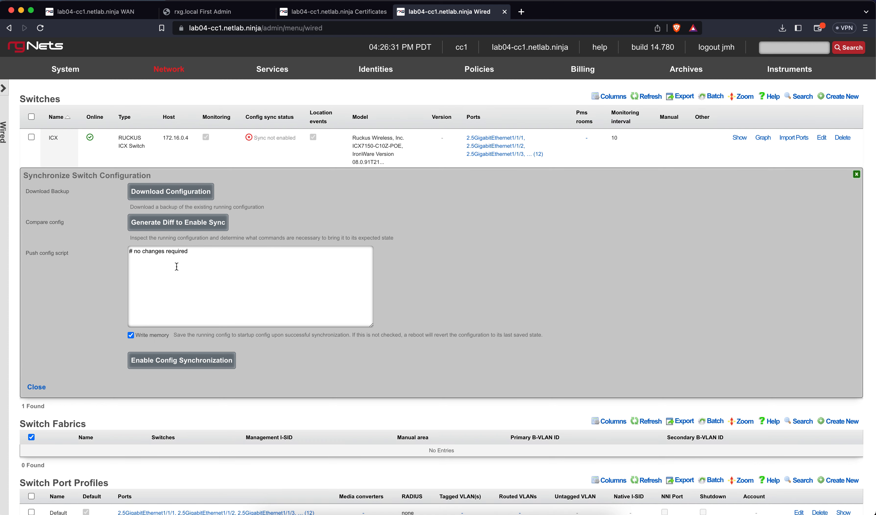
left_click(177, 364)
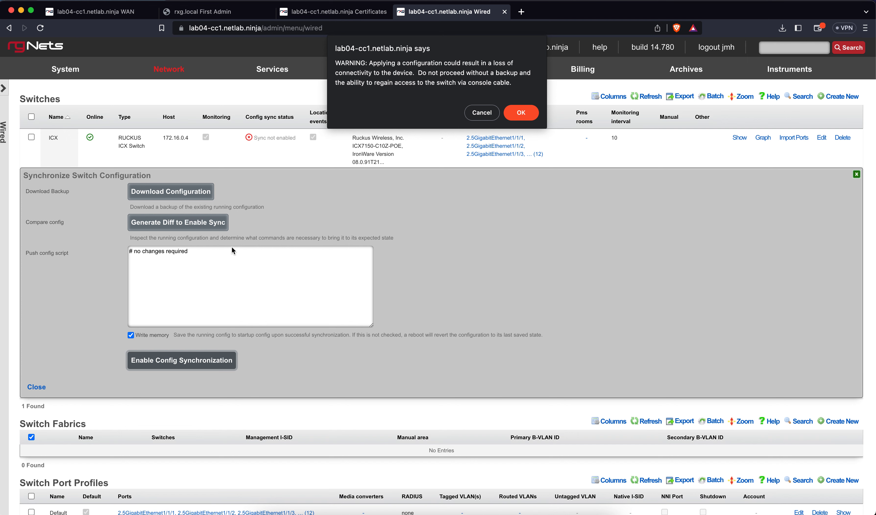
left_click(520, 113)
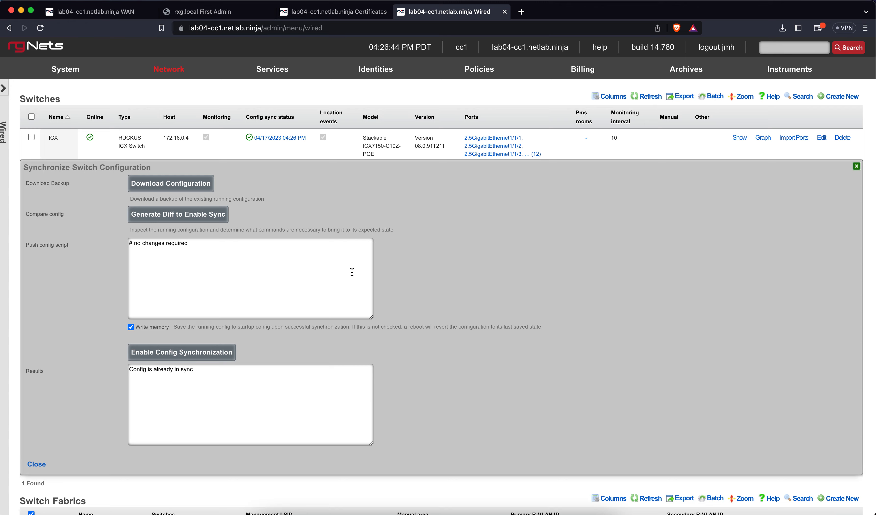
left_click(856, 167)
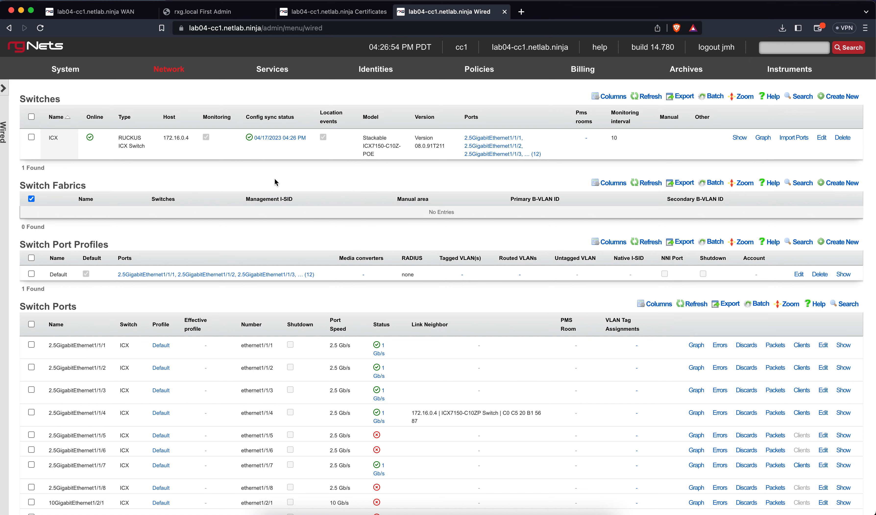
Step: Start a new WLAN controller named vSZ, type RUCKUS SmartZone, host 172.16.0.5
mouse_move(168, 69)
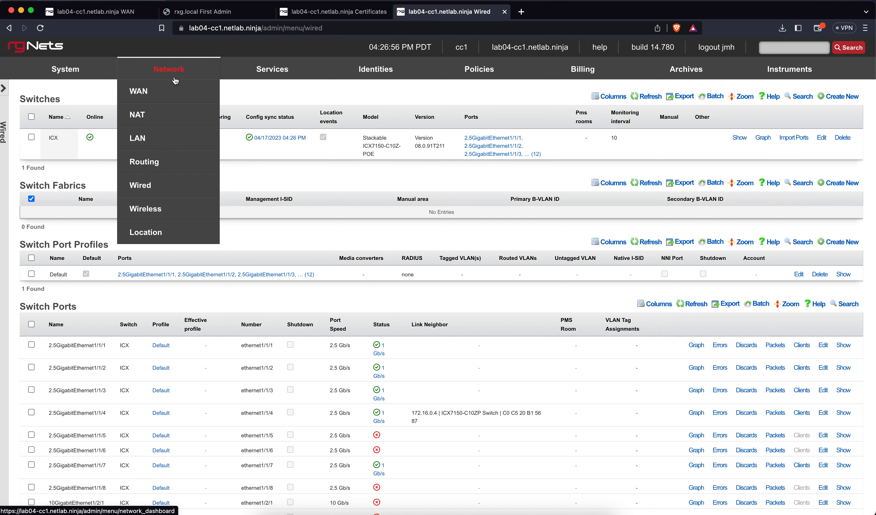
left_click(148, 207)
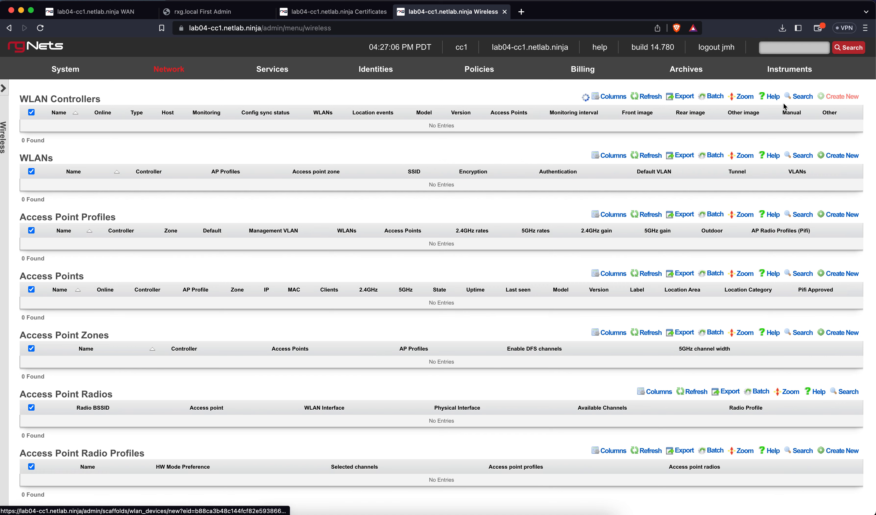
left_click(841, 97)
left_click(244, 132)
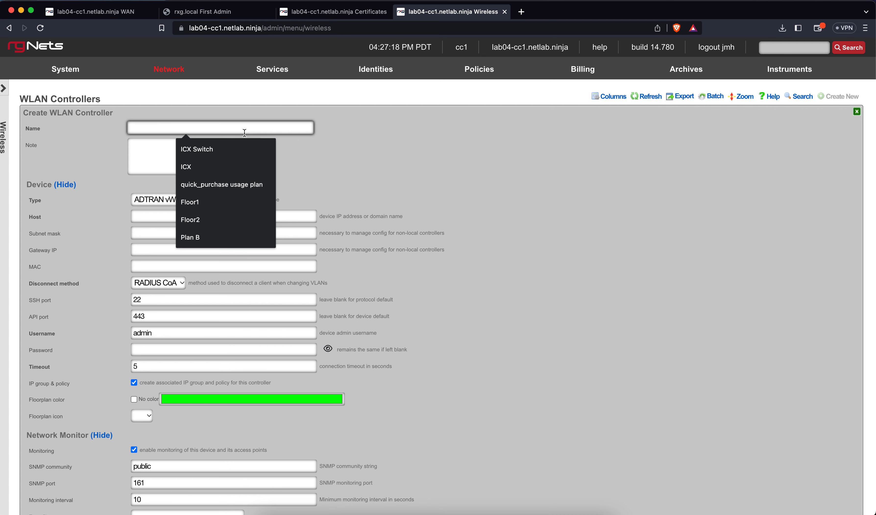
type("vSZ")
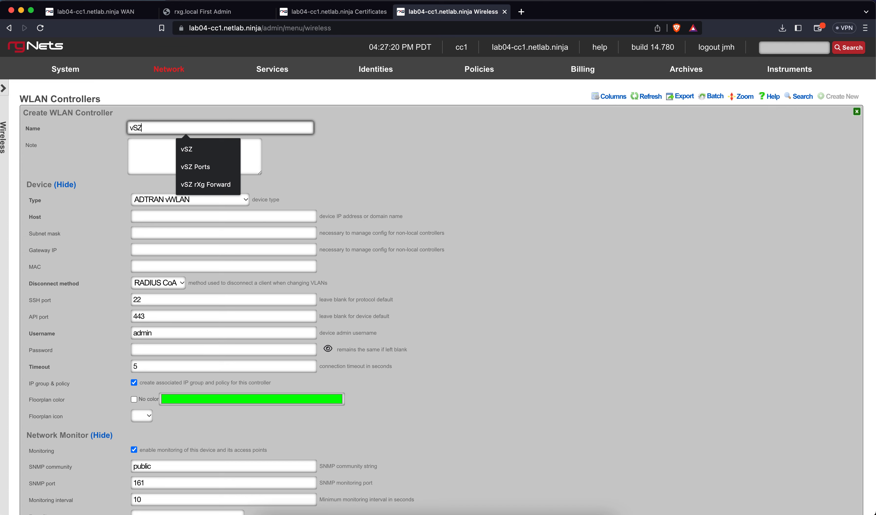
left_click(298, 156)
left_click(199, 200)
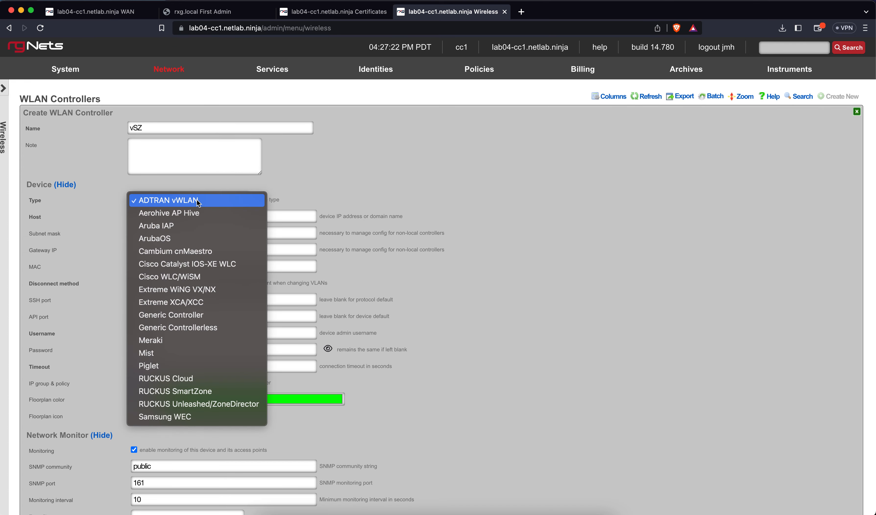
left_click(198, 392)
left_click(186, 217)
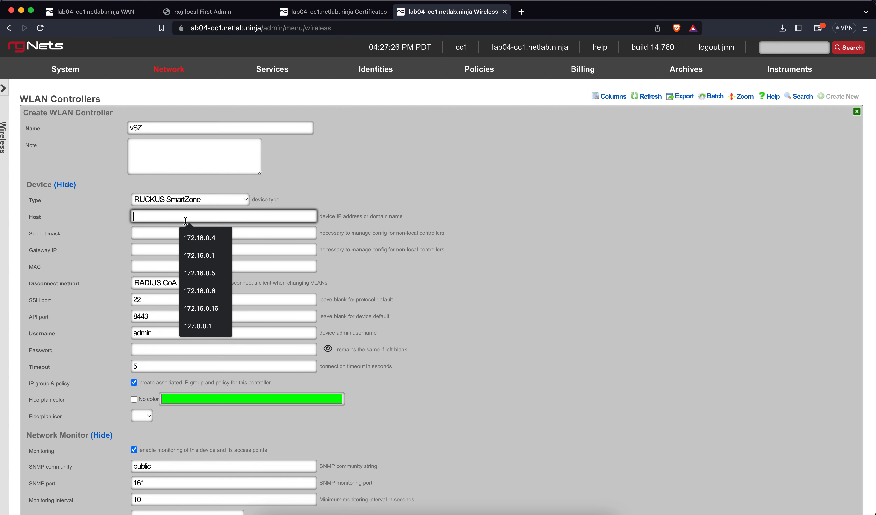
left_click(199, 273)
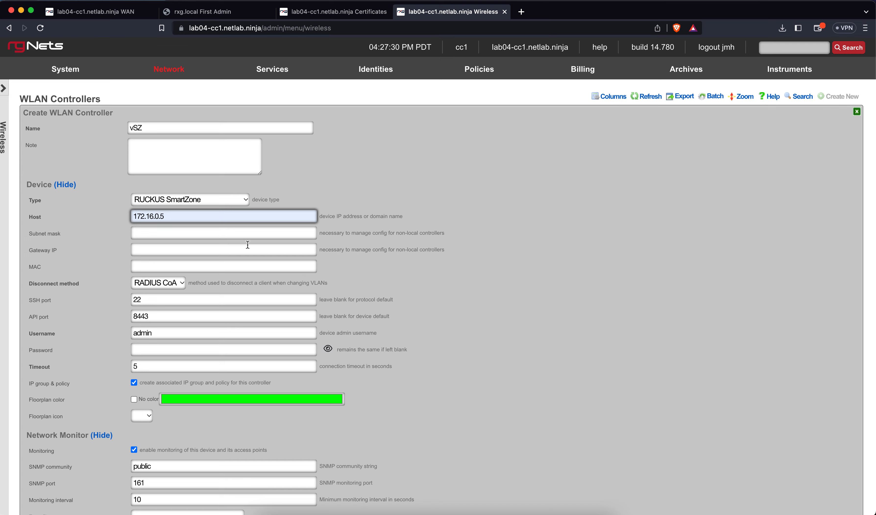
Step: Enter the controller's admin and enable passwords, then create the entry
left_click(180, 352)
type("•••••••••••")
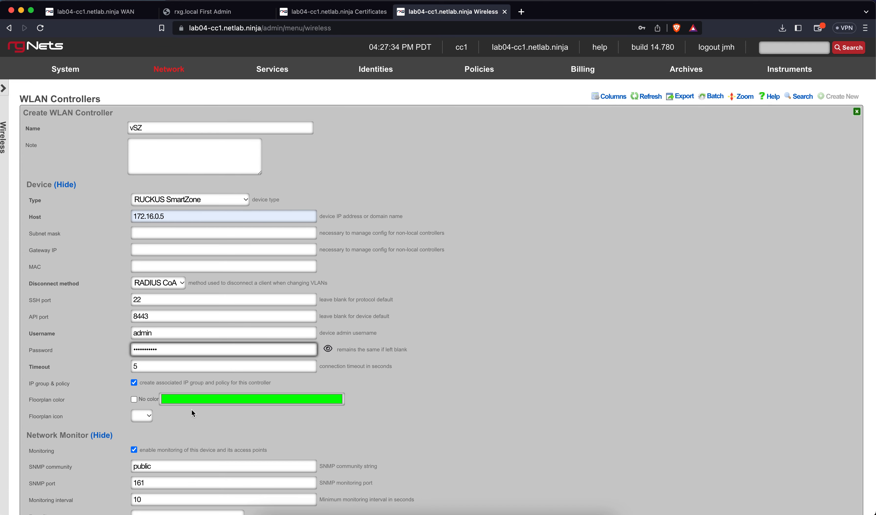
scroll(192, 410, "down", 4)
right_click(191, 409)
left_click(203, 304)
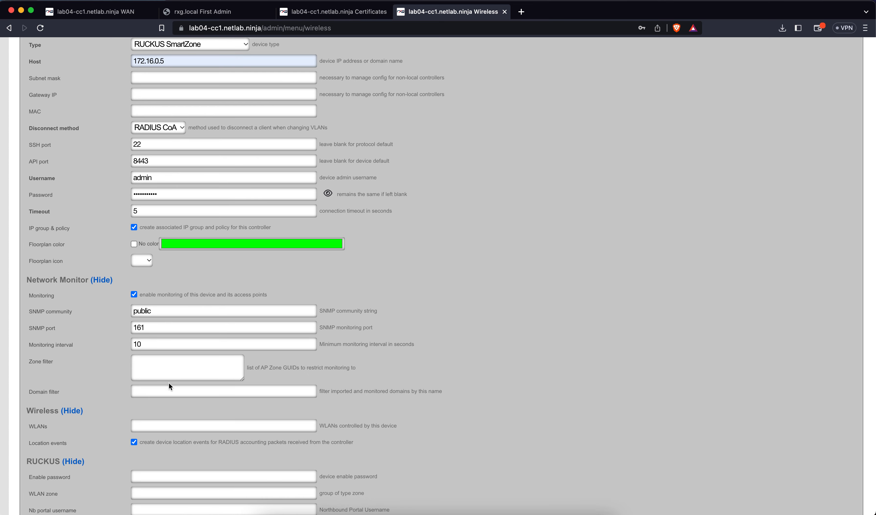
left_click(165, 473)
type("•••")
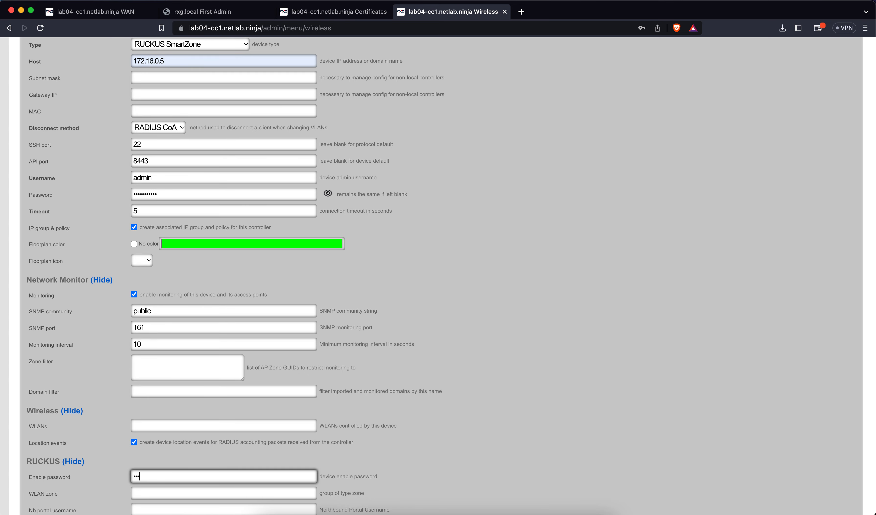
scroll(193, 461, "down", 5)
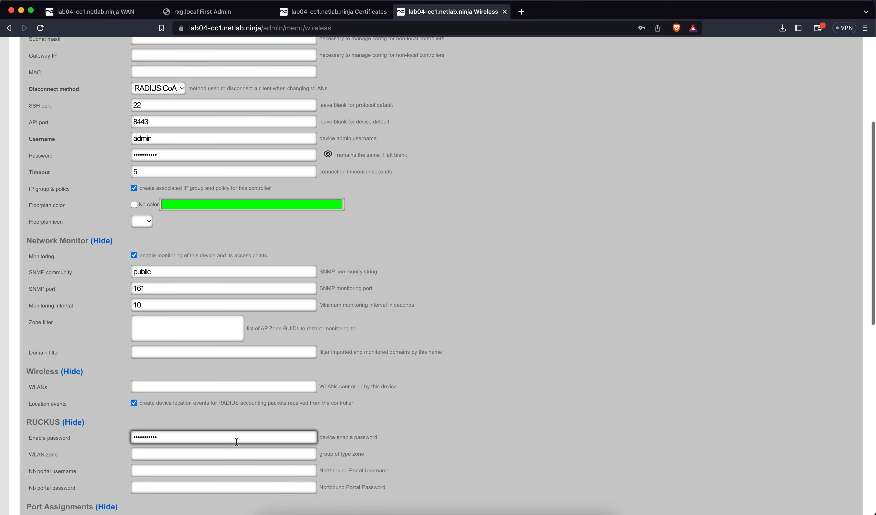
left_click(43, 411)
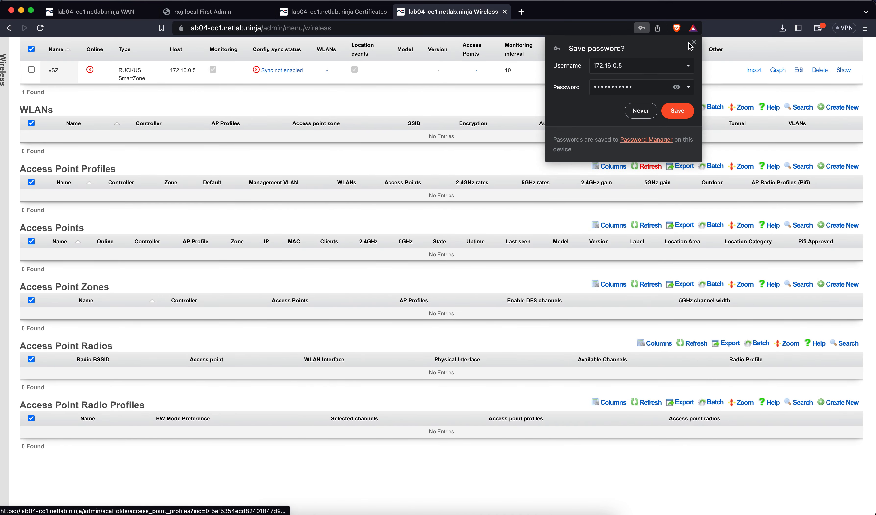
Step: Dismiss the browser's save-password offer and reload the Wireless page to show vSZ online
left_click(693, 43)
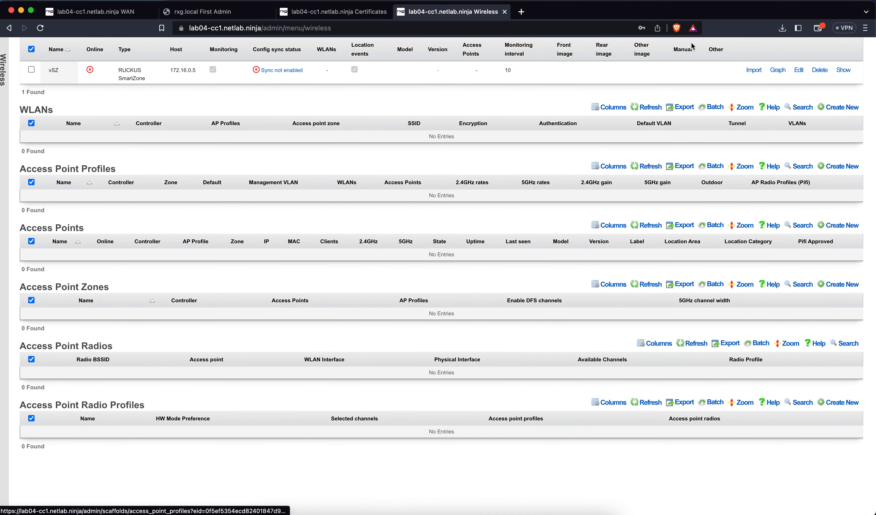
scroll(567, 102, "up", 1)
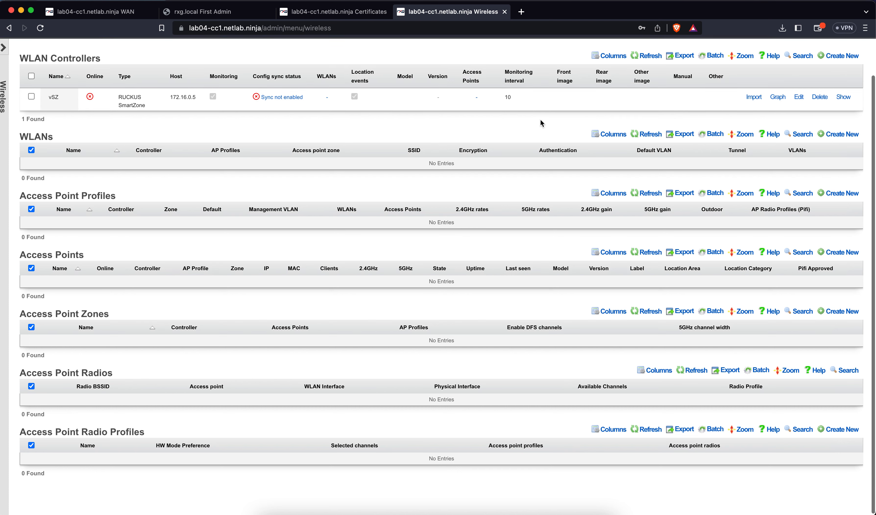
scroll(540, 119, "up", 2)
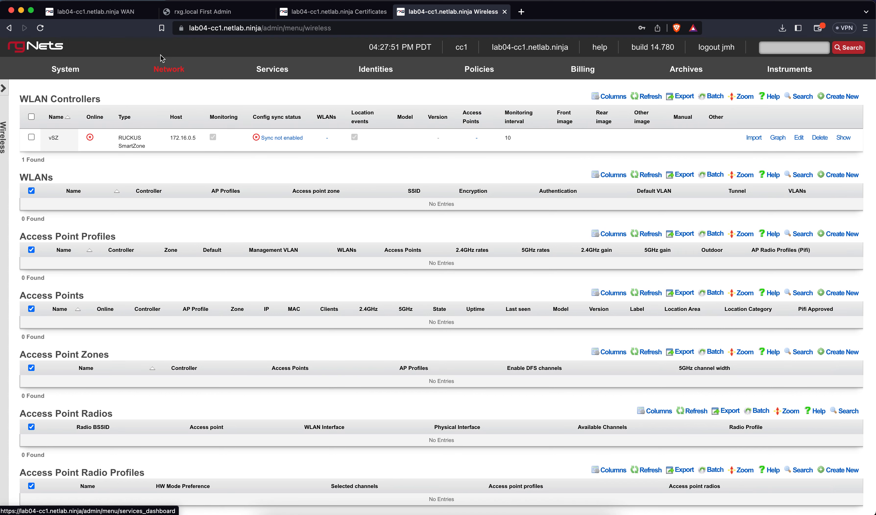
left_click(40, 28)
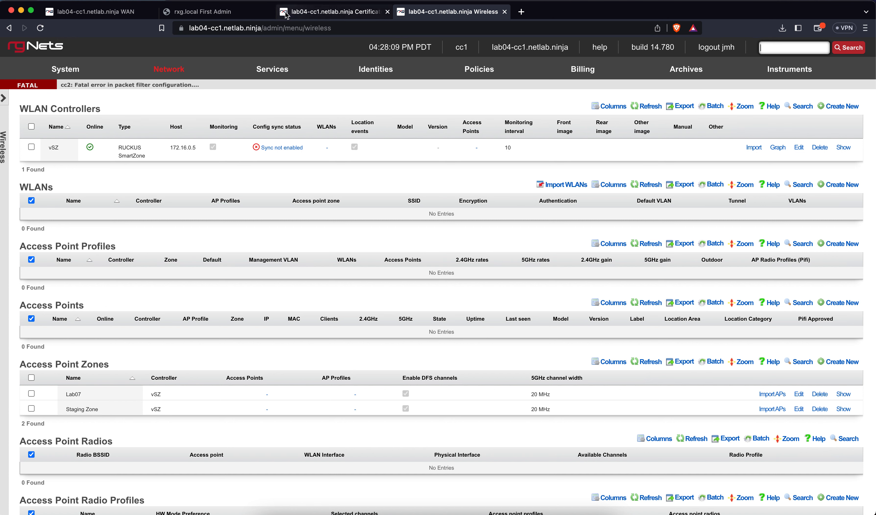
left_click(44, 32)
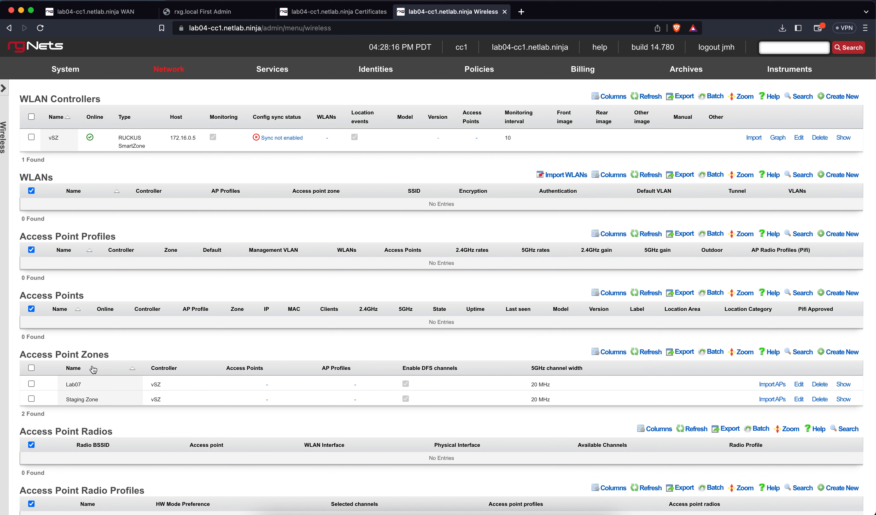
Step: Import the Lab07 zone from vSZ, adding WLAN lab04 and a default AP profile
left_click(753, 138)
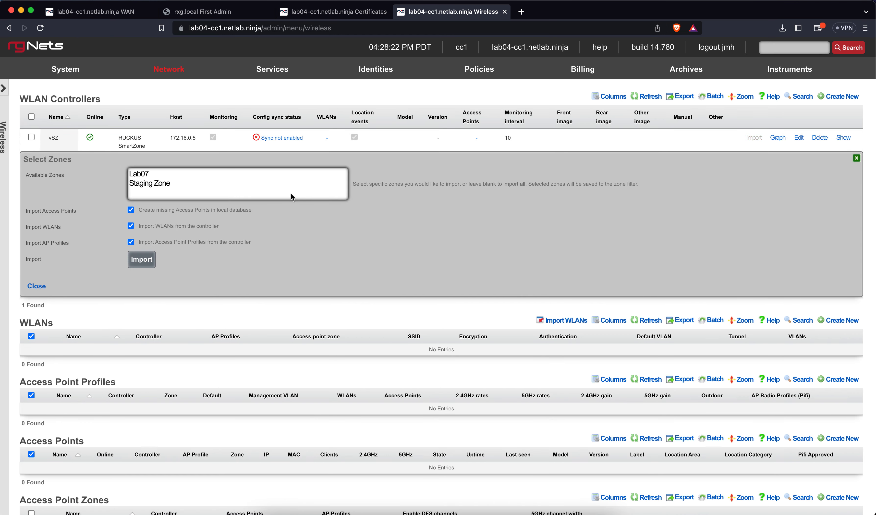
left_click(158, 177)
left_click(141, 261)
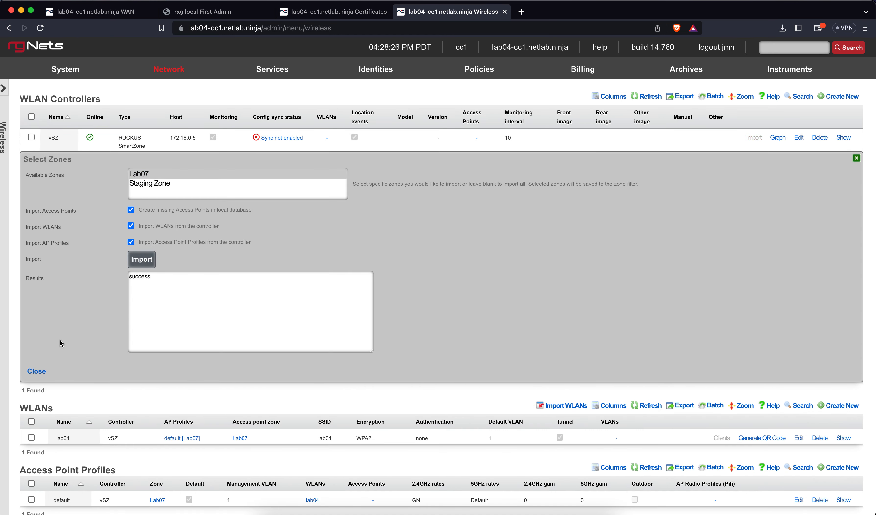
left_click(41, 375)
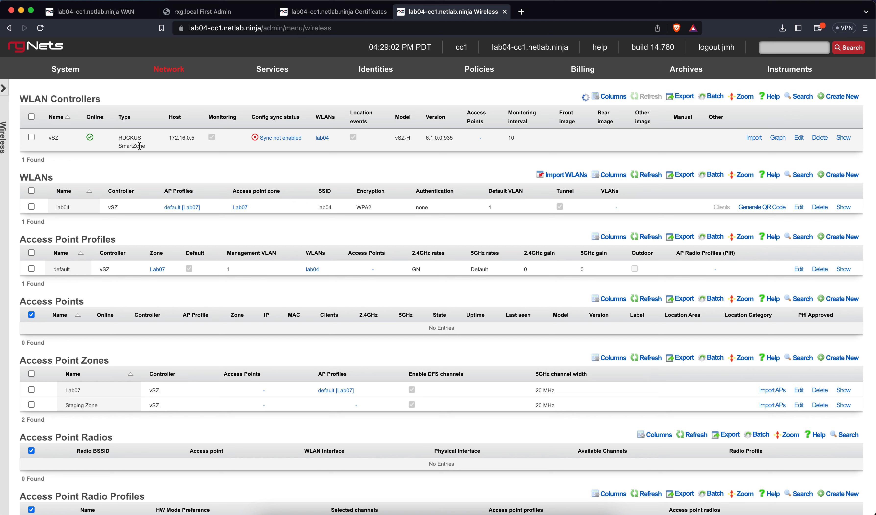
Step: Turn on config synchronization for vSZ, accepting the connectivity warning
left_click(279, 138)
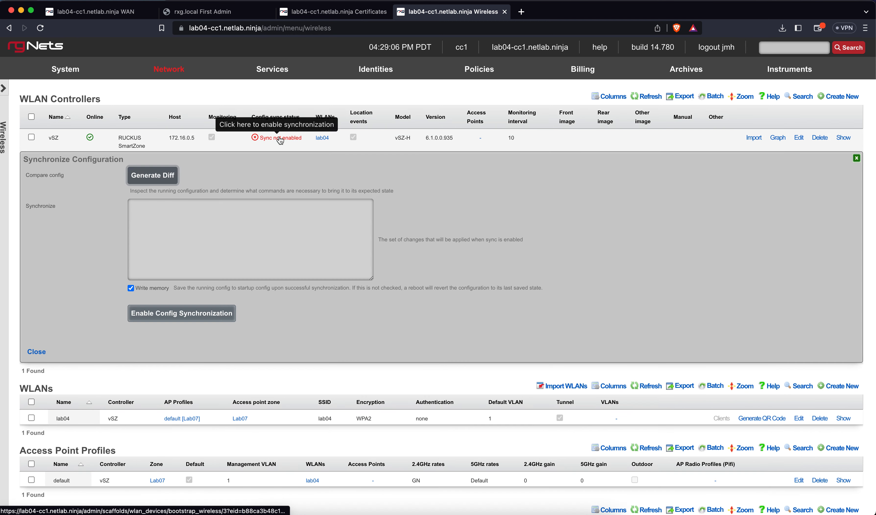
left_click(165, 316)
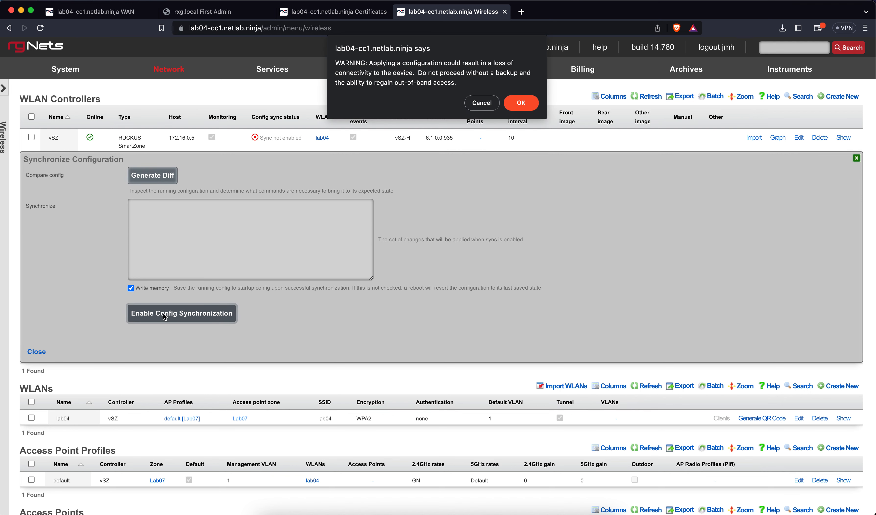
left_click(510, 104)
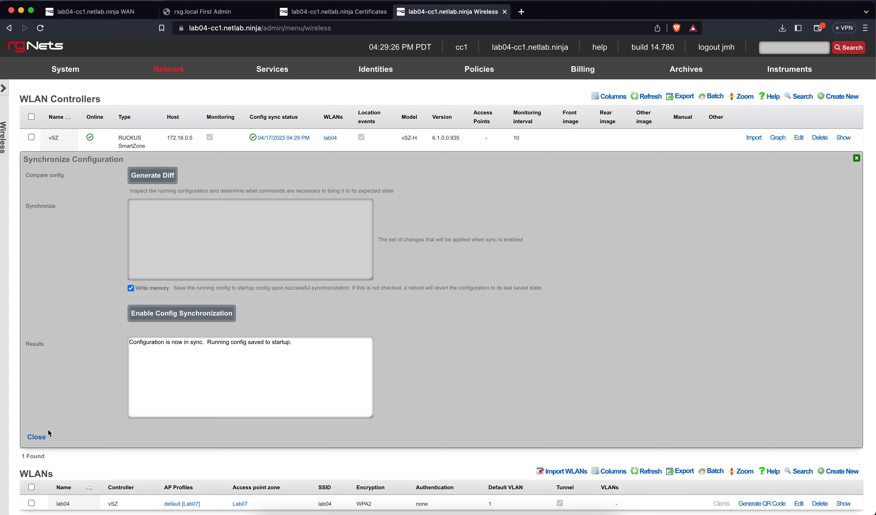
left_click(37, 436)
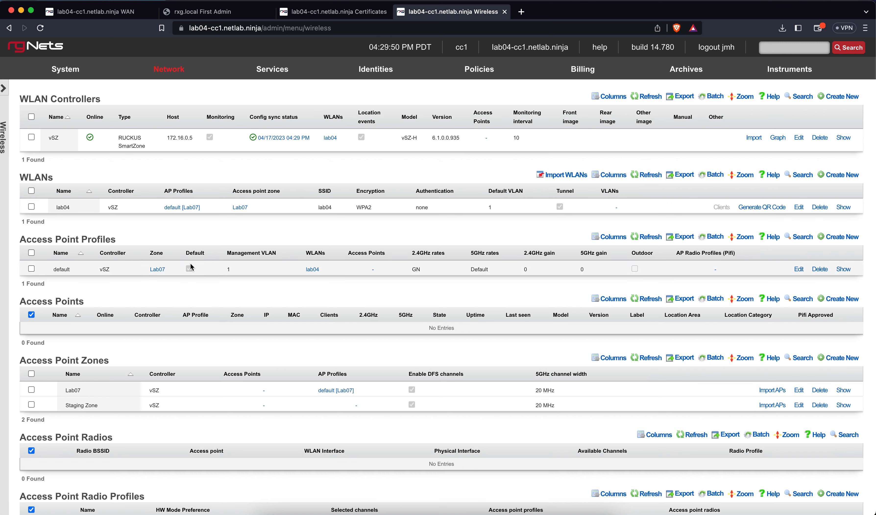
Step: On the LAN page, create VLAN interface 'cc1 Onboarding VLANs' on cc1 igb3 with VLAN ID 1000
mouse_move(172, 75)
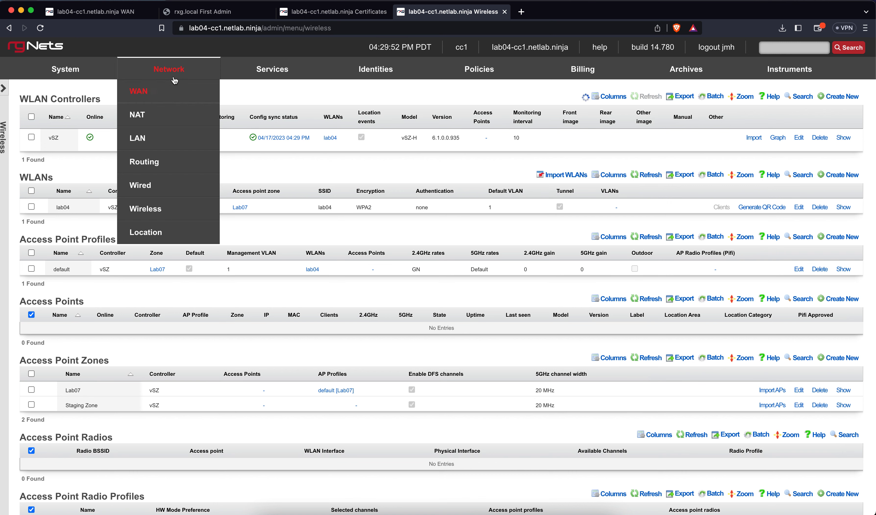
left_click(148, 138)
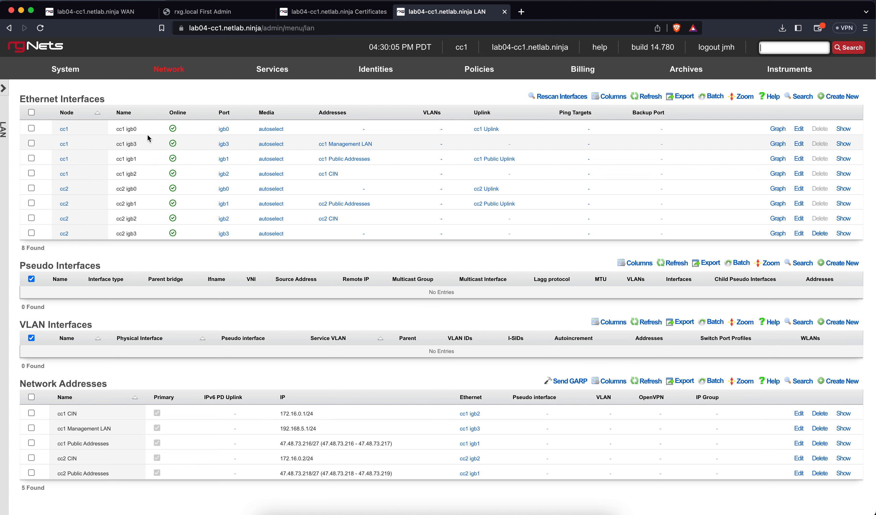
scroll(775, 323, "down", 2)
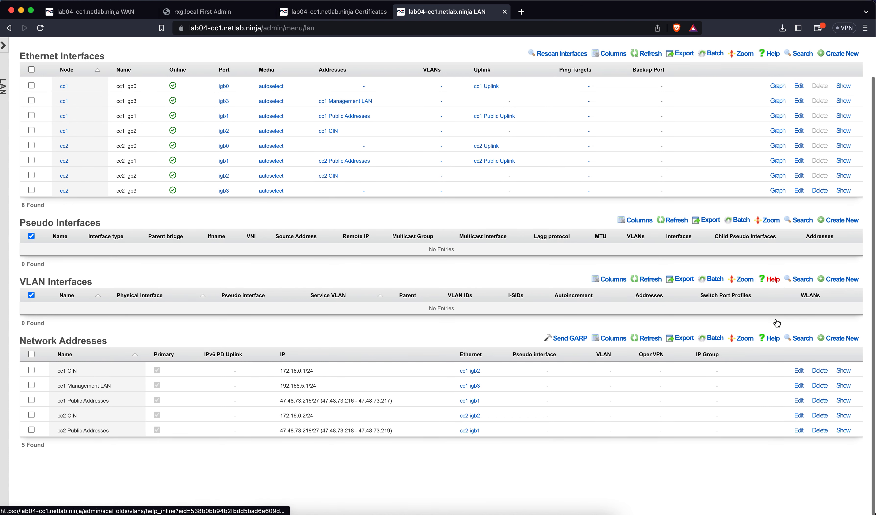
left_click(845, 279)
scroll(460, 306, "down", 4)
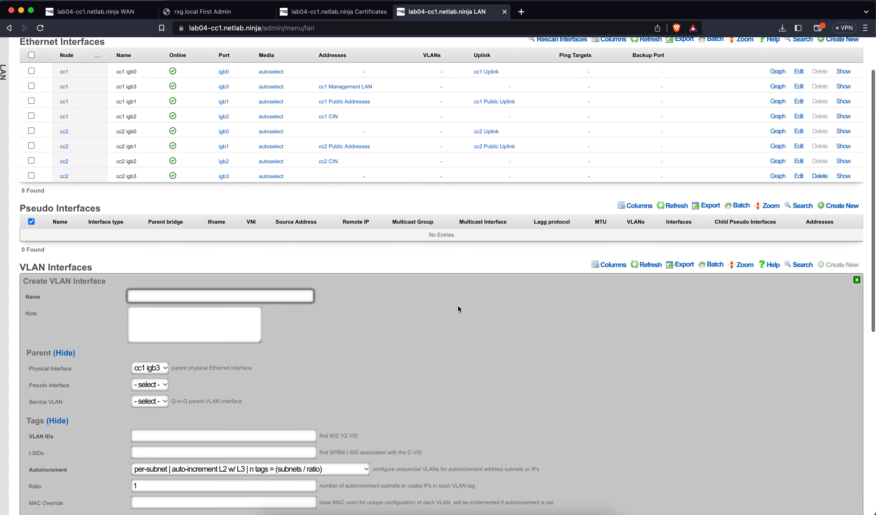
type("cc1 On")
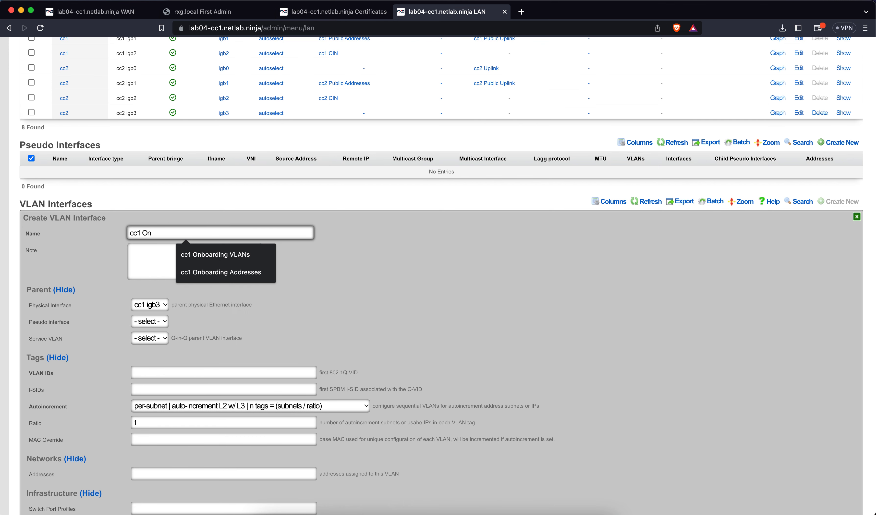
type("boarding VLANs")
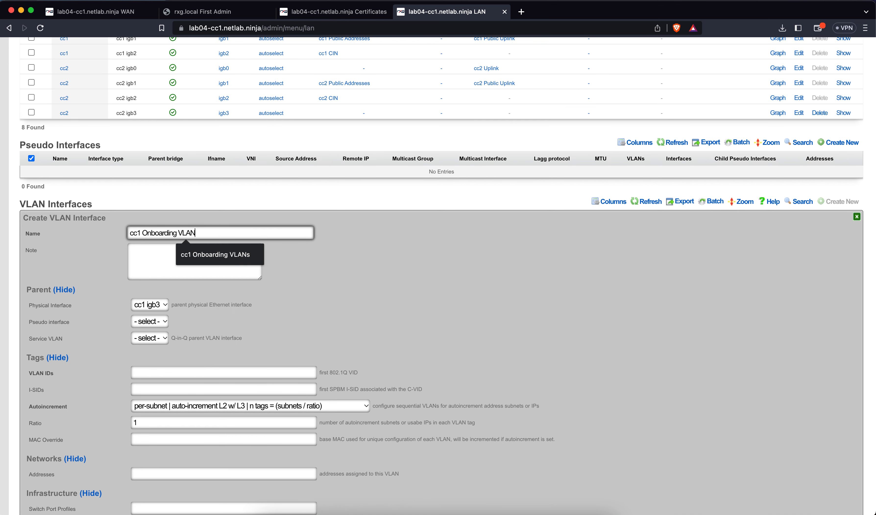
left_click(153, 308)
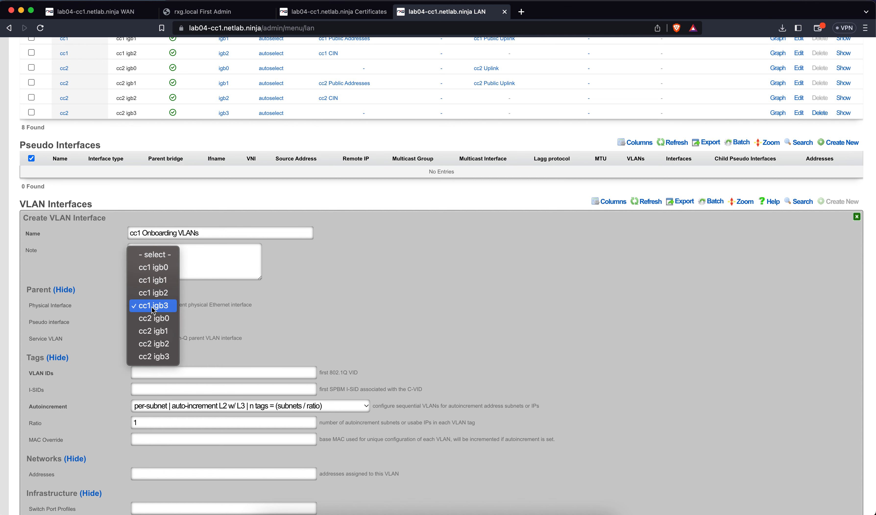
left_click(171, 372)
left_click(171, 372)
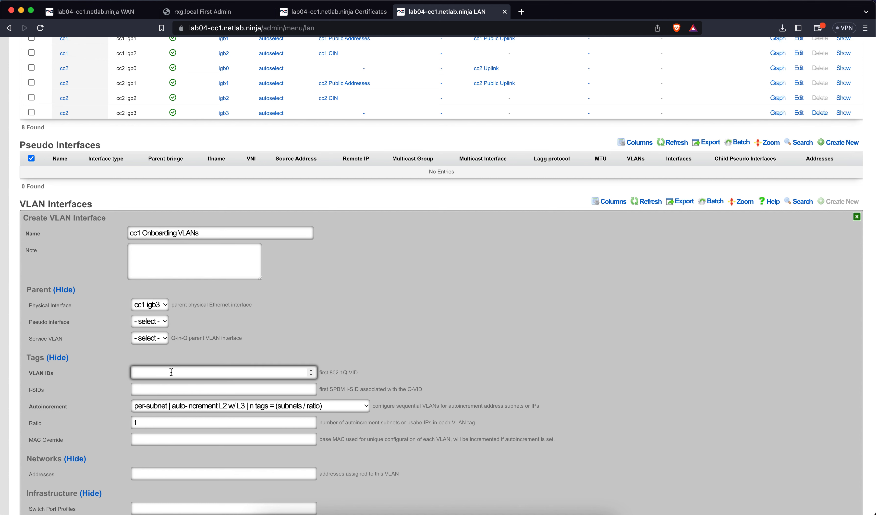
type("1000")
scroll(283, 352, "down", 3)
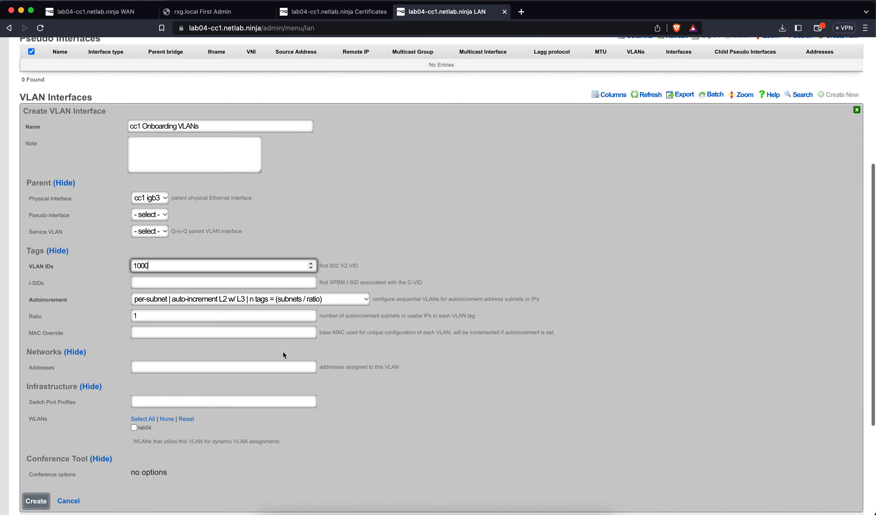
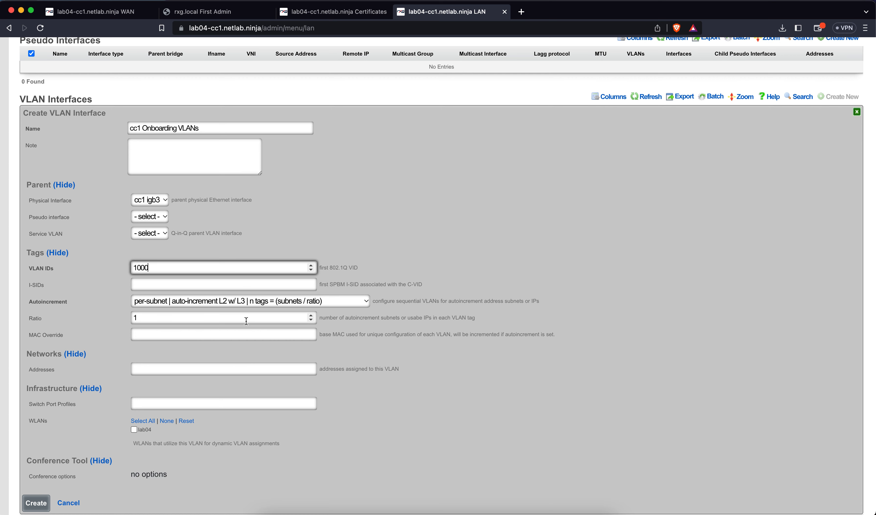
Step: Choose per-subnet autoincrement and create the cc1 Onboarding VLANs interface with VLAN ID 1000
left_click(235, 301)
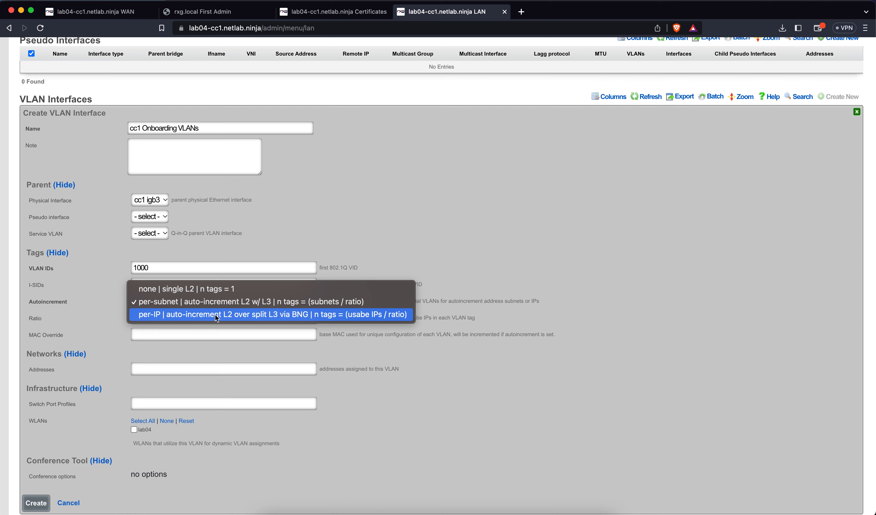
left_click(215, 288)
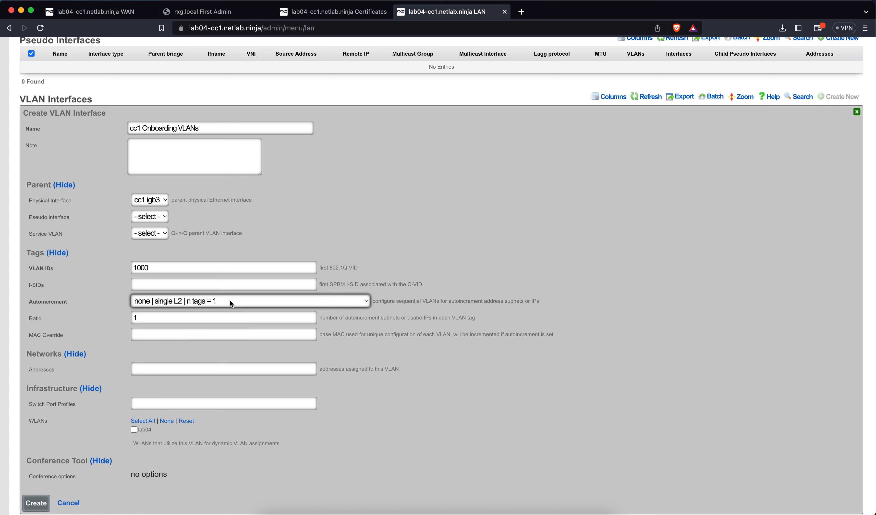
left_click(230, 301)
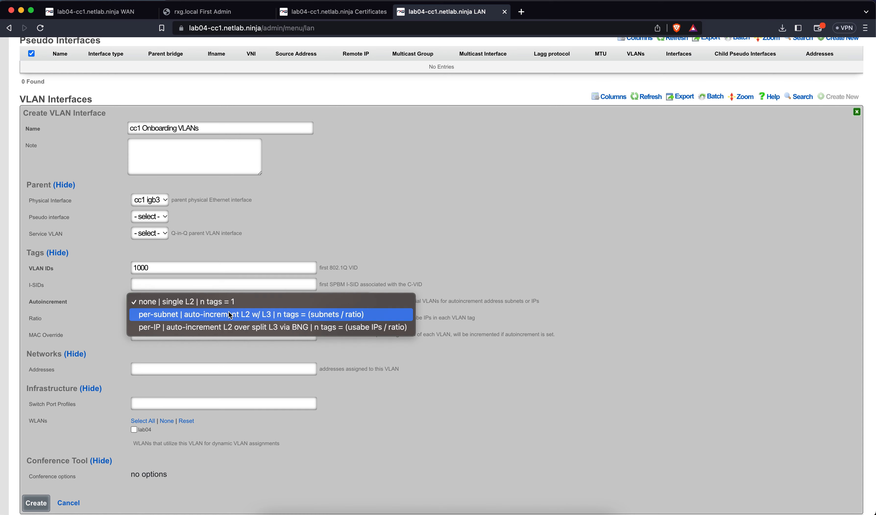
left_click(230, 312)
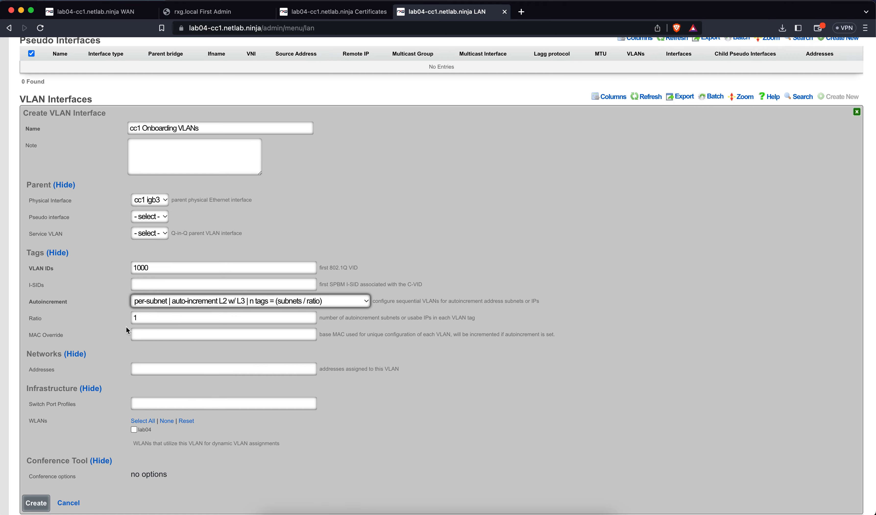
scroll(126, 326, "down", 5)
left_click(36, 352)
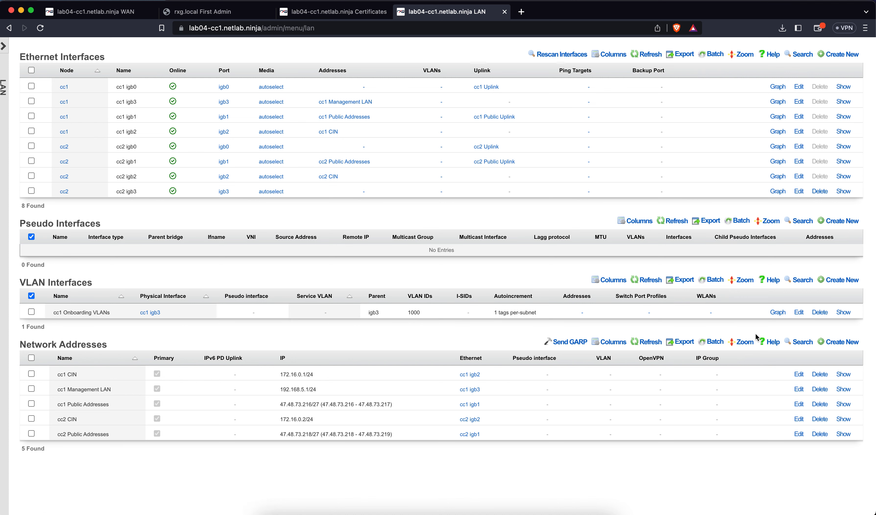
Step: Add network address 'cc1 Onboarding Addresses', 10.0.0.1/24 on cc1 Onboarding VLANs, with a DHCP pool
left_click(837, 341)
type("cc")
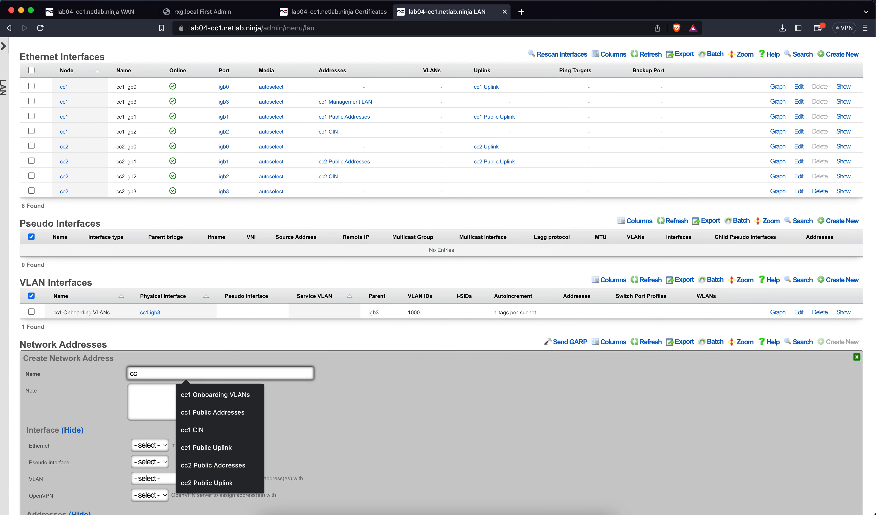
type("1 Onboard")
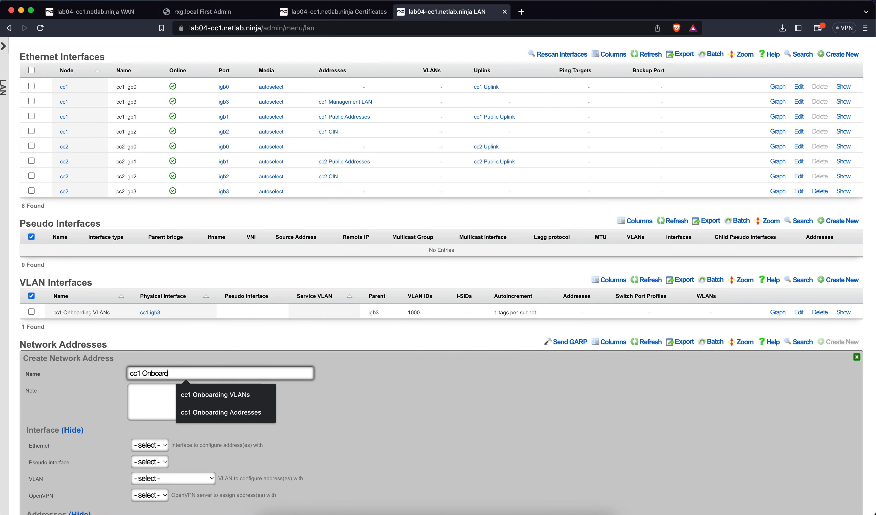
type("ing Addresses")
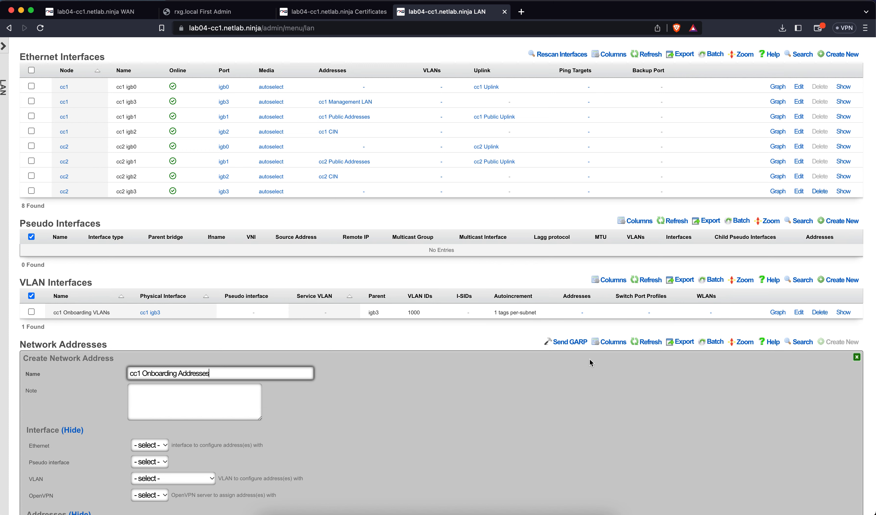
scroll(496, 397, "down", 5)
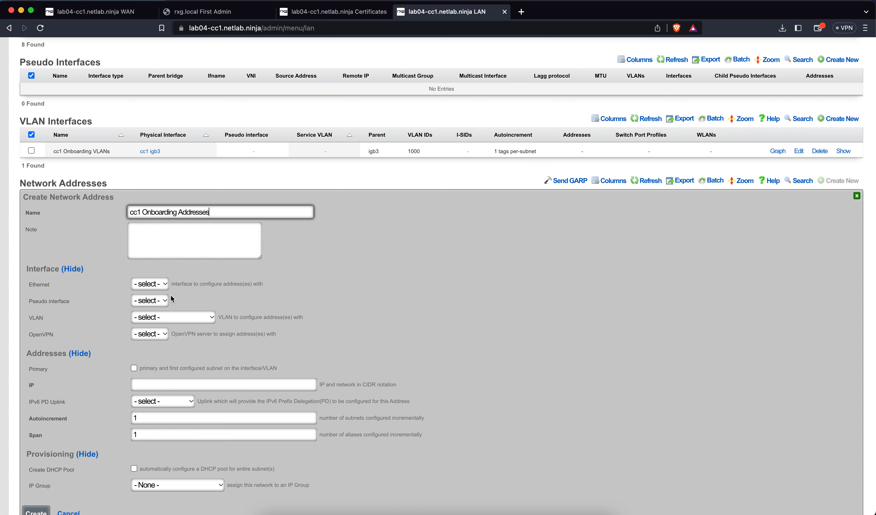
left_click(149, 317)
left_click(147, 330)
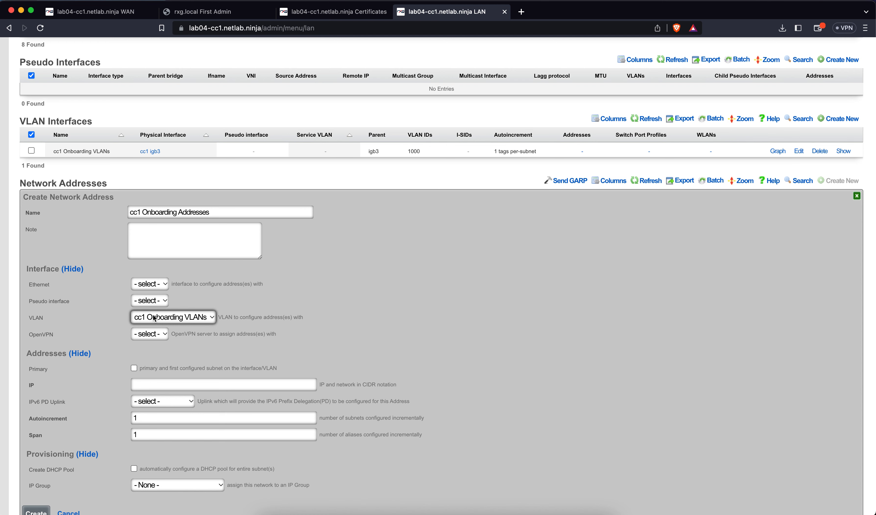
scroll(196, 338, "down", 3)
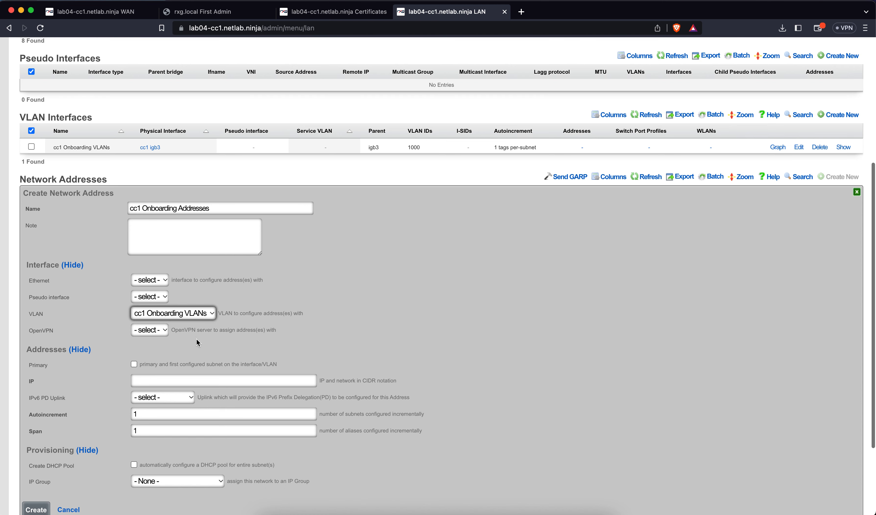
left_click(178, 312)
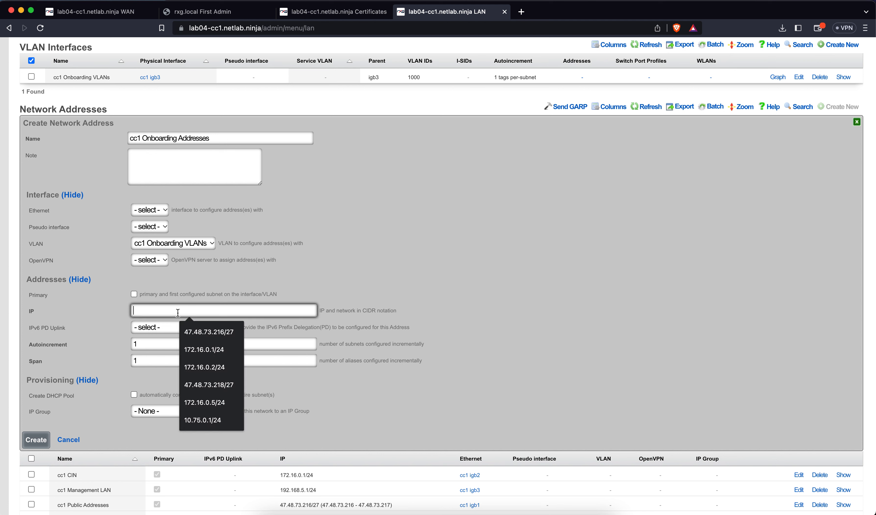
type("10")
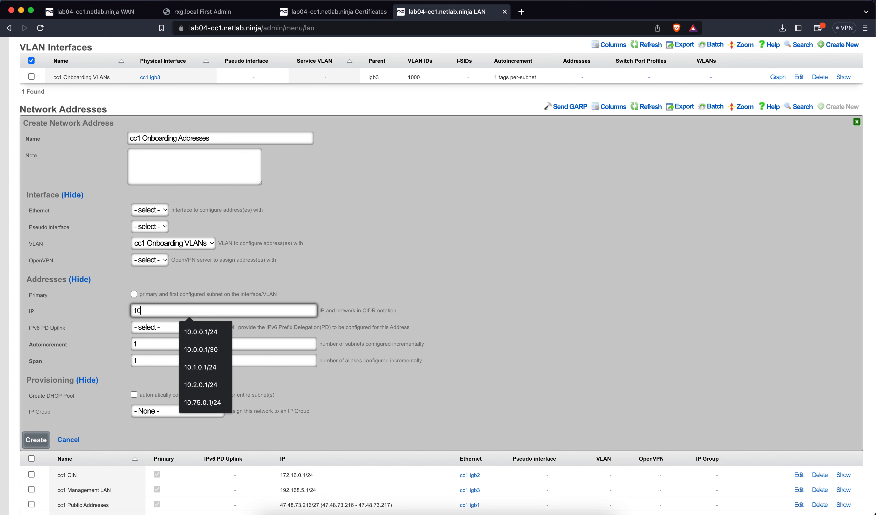
type(".0.0.1")
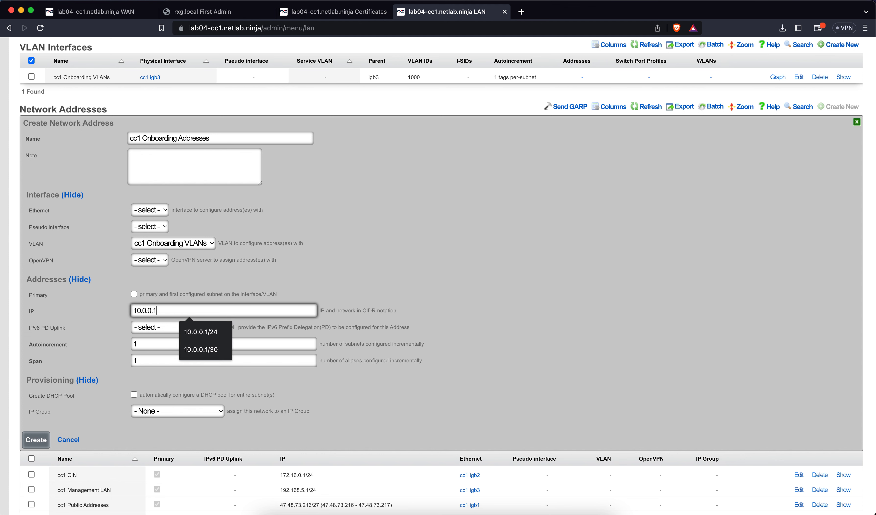
type("/24")
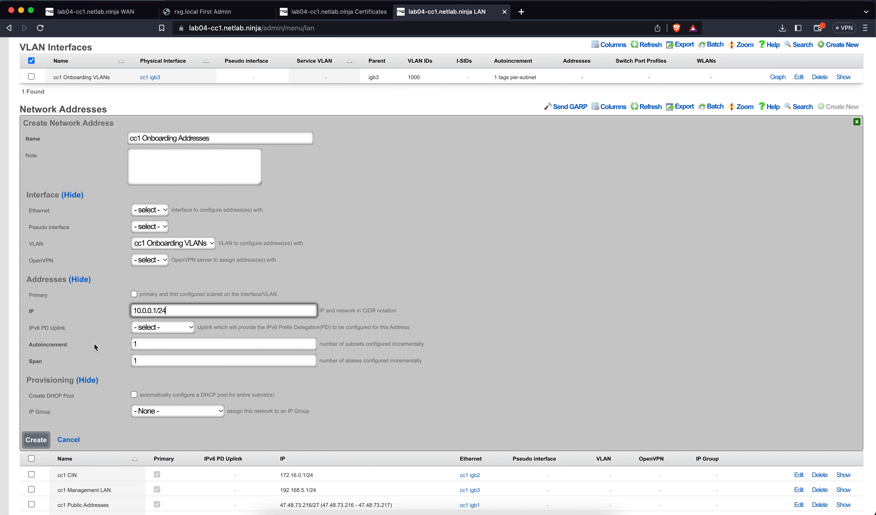
left_click(134, 394)
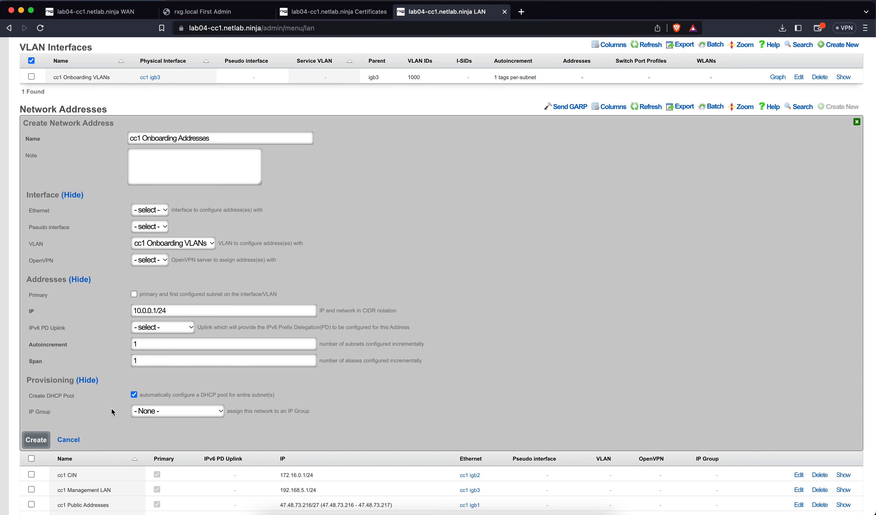
left_click(39, 439)
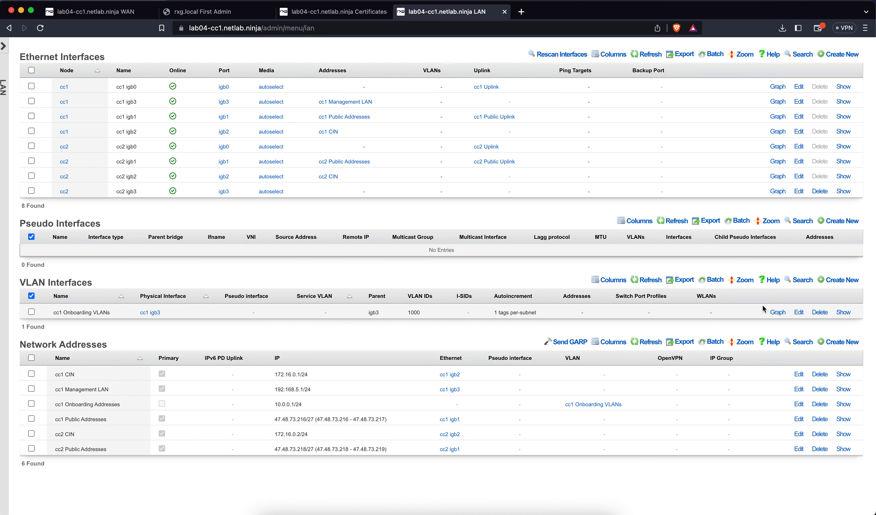
Step: Reload the LAN page and inspect the cc1 Onboarding Addresses edit form without changes
left_click(40, 28)
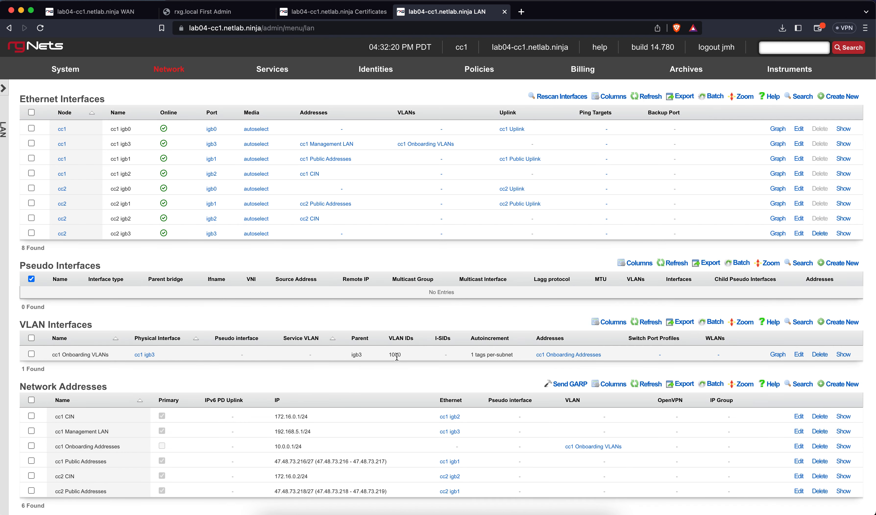
scroll(396, 357, "down", 2)
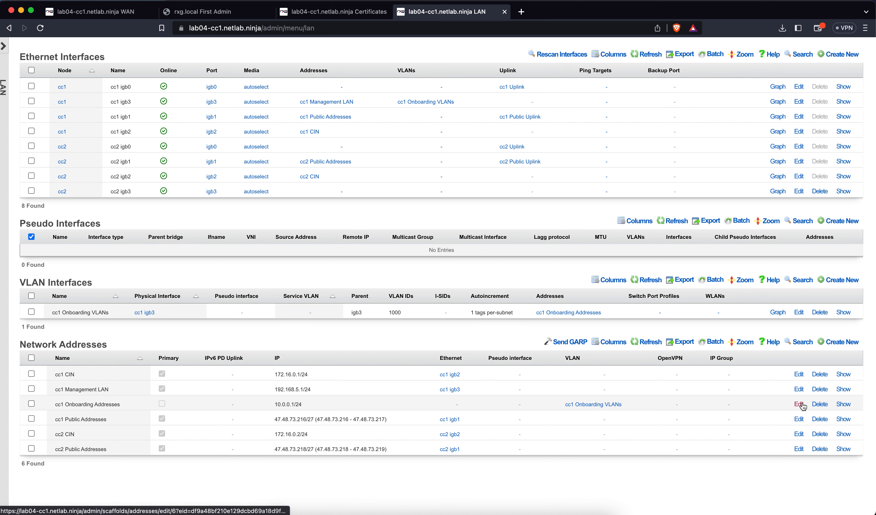
left_click(792, 402)
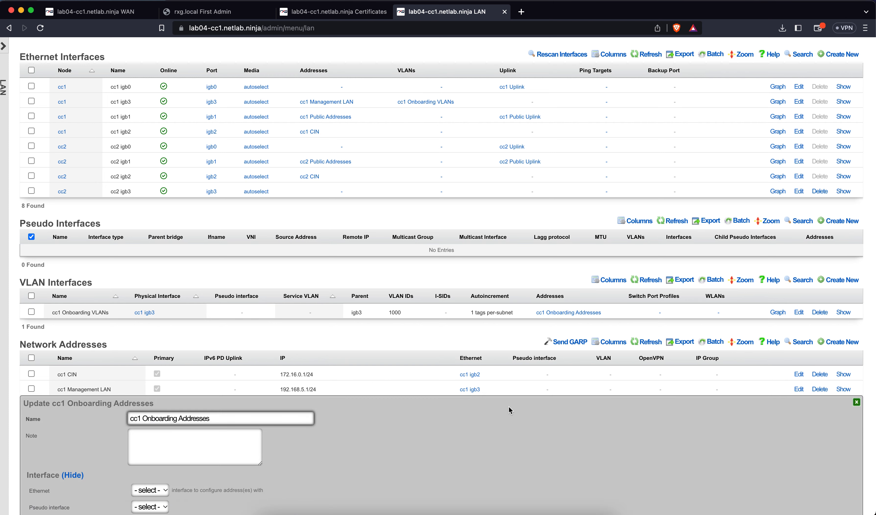
scroll(509, 409, "down", 5)
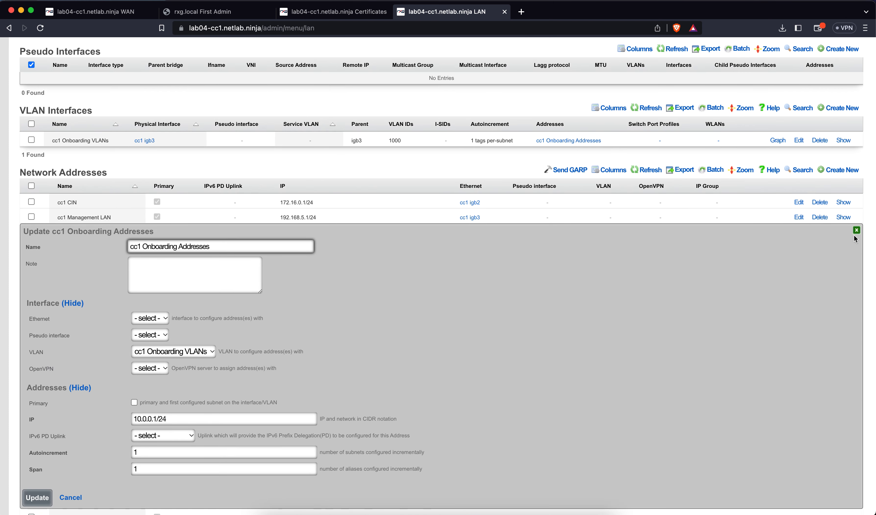
left_click(853, 231)
scroll(556, 263, "up", 3)
Step: Check the new 10.0.0.2–10.0.0.254 DHCP pool, then edit cc1 Onboarding Addresses on the LAN page
mouse_move(275, 72)
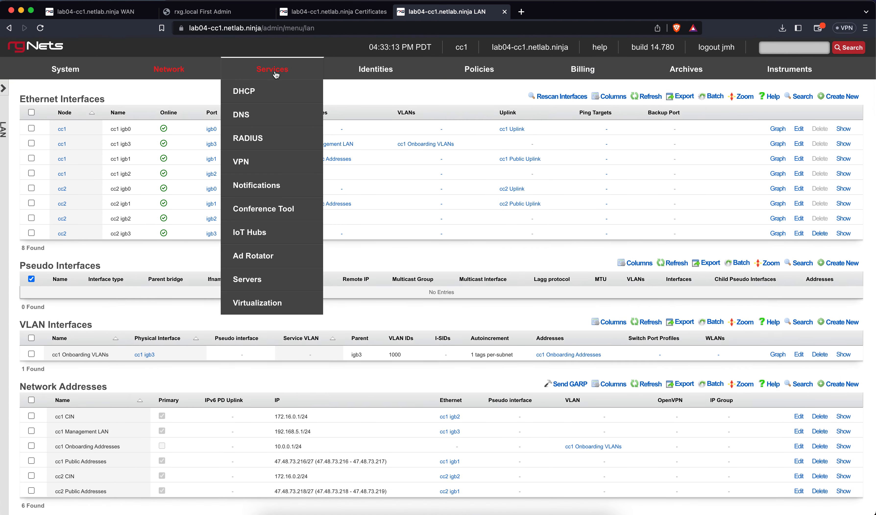
left_click(272, 89)
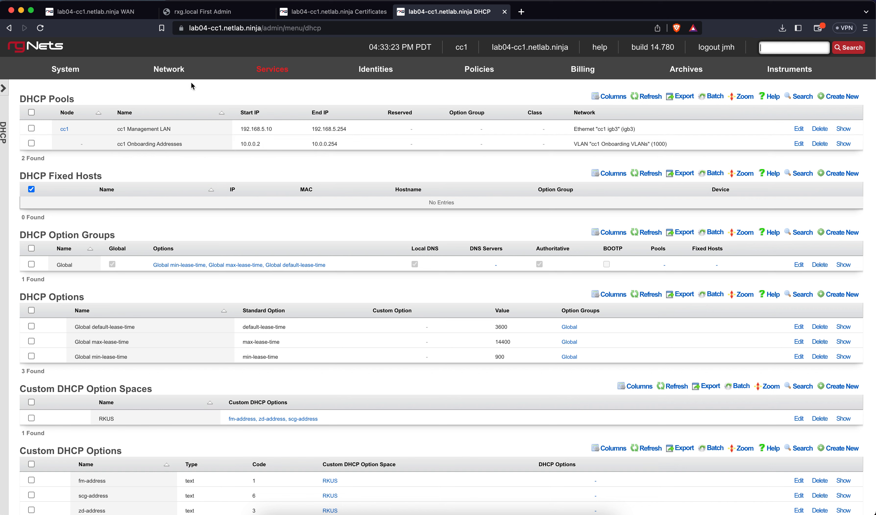
mouse_move(173, 75)
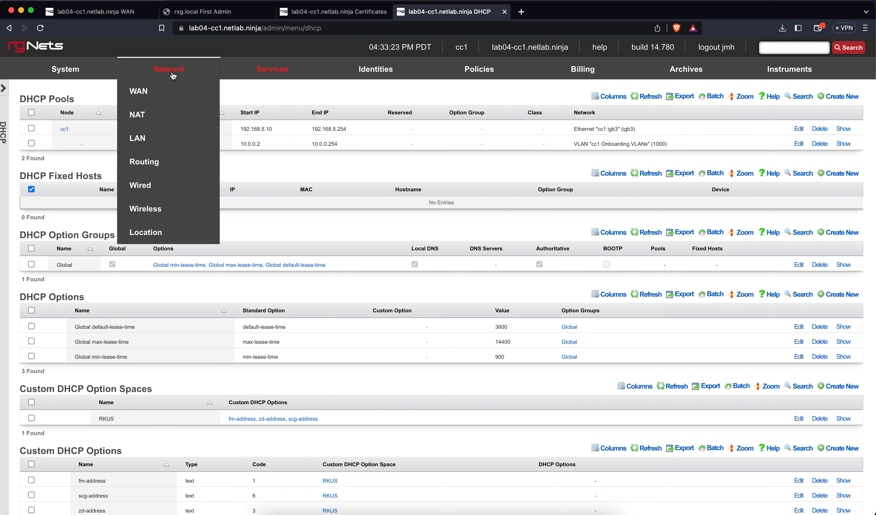
left_click(141, 139)
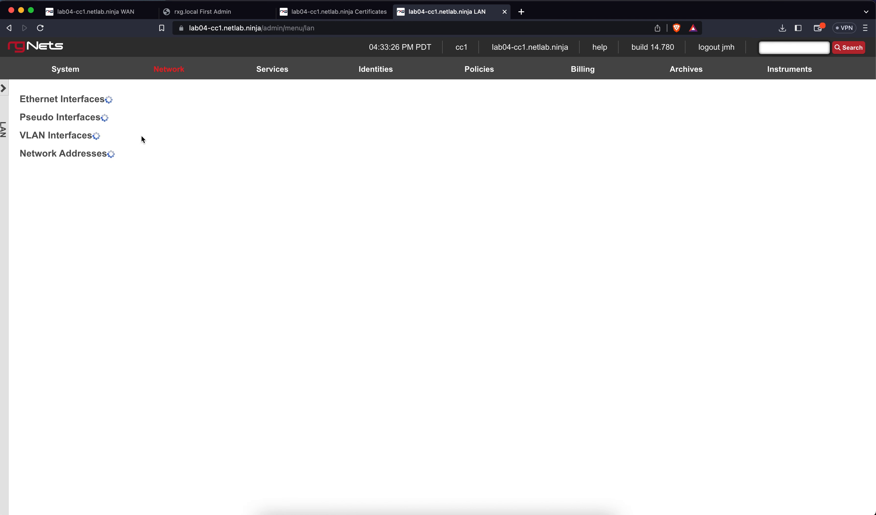
scroll(424, 365, "down", 2)
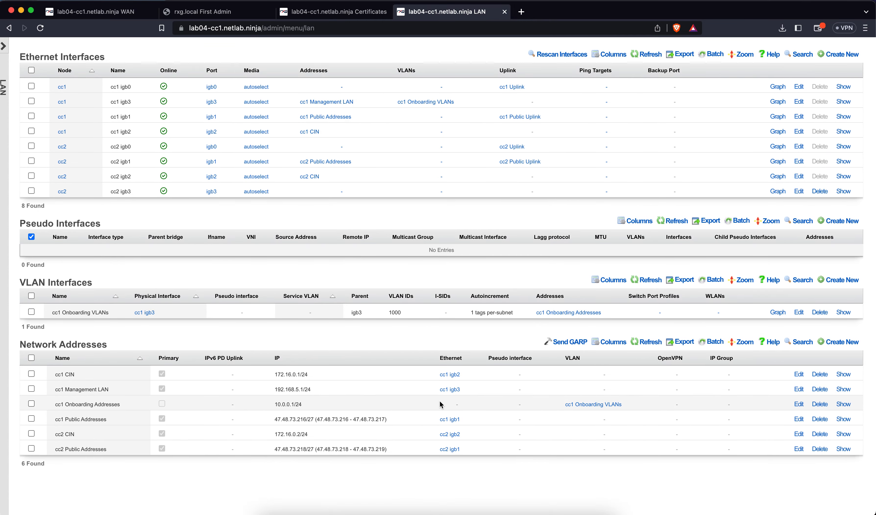
left_click(799, 404)
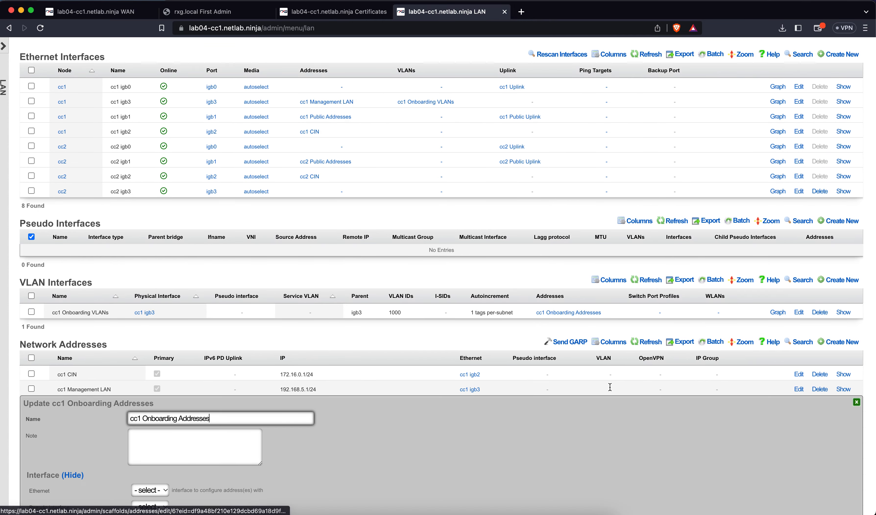
Step: Change cc1 Onboarding Addresses to 10.0.0.1/30 with autoincrement 64 and submit
scroll(487, 401, "down", 5)
left_click(162, 397)
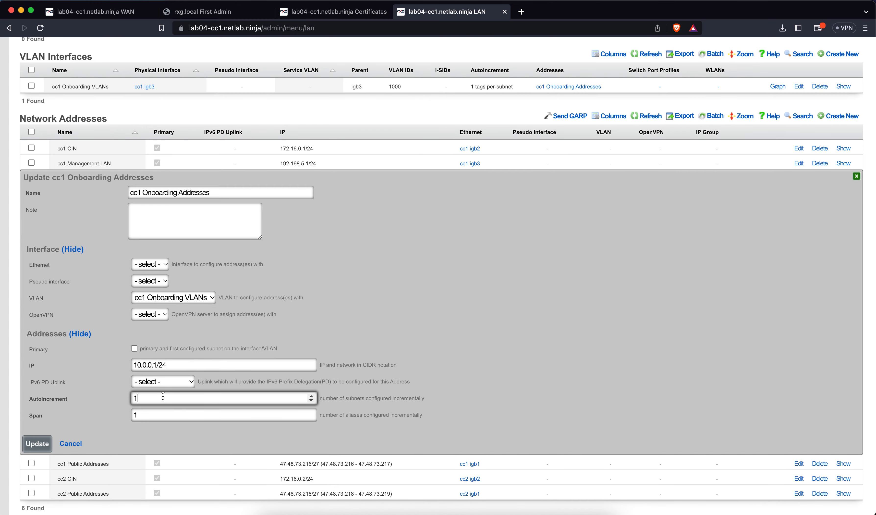
left_click(170, 367)
key("BackSpace")
key("BackSpace")
type("30")
left_click(156, 396)
double_click(156, 395)
key("BackSpace")
type("64")
left_click(51, 443)
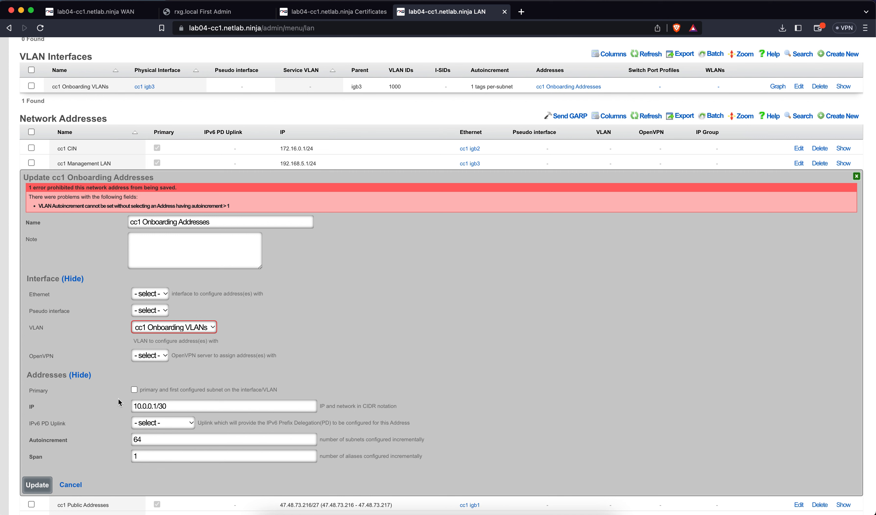
Step: Unset the address's VLAN to '- select -' and save again
left_click(152, 329)
left_click(159, 314)
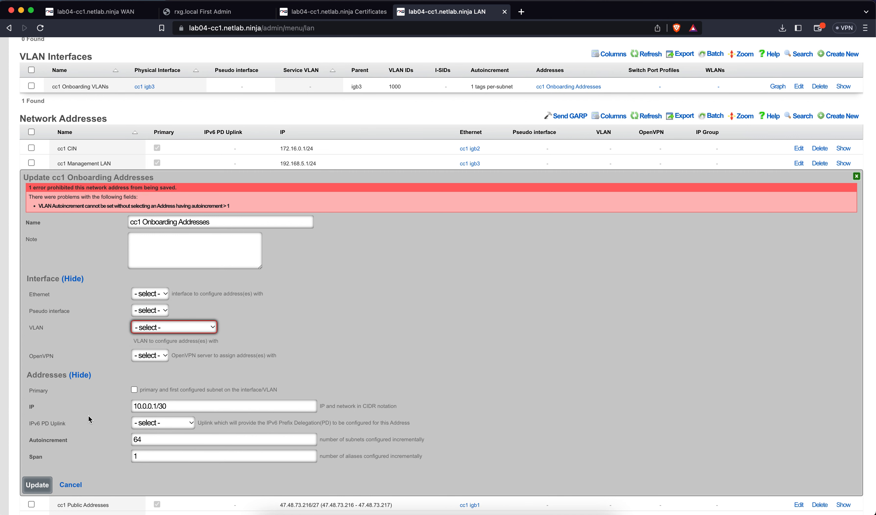
left_click(46, 482)
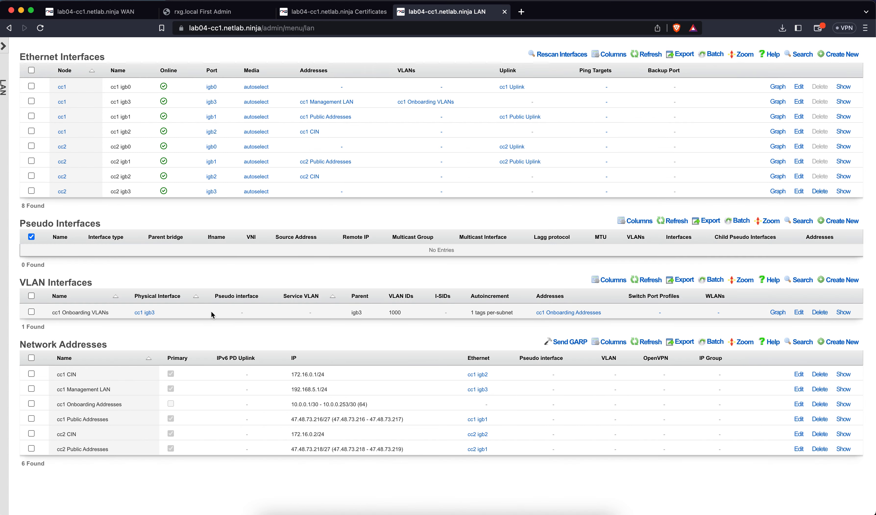
Step: Add cc1 Onboarding Addresses to the cc1 Onboarding VLANs interface's addresses and update it
left_click(794, 312)
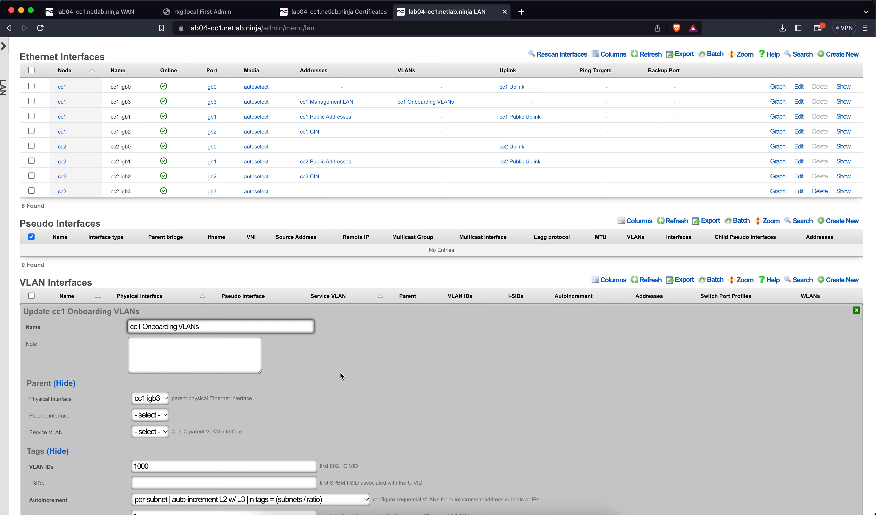
scroll(340, 372, "down", 6)
left_click(273, 363)
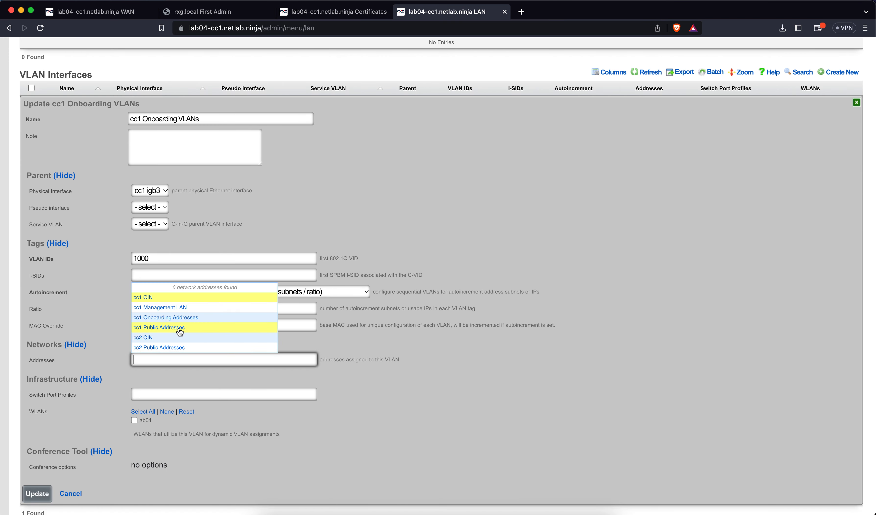
left_click(171, 318)
left_click(50, 492)
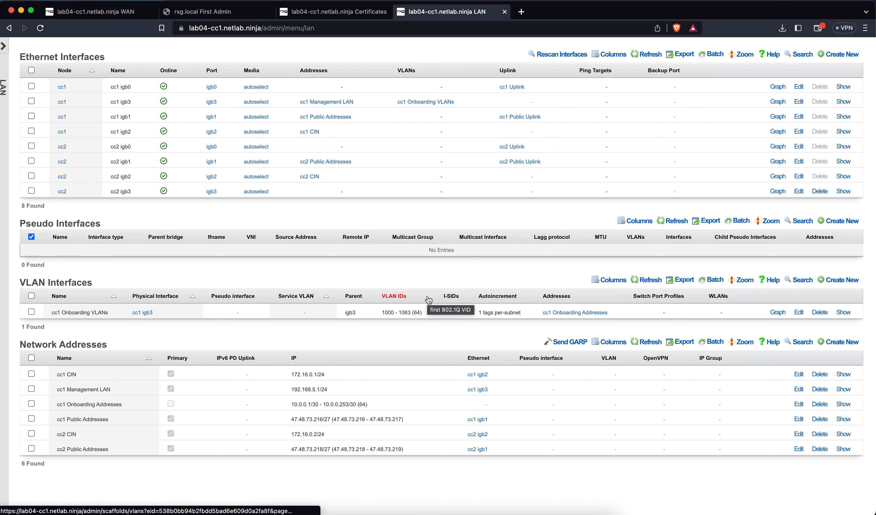
Step: Confirm the interface now spans VLAN IDs 1000–1063, then go to Services > DHCP
left_click(799, 312)
scroll(390, 332, "down", 5)
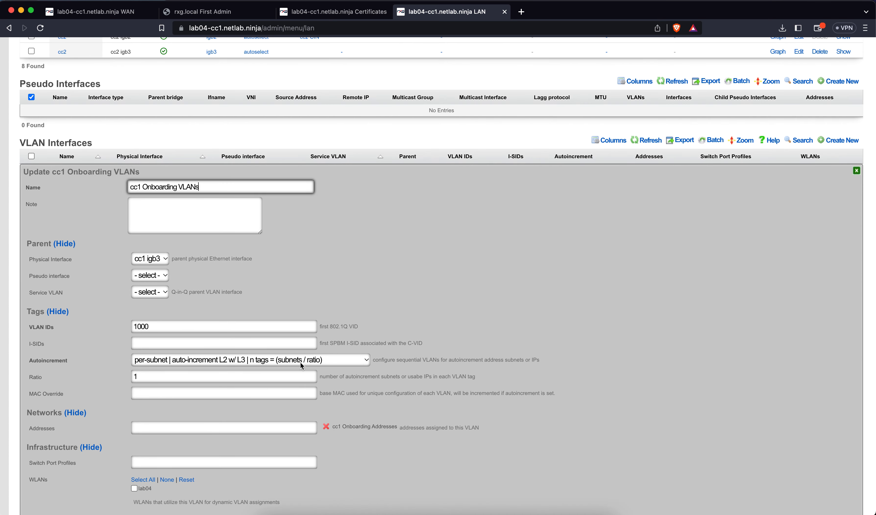
left_click(856, 172)
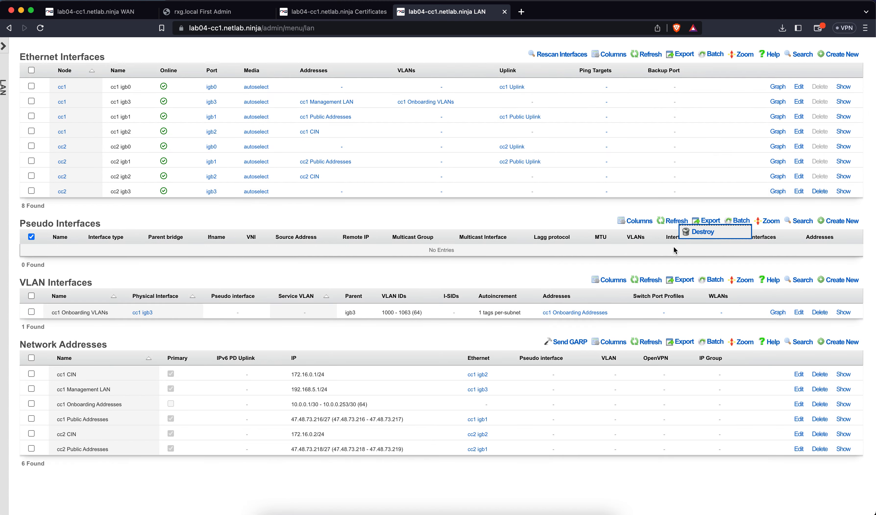
left_click_drag(382, 312, 416, 314)
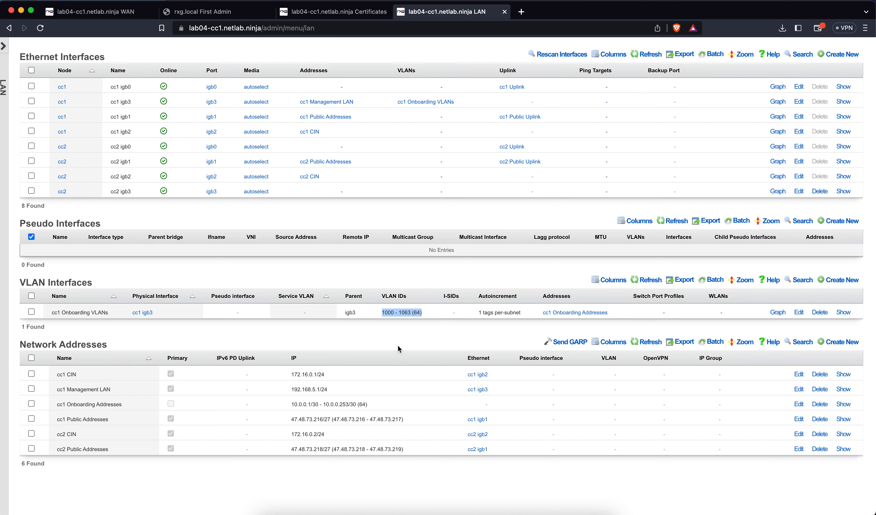
scroll(397, 344, "up", 2)
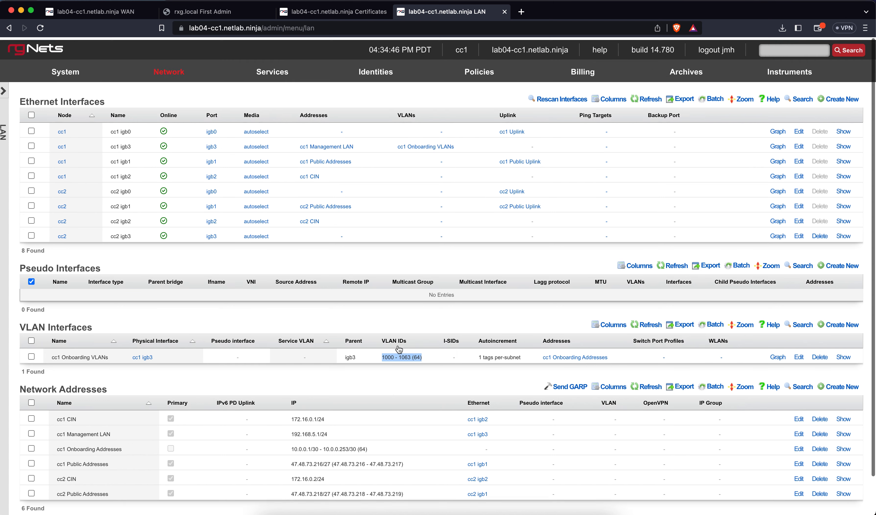
mouse_move(273, 73)
left_click(269, 90)
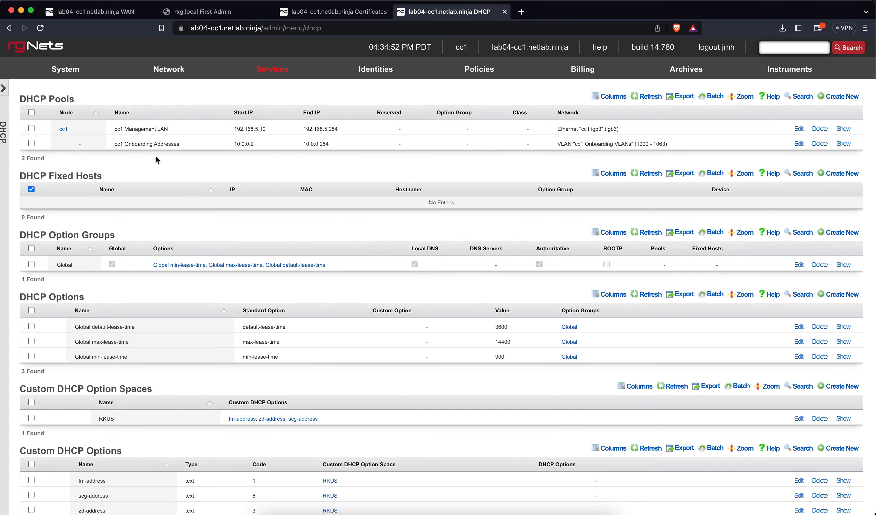
Step: Highlight the cc1 Onboarding Addresses DHCP pool serving 10.0.0.2–10.0.0.254
left_click_drag(113, 143, 186, 151)
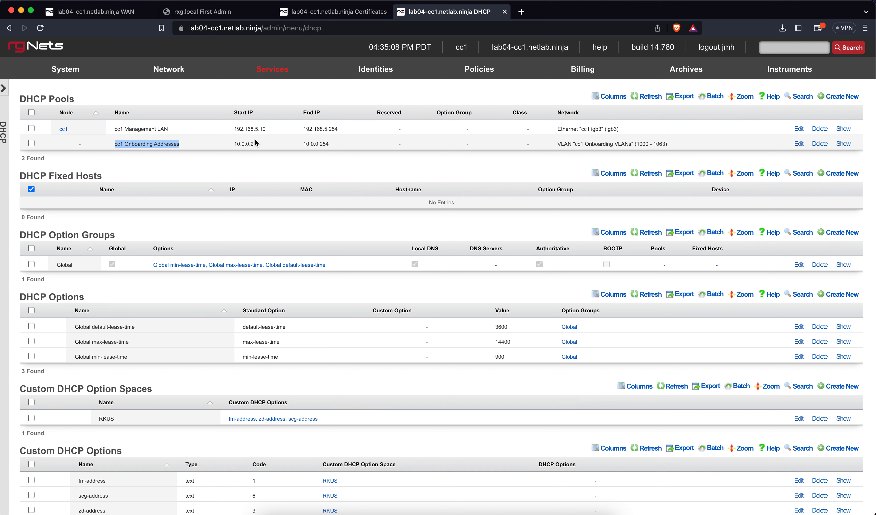
Step: Change the cc1 Onboarding VLANs ratio to 4, narrowing it to VLAN IDs 1000–1015
mouse_move(180, 78)
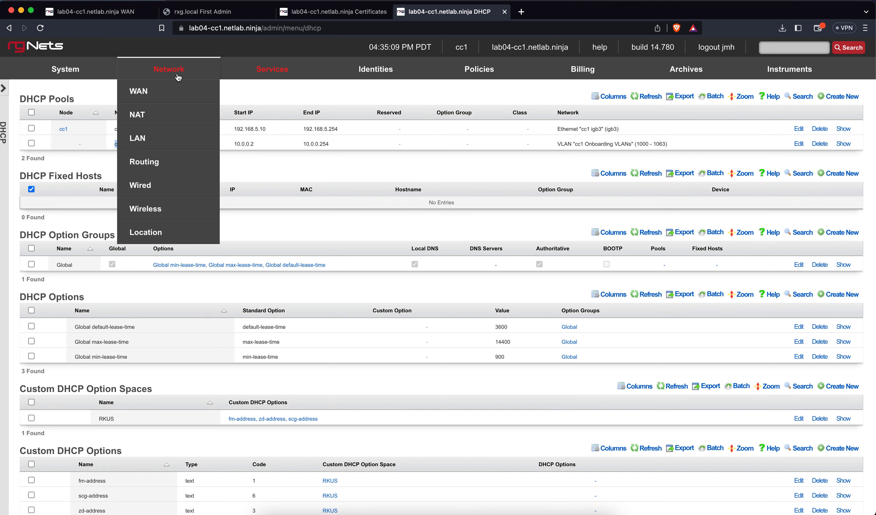
left_click(154, 141)
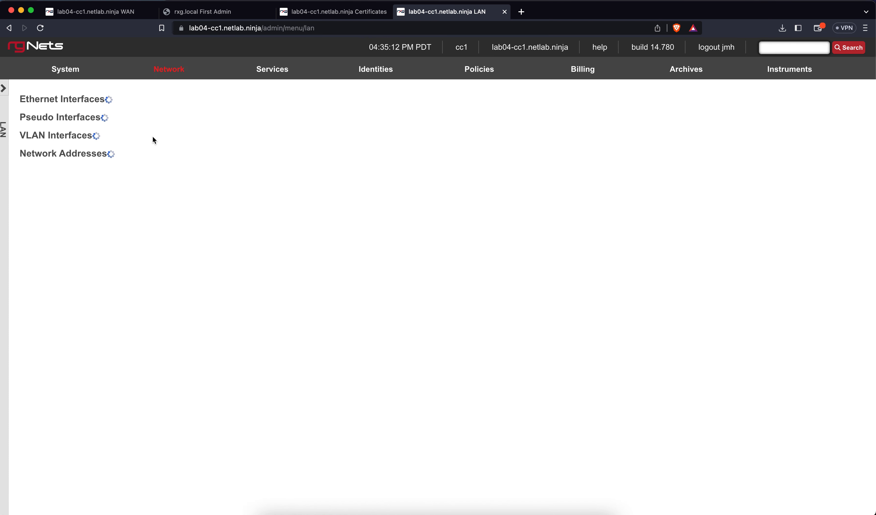
scroll(417, 391, "down", 3)
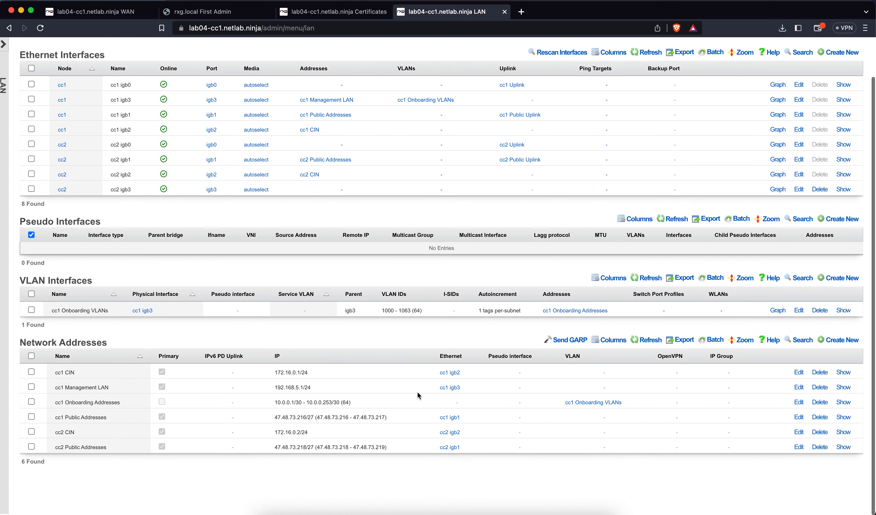
left_click(799, 313)
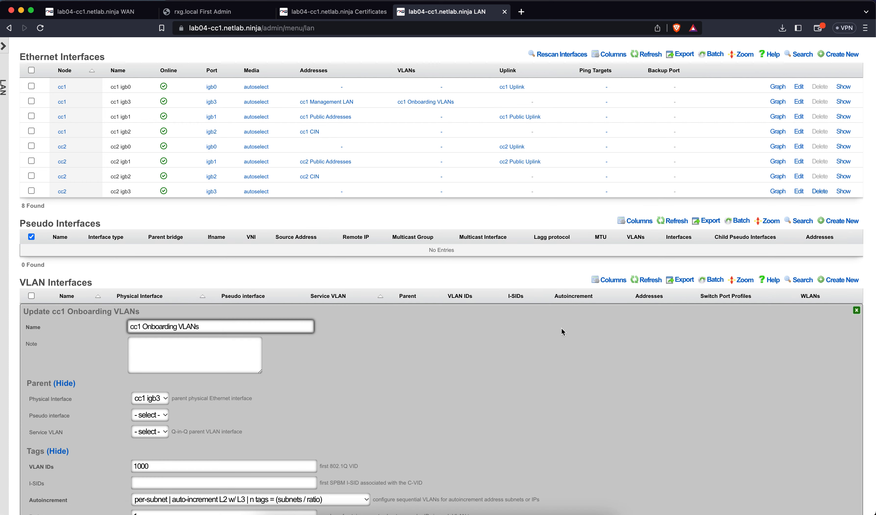
scroll(418, 346, "down", 5)
double_click(188, 310)
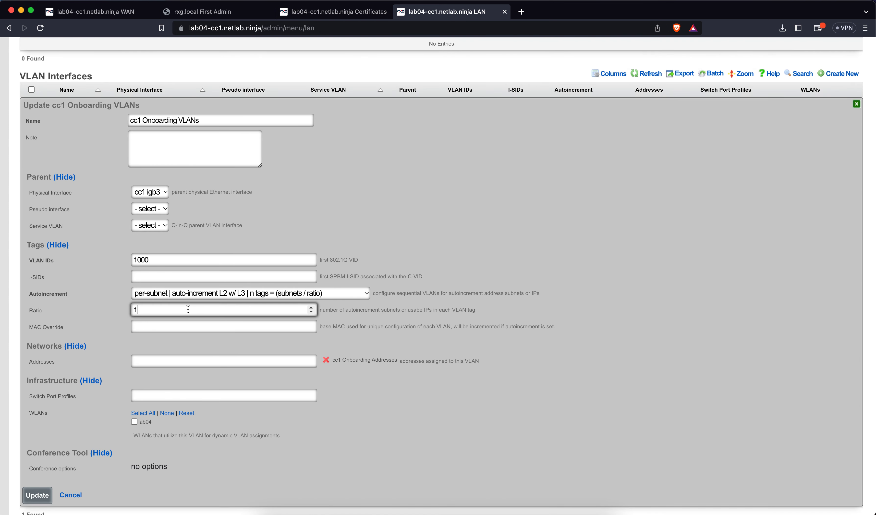
type("4")
left_click(46, 495)
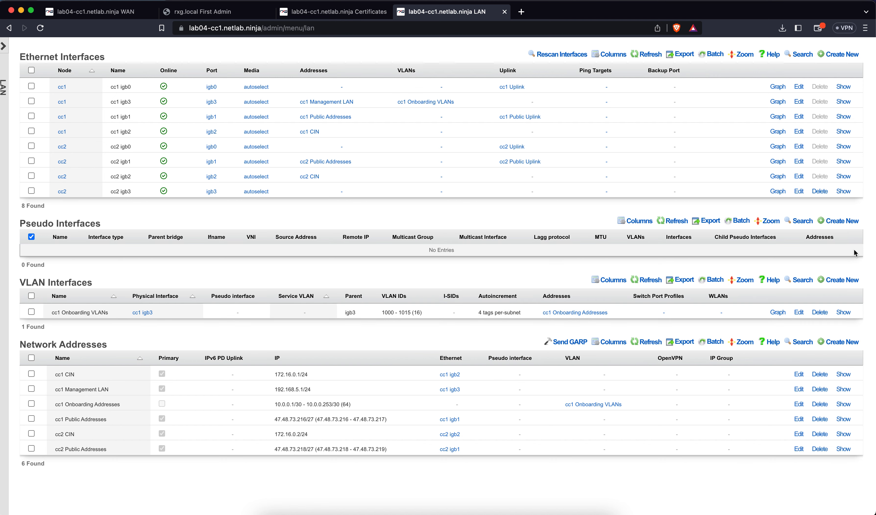
Step: Start a new VLAN interface named 'cc2 Onboarding VLANs' on parent cc2 igb3
left_click(837, 279)
scroll(553, 339, "down", 3)
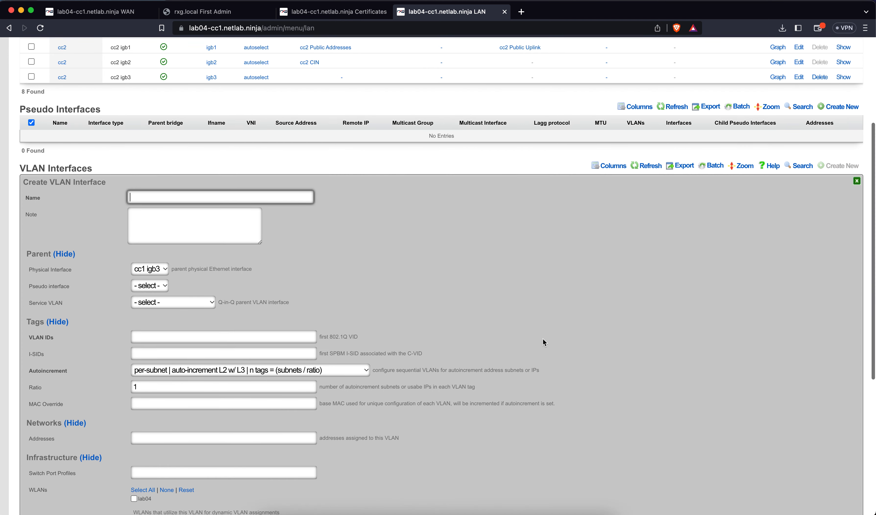
type("cc2")
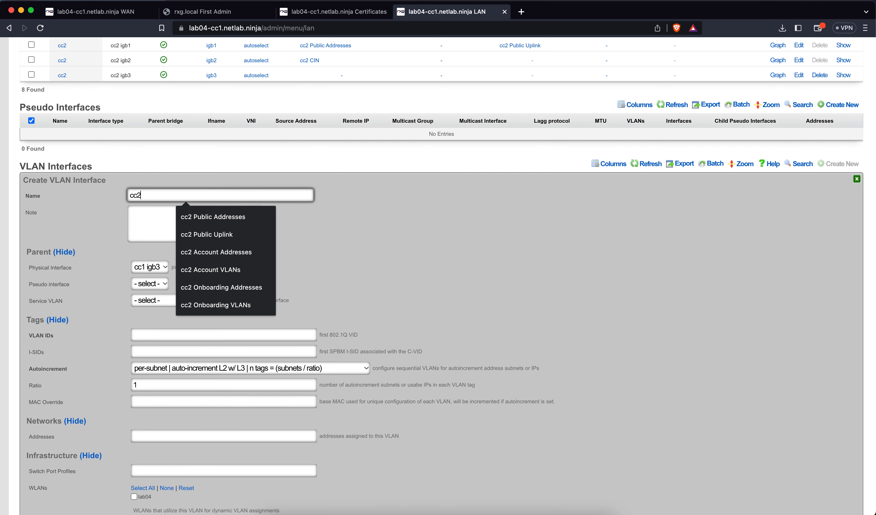
type(" Onboarding VLANs")
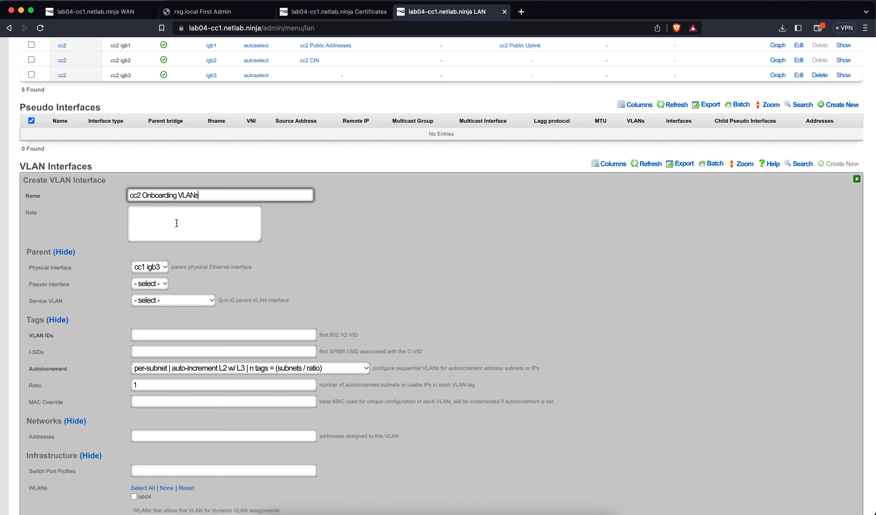
left_click(155, 267)
left_click(157, 319)
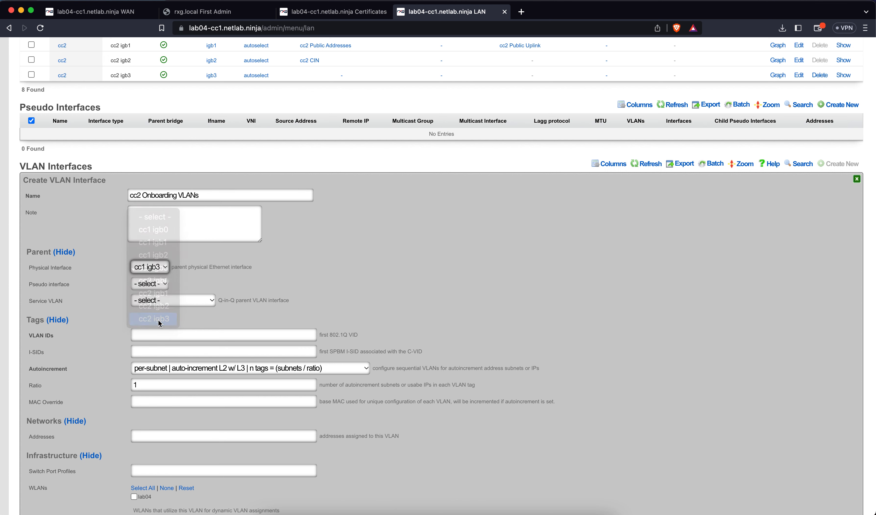
Step: Set its starting VLAN ID to 1016 and ratio to 4, then create it
left_click(190, 336)
type("100")
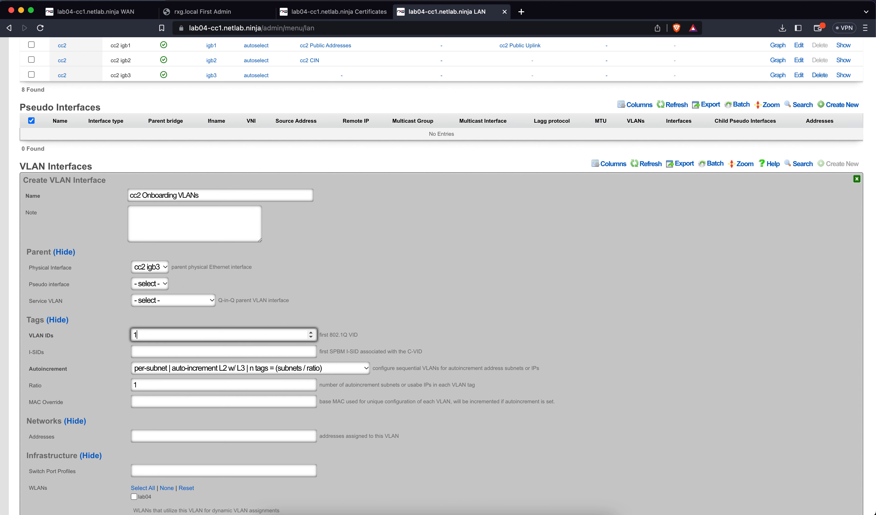
key("BackSpace")
key("BackSpace")
type("0160")
key("BackSpace")
scroll(201, 354, "down", 3)
left_click(150, 277)
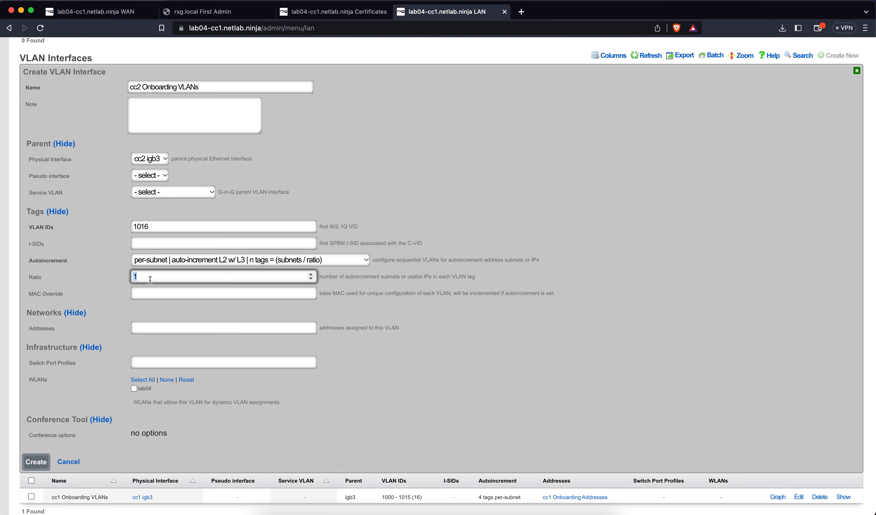
key("BackSpace")
type("4")
left_click(49, 461)
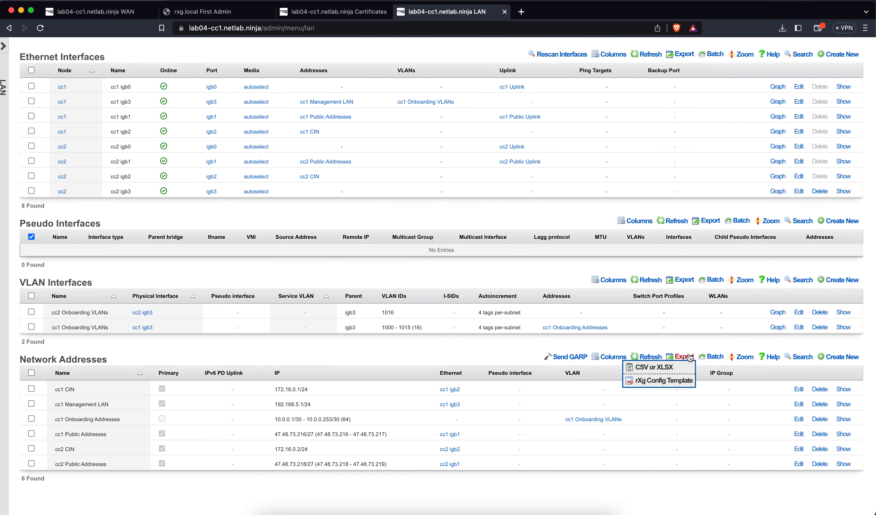
Step: Create 'cc2 Onboarding Addresses' on cc2 Onboarding VLANs with an automatic DHCP pool
left_click(838, 357)
scroll(454, 347, "down", 2)
type("cc")
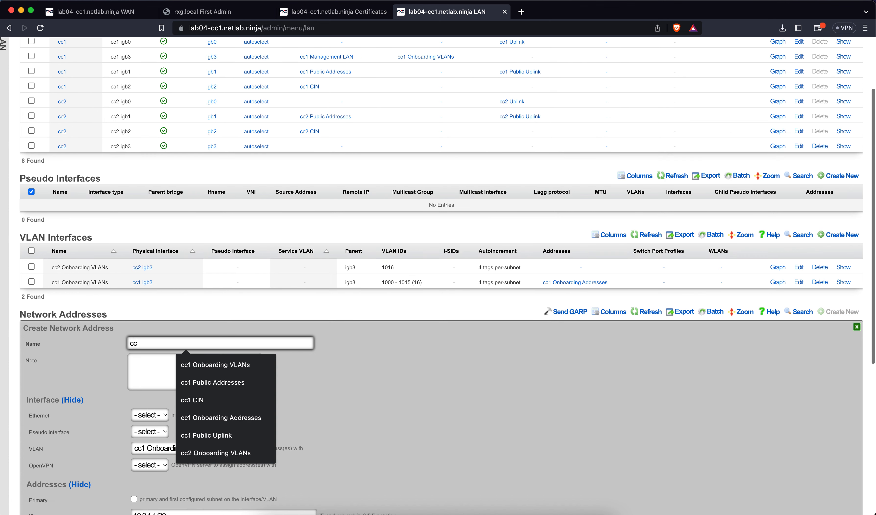
type("2 Onboarding")
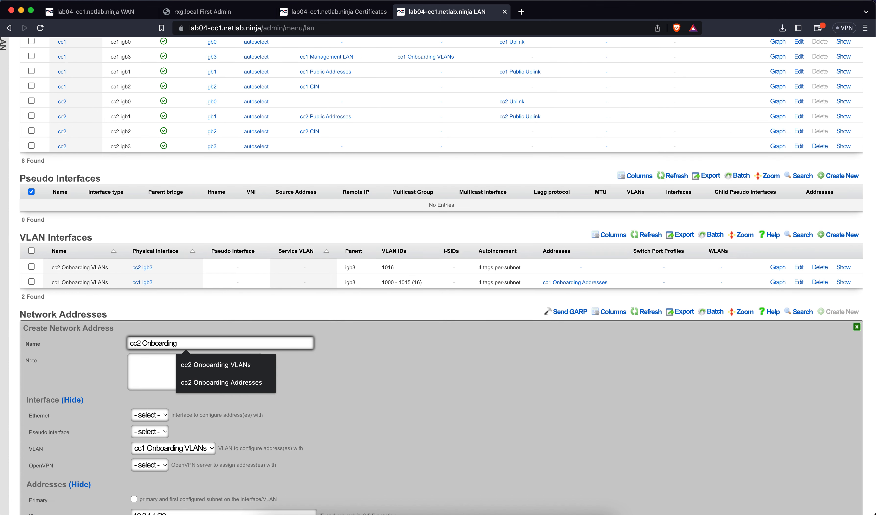
type(" Addresses")
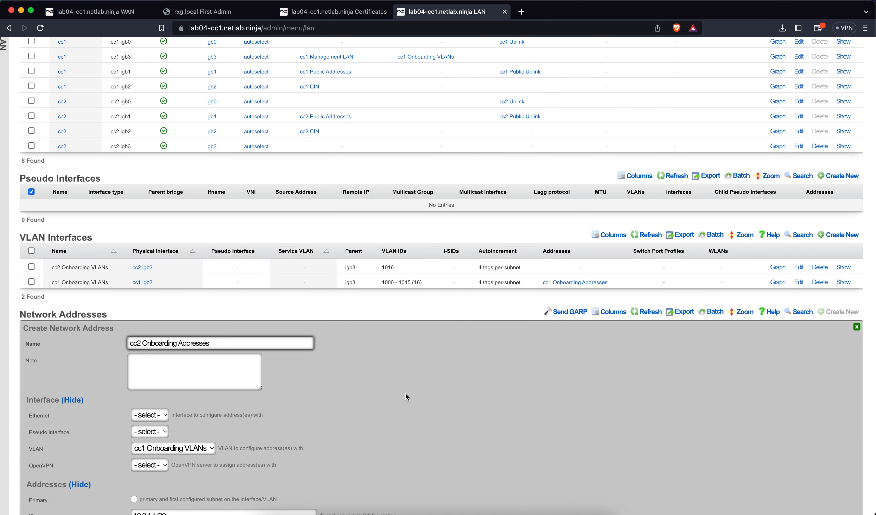
scroll(364, 411, "down", 5)
left_click(176, 268)
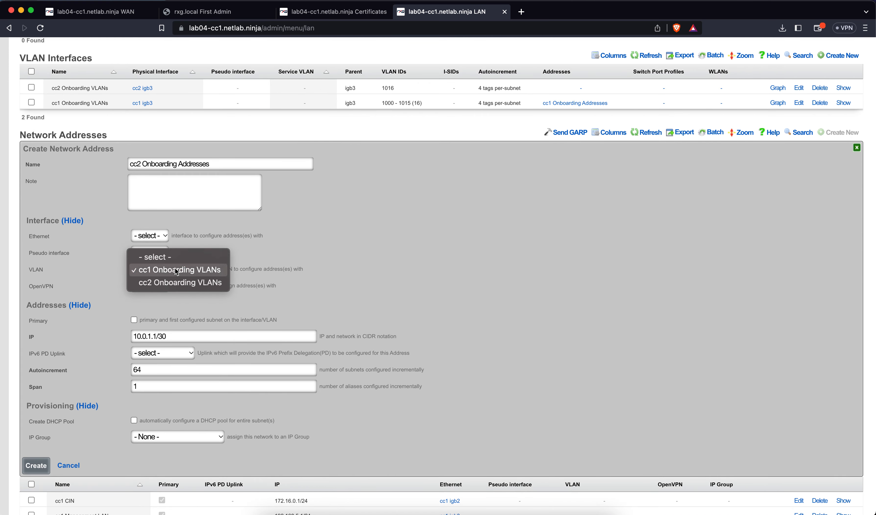
left_click(175, 282)
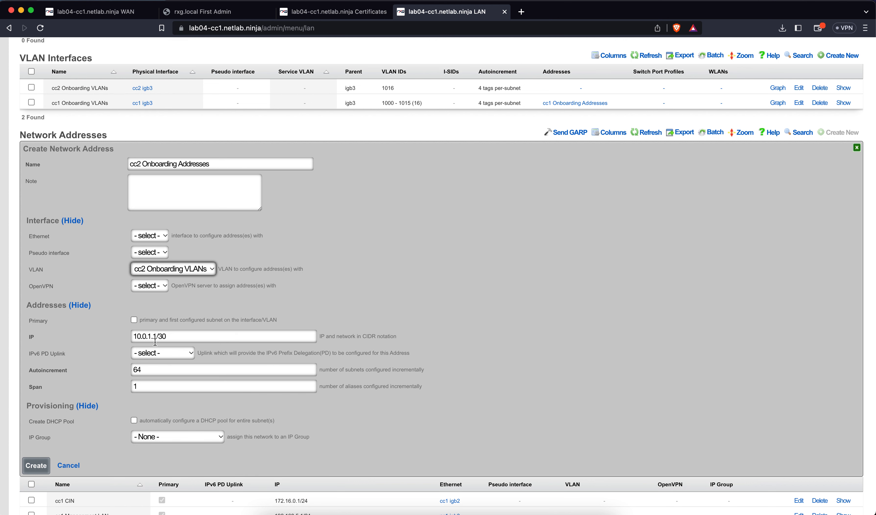
left_click(136, 420)
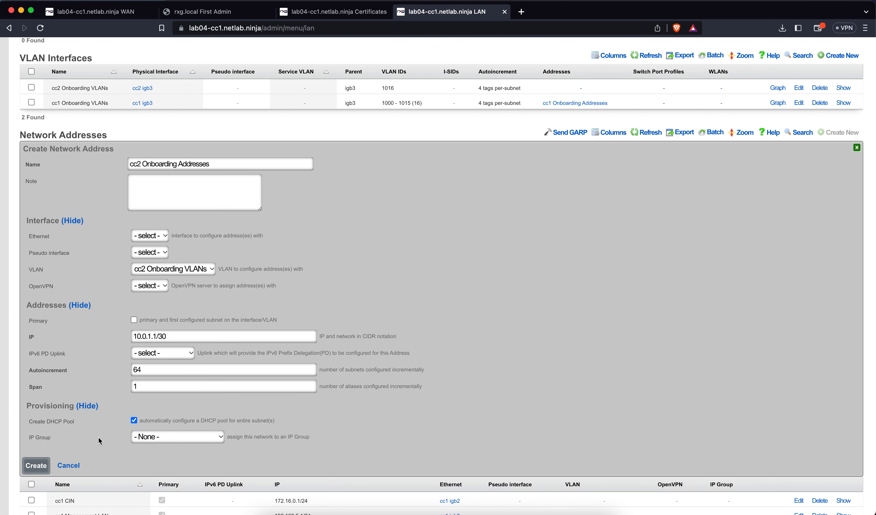
left_click(36, 465)
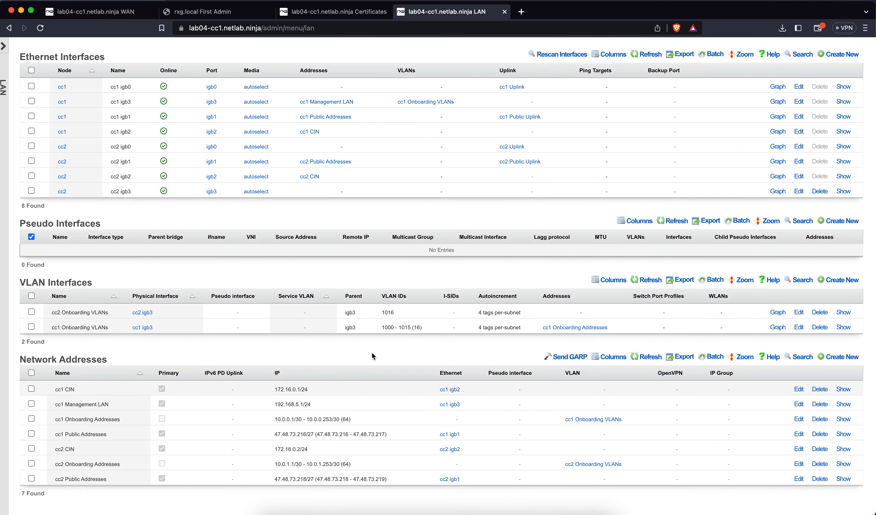
Step: Refresh the VLAN Interfaces table so cc2 Onboarding VLANs shows tags 1016–1031 and its addresses
left_click(654, 282)
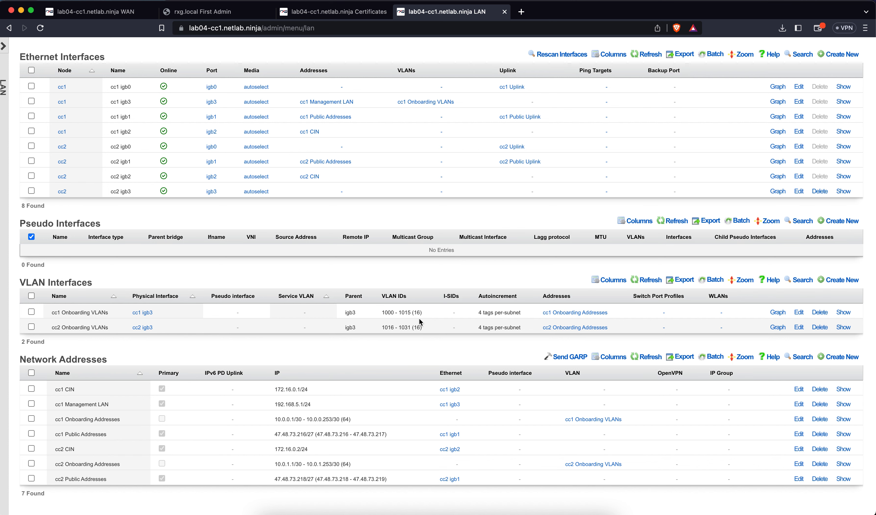
Step: Create the VLAN interface 'cc1 Account VLANs' on parent cc1 igb3 with VLAN ID 2000
left_click(844, 281)
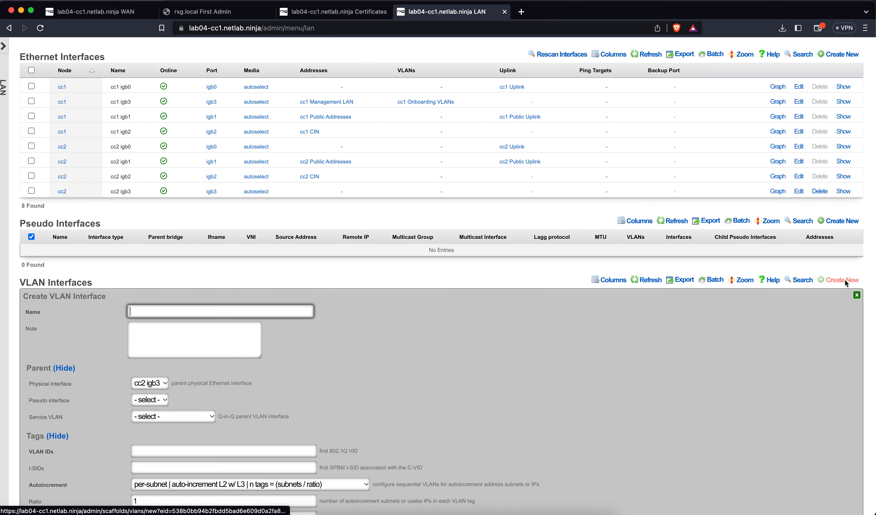
type("cc")
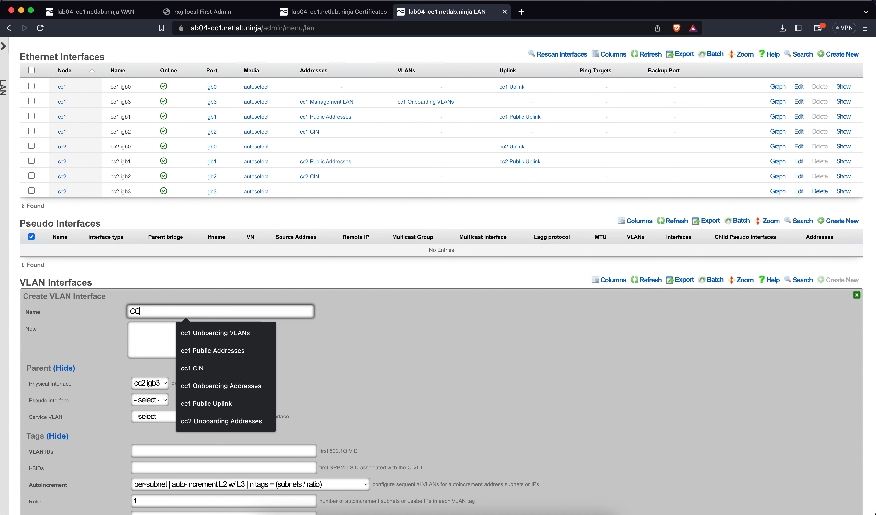
type("1 Accoun")
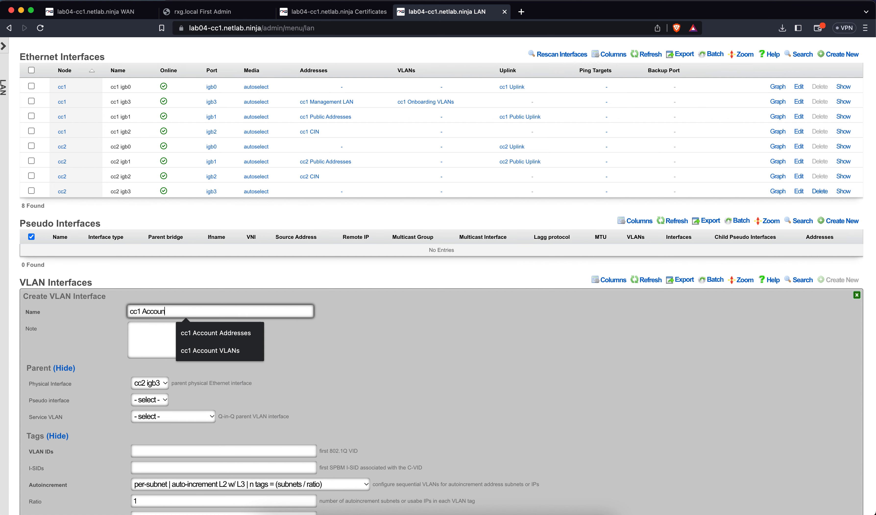
type("t VLANs")
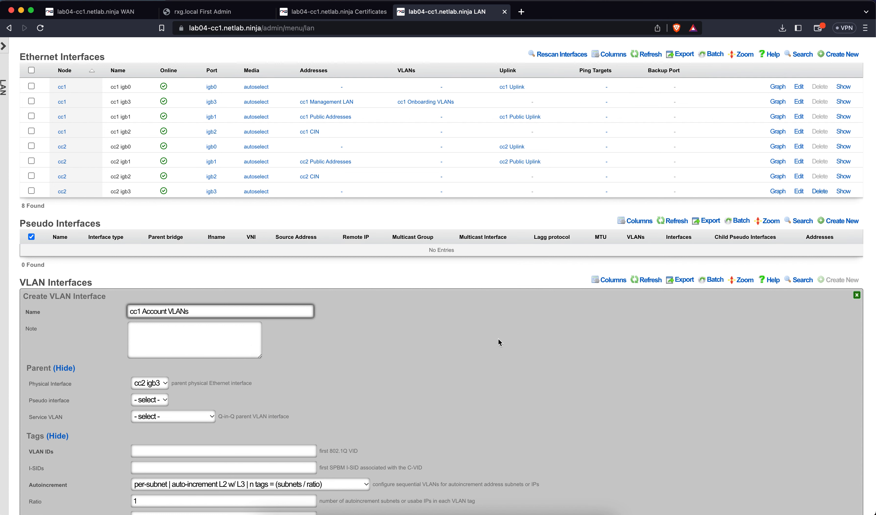
scroll(405, 358, "down", 5)
left_click(159, 220)
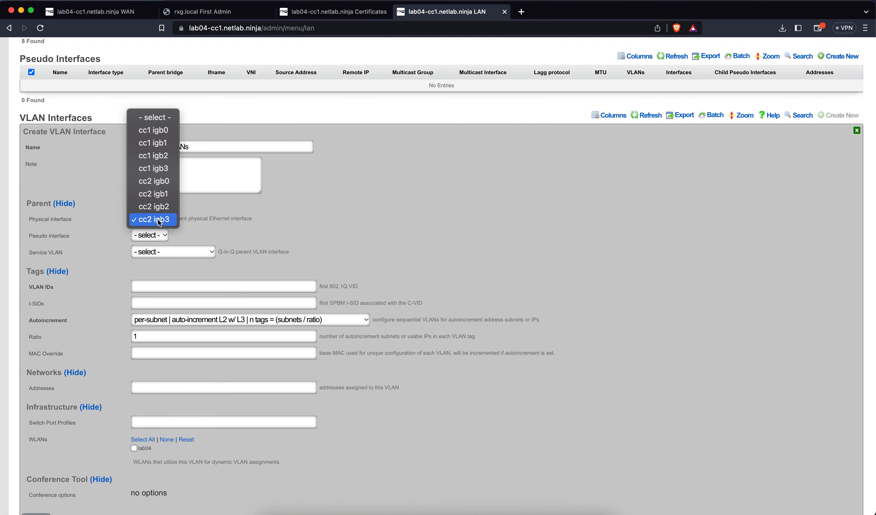
left_click(161, 176)
left_click(261, 288)
type("2000")
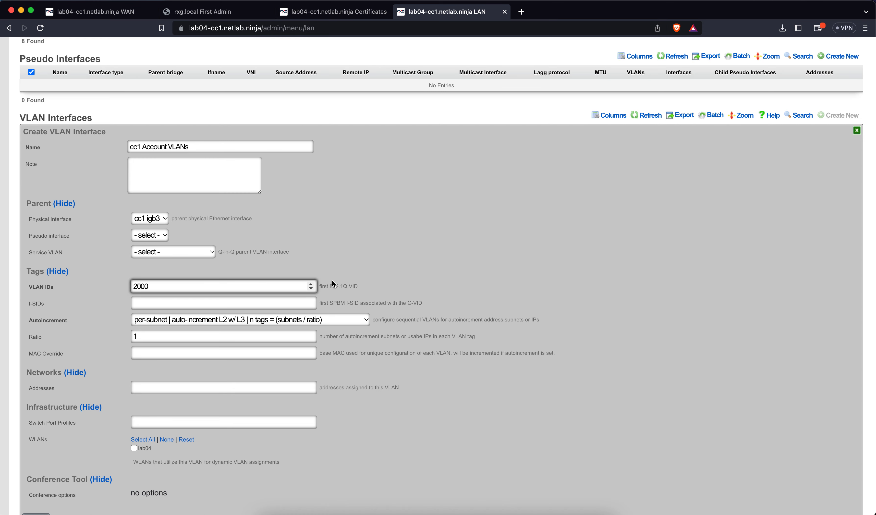
scroll(333, 283, "down", 3)
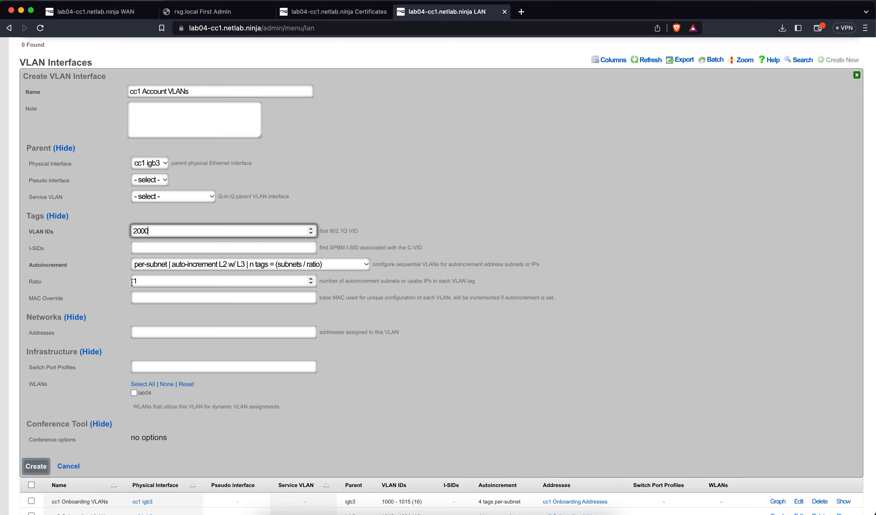
left_click(43, 467)
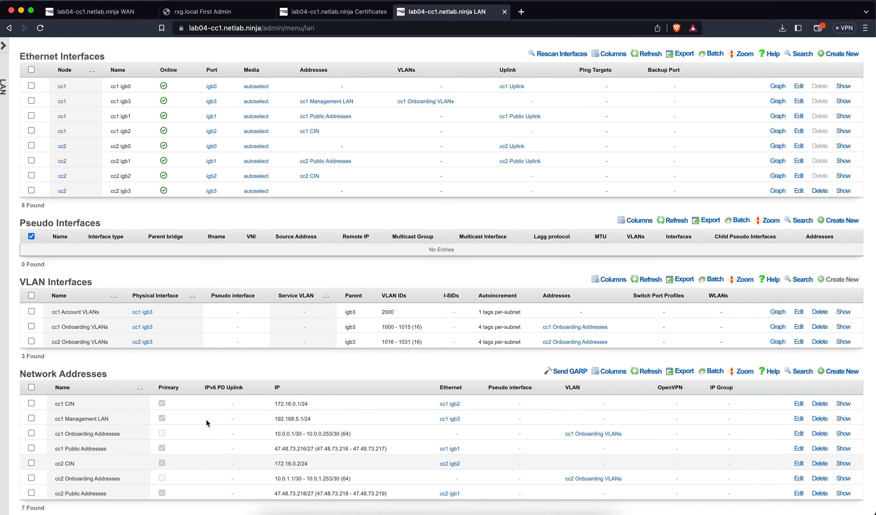
Step: Create the VLAN interface 'cc2 Account VLANs' on parent cc2 igb3 with VLAN ID 2032
left_click(841, 279)
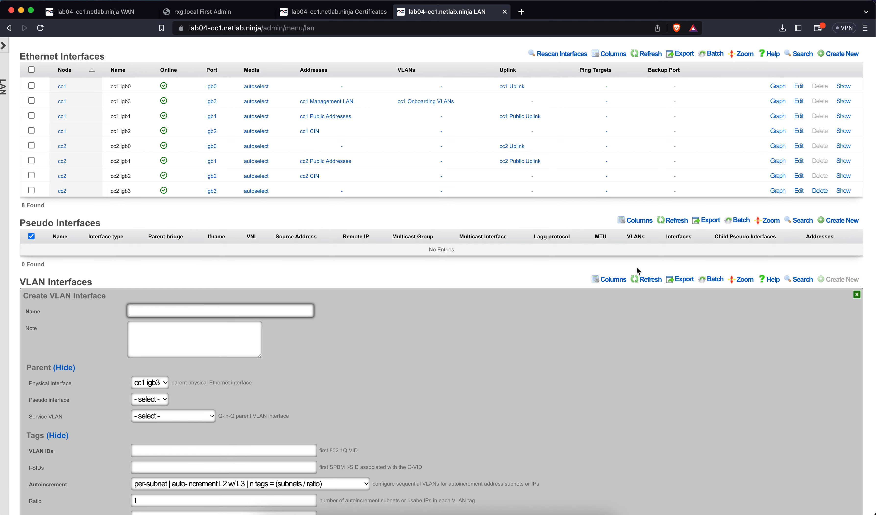
scroll(636, 266, "down", 1)
scroll(638, 270, "down", 3)
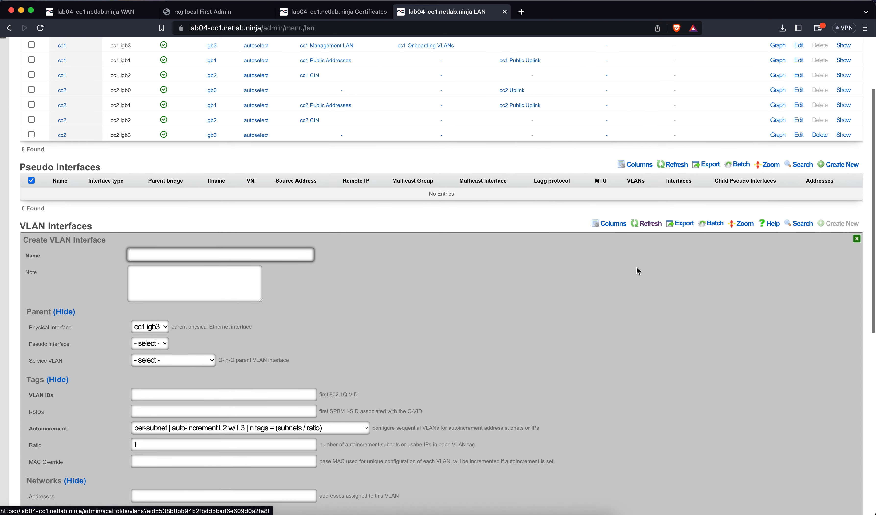
type("cc2")
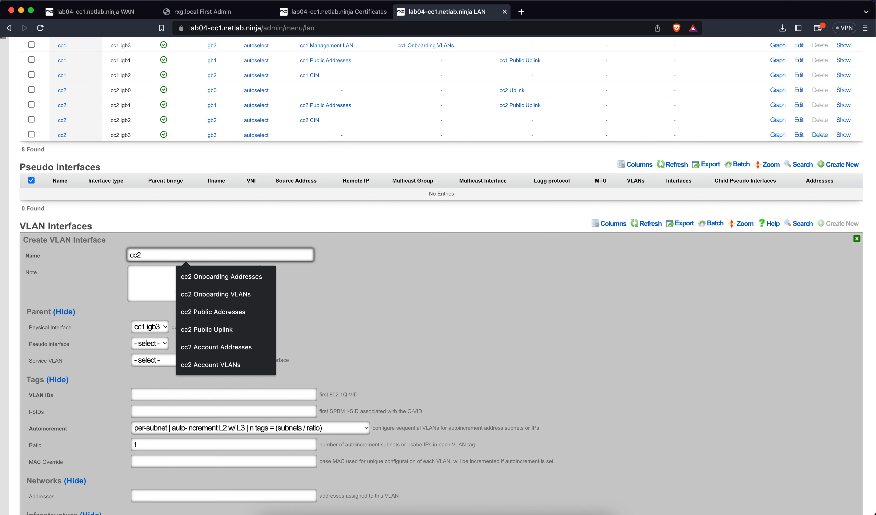
type(" Account VLANs")
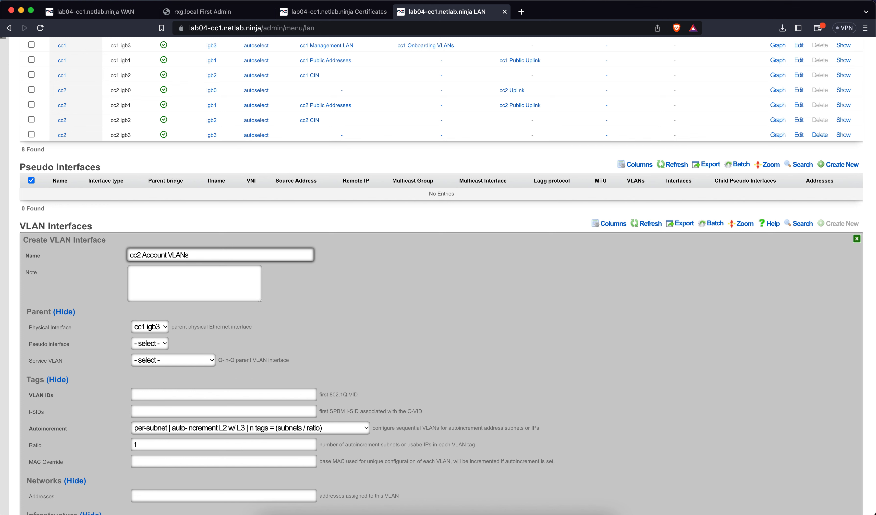
scroll(370, 340, "down", 8)
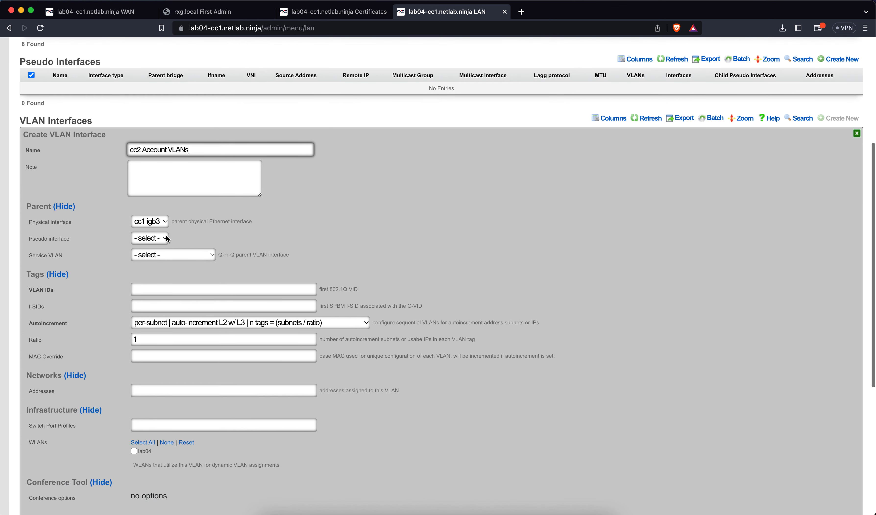
left_click(155, 223)
left_click(154, 273)
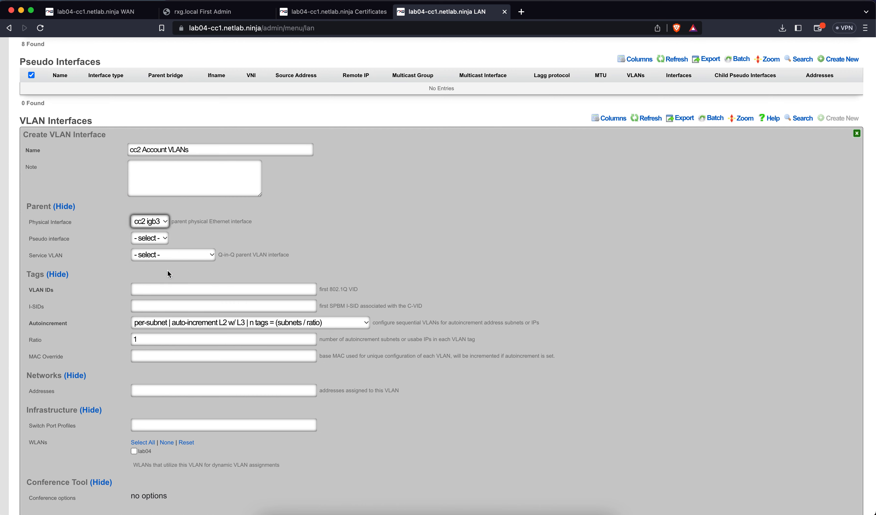
left_click(225, 290)
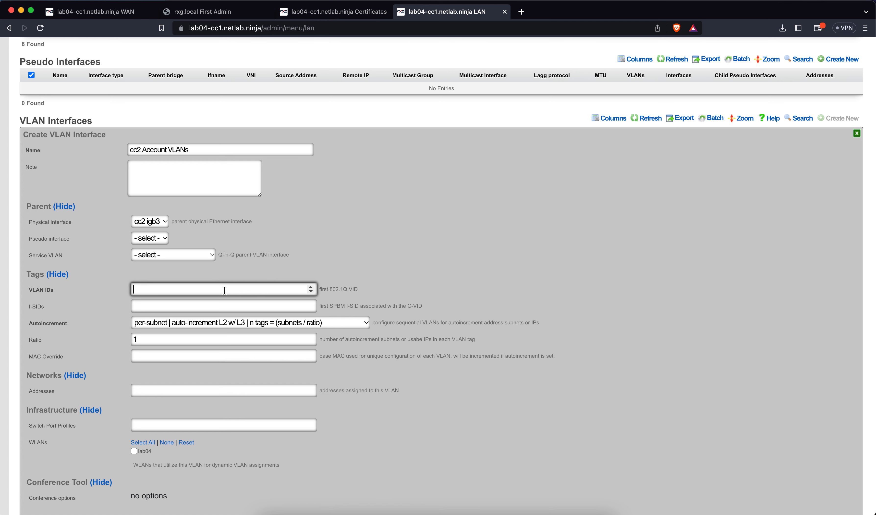
type("2032")
scroll(202, 288, "down", 3)
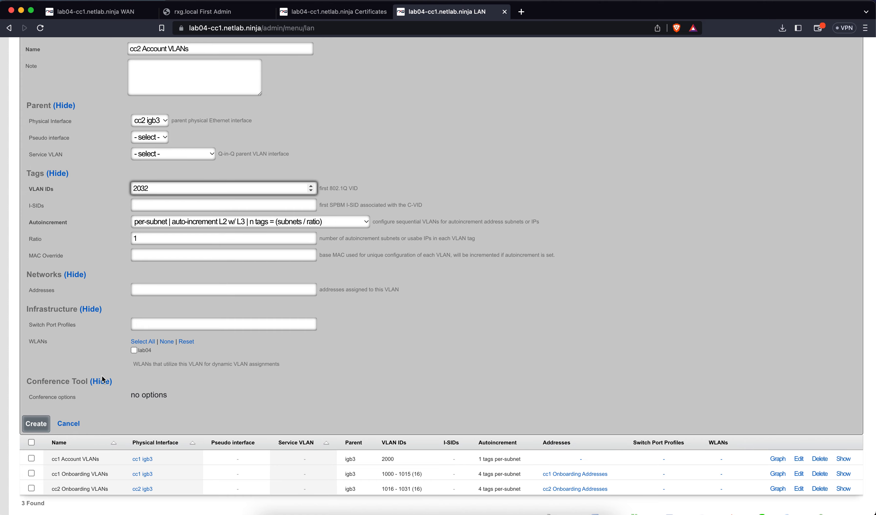
left_click(43, 422)
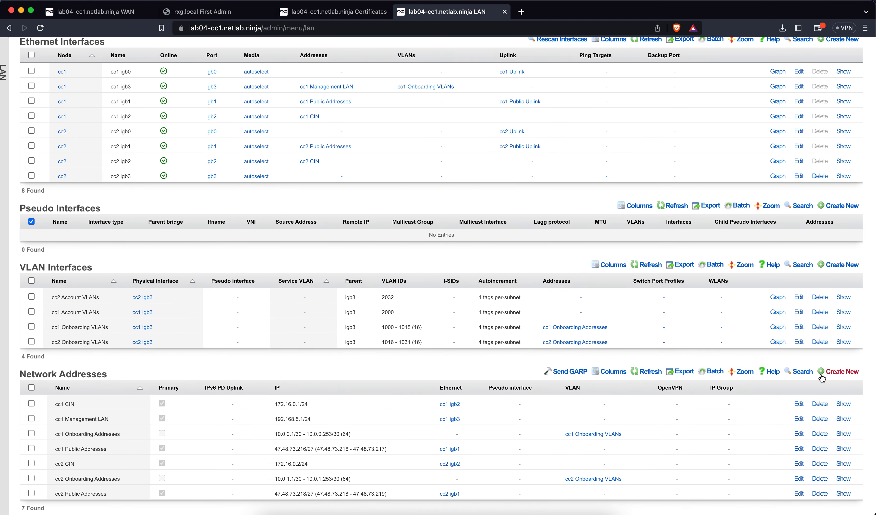
Step: Begin a network address named 'cc1 Account Addresses' attached to cc1 Account VLANs
left_click(820, 375)
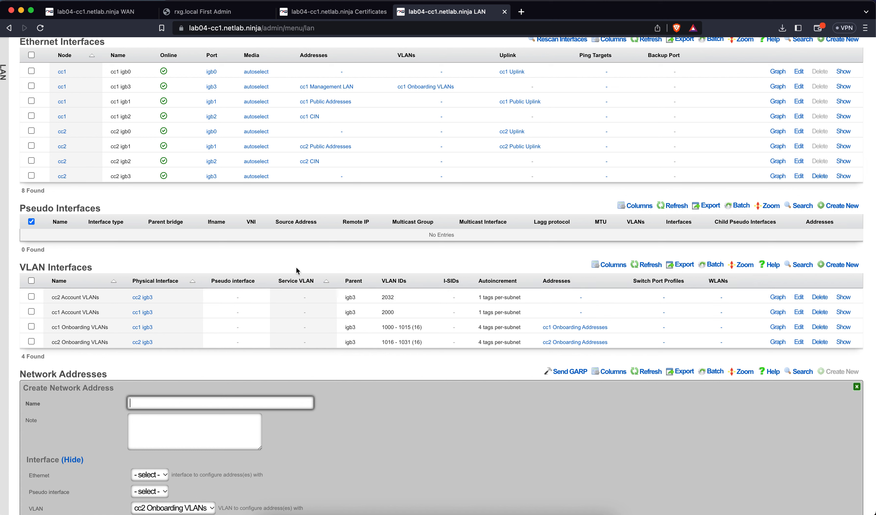
type("cc1 Account Addresses")
scroll(282, 411, "down", 7)
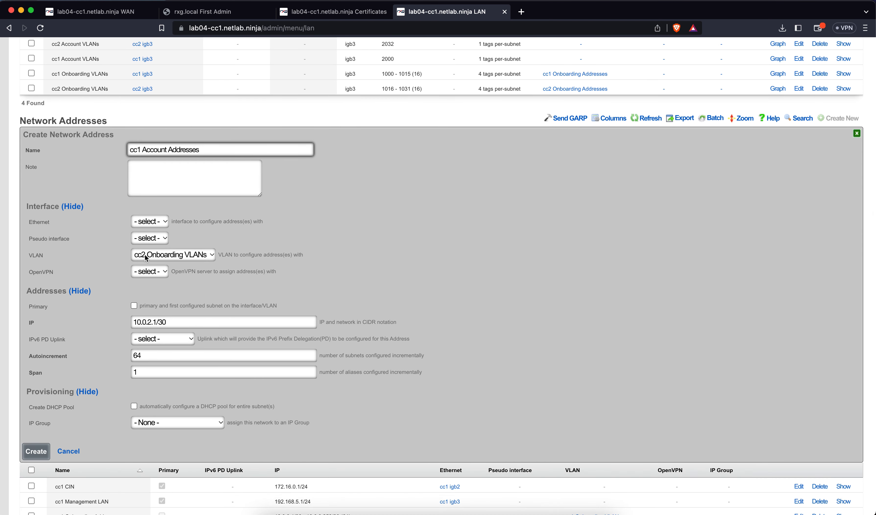
left_click(147, 257)
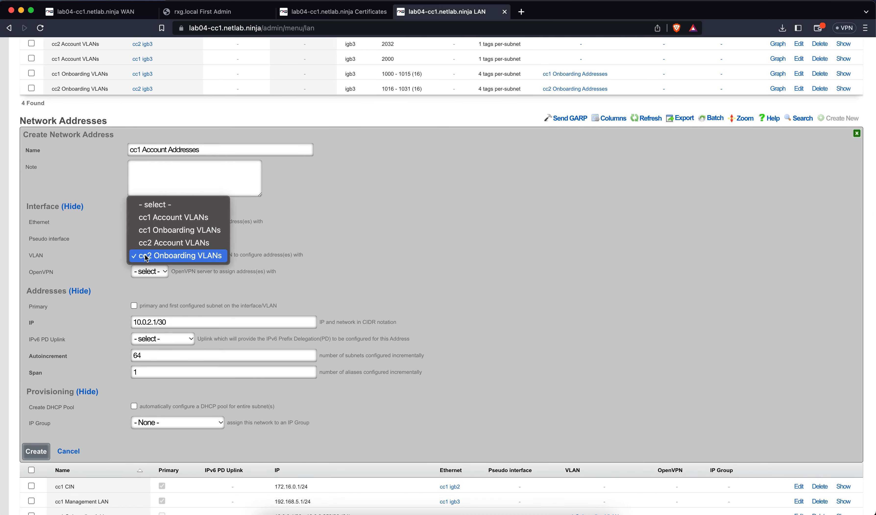
left_click(156, 218)
Step: Set the address to 10.1.0.1/24, autoincremented 32 times with a DHCP pool, and save it
left_click(152, 322)
key("BackSpace")
type("0")
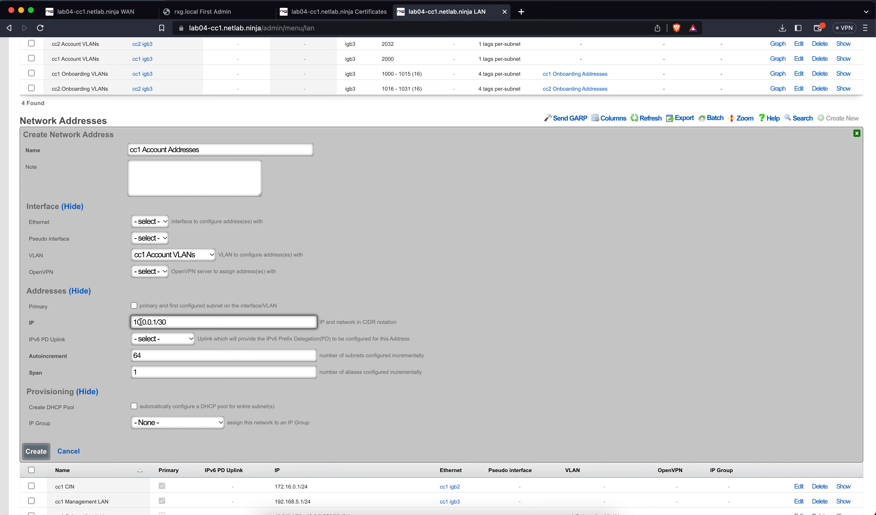
left_click(146, 322)
key("BackSpace")
type("1")
left_click(167, 324)
key("BackSpace")
key("BackSpace")
type("24")
double_click(148, 356)
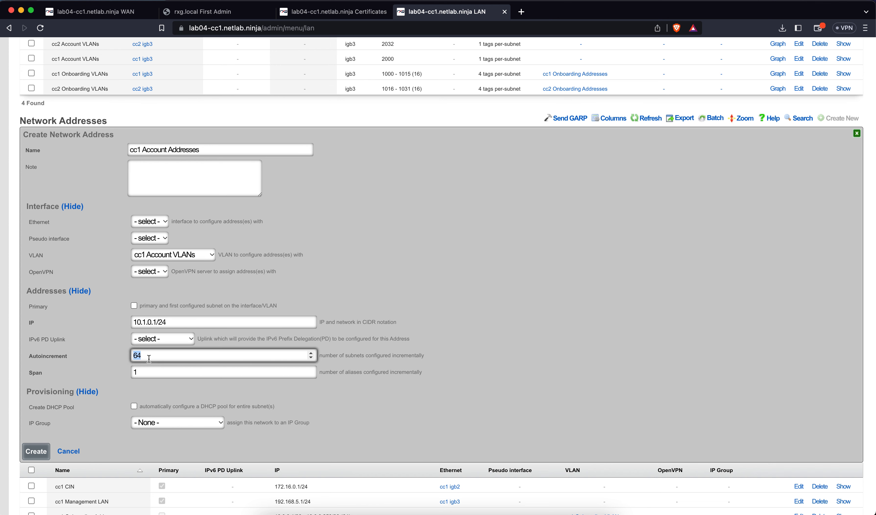
type("32")
left_click(236, 397)
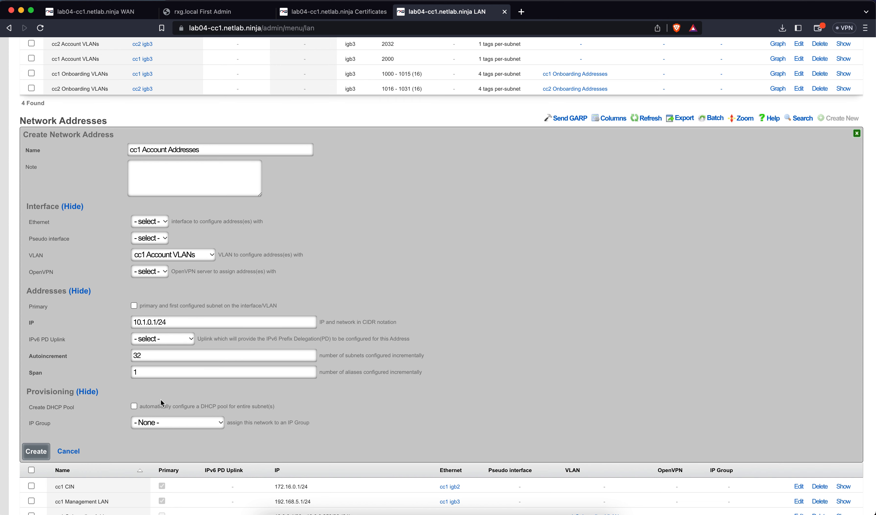
left_click(136, 405)
left_click(44, 454)
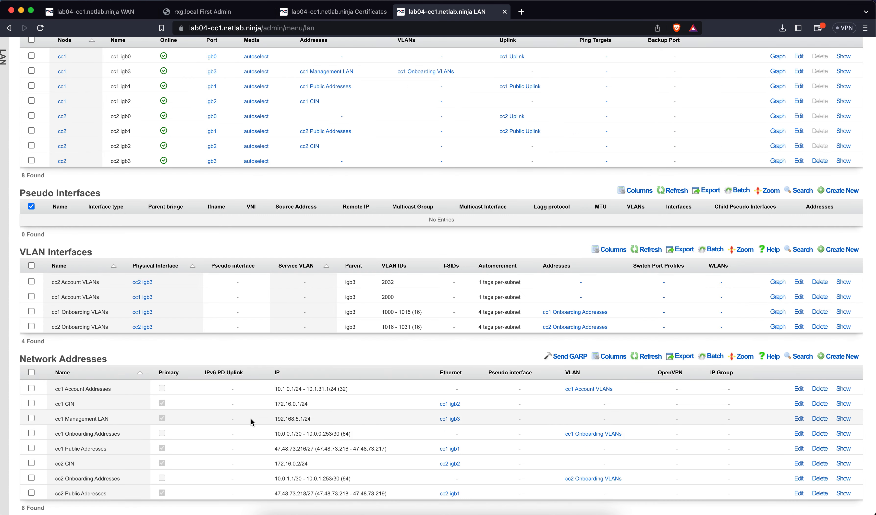
Step: Begin a network address named 'cc2 Account Addresses' attached to cc2 Account VLANs
left_click(843, 356)
type("cc2")
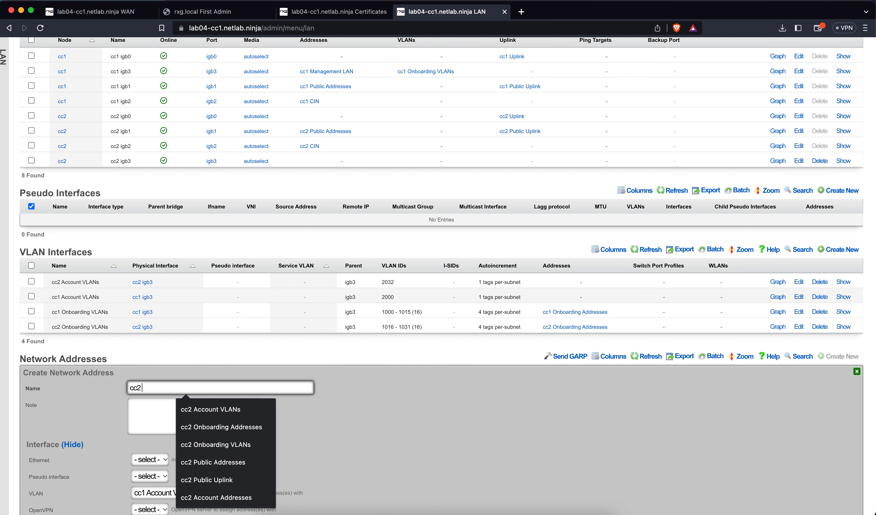
type(" Account Addre")
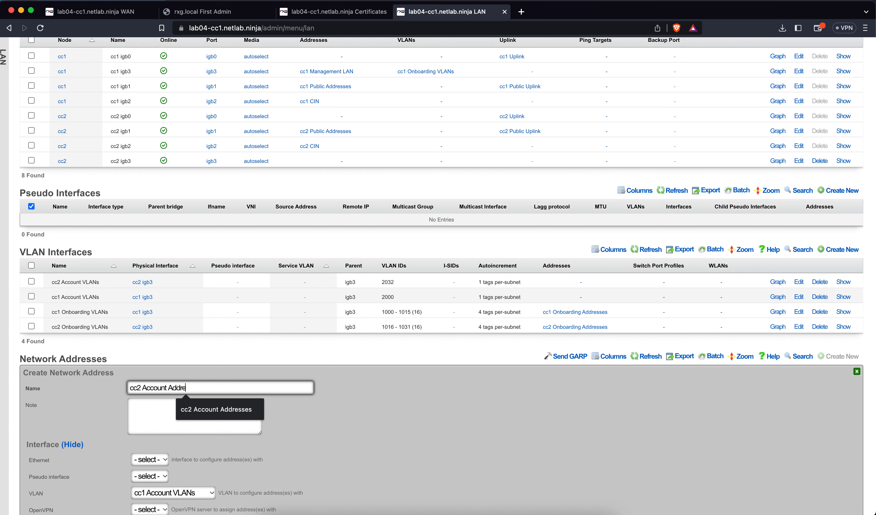
type("sses")
scroll(402, 385, "down", 7)
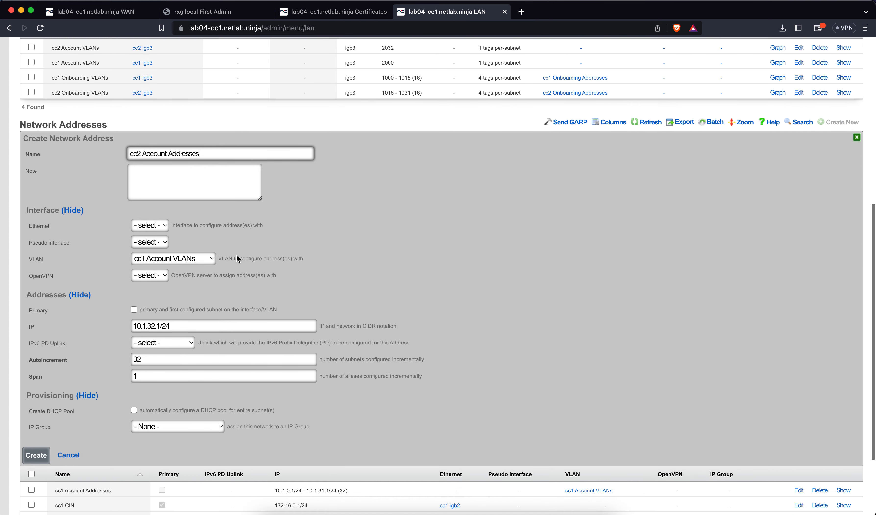
left_click(198, 262)
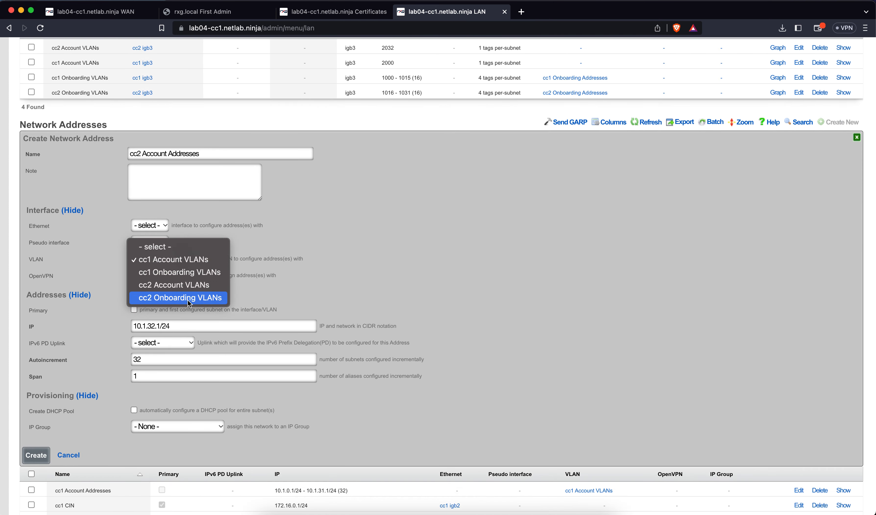
left_click(183, 283)
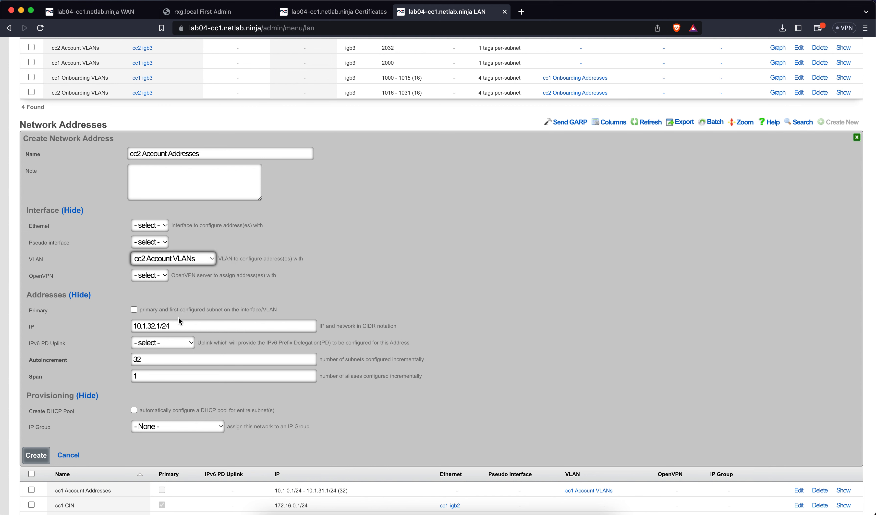
Step: Change the IP to 10.2.0.1/24, enable a DHCP pool, and save the network
left_click(146, 323)
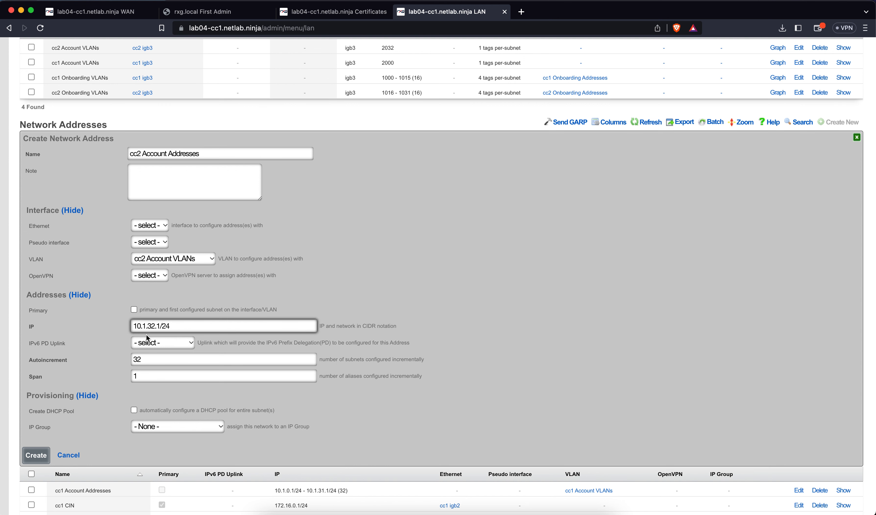
left_click(147, 325)
key("BackSpace")
type("2")
key("Delete")
key("Delete")
type("0")
left_click(133, 410)
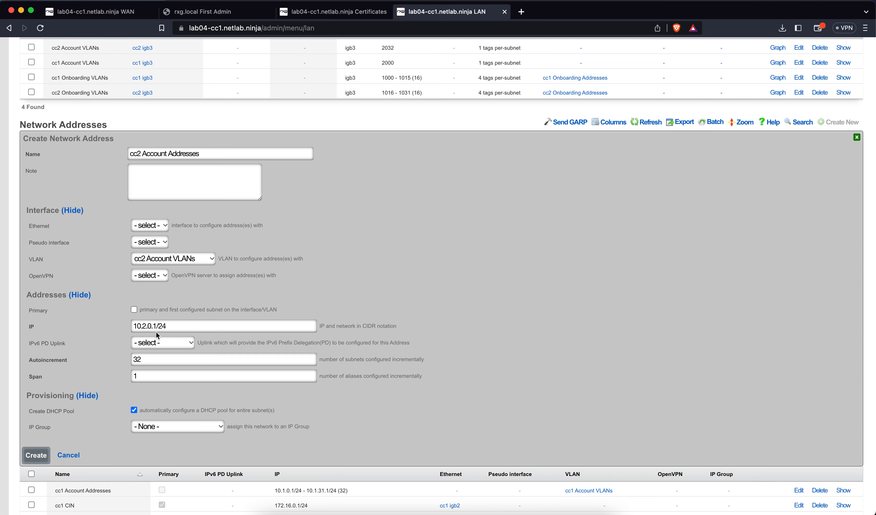
left_click(36, 454)
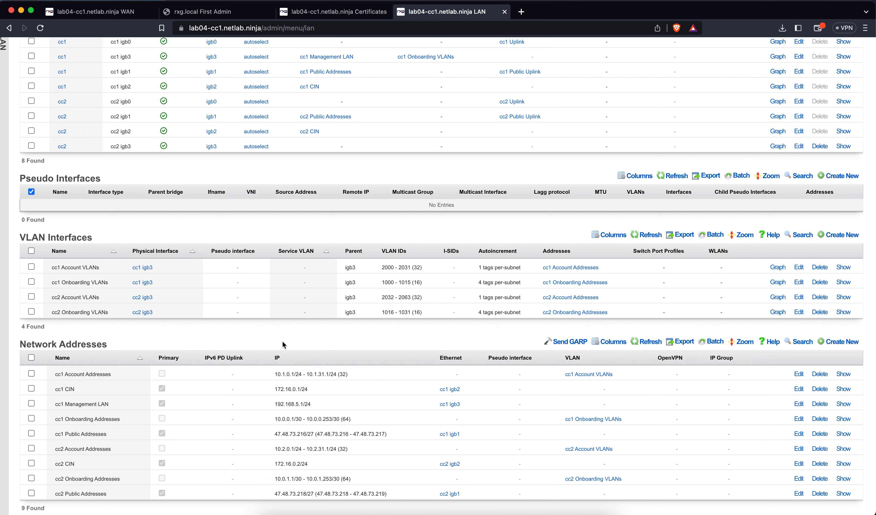
Step: Go to the Policies > Packet Filters page
scroll(282, 343, "up", 3)
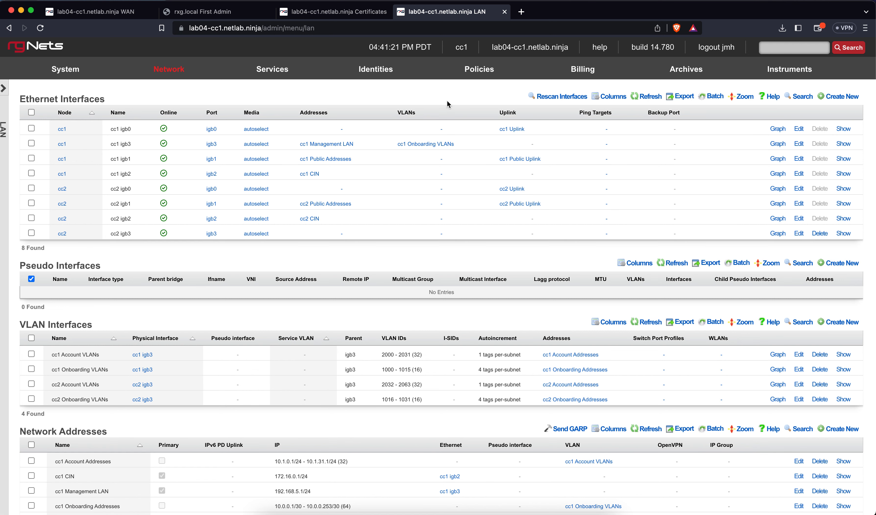
mouse_move(486, 72)
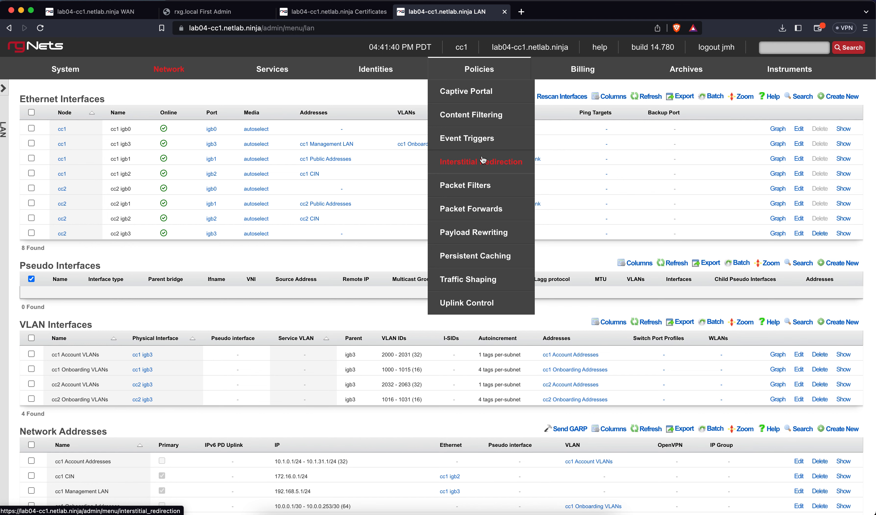
left_click(484, 185)
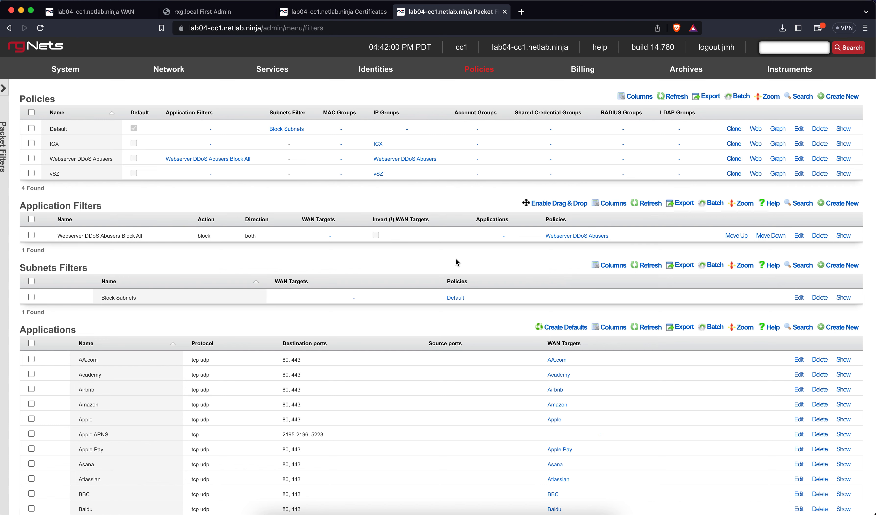
Step: Create the 'vSZ Ports' application with destination ports 21,22,91,443,8443,12222,12223,23232
scroll(437, 331, "down", 3)
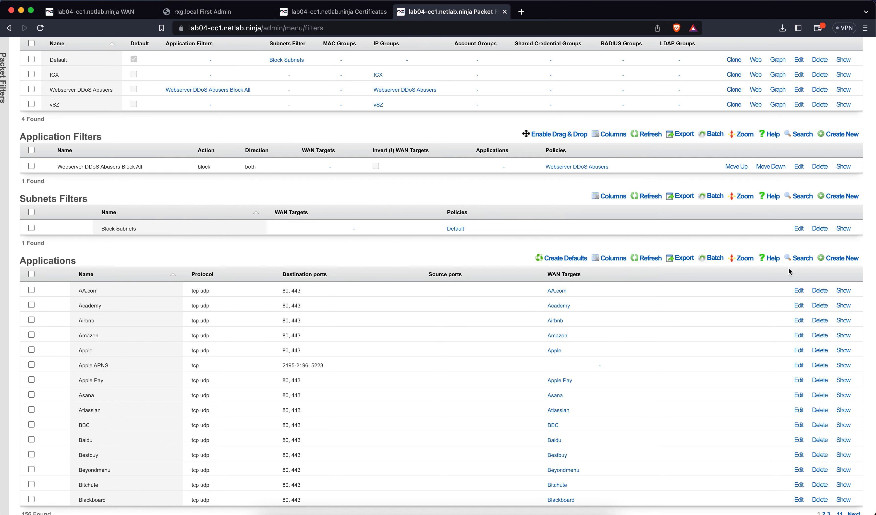
left_click(839, 257)
scroll(516, 276, "down", 4)
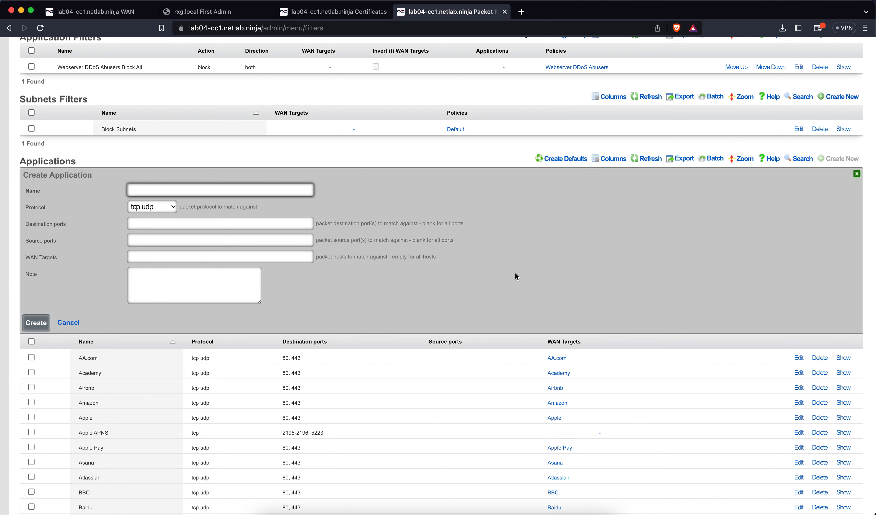
type("vSZ")
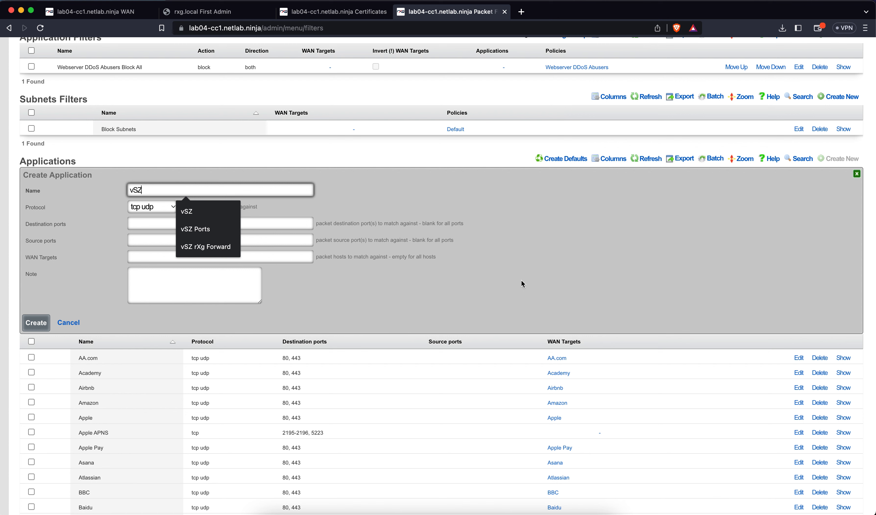
left_click(205, 230)
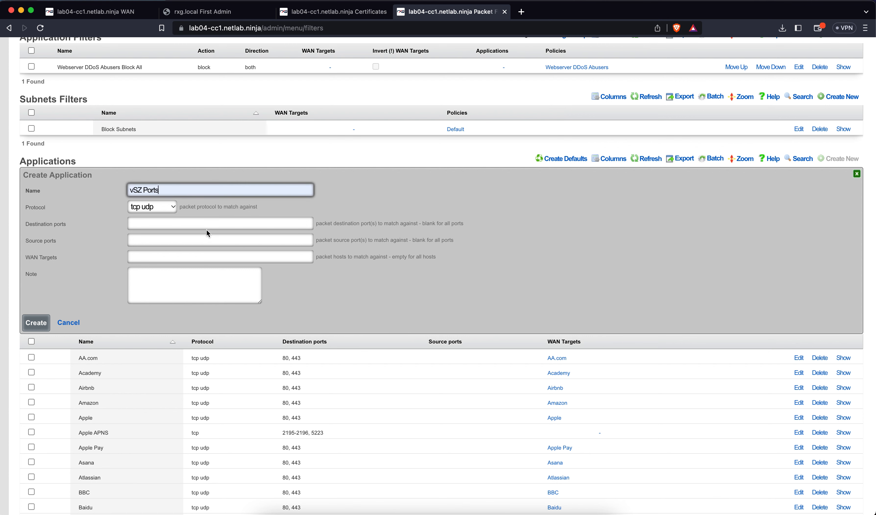
left_click(194, 223)
left_click(199, 240)
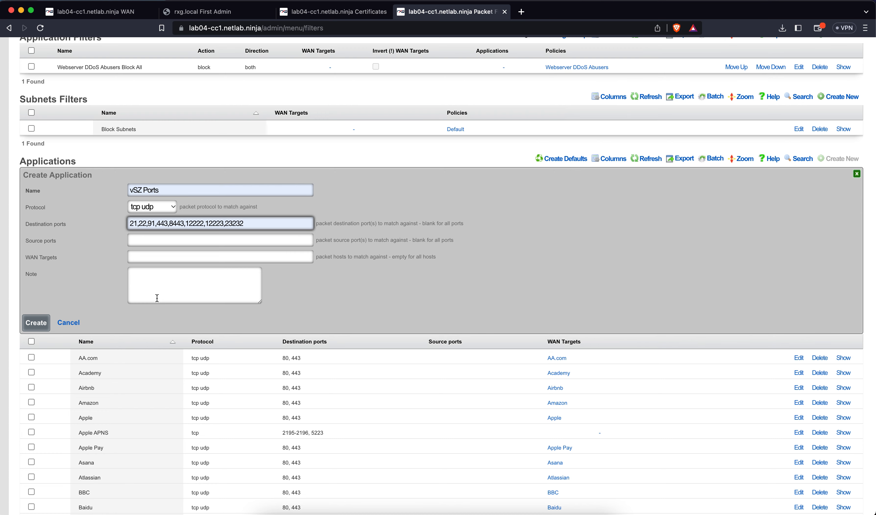
left_click(38, 323)
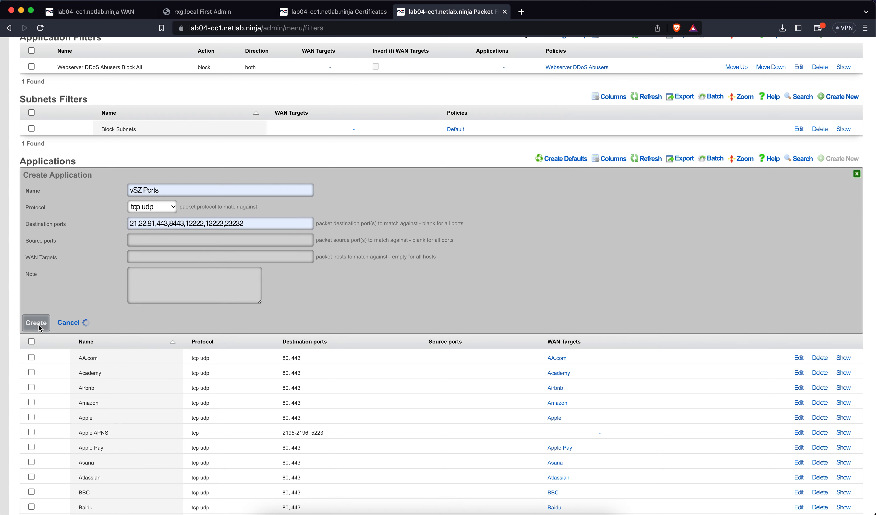
scroll(161, 276, "up", 2)
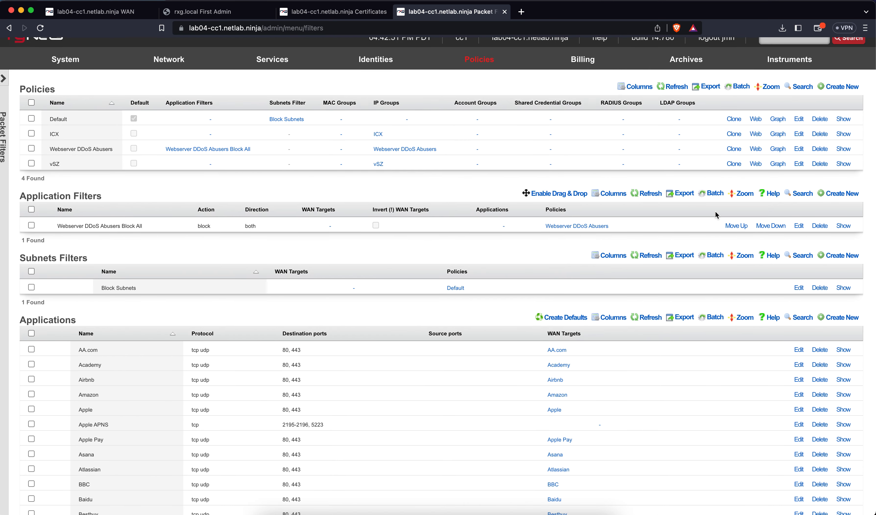
left_click(830, 196)
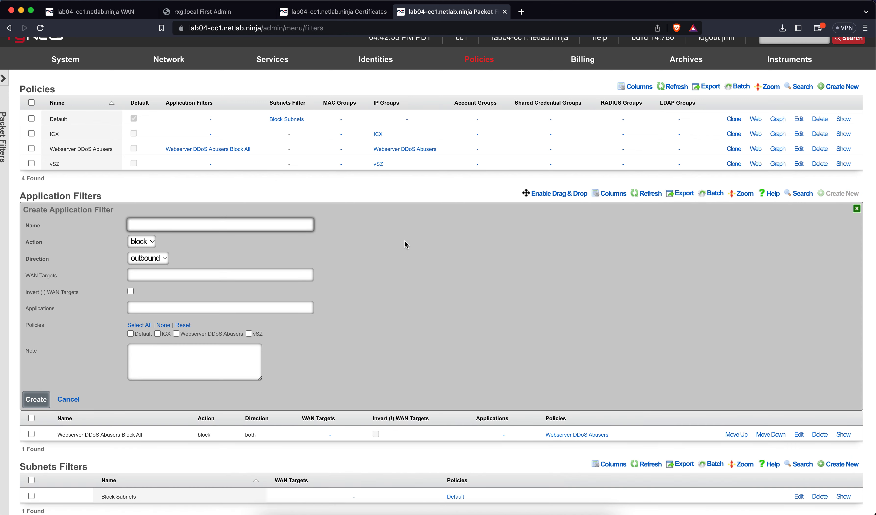
type("vSZ r")
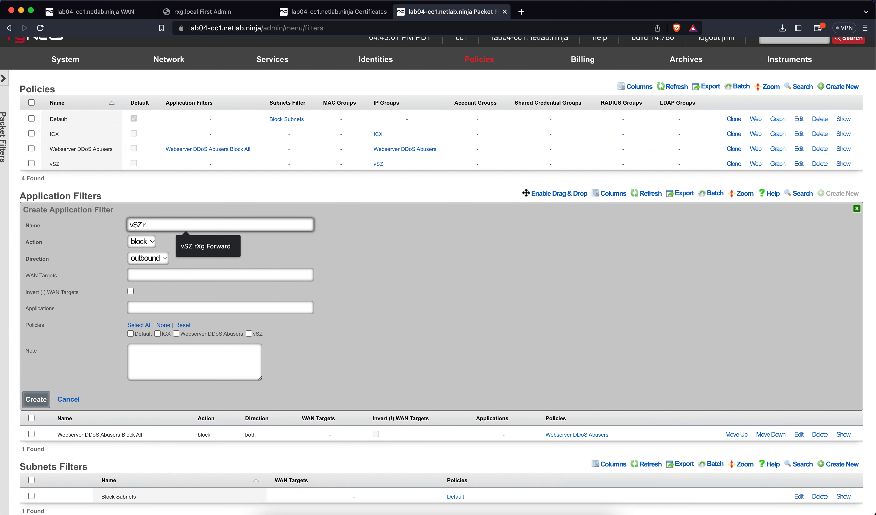
type("Xg Forward")
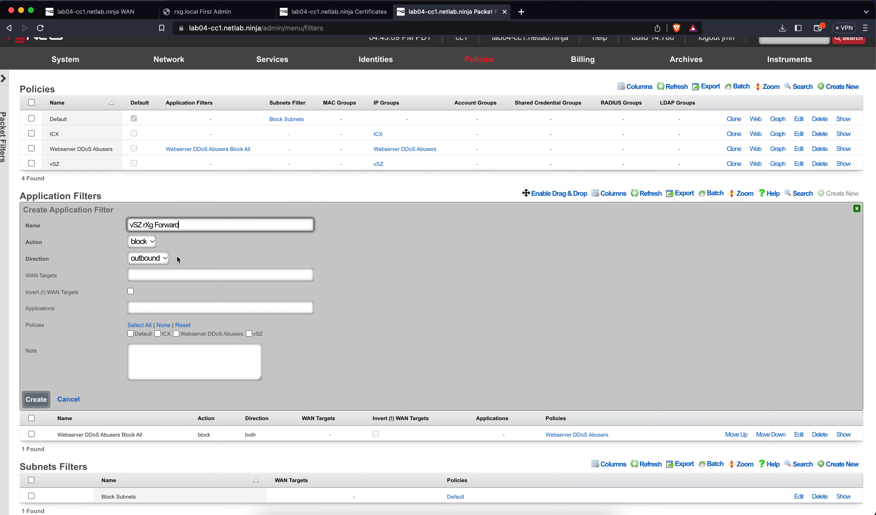
left_click(69, 399)
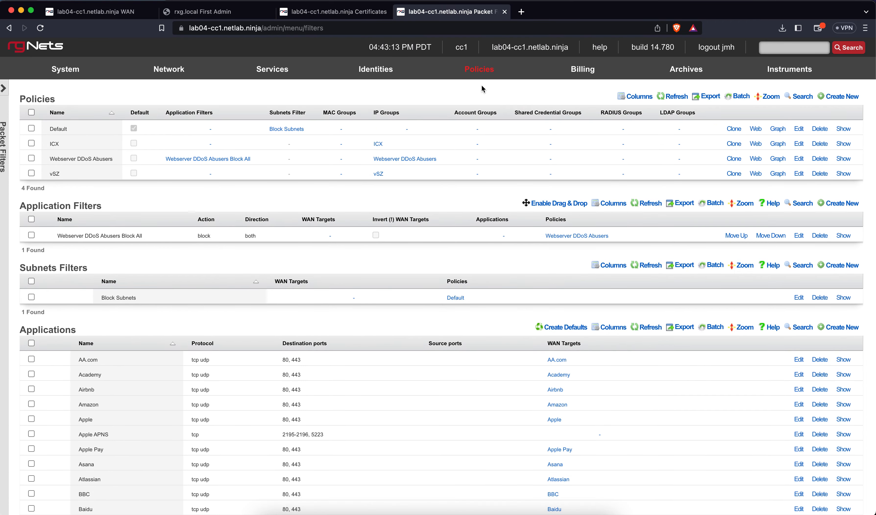
Step: On Packet Forwards, start a forward named 'vSZ rXg Forward' using the vSZ Ports application
mouse_move(480, 77)
left_click(472, 212)
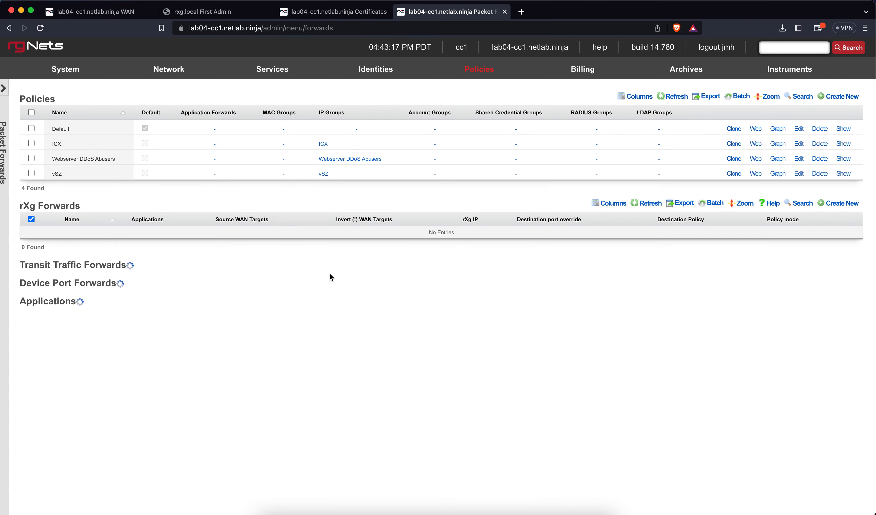
scroll(415, 350, "down", 2)
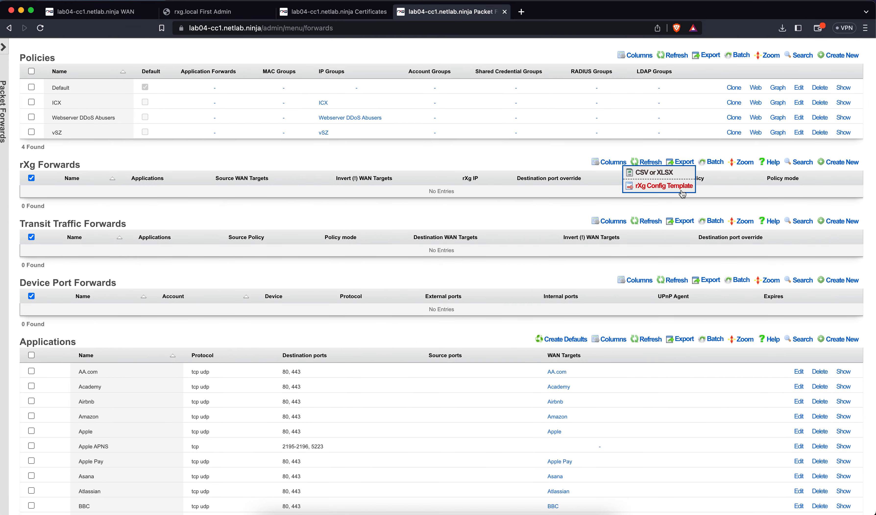
left_click(838, 162)
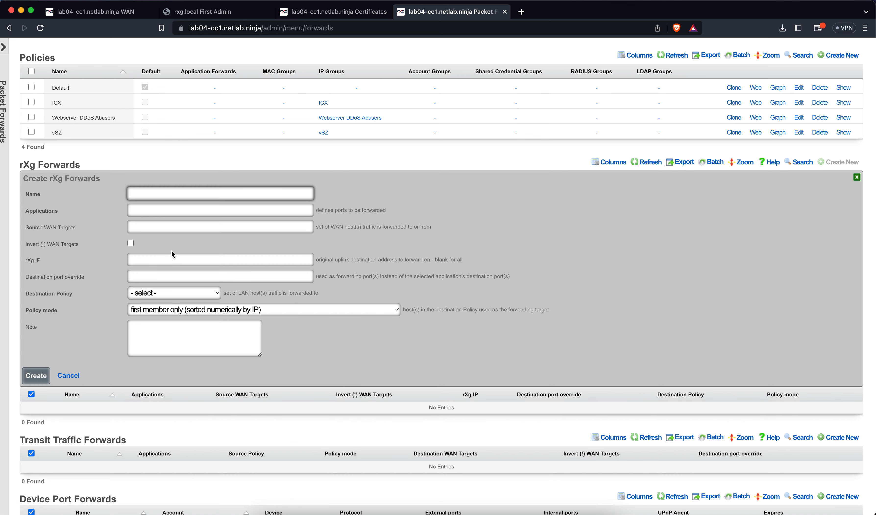
type("vSZ rXg Forward")
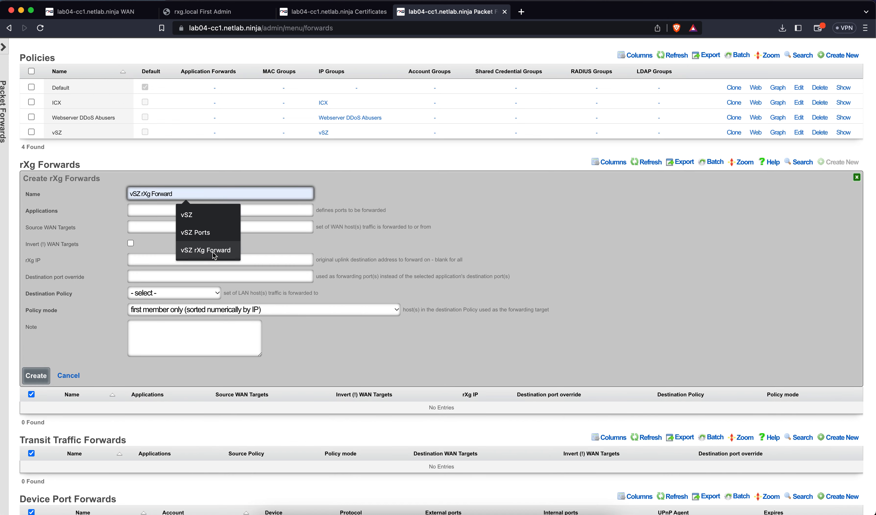
left_click(213, 252)
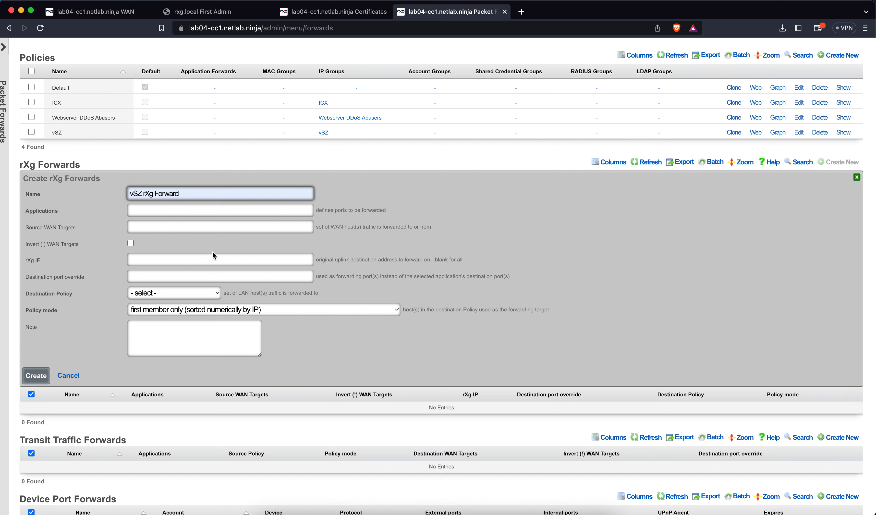
key("Tab")
type("vsz")
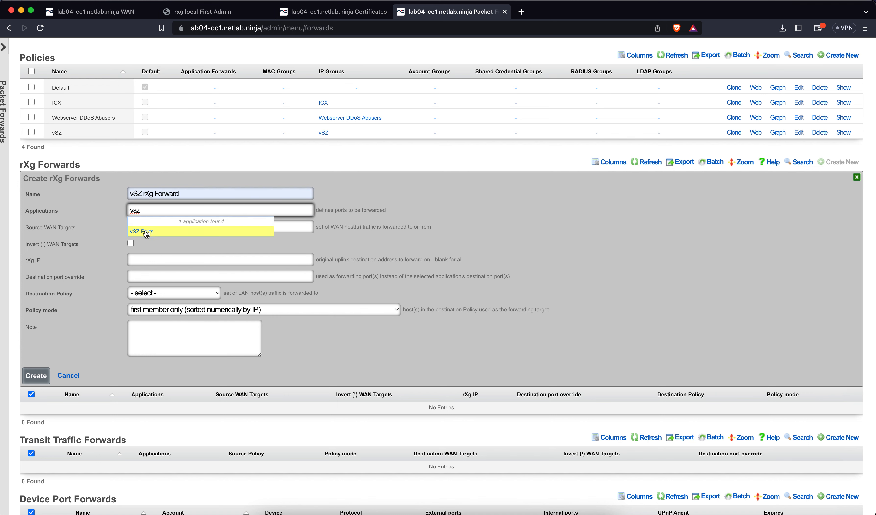
left_click(142, 232)
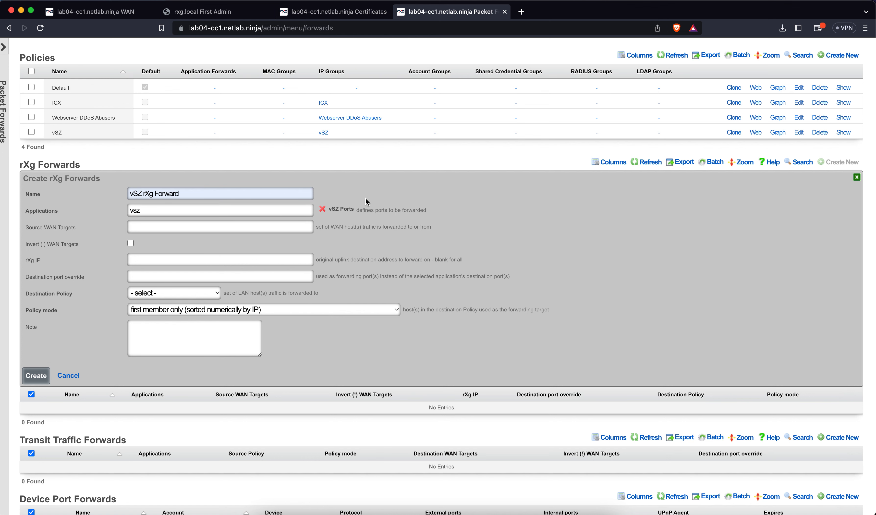
Step: Set rXg IP 47.48.73.217 and destination policy vSZ, then save the forward
left_click(139, 257)
left_click(203, 285)
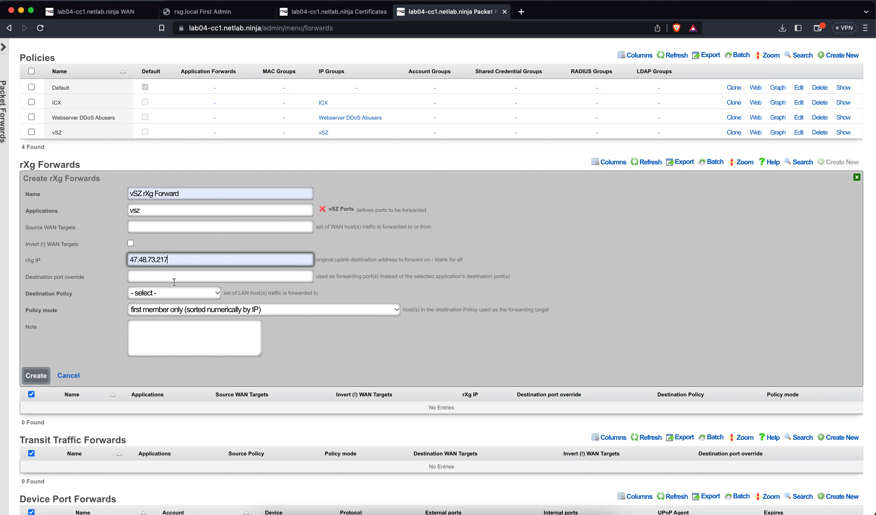
left_click(173, 294)
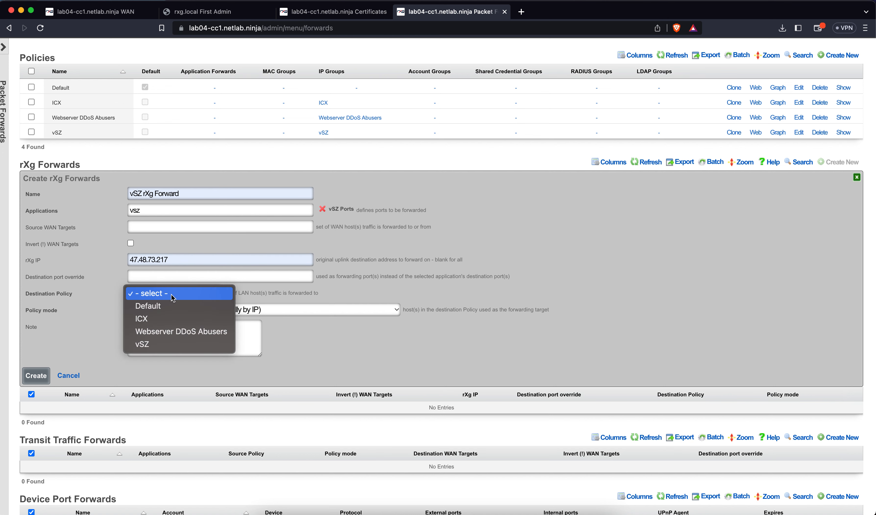
left_click(153, 342)
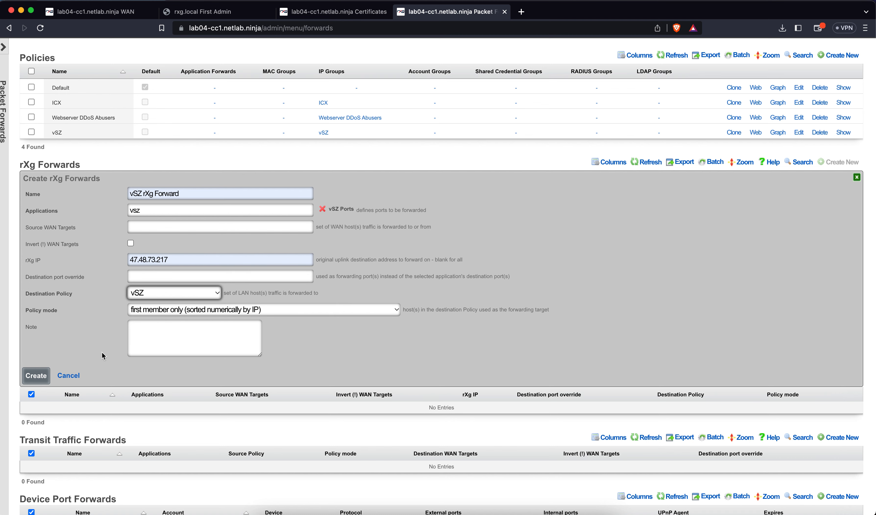
left_click(49, 376)
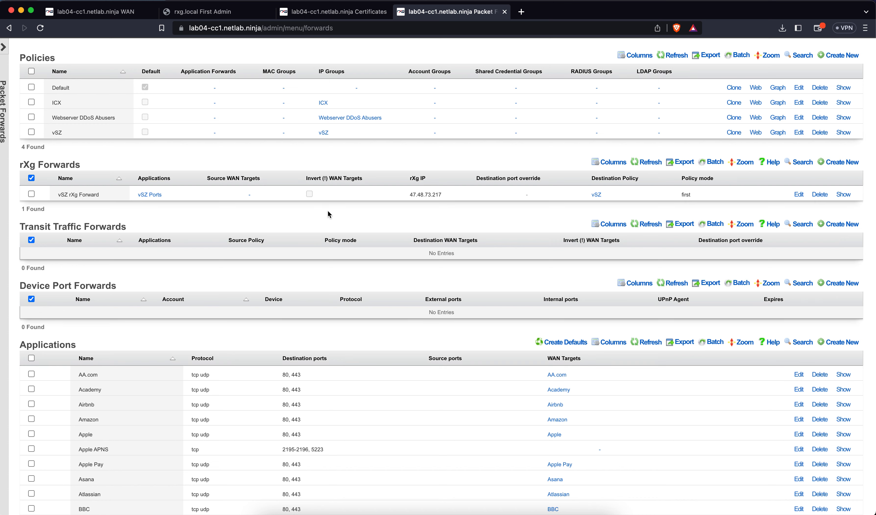
key("super+t")
type("https:/")
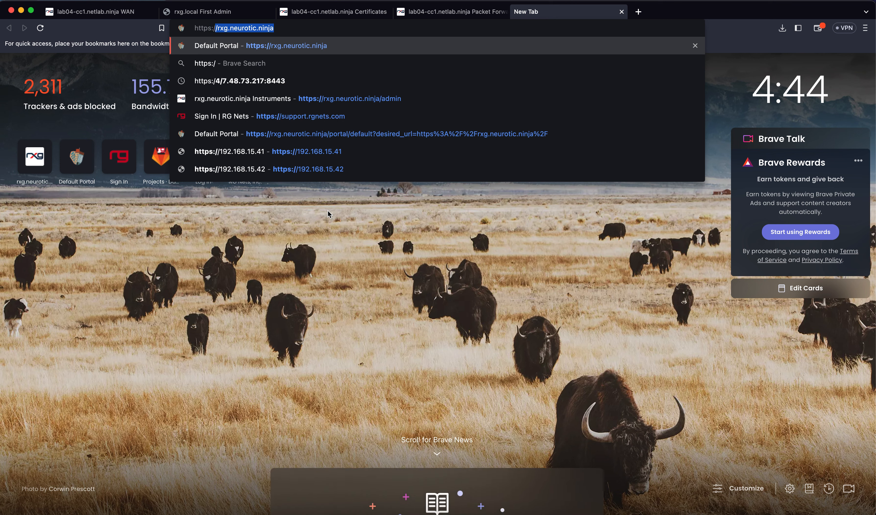
type("/47")
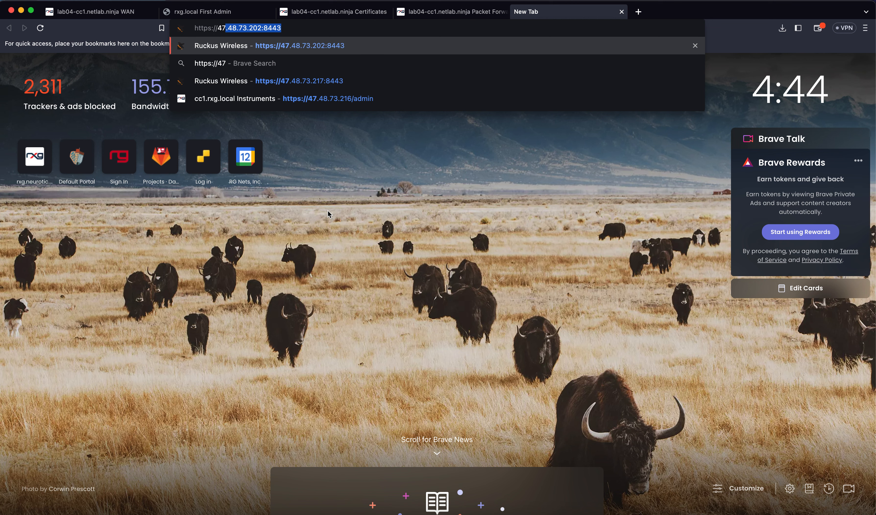
type(".48.73.217")
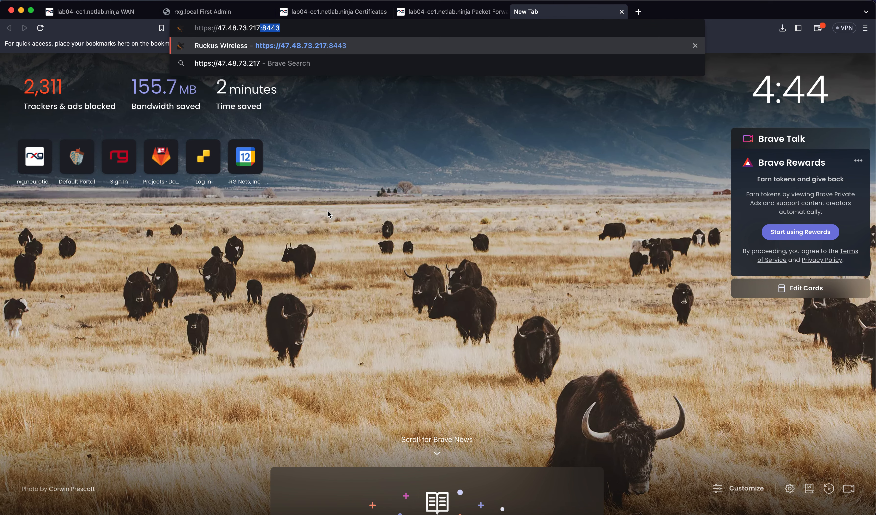
key("Return")
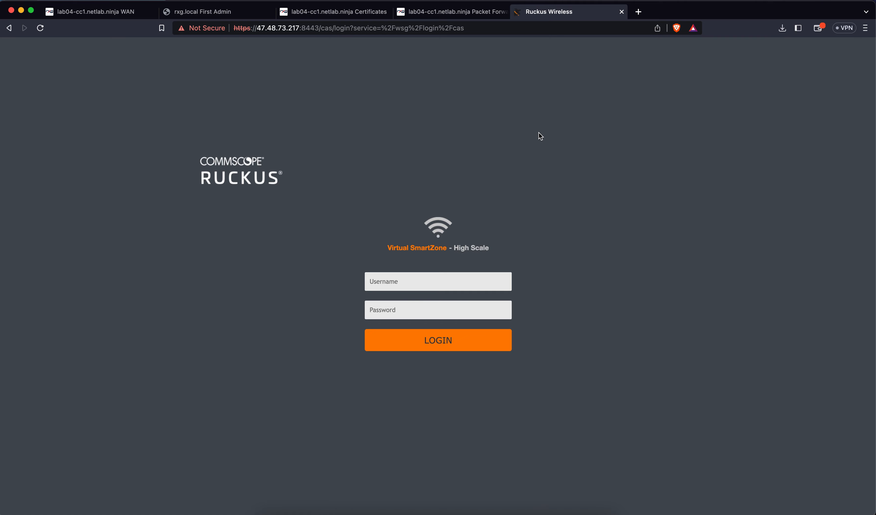
left_click(622, 12)
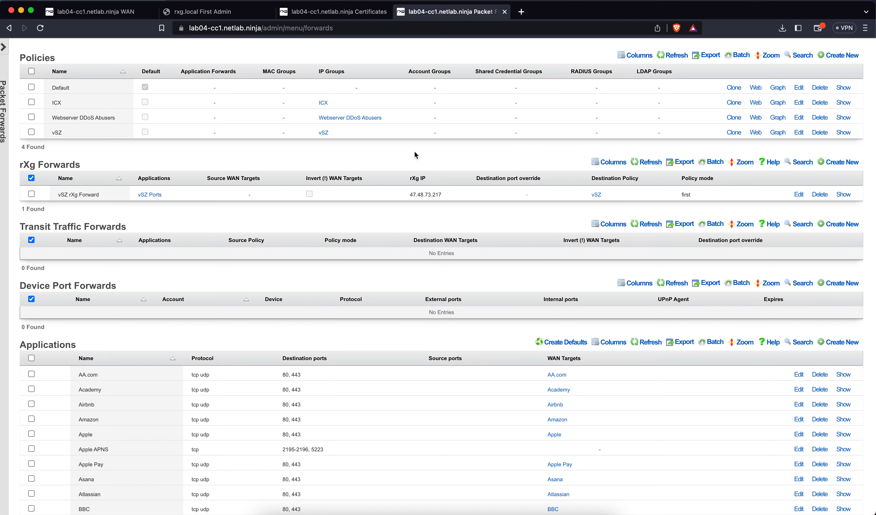
Step: Under System > Portals, start an HTTP virtual host with name and hostname lab04c.netlab.ninja
scroll(414, 150, "up", 3)
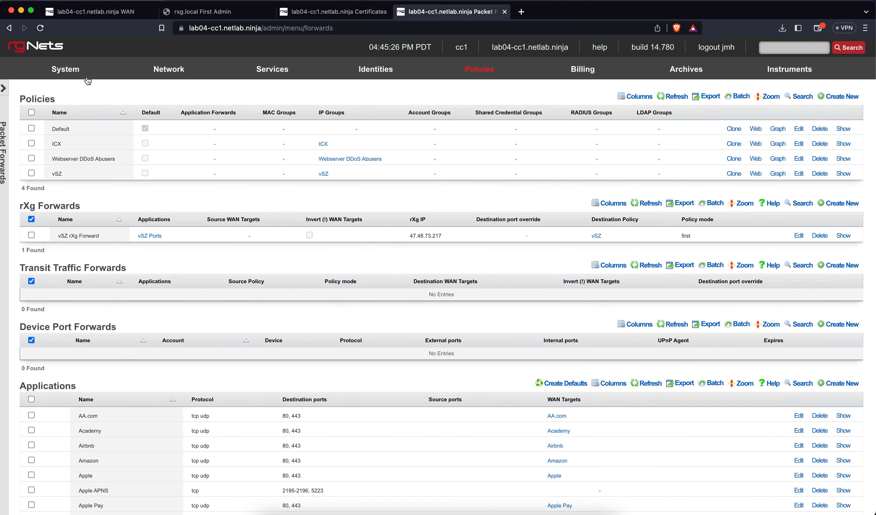
mouse_move(85, 77)
left_click(42, 280)
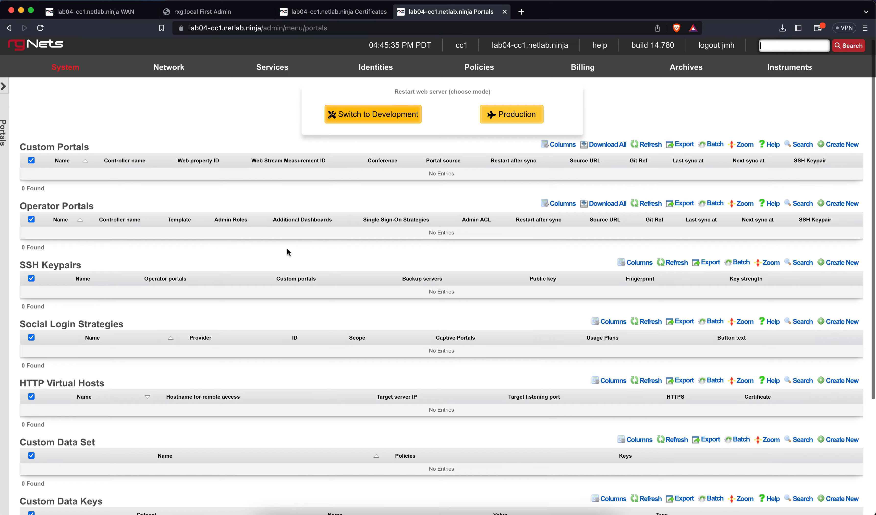
scroll(287, 250, "down", 3)
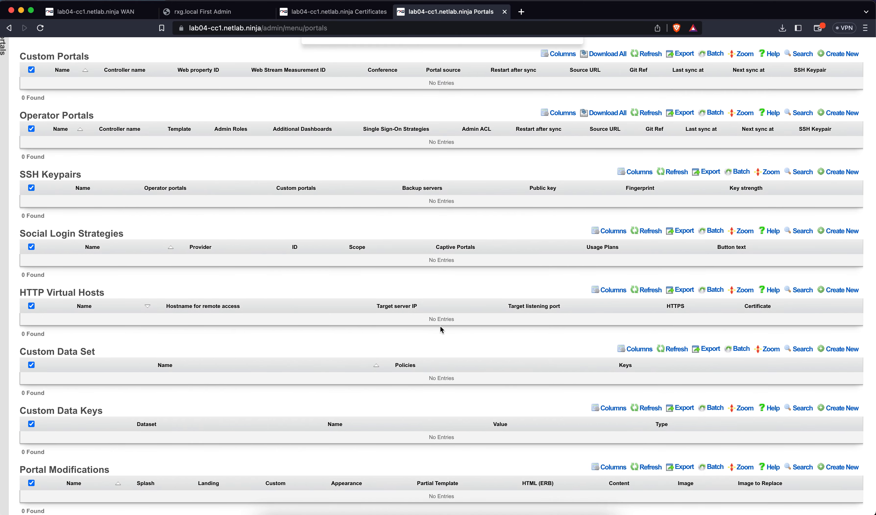
left_click(842, 290)
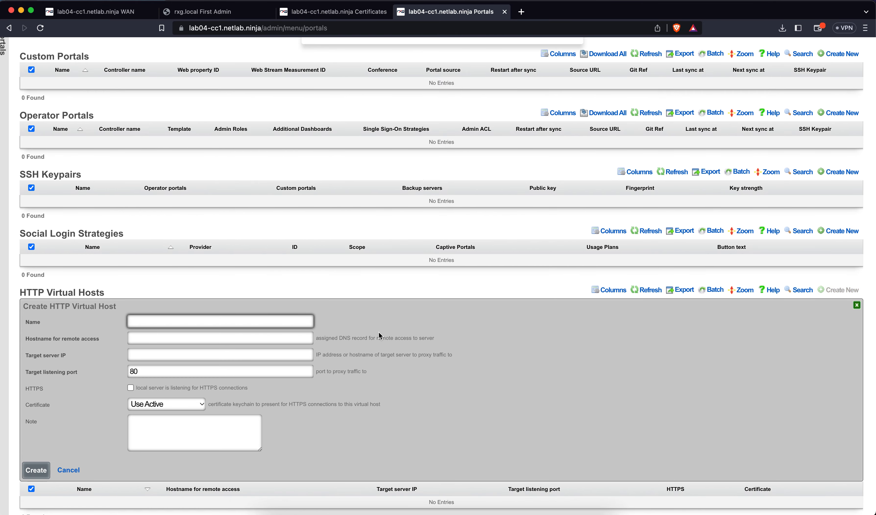
scroll(460, 290, "down", 3)
left_click(189, 226)
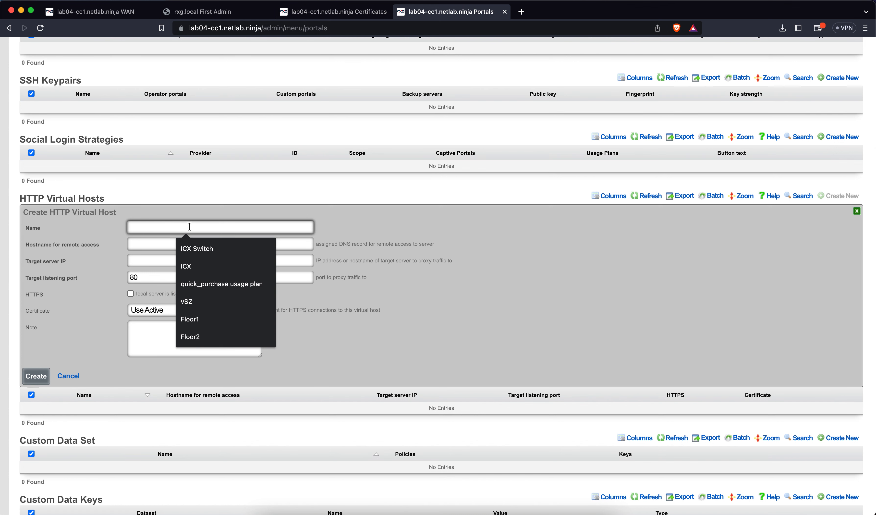
type("lab0")
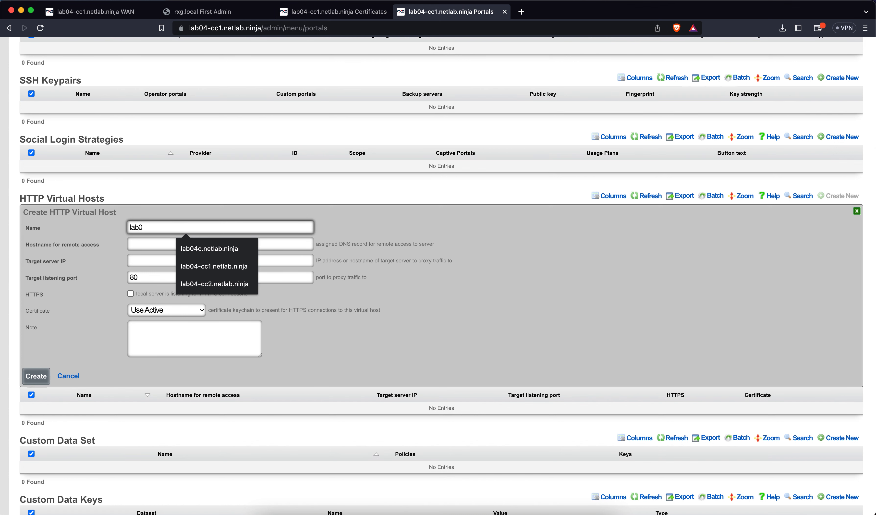
type("4c.netlab.ninja")
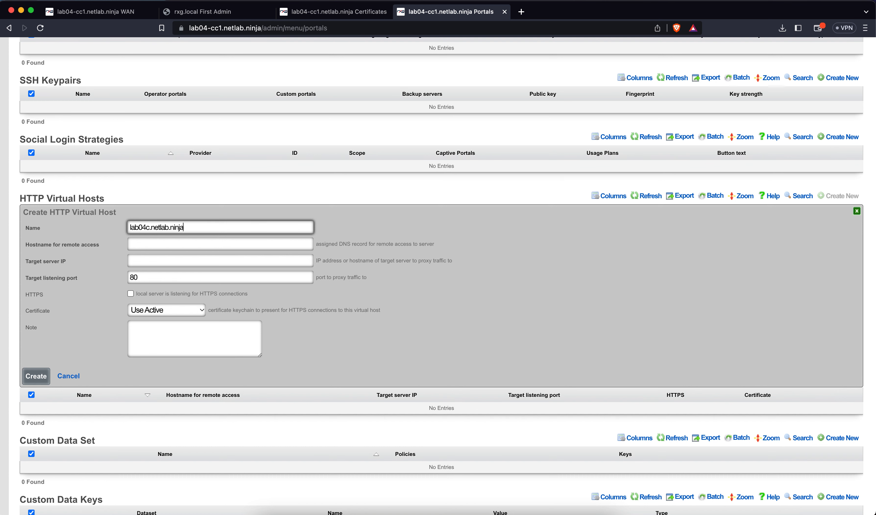
key("super+a")
key("super+c")
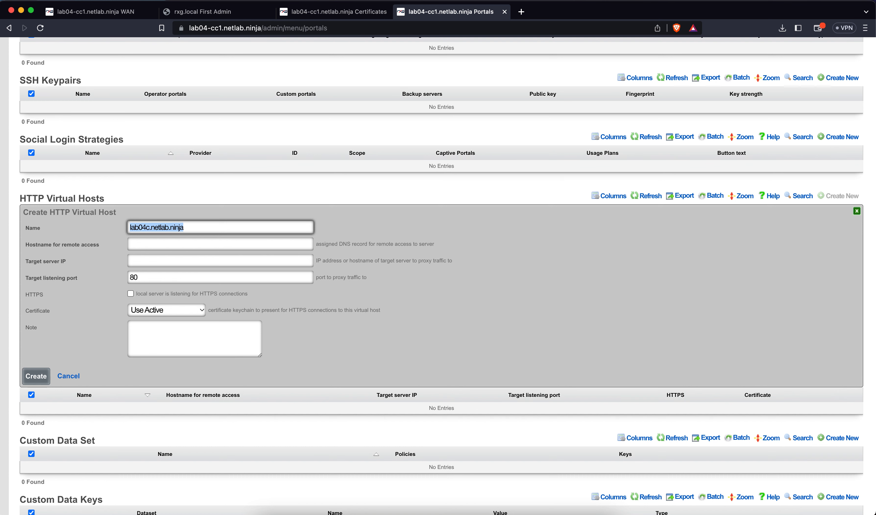
left_click(176, 238)
key("super+v")
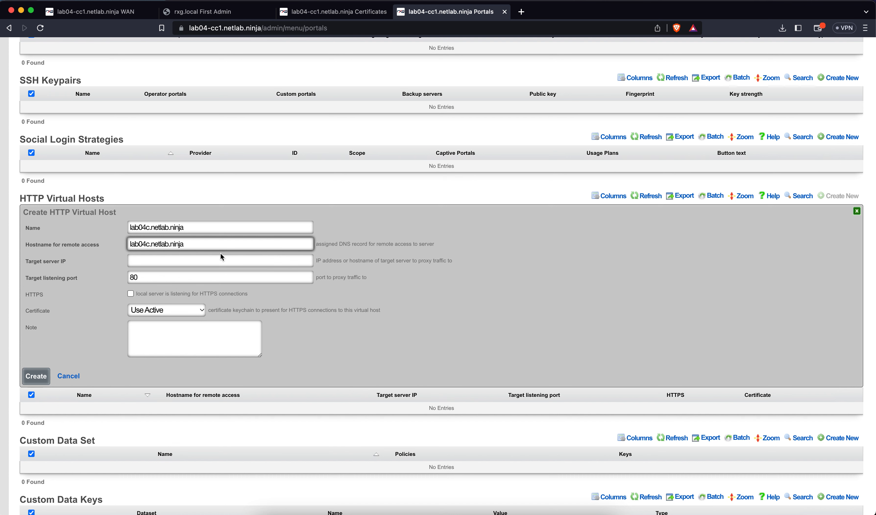
Step: Target 172.16.0.5 port 8443 over HTTPS with the lab04c.netlab.ninja certificate, and create it
left_click(210, 259)
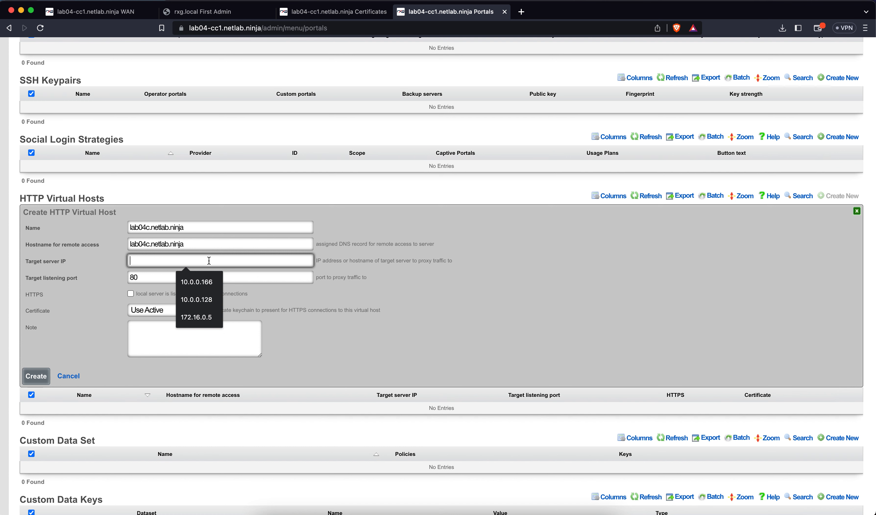
left_click(193, 317)
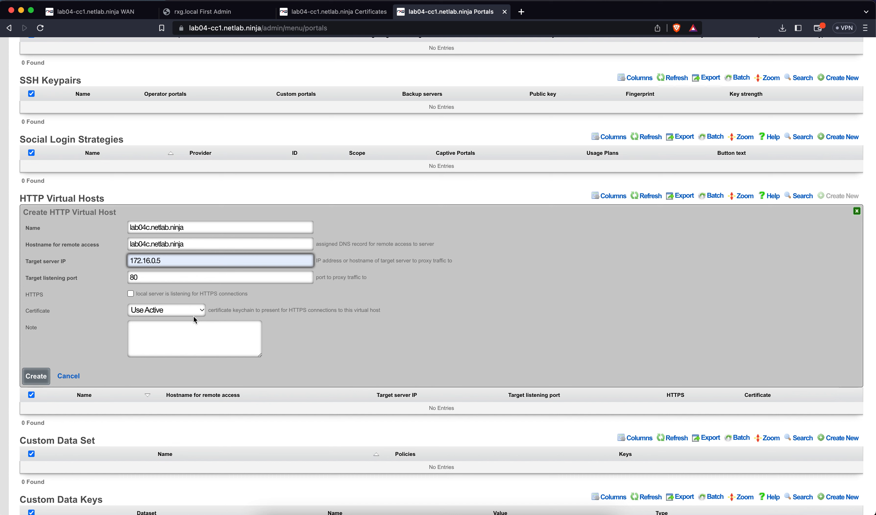
left_click(148, 275)
double_click(148, 276)
type("8443")
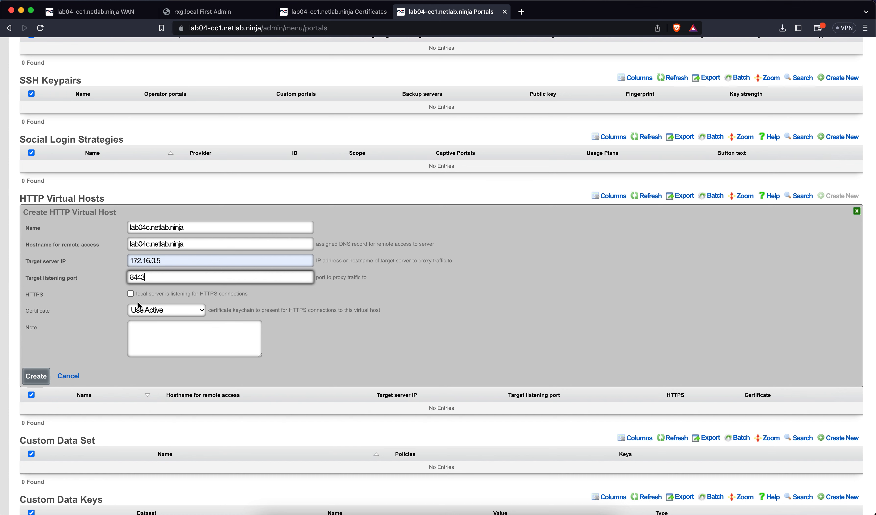
left_click(130, 298)
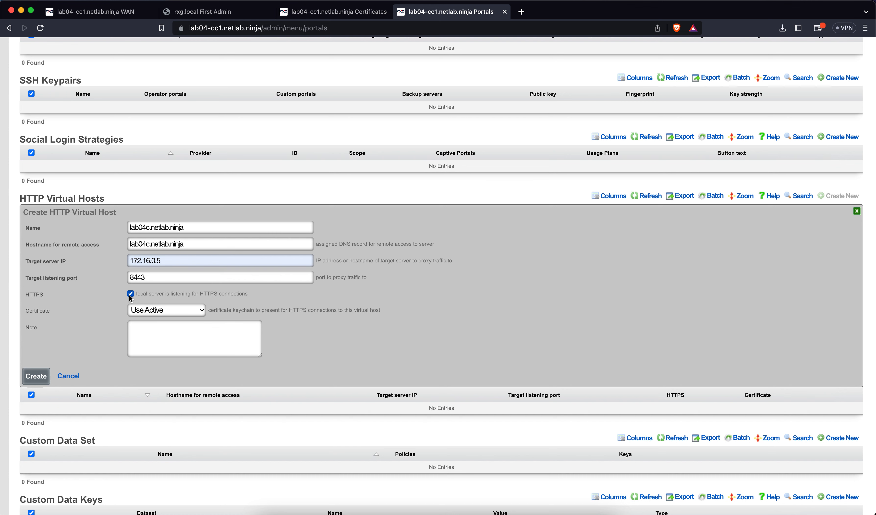
left_click(141, 310)
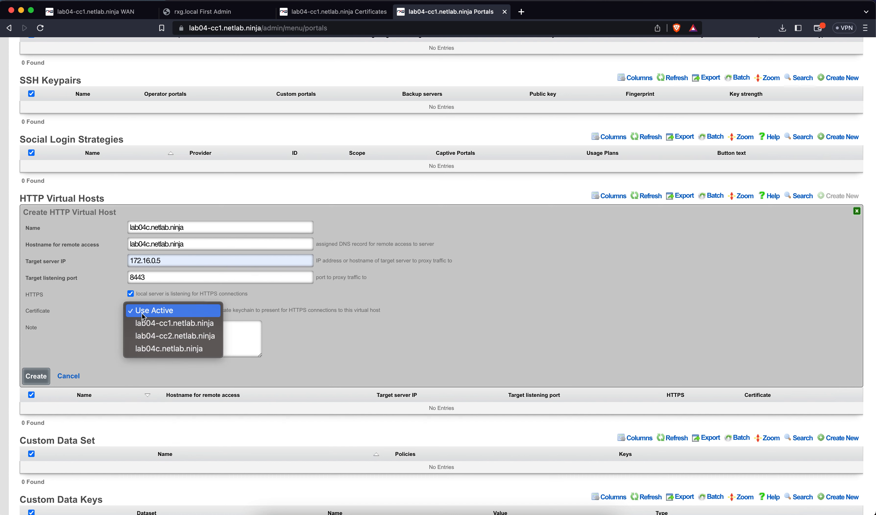
left_click(151, 350)
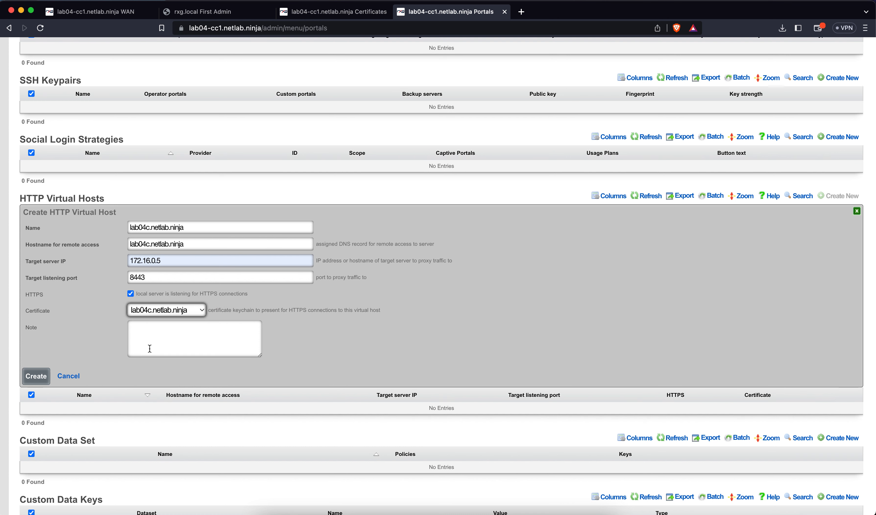
left_click(46, 379)
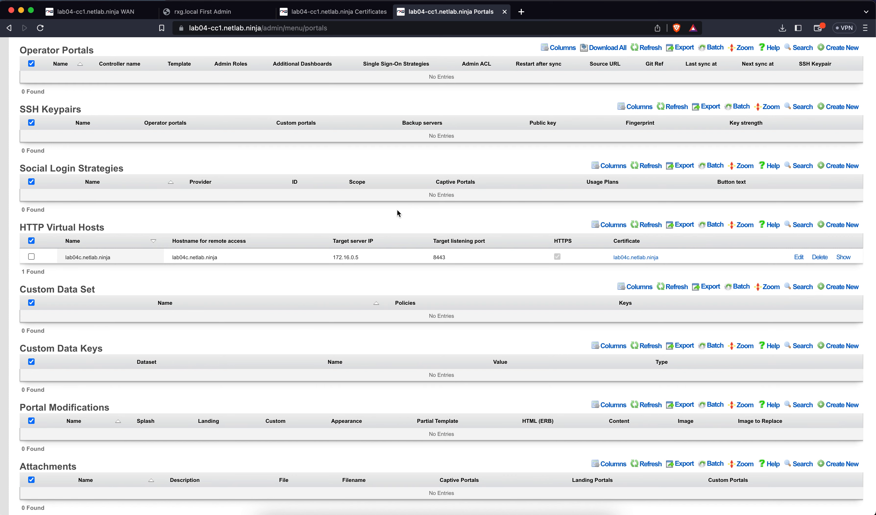
Step: Load the lab04c SmartZone login page, then close that tab and show all open windows
key("super+t")
type("lab")
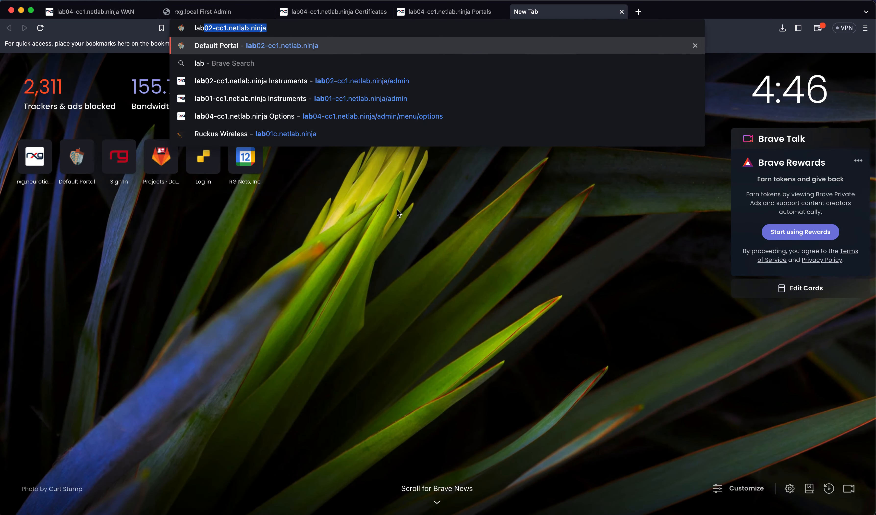
type("04c")
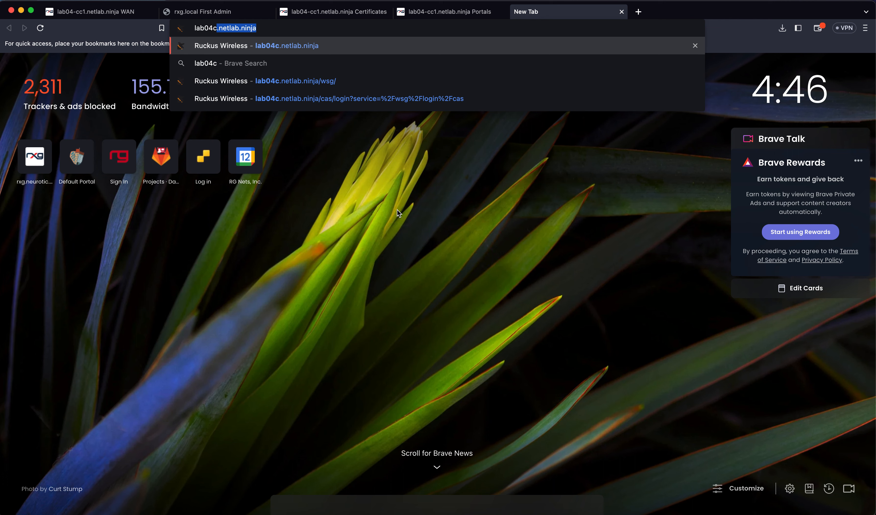
key("Return")
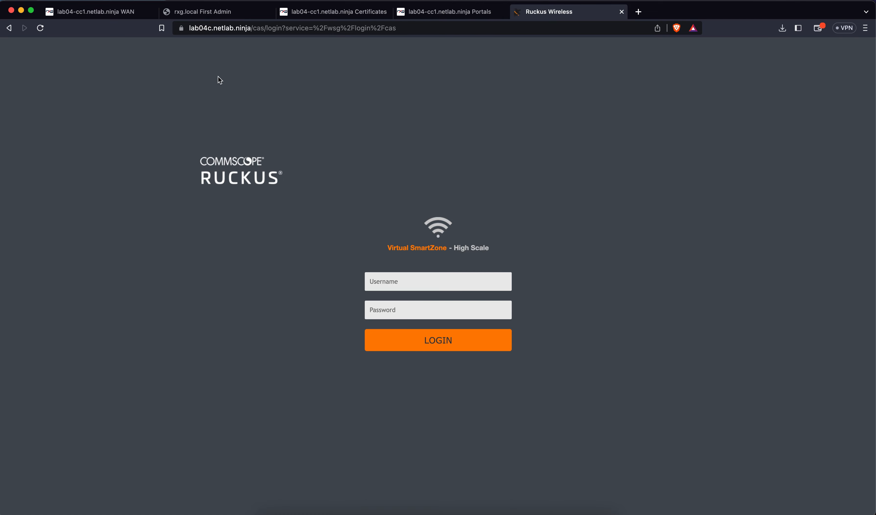
key("super+bracketleft")
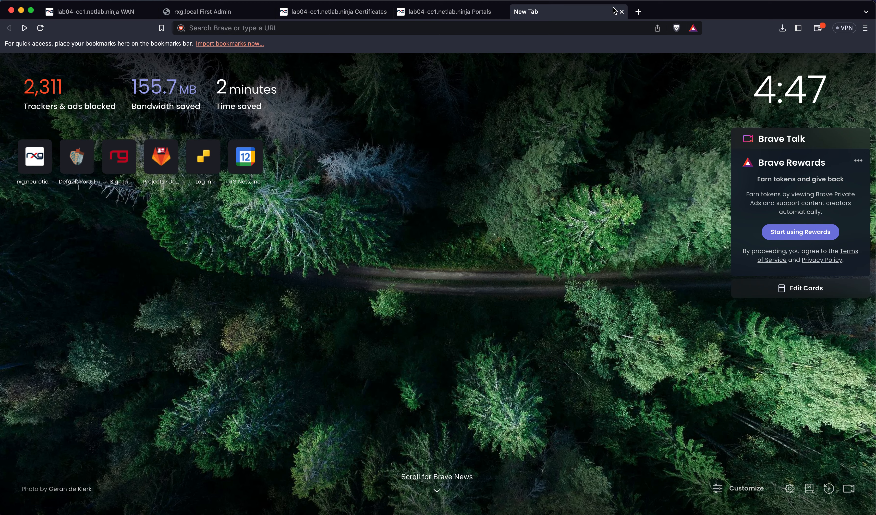
key("super+w")
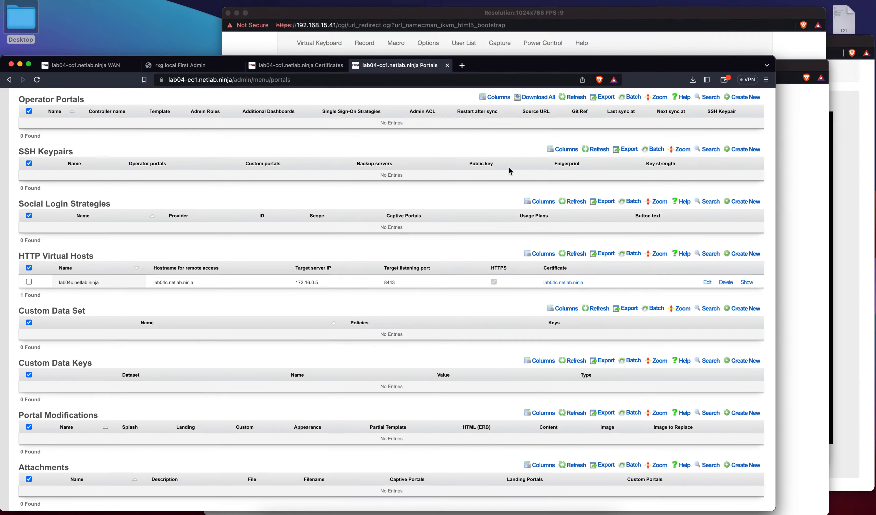
key("ctrl+Up")
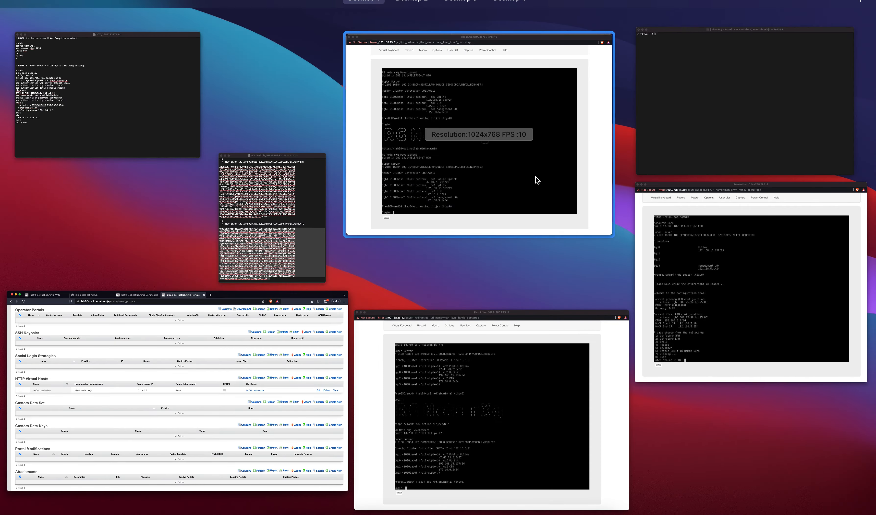
Step: SSH into the Ruckus H320 AP at 10.0.0.129 as super, then begin typing 'set scg' at rkscli
left_click(672, 138)
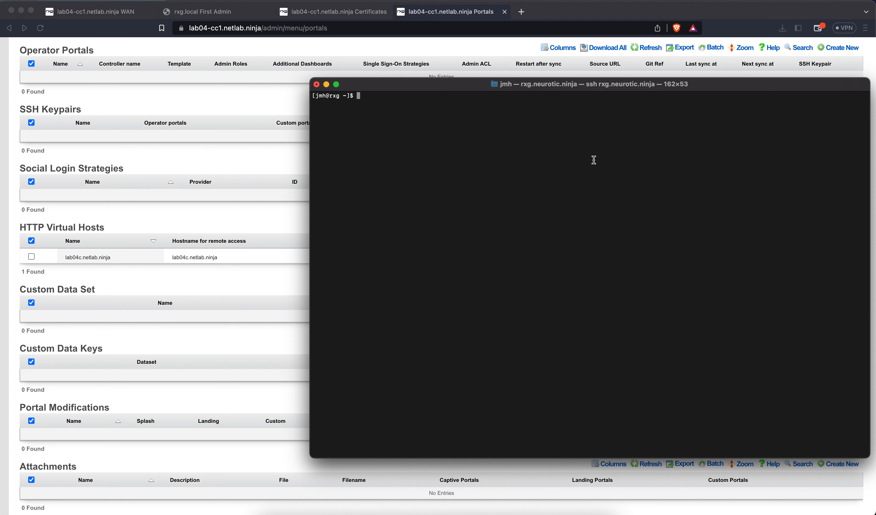
key("Up")
key("Return")
type("super")
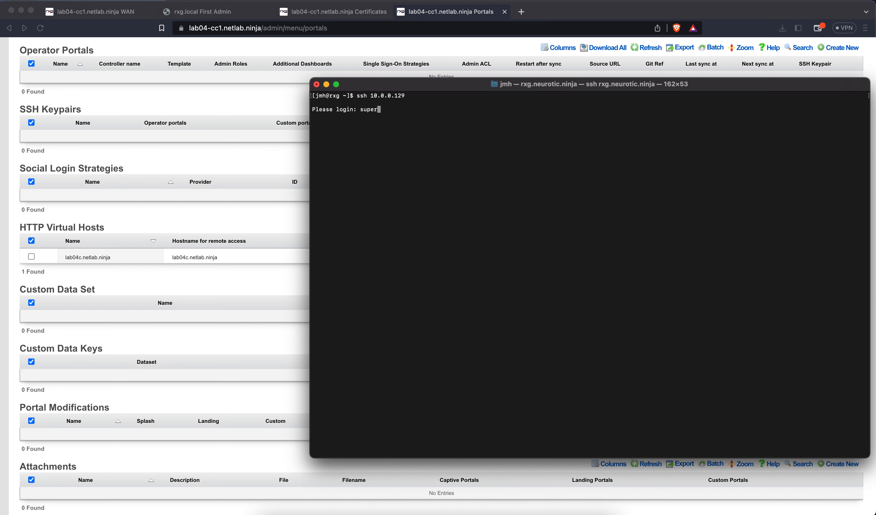
key("Return")
key("Return")
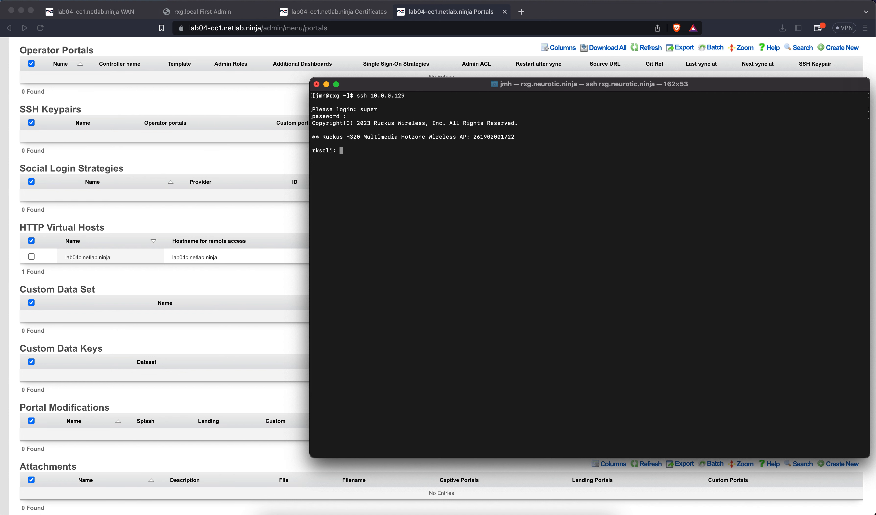
type("set scg")
Step: Open lab04c.netlab.ninja in a new tab and sign in to SmartZone as admin, declining to save the password
left_click(535, 12)
key("super+t")
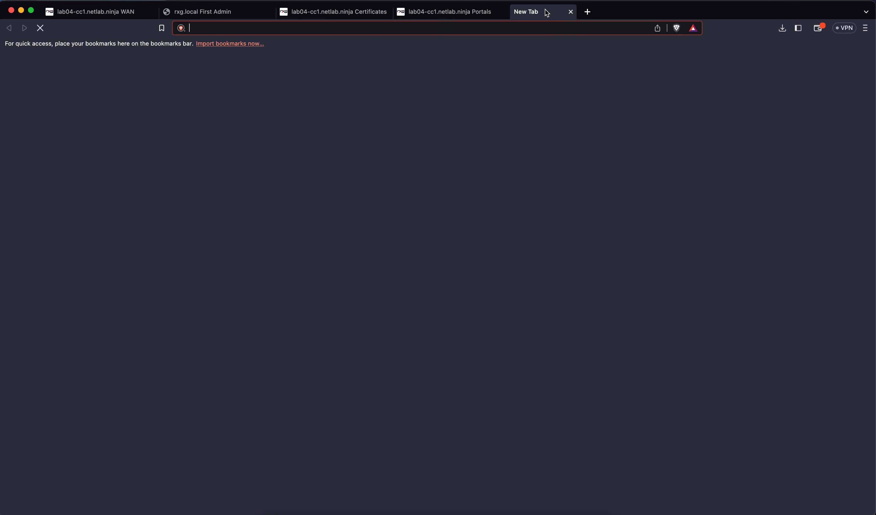
type("lab04c.netlab.ninja")
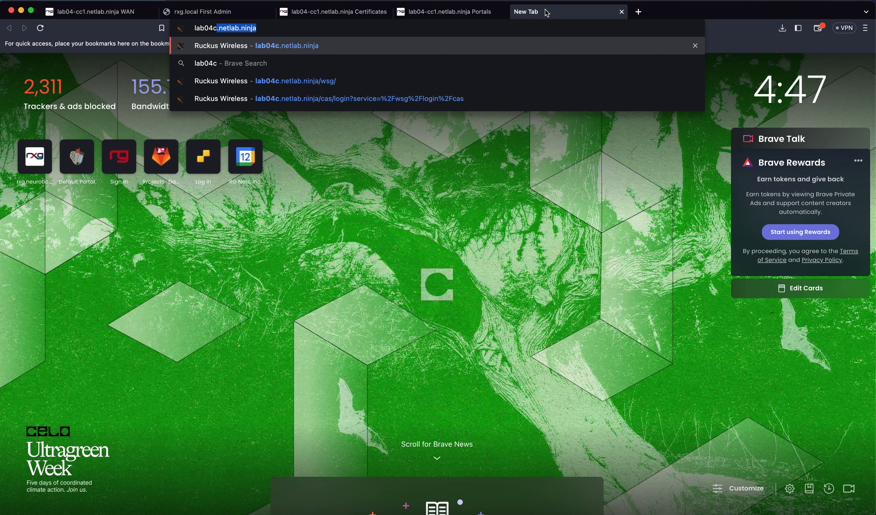
key("Return")
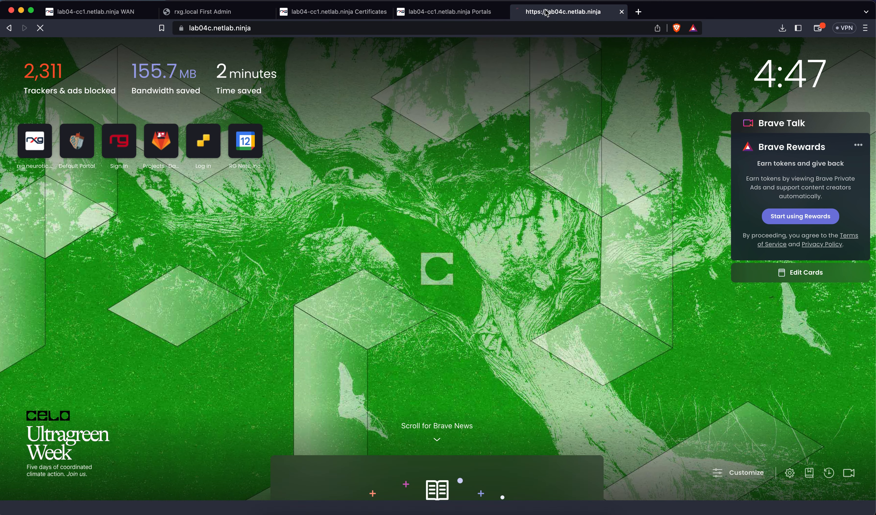
left_click(460, 281)
type("admin")
key("Tab")
type("a")
key("BackSpace")
type("•••••••••••")
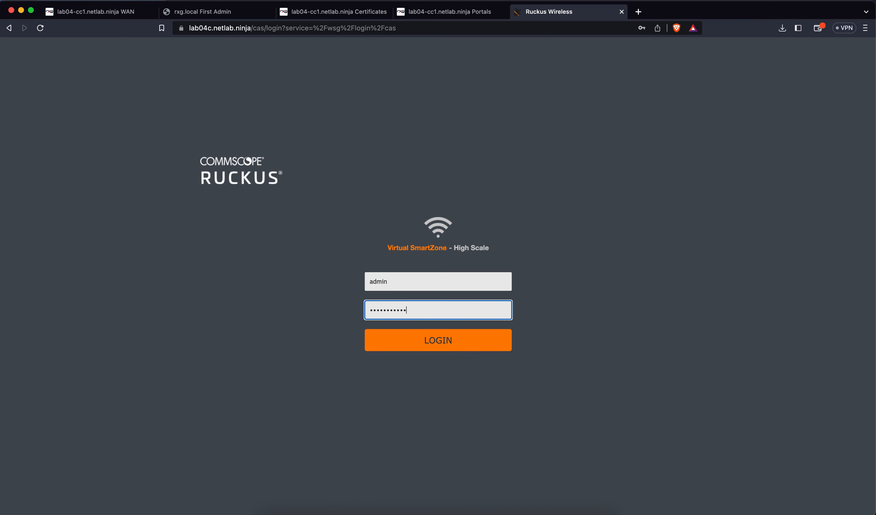
key("Return")
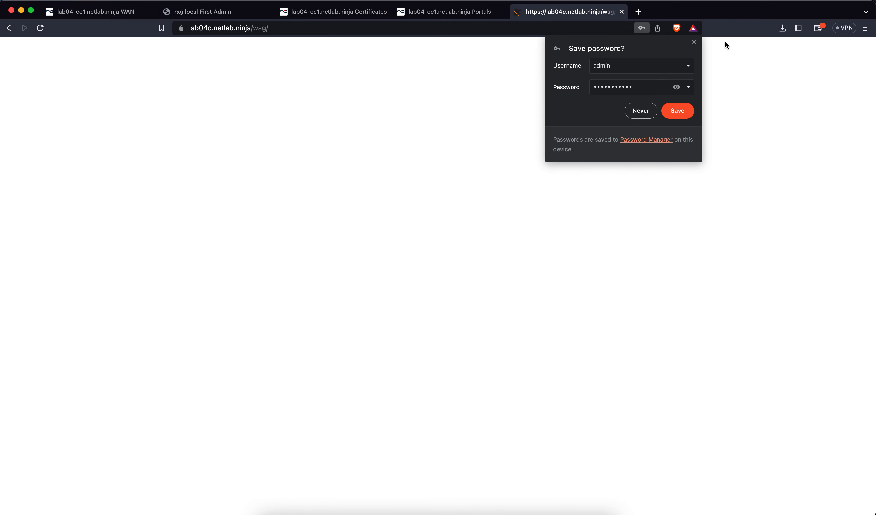
left_click(693, 43)
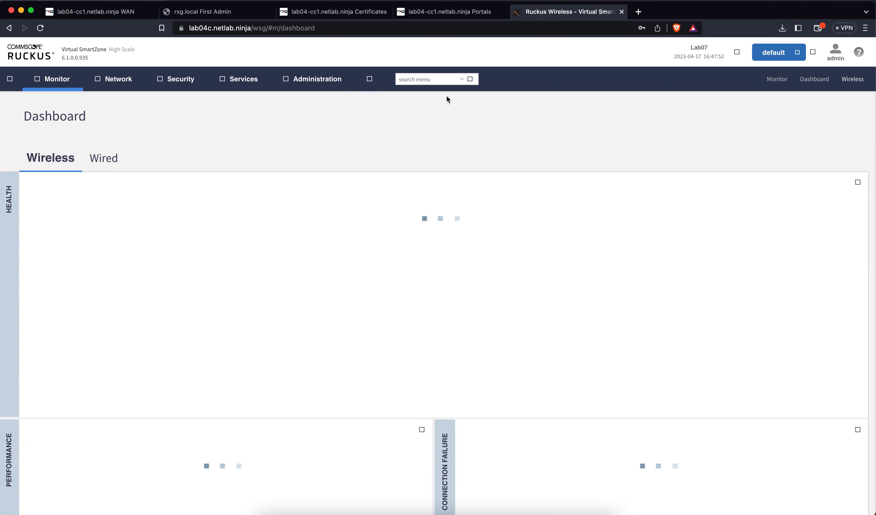
Step: Open the Network > Access Points page, then bring the Terminal window back
left_click(119, 82)
left_click(46, 136)
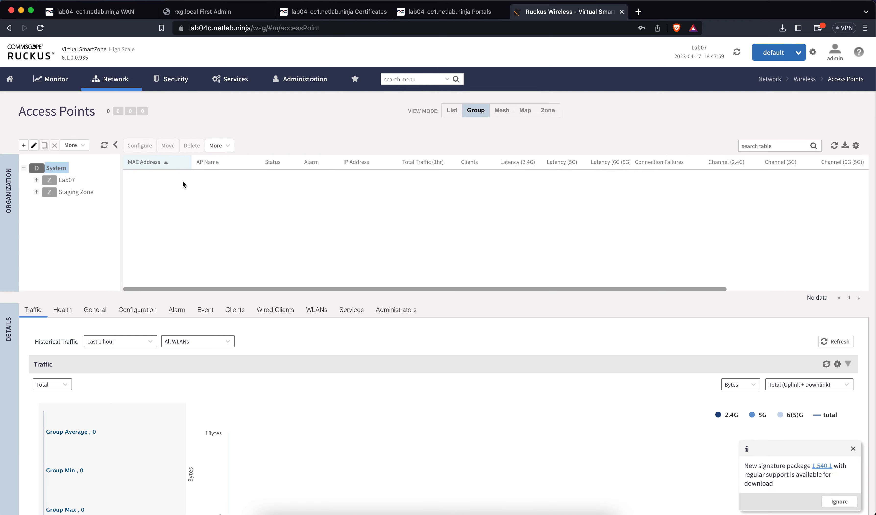
key("ctrl+Up")
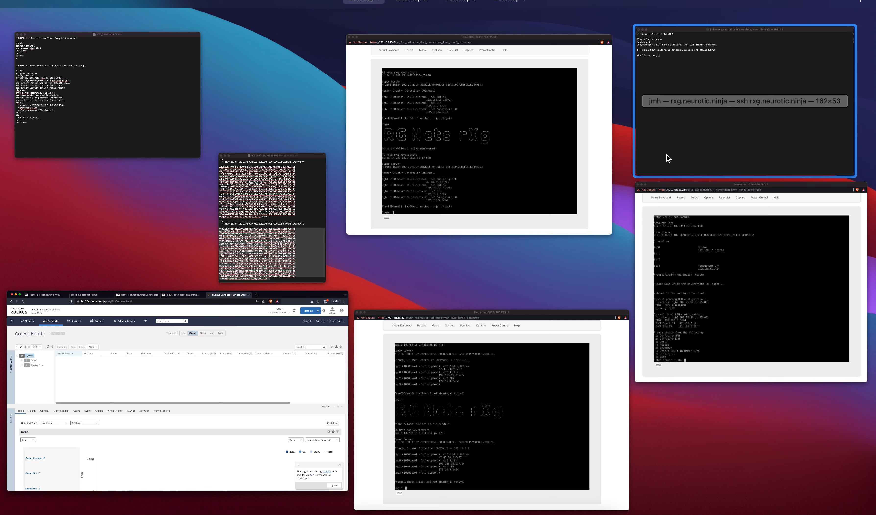
left_click(725, 146)
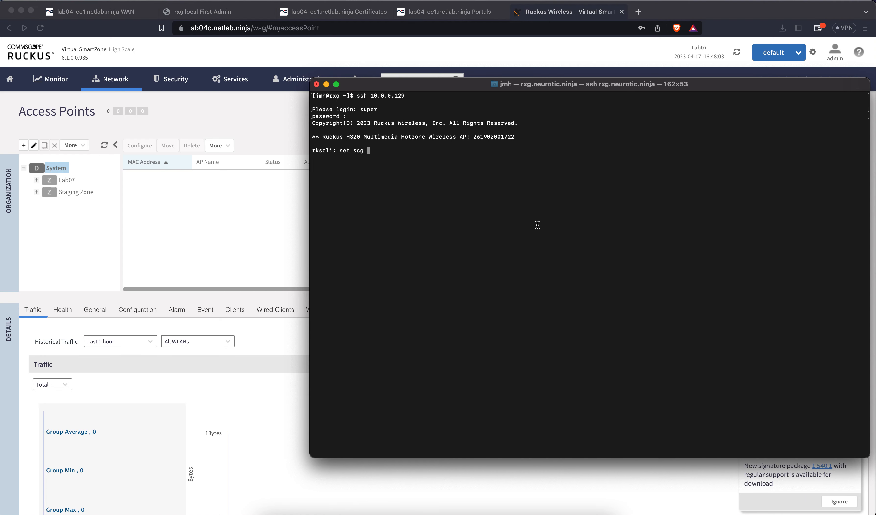
Step: Complete and apply 'set scg ip 47.48.73.217' on the AP, then return to SmartZone
type("ip 47.48.73.217")
key("Return")
left_click(276, 133)
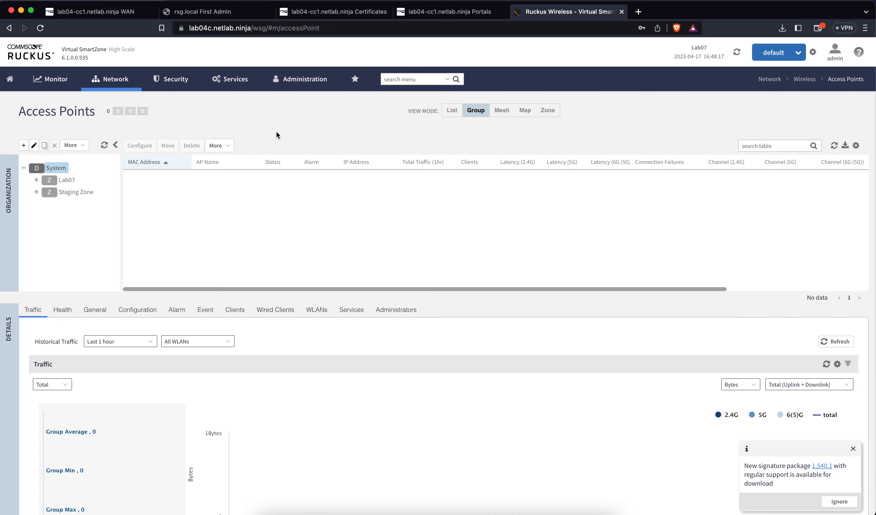
left_click(833, 146)
left_click(833, 146)
left_click(41, 31)
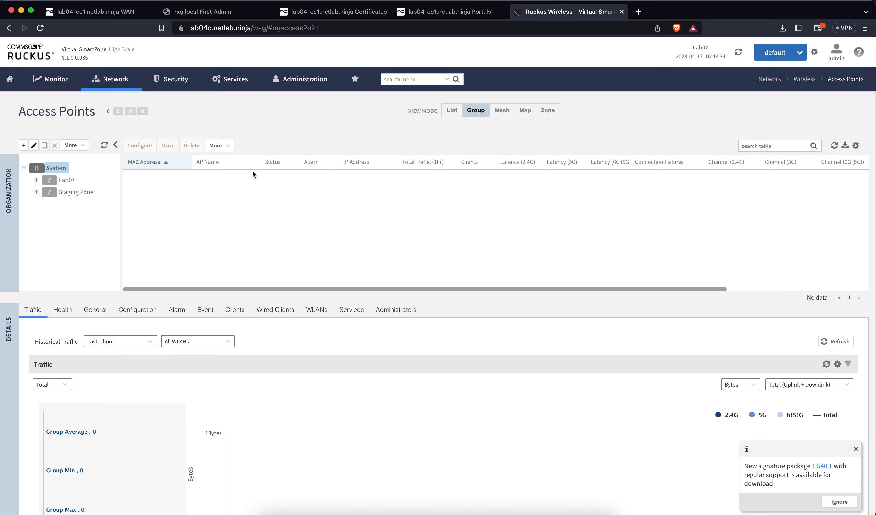
left_click(40, 28)
Step: Check the rXg Network > Wireless page for the vSZ controller and Lab07 zone, then go back to SmartZone
left_click(311, 8)
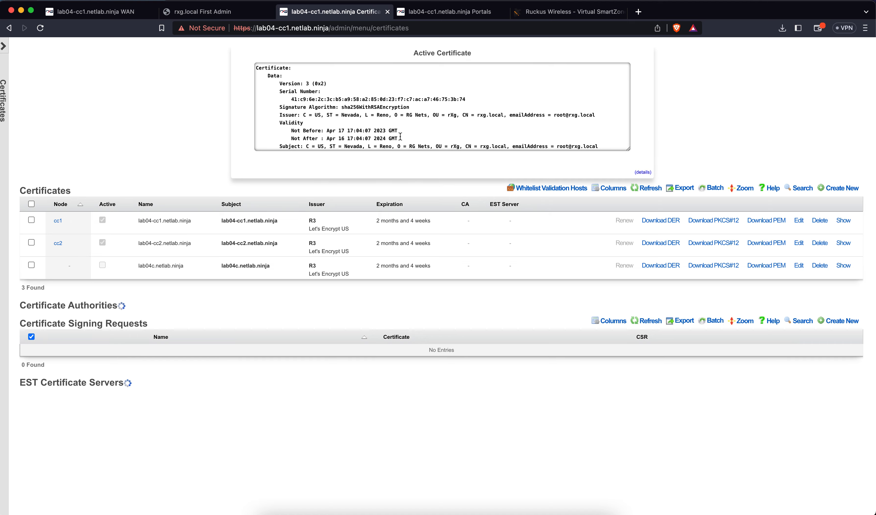
scroll(353, 141, "up", 3)
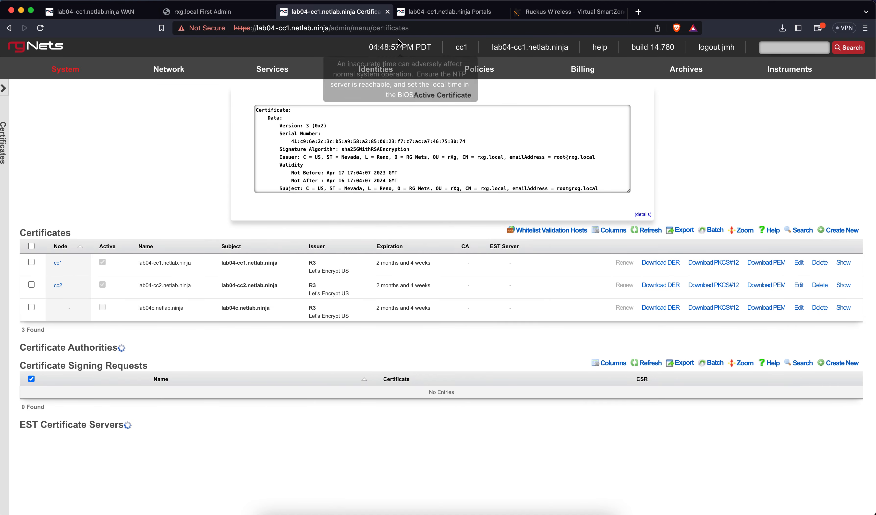
left_click(449, 12)
scroll(180, 104, "up", 5)
scroll(179, 104, "down", 1)
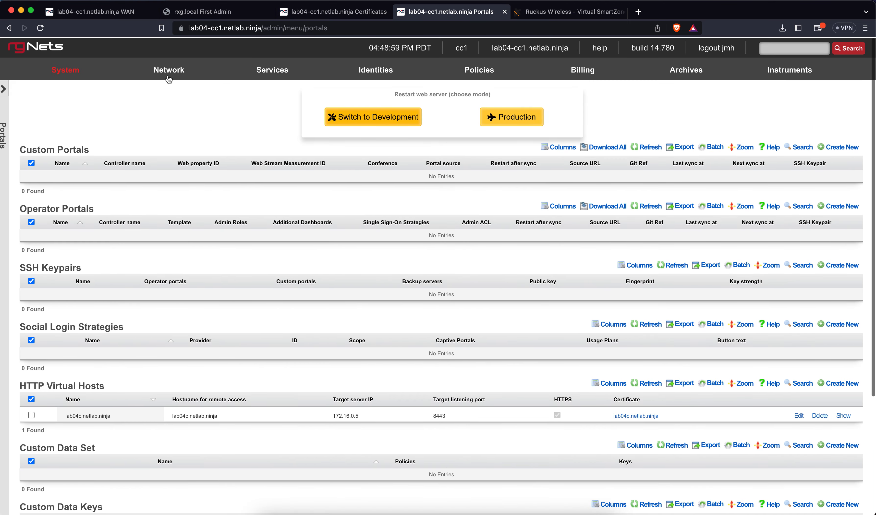
mouse_move(170, 71)
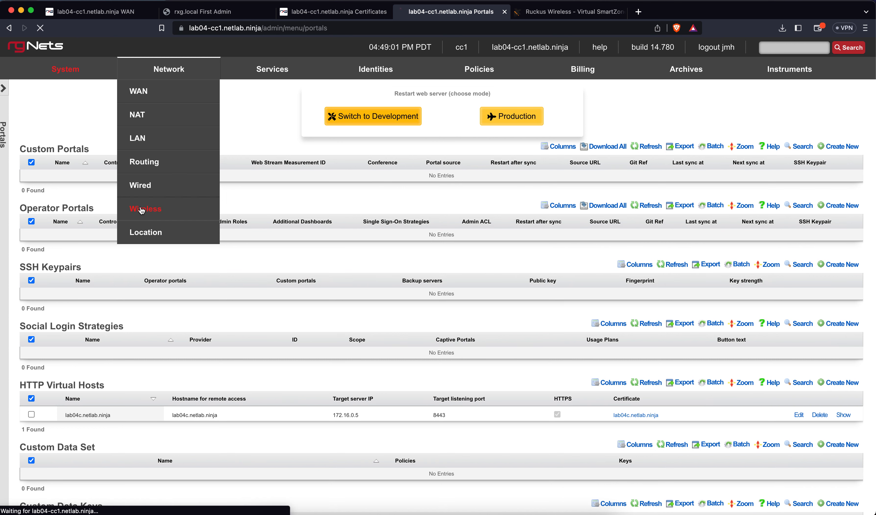
left_click(217, 238)
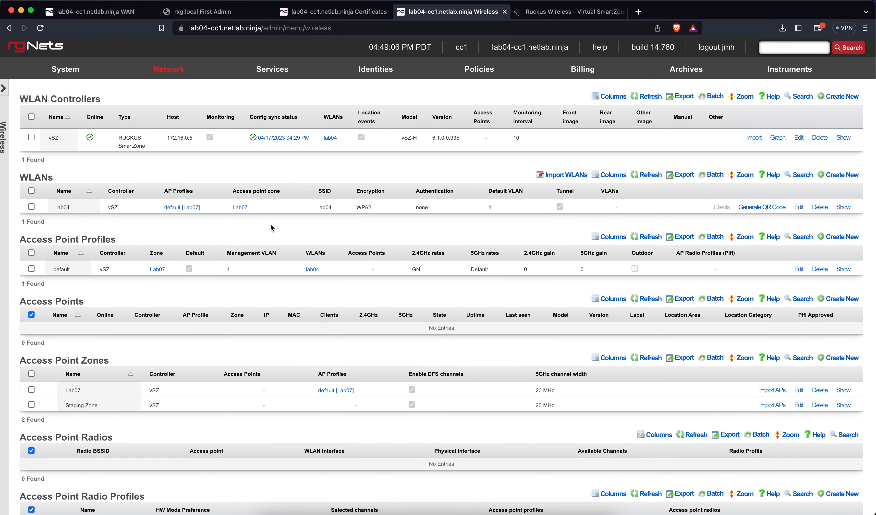
left_click(570, 14)
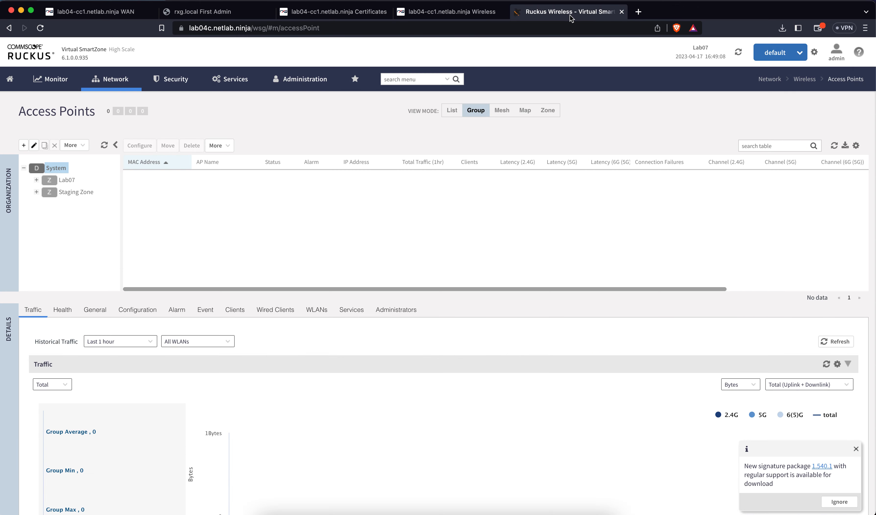
Step: Reload Access Points, then move RuckusAP from Staging Zone into the Lab07 zone and confirm
left_click(41, 28)
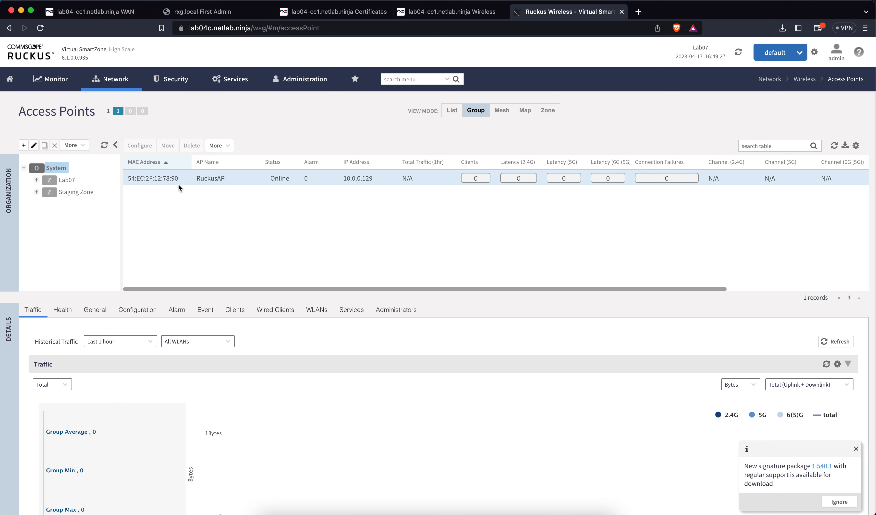
left_click(76, 191)
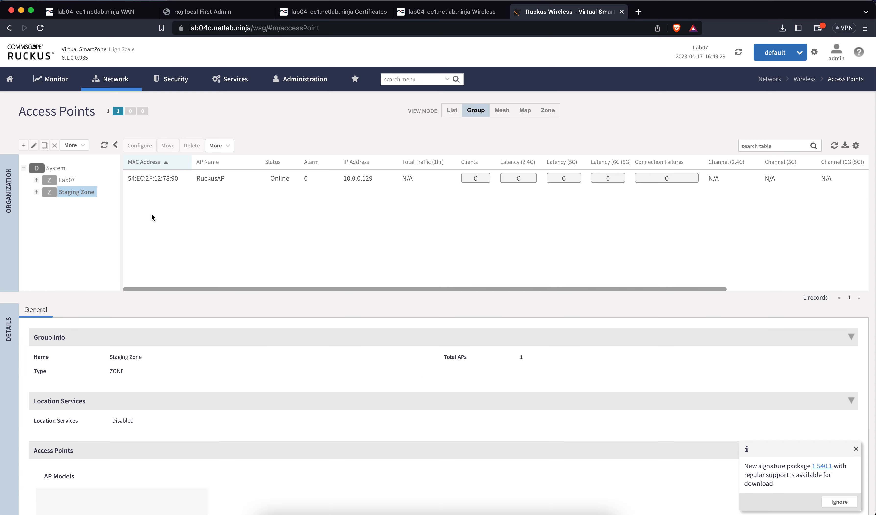
left_click(163, 181)
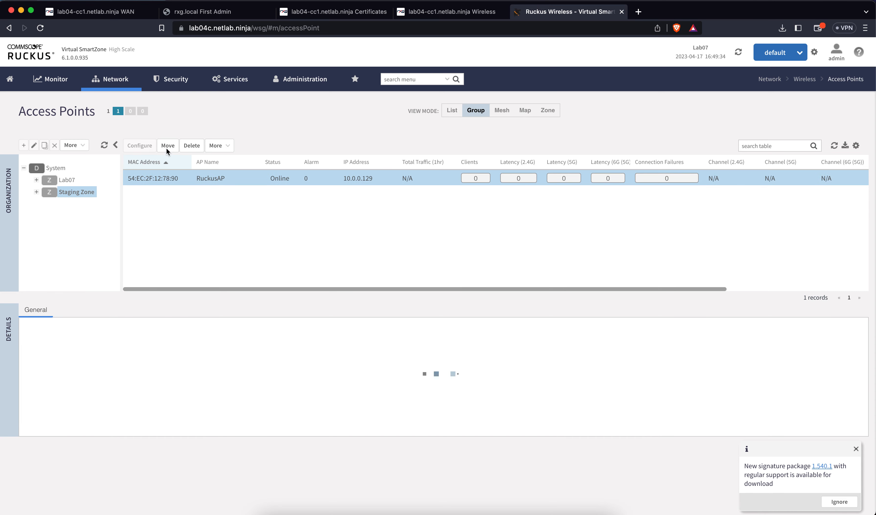
left_click(166, 146)
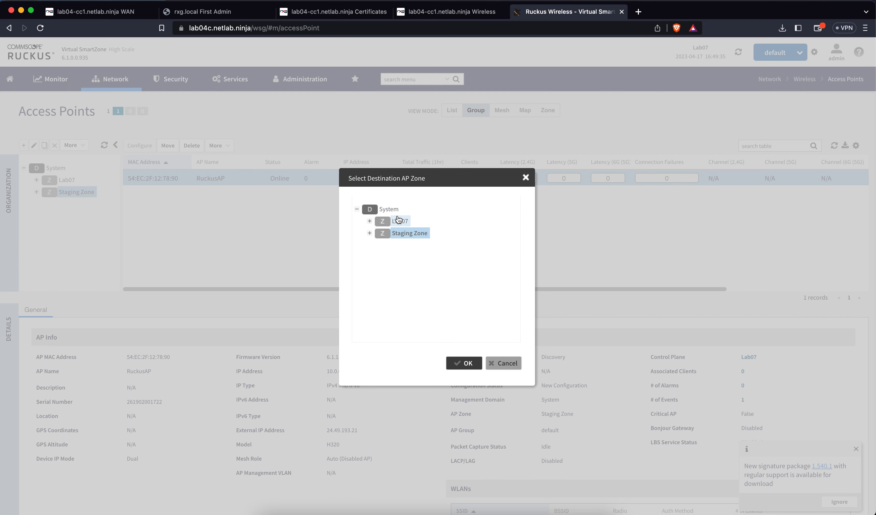
left_click(398, 220)
left_click(461, 362)
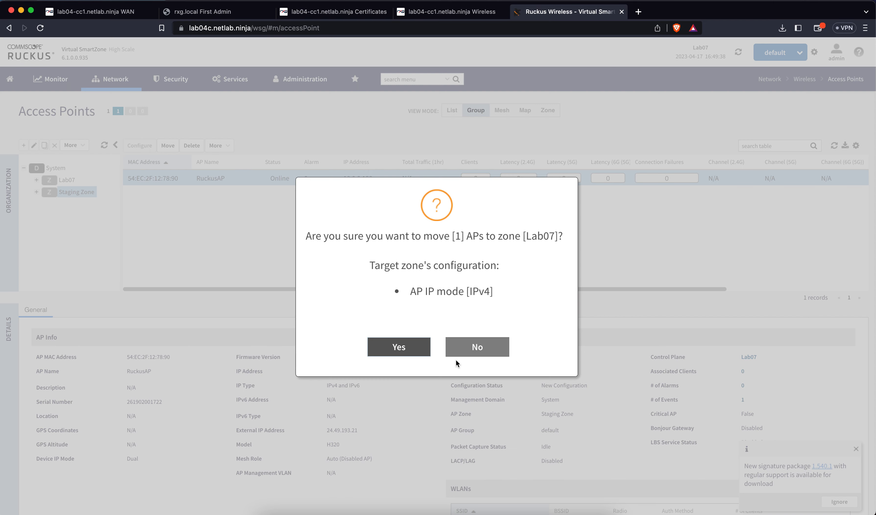
left_click(424, 355)
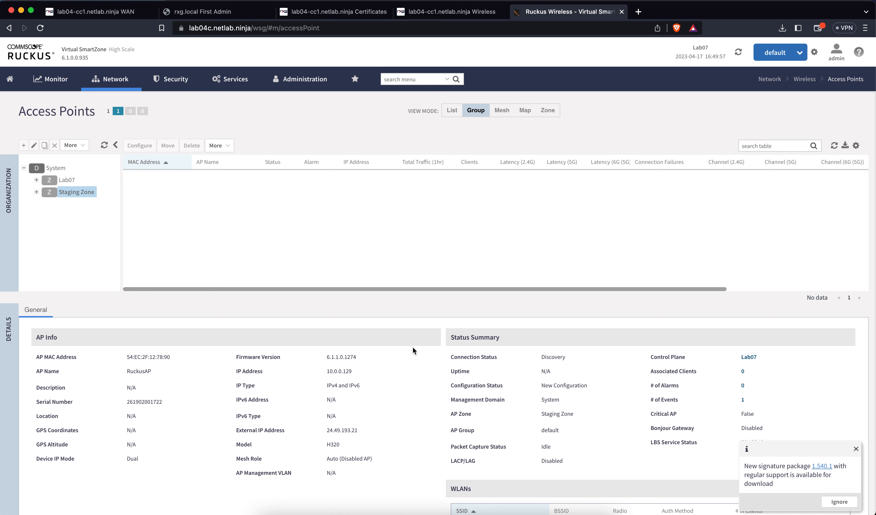
left_click(424, 12)
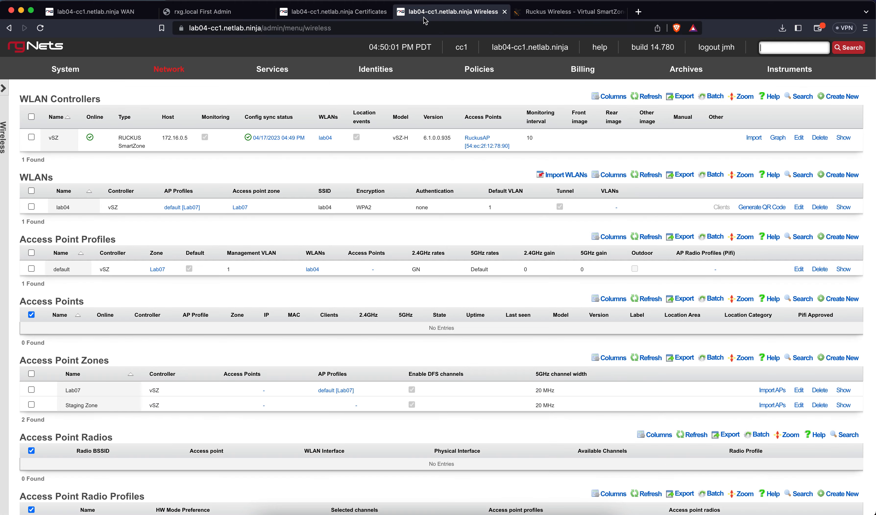
Step: Reload the rXg Wireless page to list RuckusAP (H320, 10.0.0.129) in zone Lab07, profile default [Lab07]
left_click(41, 30)
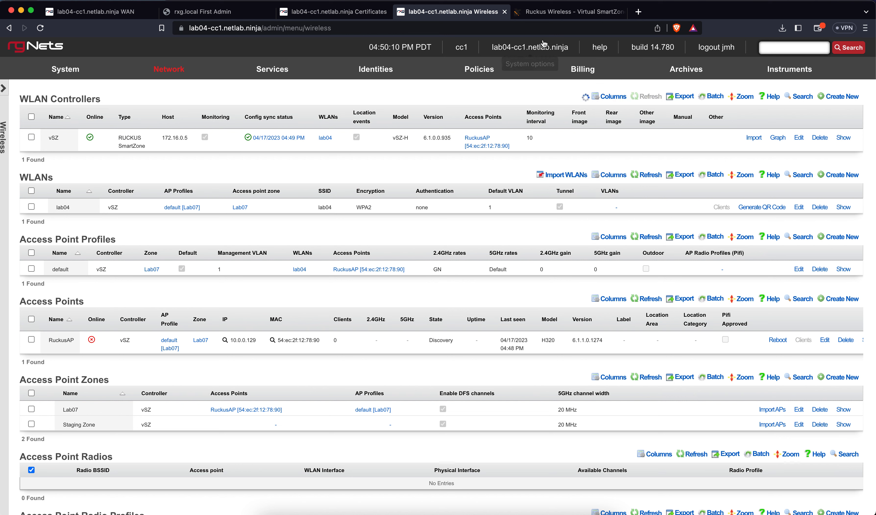
mouse_move(478, 69)
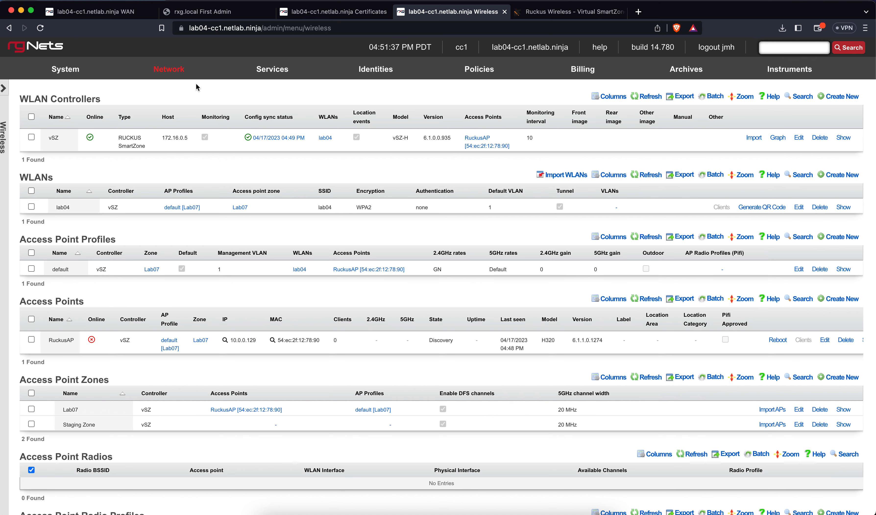
mouse_move(176, 73)
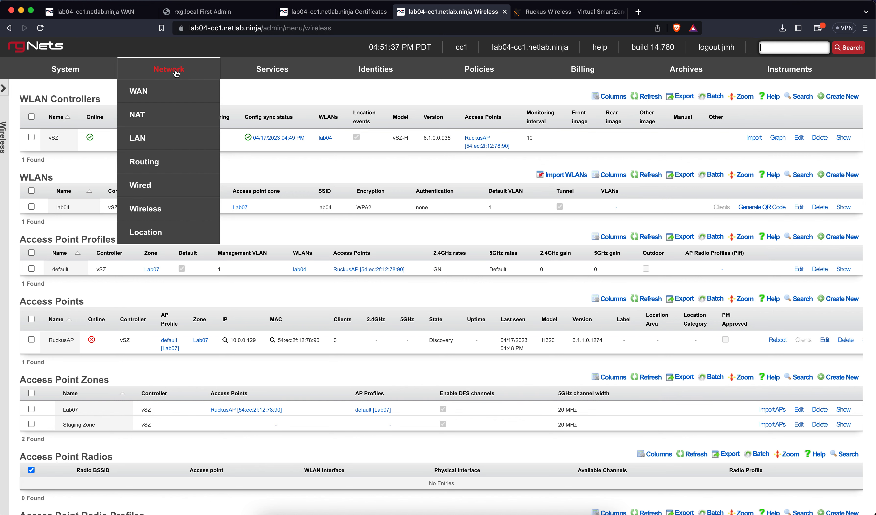
Step: Under Network > Wired, make the Default profile tag cc1/cc2 Account and cc1/cc2 Onboarding VLANs, then update it
left_click(148, 185)
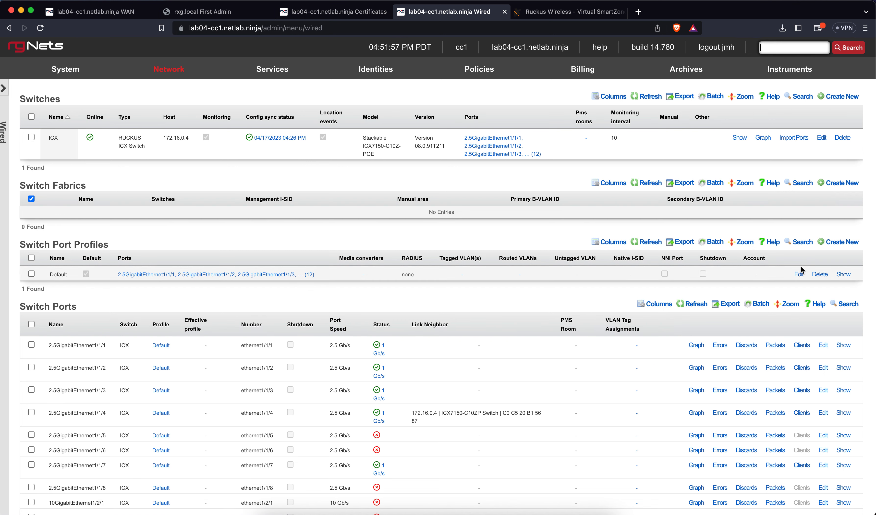
left_click(800, 275)
scroll(418, 273, "down", 8)
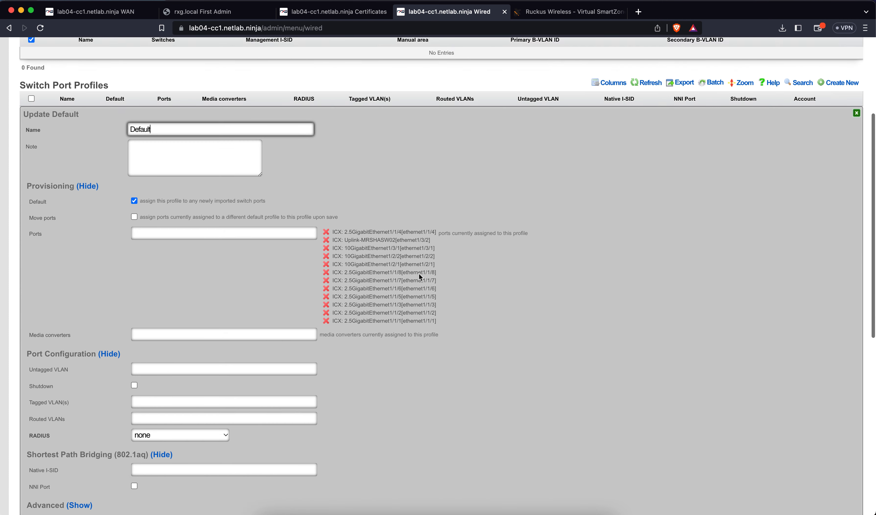
left_click(162, 289)
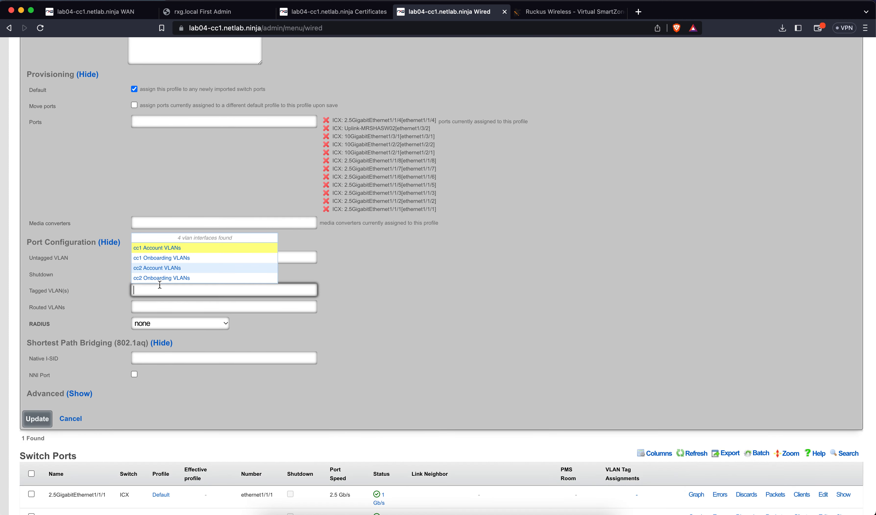
left_click(162, 249)
left_click(160, 266)
left_click(161, 258)
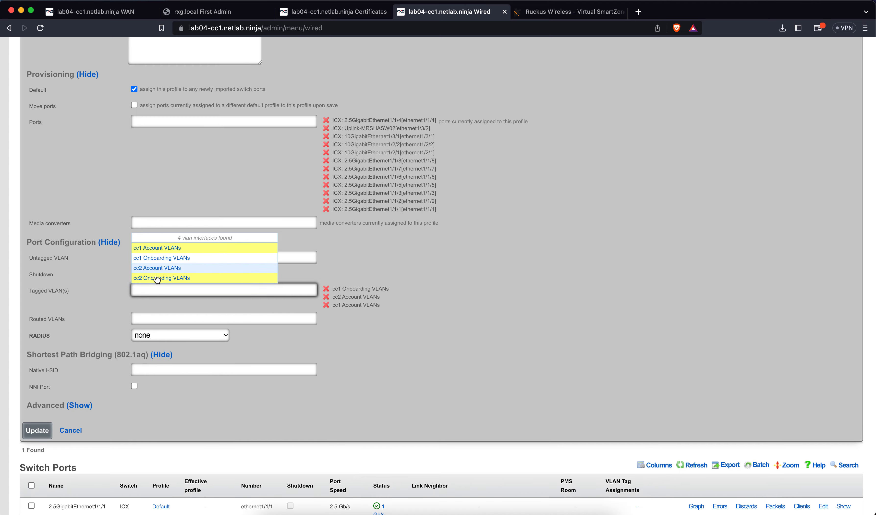
left_click(157, 278)
left_click(37, 438)
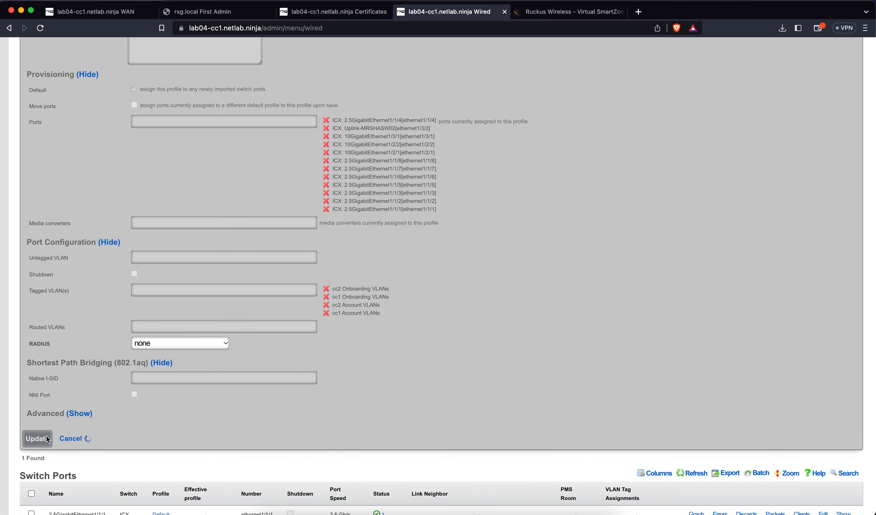
scroll(330, 324, "up", 1)
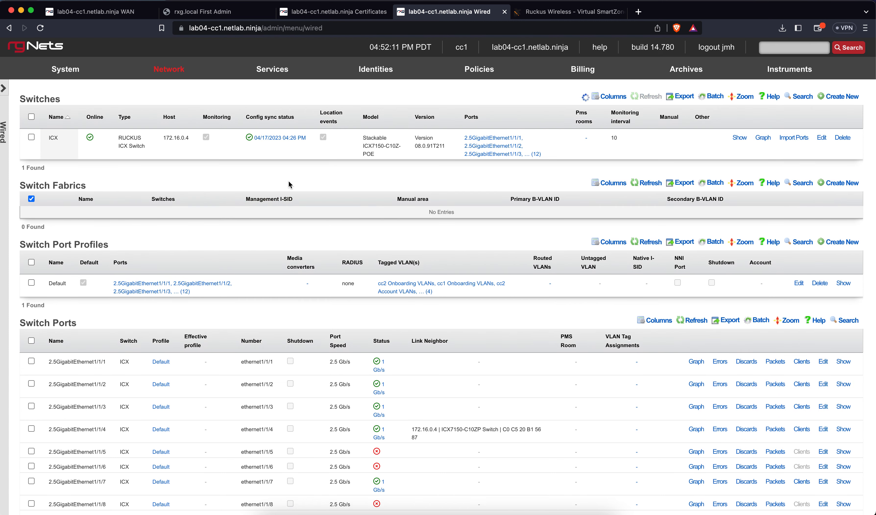
Step: Refresh the Switches table until config sync reports success at 04/17/2023 04:52 PM
mouse_move(250, 143)
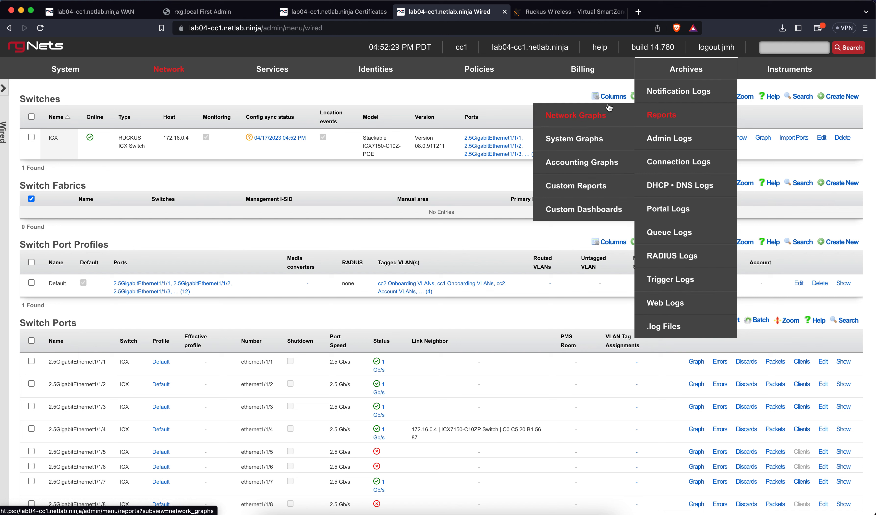
left_click(646, 97)
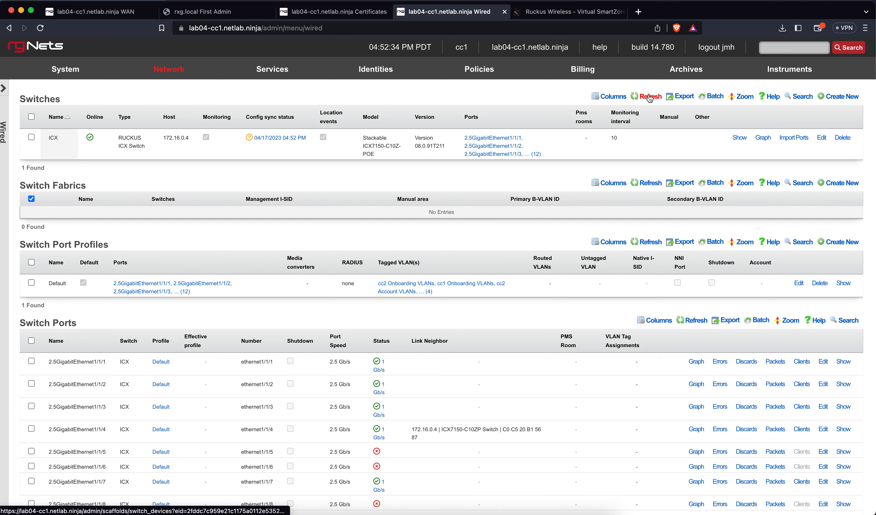
left_click(649, 97)
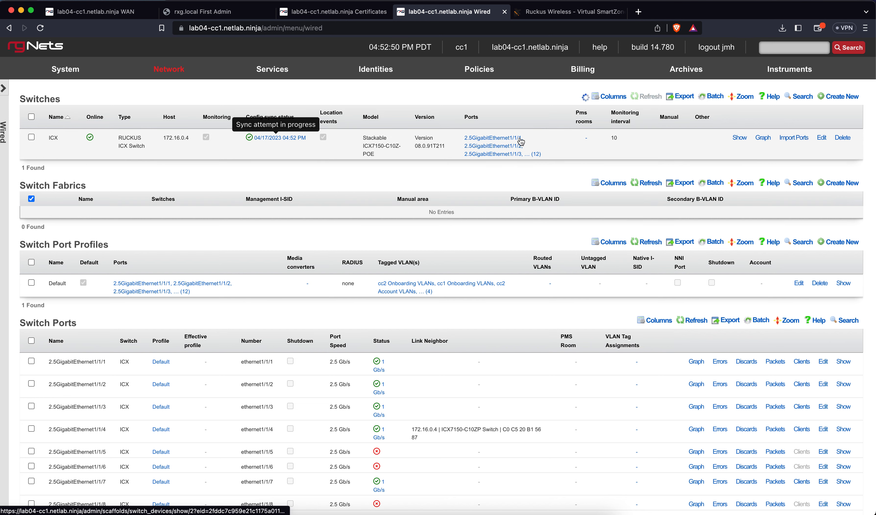
Step: Download the ICX switch configuration backup and save it to the Desktop
left_click(278, 140)
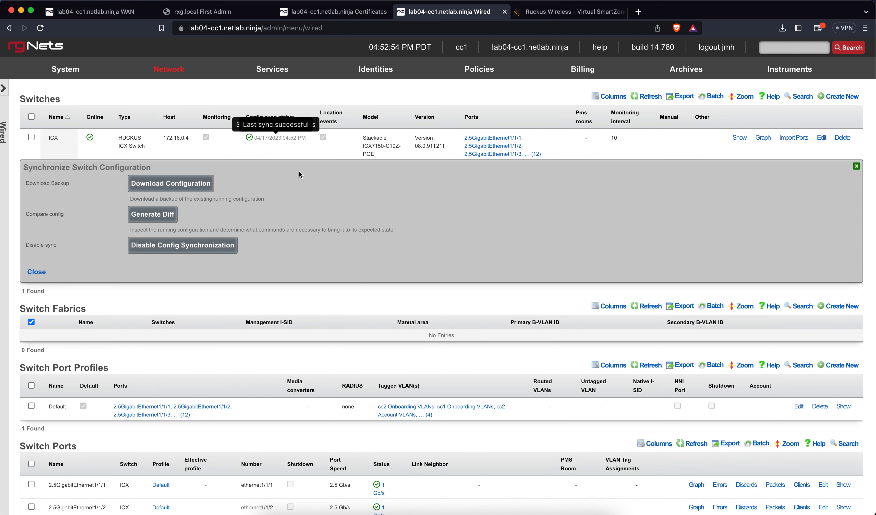
left_click(182, 184)
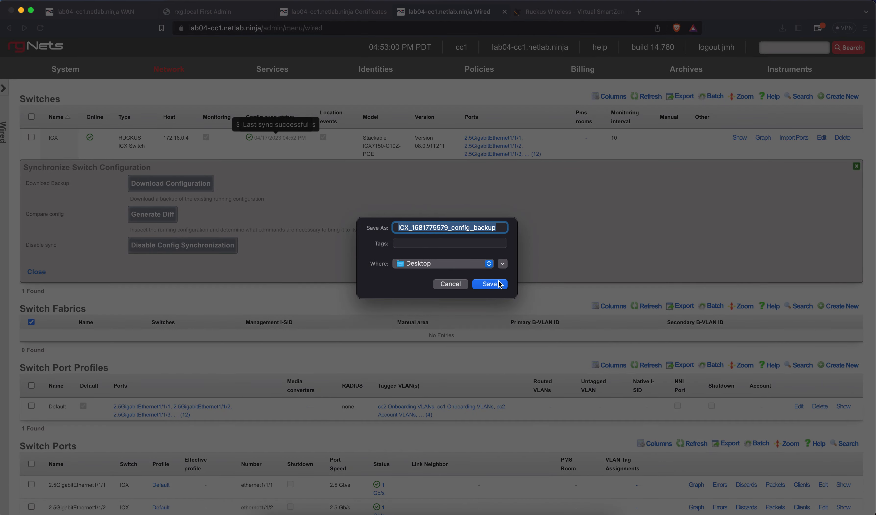
left_click(490, 284)
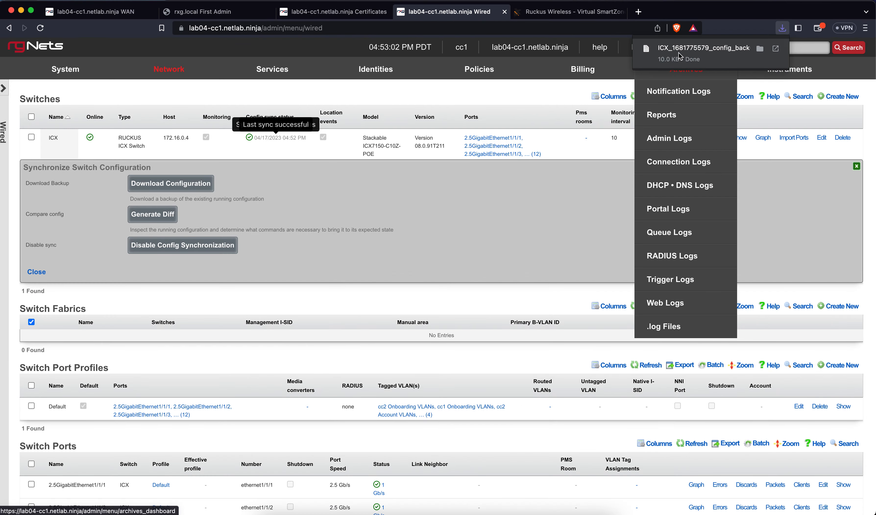
Step: Review the backup file to confirm VLANs 1000–1031 and 2000+ are tagged, then close the files and the sync panel
left_click(679, 56)
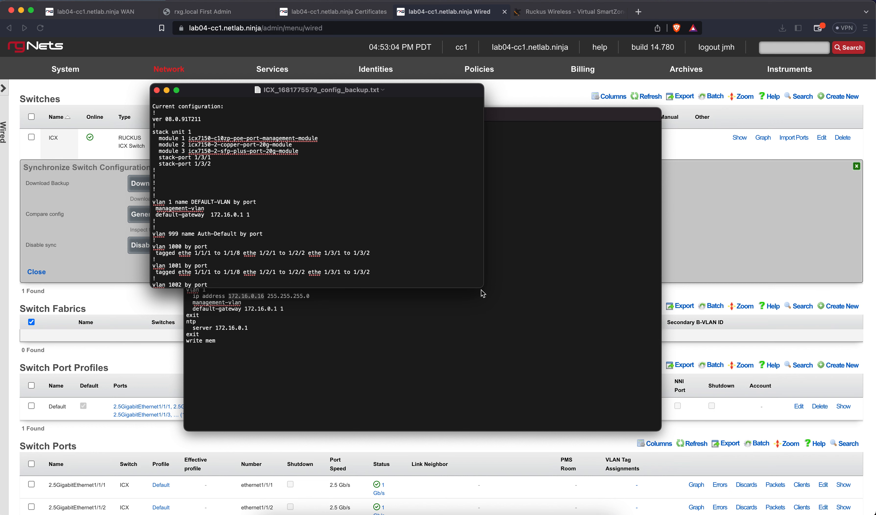
left_click_drag(483, 294, 604, 467)
scroll(406, 408, "down", 5)
scroll(406, 408, "down", 10)
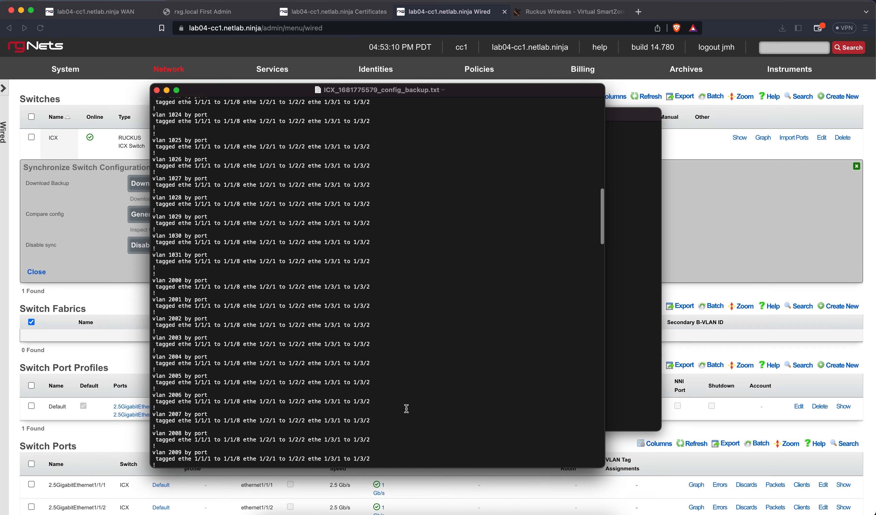
scroll(406, 409, "down", 15)
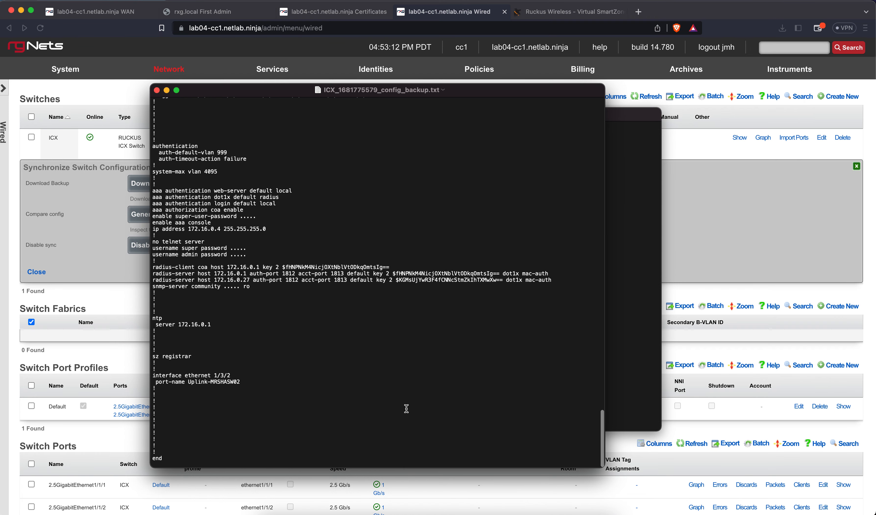
scroll(406, 409, "up", 20)
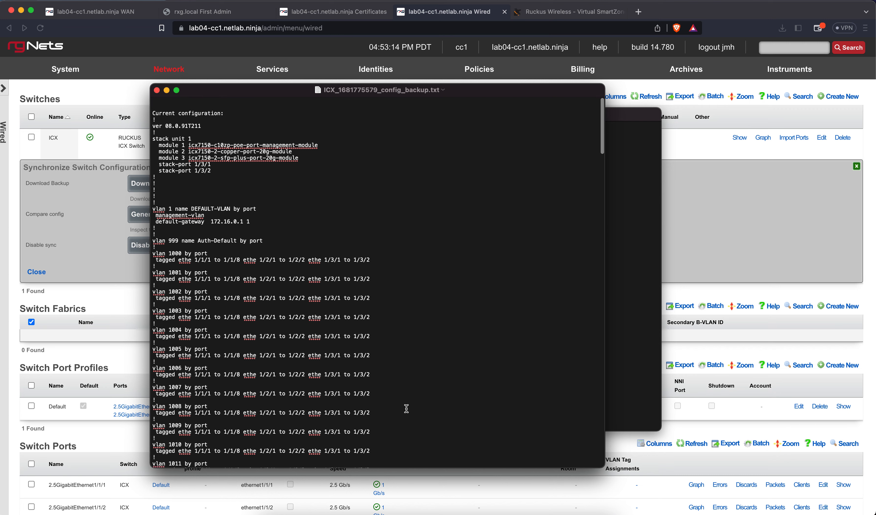
left_click(156, 90)
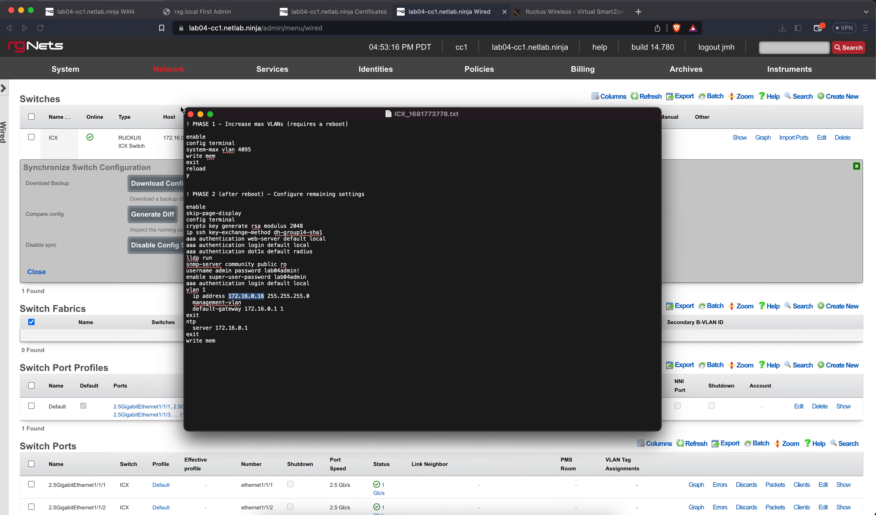
left_click(191, 113)
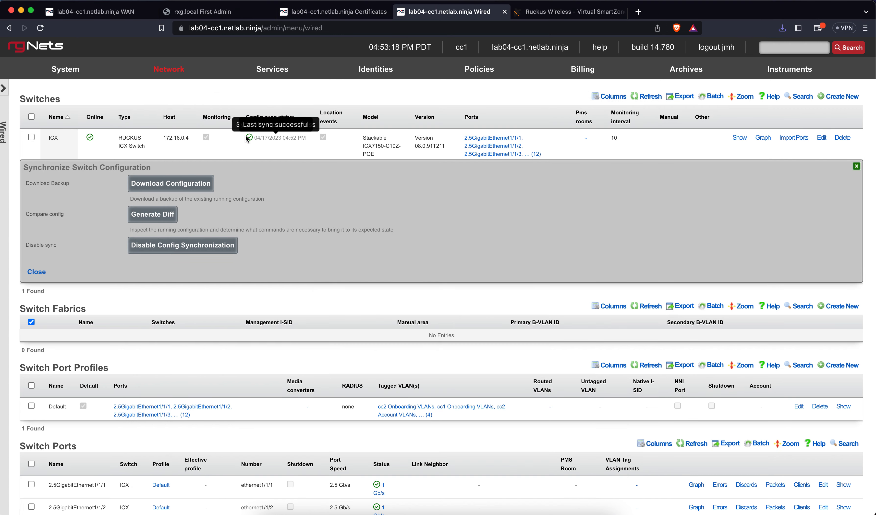
left_click(37, 271)
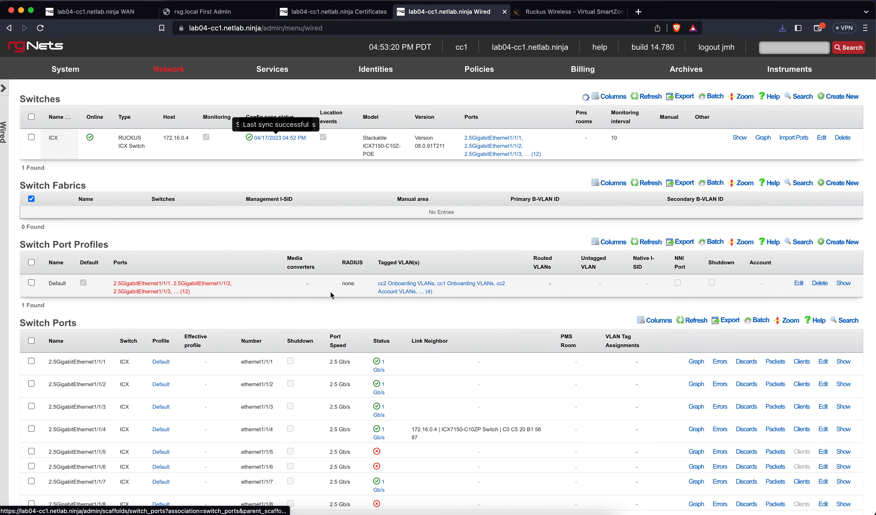